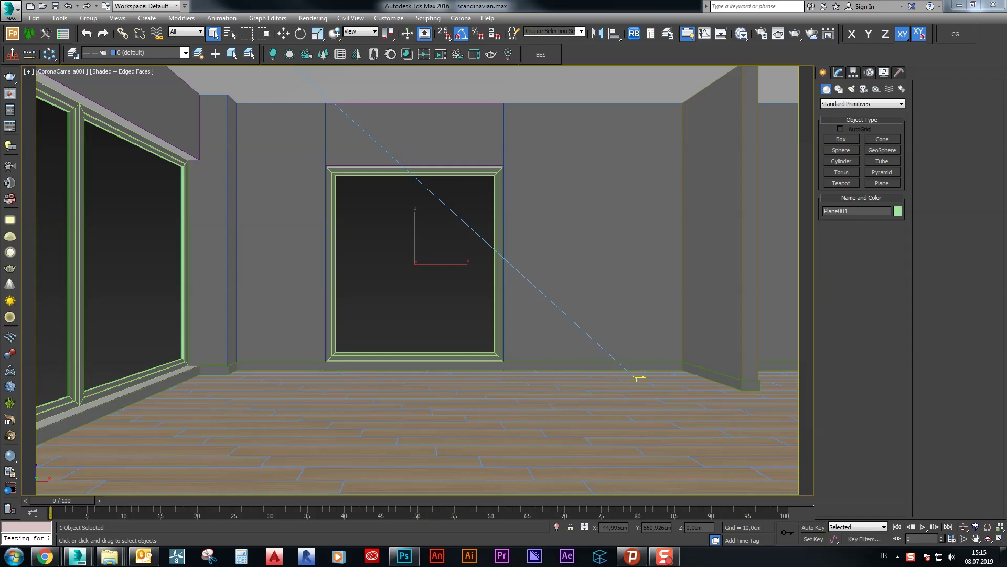
Leave the 3ds Max scandinavian.max scene for a new browser tab
key(alt+Tab)
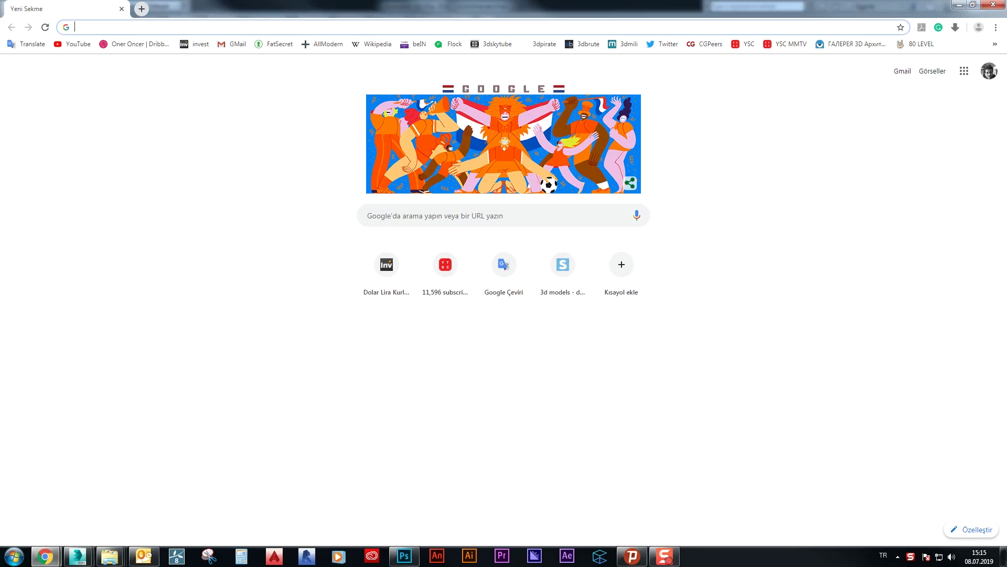
Load 3dsky.org and open the free chair models category
text(3dsky)
key(Return)
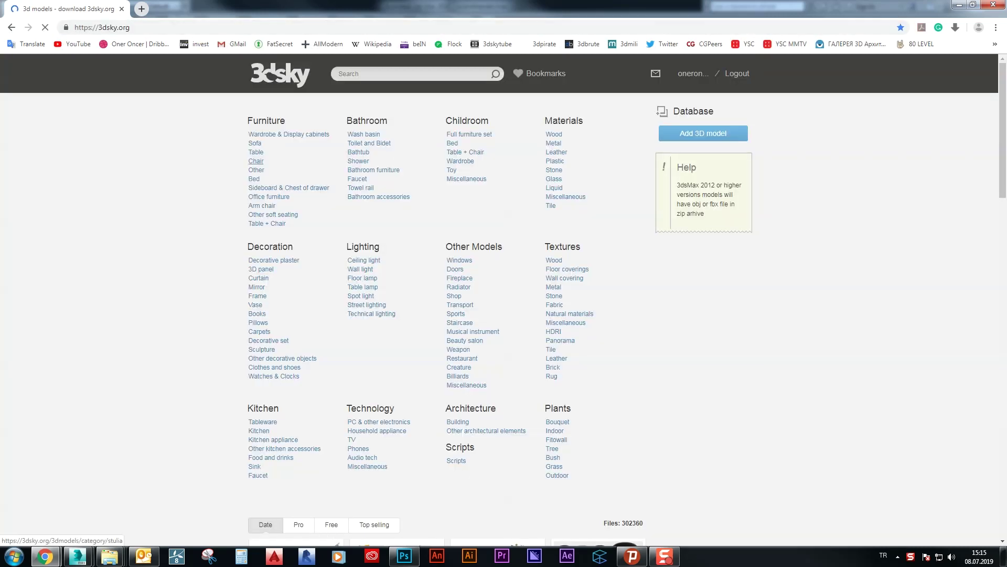
click(256, 161)
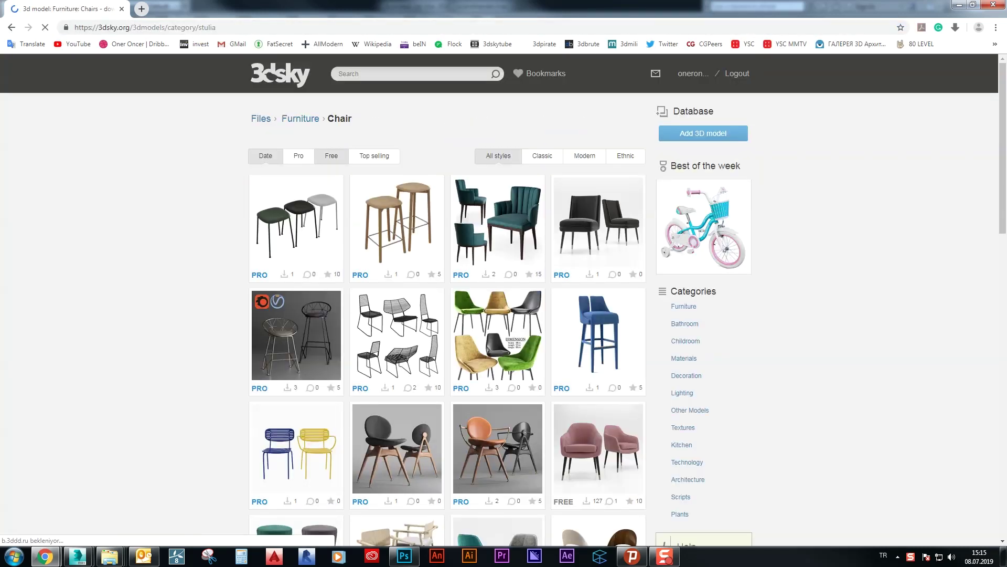
scroll(446, 314, down, 3)
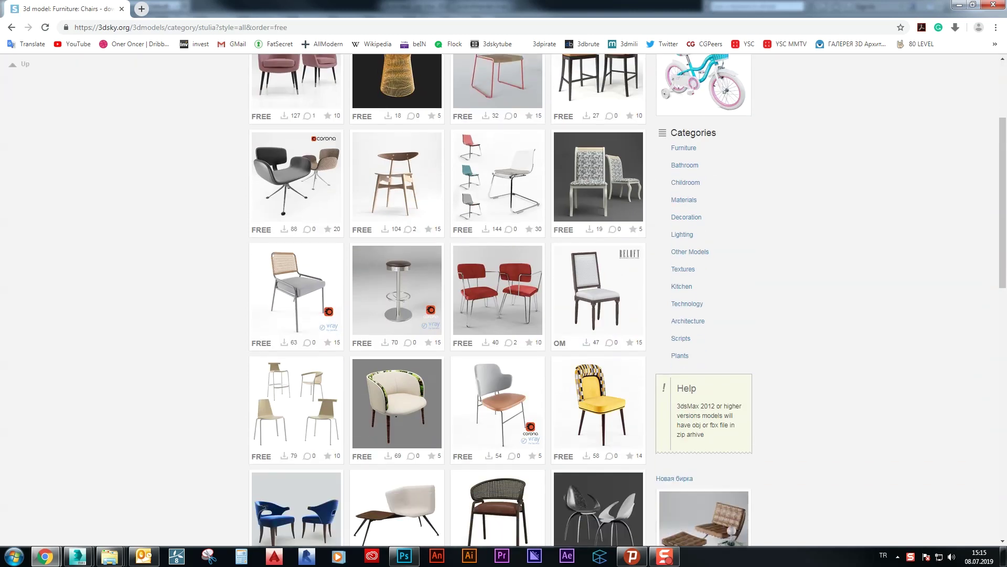
scroll(498, 357, down, 3)
Open the cane-back chair and the Pikart stools models in background tabs
middle_click(499, 357)
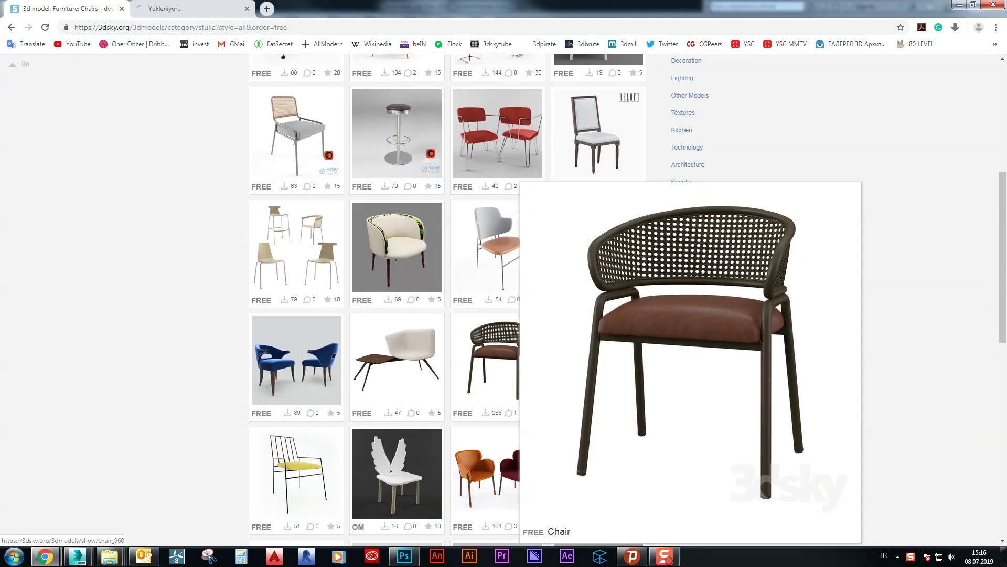
scroll(498, 314, down, 4)
scroll(499, 315, down, 3)
scroll(499, 314, down, 1)
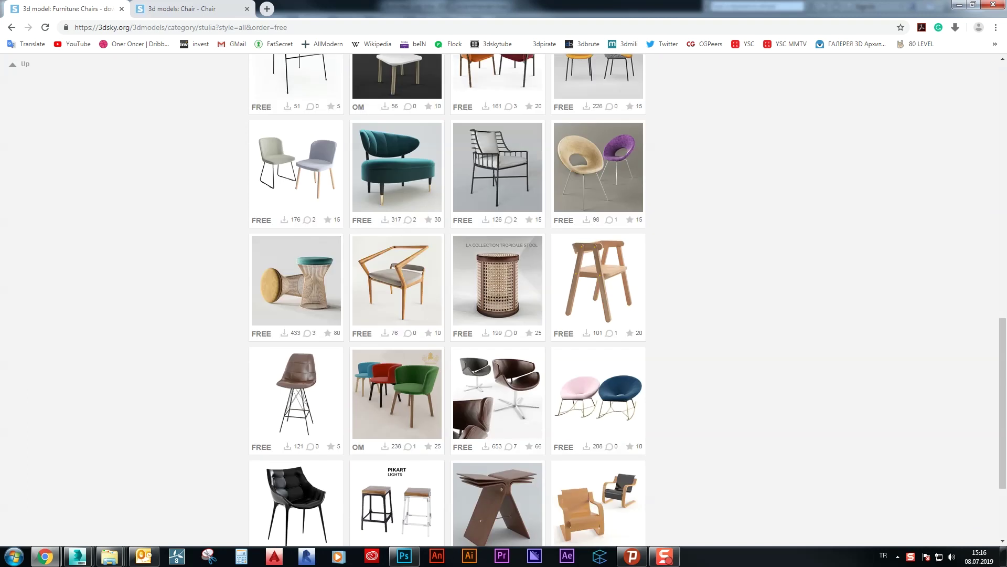
scroll(498, 315, down, 1)
scroll(498, 314, down, 2)
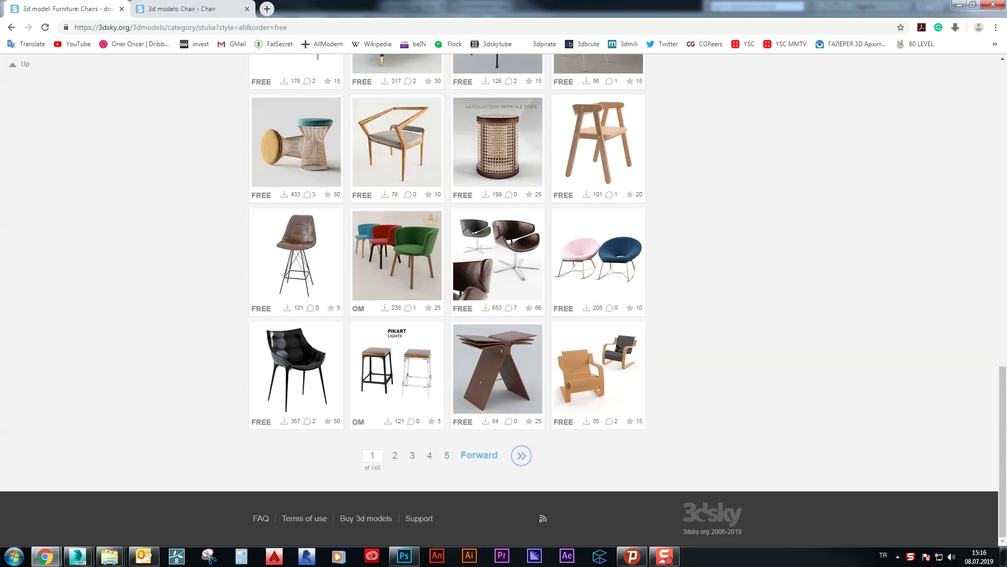
middle_click(397, 373)
On listing page 2, open the curved wooden chair in a new tab, then advance to page 3
click(395, 455)
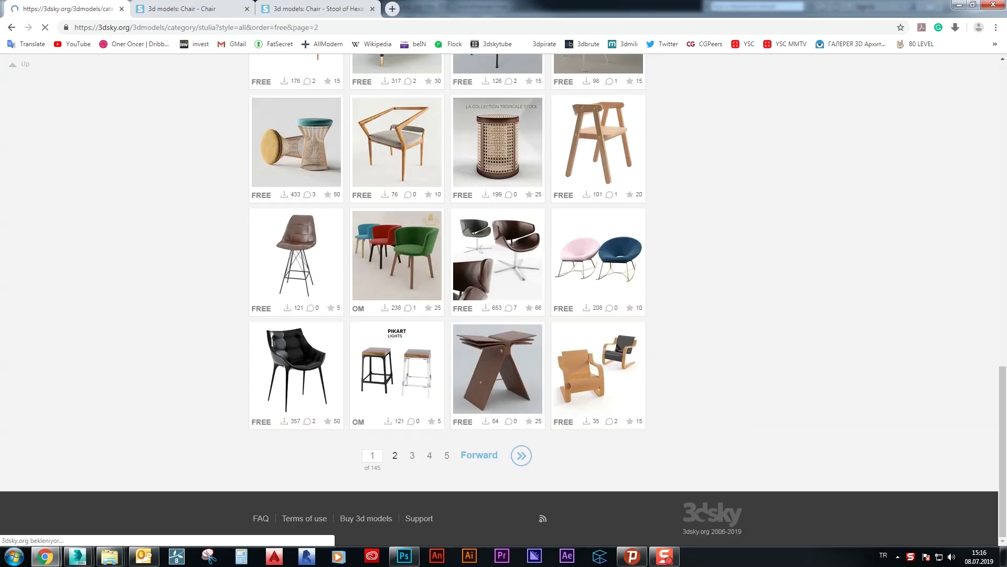
scroll(588, 347, down, 2)
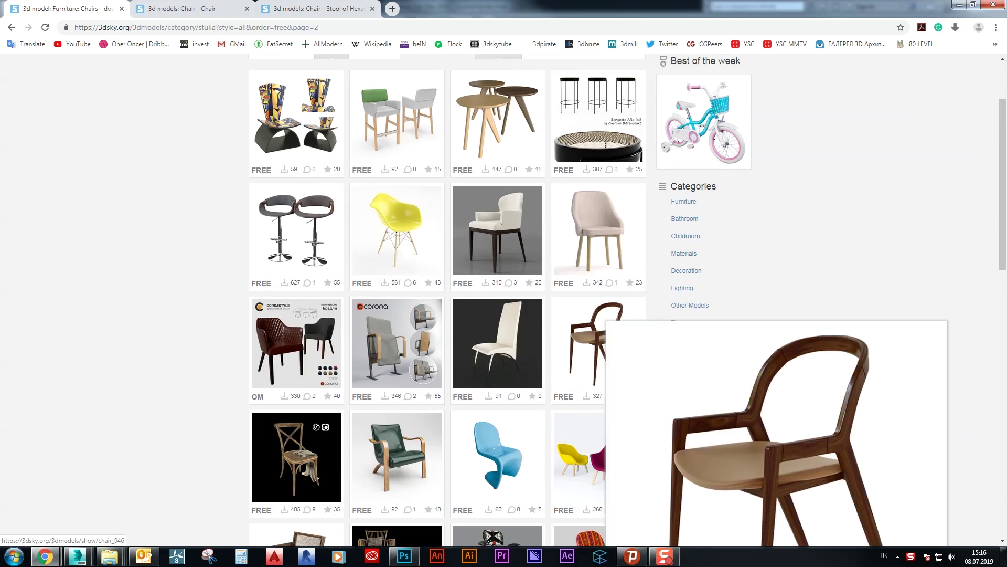
middle_click(582, 341)
scroll(525, 314, down, 5)
scroll(524, 315, down, 3)
scroll(525, 314, down, 2)
scroll(525, 314, down, 2)
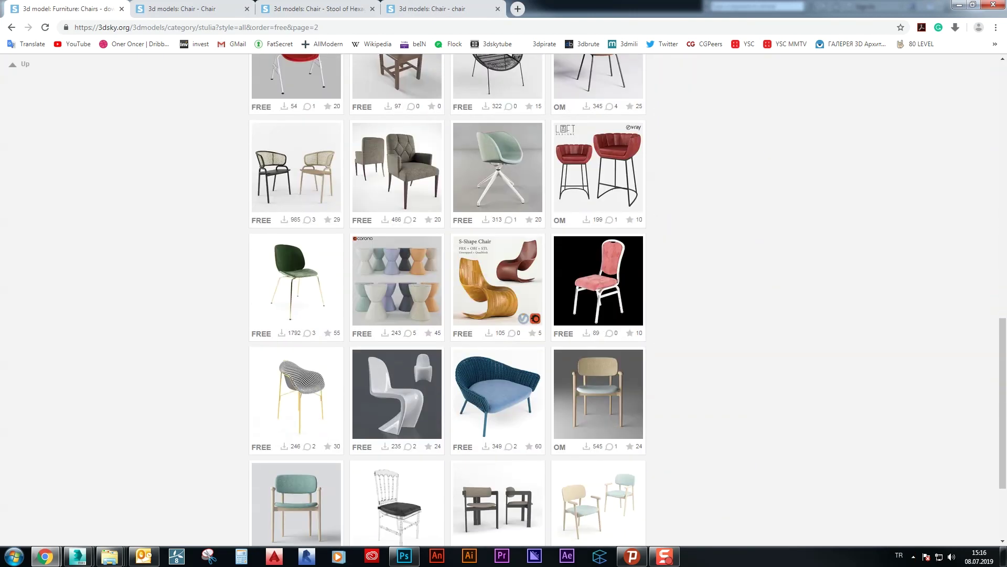
scroll(525, 314, down, 3)
click(455, 455)
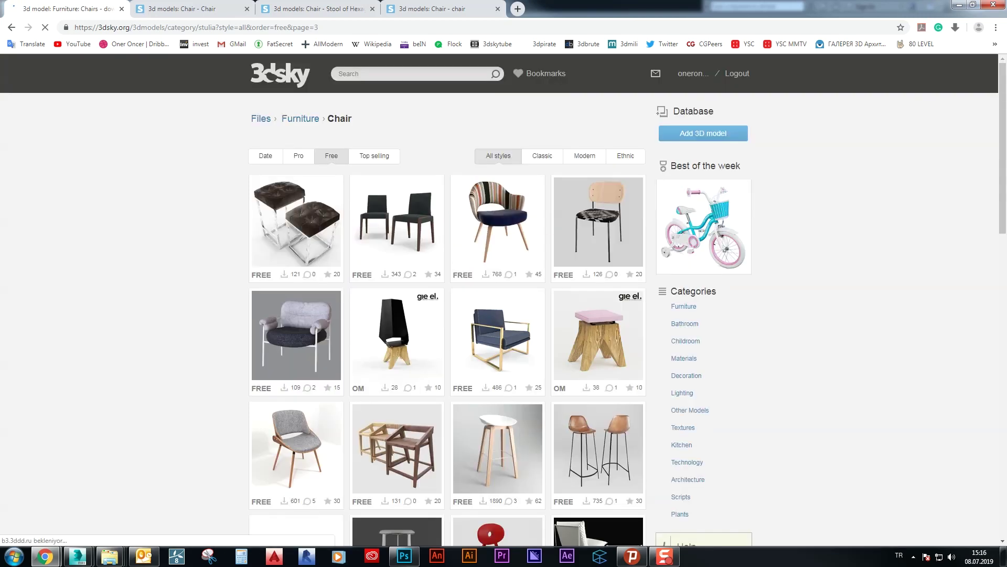
Browse free chair listing pages 3 and 4, advancing to page 5
scroll(525, 315, down, 2)
scroll(524, 315, down, 2)
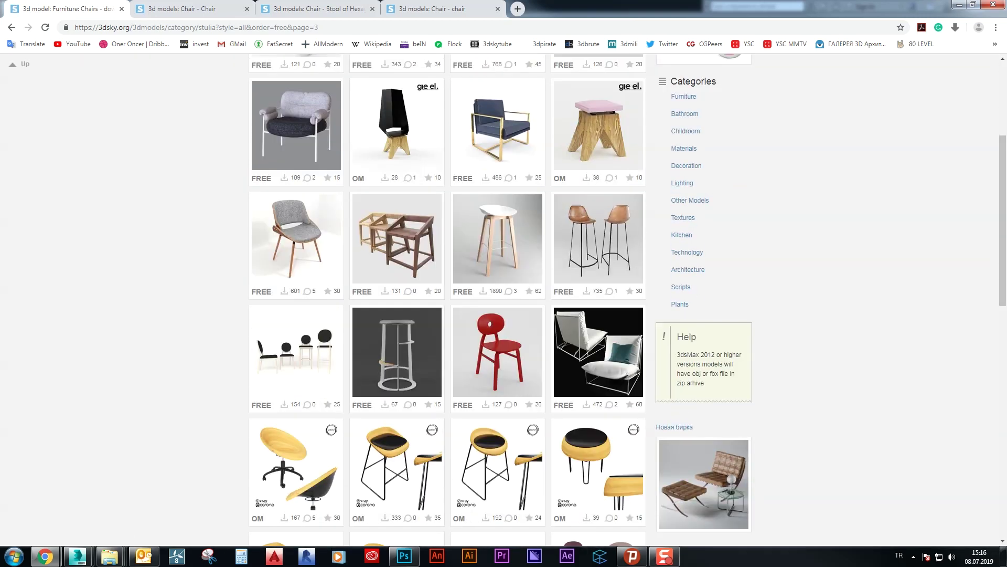
scroll(524, 315, down, 2)
scroll(524, 314, down, 4)
scroll(504, 315, down, 6)
click(473, 455)
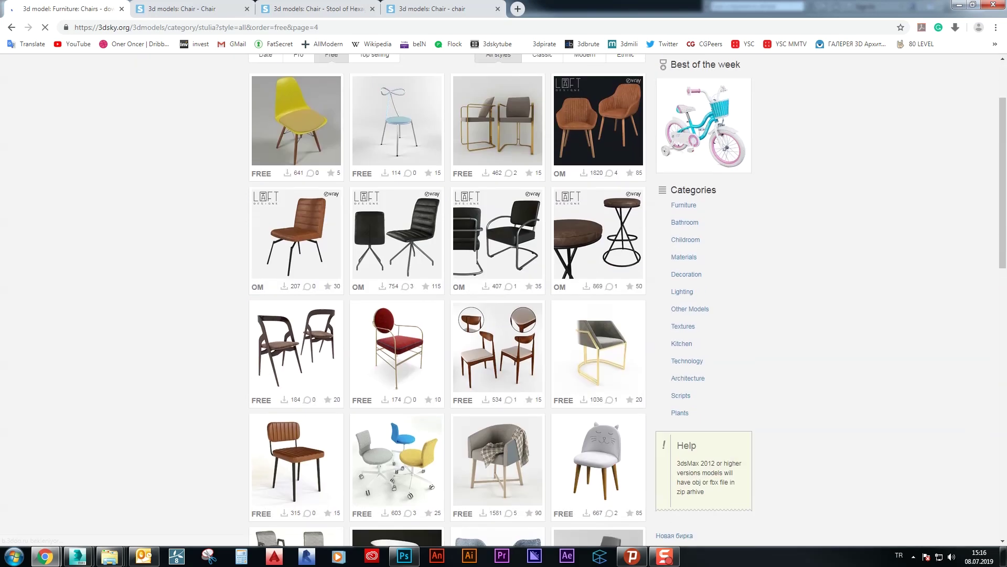
scroll(296, 236, down, 2)
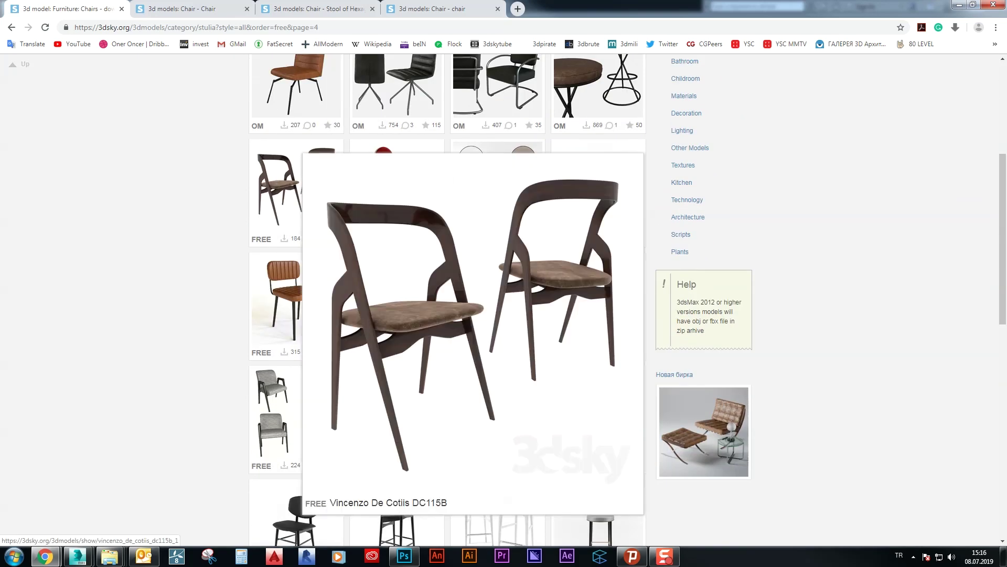
scroll(296, 236, down, 3)
scroll(472, 315, down, 4)
scroll(472, 314, down, 4)
click(472, 455)
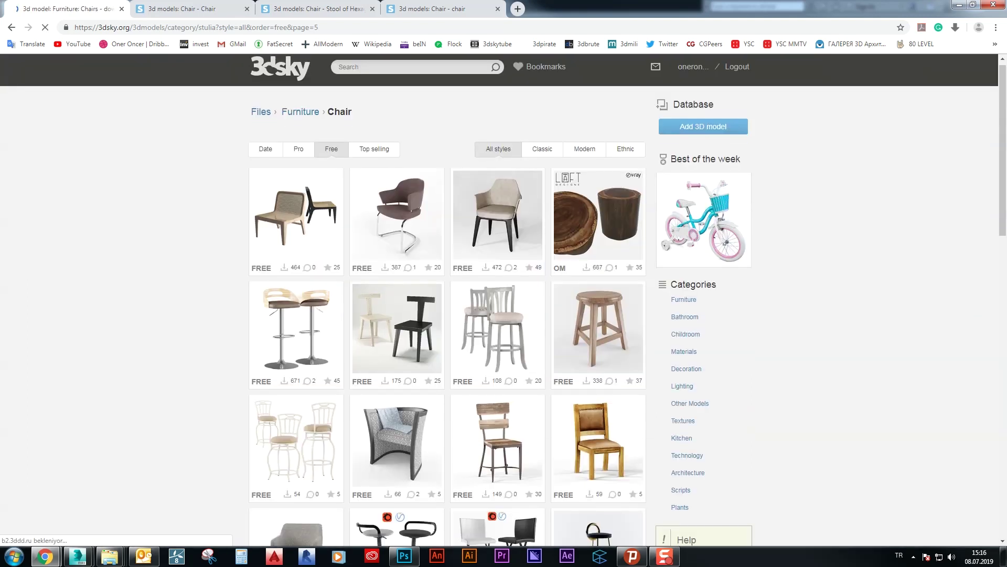
Open the round wooden stool in a new tab and continue to page 7
scroll(503, 299, down, 3)
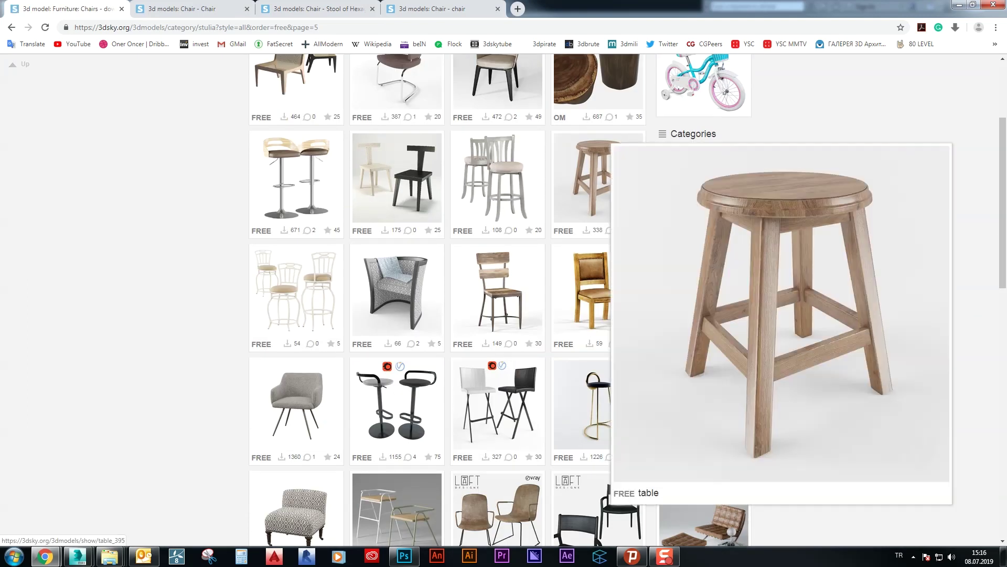
middle_click(582, 178)
scroll(582, 178, down, 2)
scroll(582, 178, down, 4)
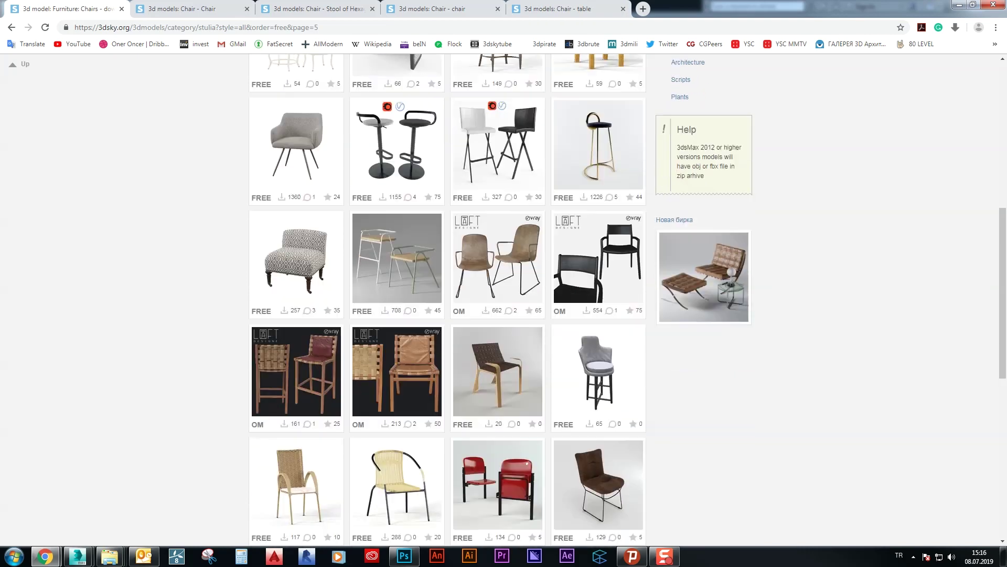
scroll(582, 178, down, 3)
scroll(582, 179, down, 2)
scroll(582, 178, down, 2)
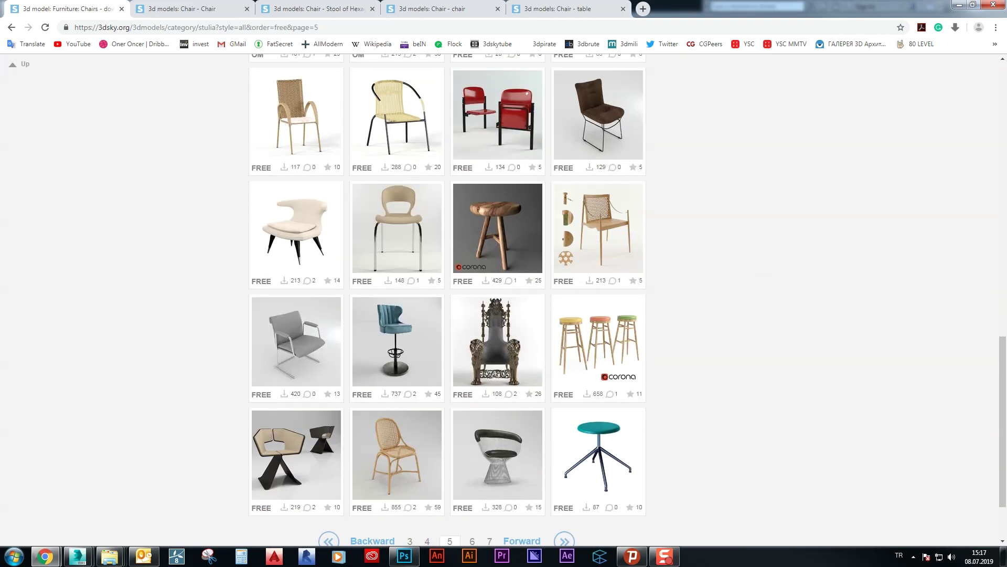
scroll(503, 299, down, 2)
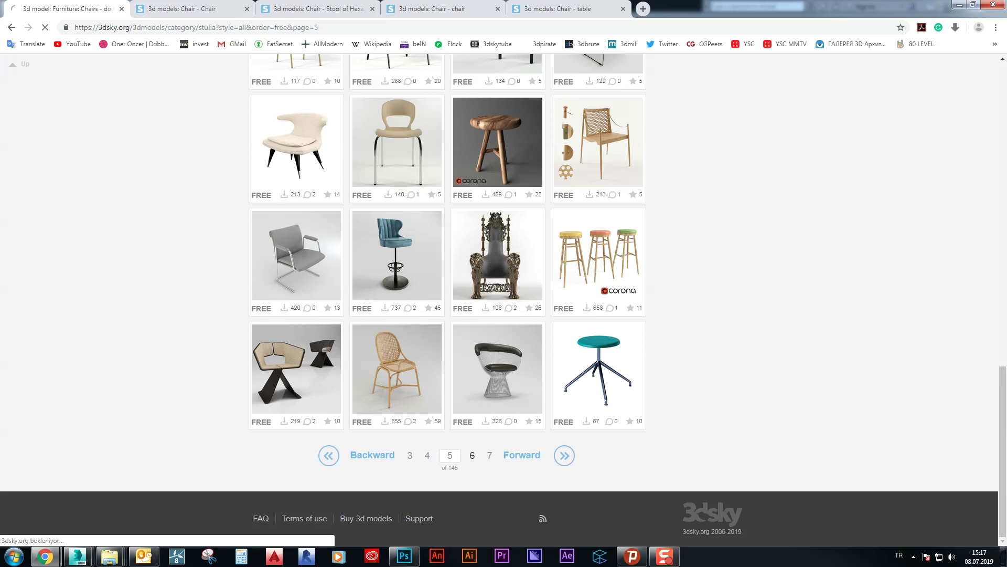
scroll(472, 315, down, 5)
scroll(472, 315, down, 3)
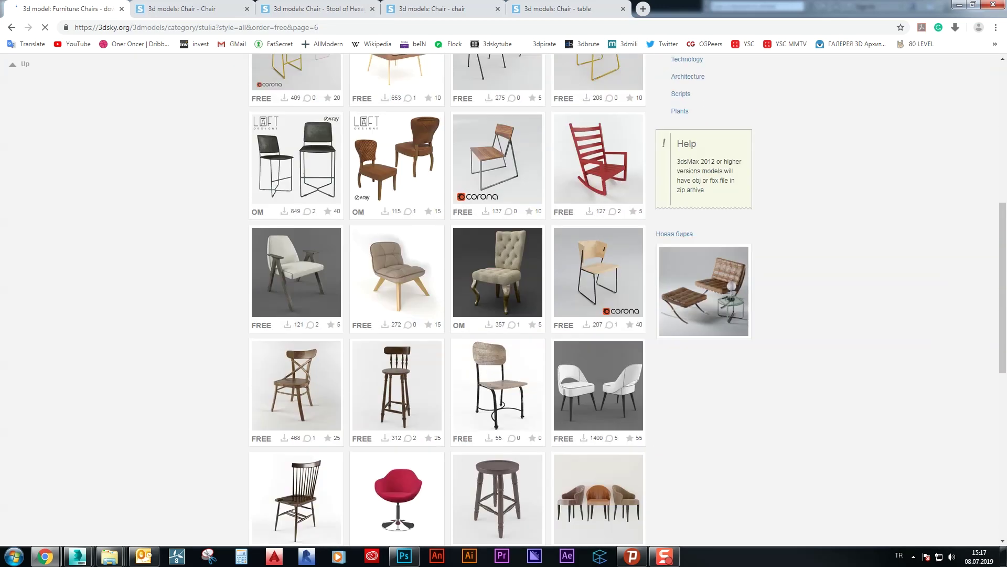
scroll(472, 315, down, 1)
scroll(472, 315, down, 2)
scroll(472, 314, down, 1)
scroll(472, 315, down, 2)
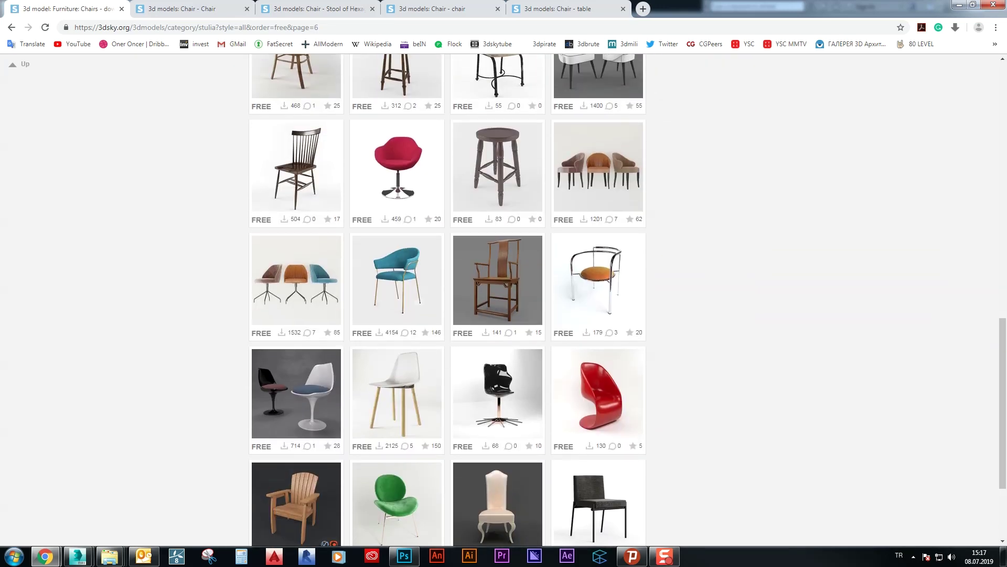
scroll(472, 315, down, 3)
scroll(472, 315, up, 3)
scroll(472, 315, down, 3)
scroll(473, 315, up, 1)
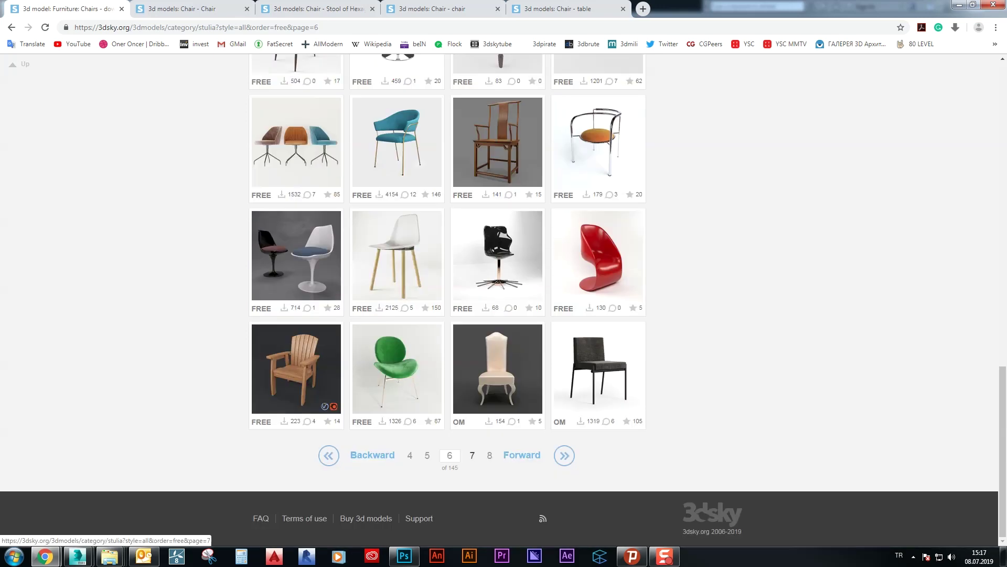
click(472, 455)
Look over chair pages 7 and 8, then return to the 3dsky catalogue home
scroll(473, 455, down, 3)
scroll(472, 455, down, 5)
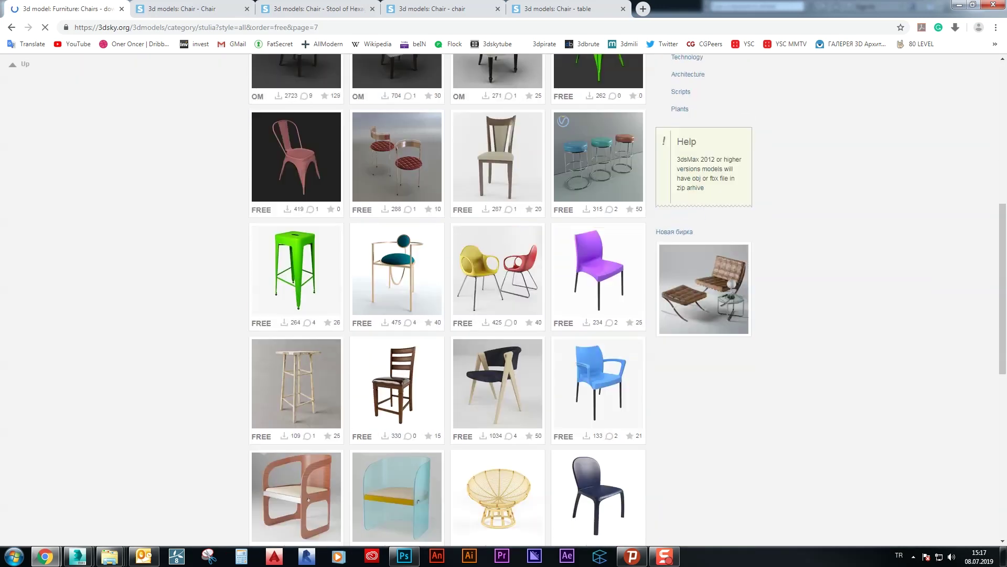
scroll(472, 315, down, 4)
scroll(472, 314, down, 3)
scroll(472, 315, down, 2)
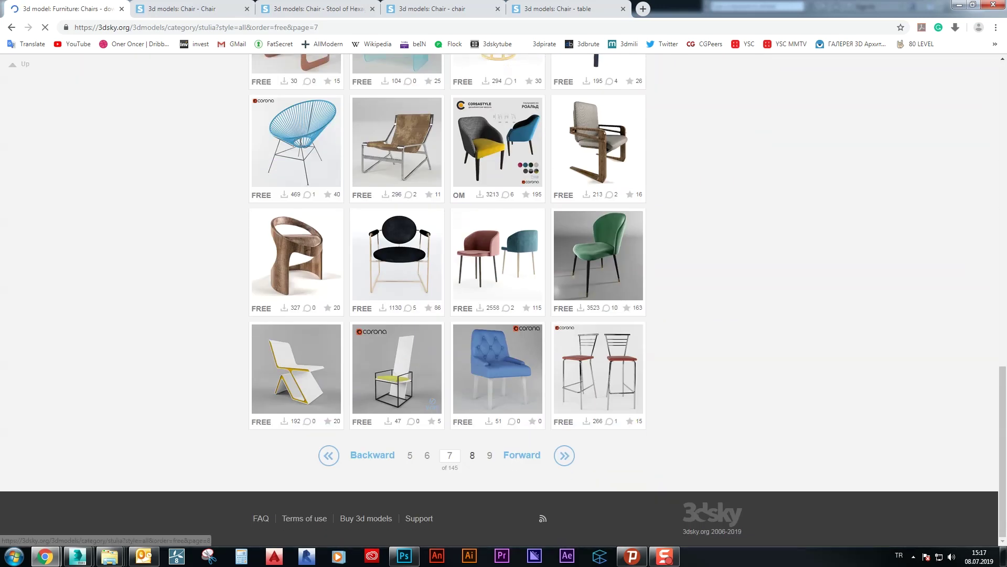
click(472, 454)
scroll(472, 455, down, 3)
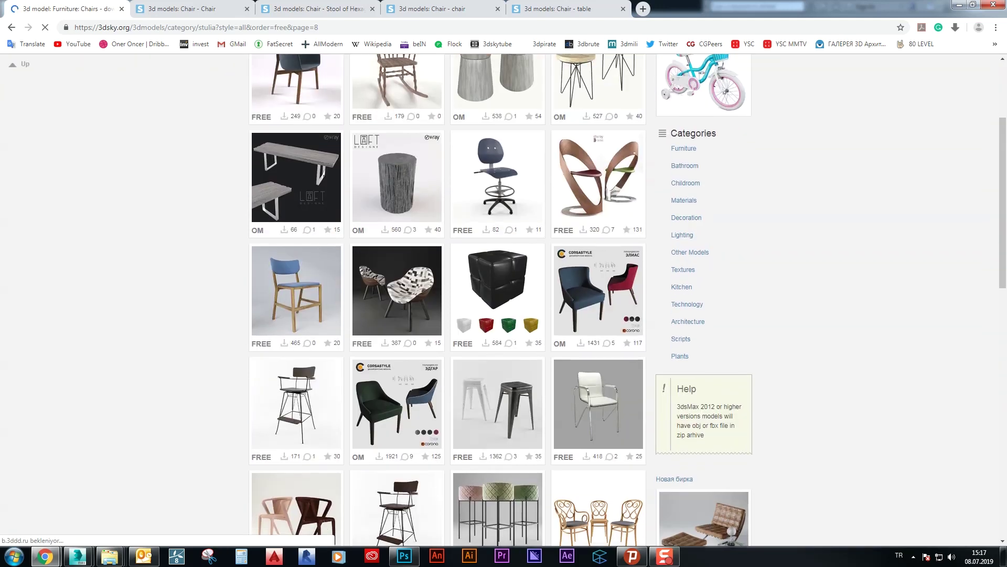
scroll(472, 315, down, 6)
scroll(472, 315, down, 2)
scroll(472, 315, down, 4)
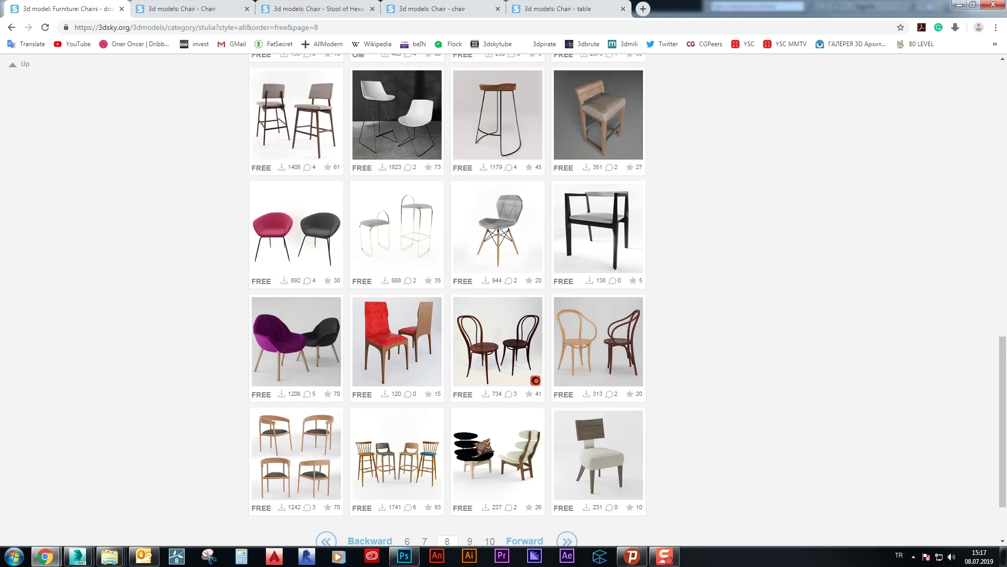
scroll(473, 315, up, 11)
scroll(472, 315, up, 4)
click(279, 74)
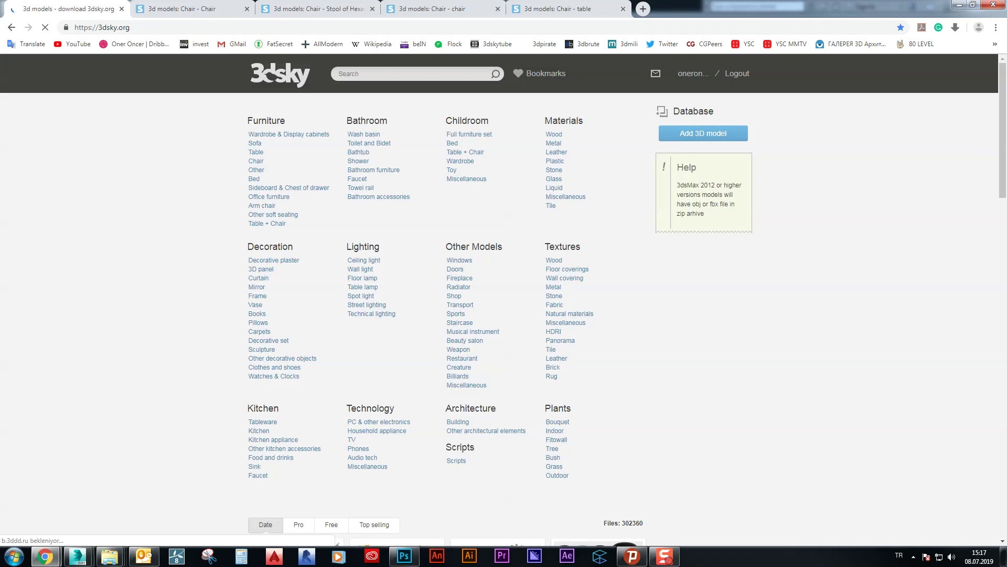
Open the Table category on 3dsky.org filtered to free models
click(268, 223)
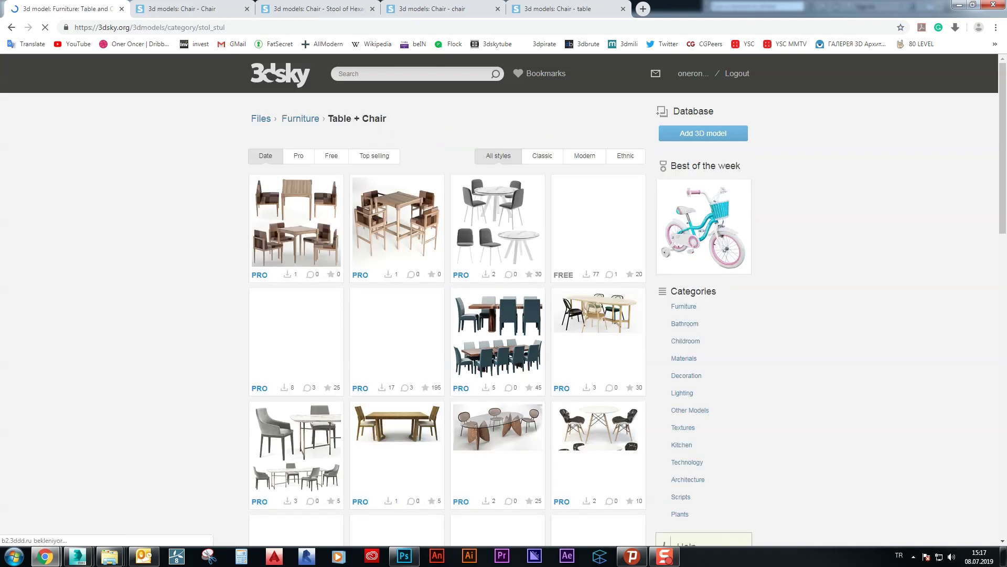
key(alt+Left)
click(256, 151)
click(331, 155)
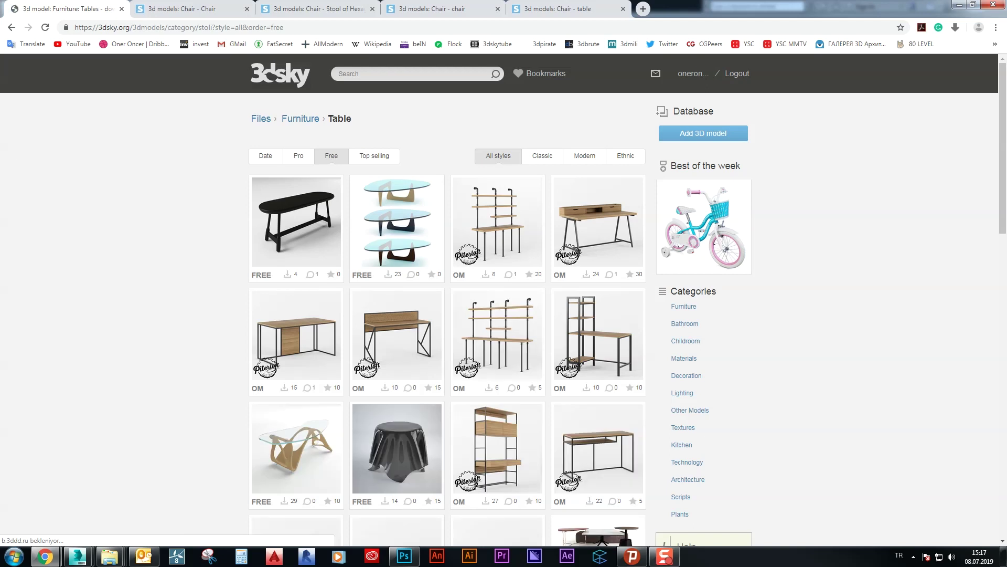
Browse free table listing pages 1 and 2, advancing to page 3
scroll(525, 293, down, 4)
scroll(524, 293, down, 2)
scroll(524, 294, down, 2)
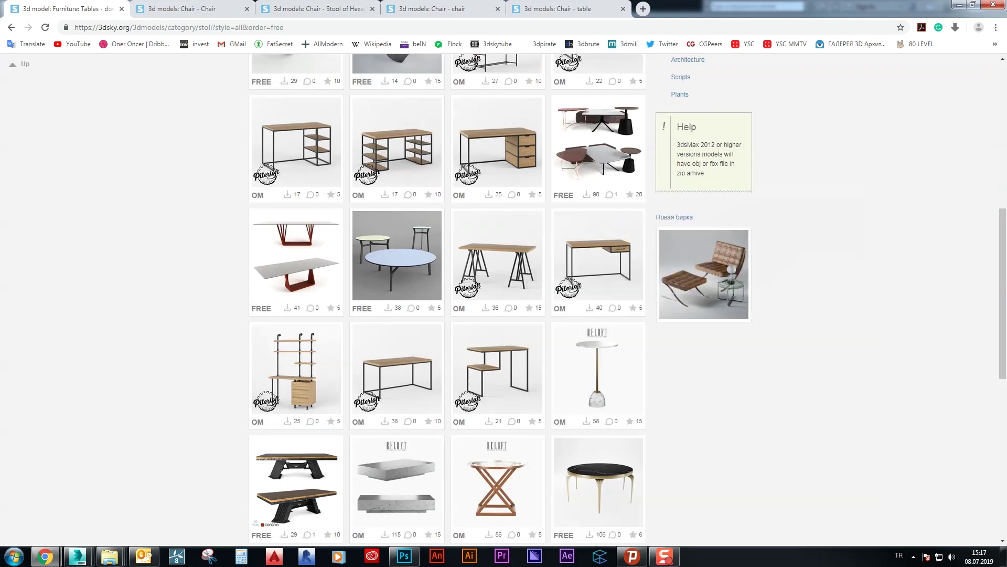
scroll(504, 299, down, 2)
scroll(504, 299, down, 2)
scroll(503, 299, down, 3)
scroll(503, 299, down, 2)
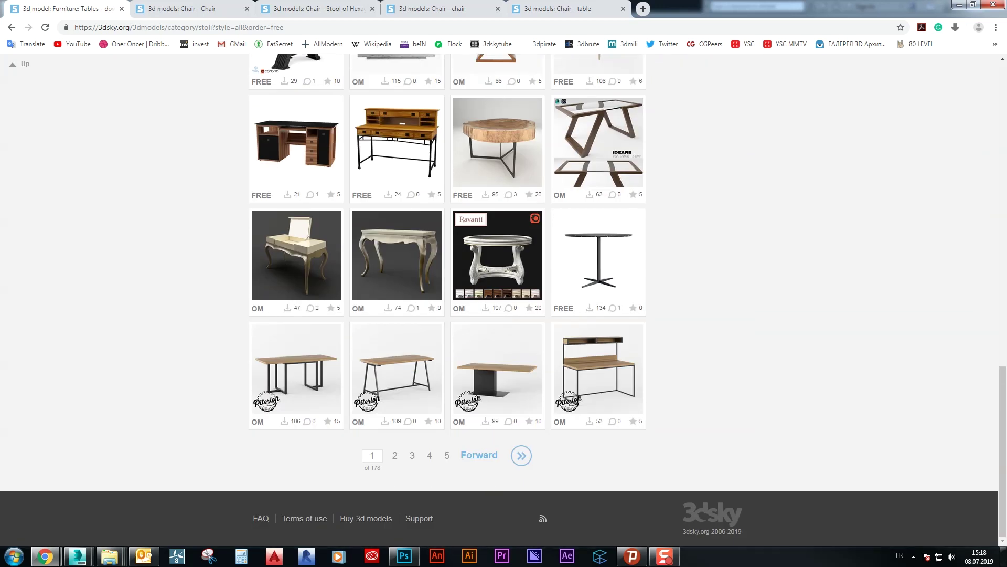
click(395, 454)
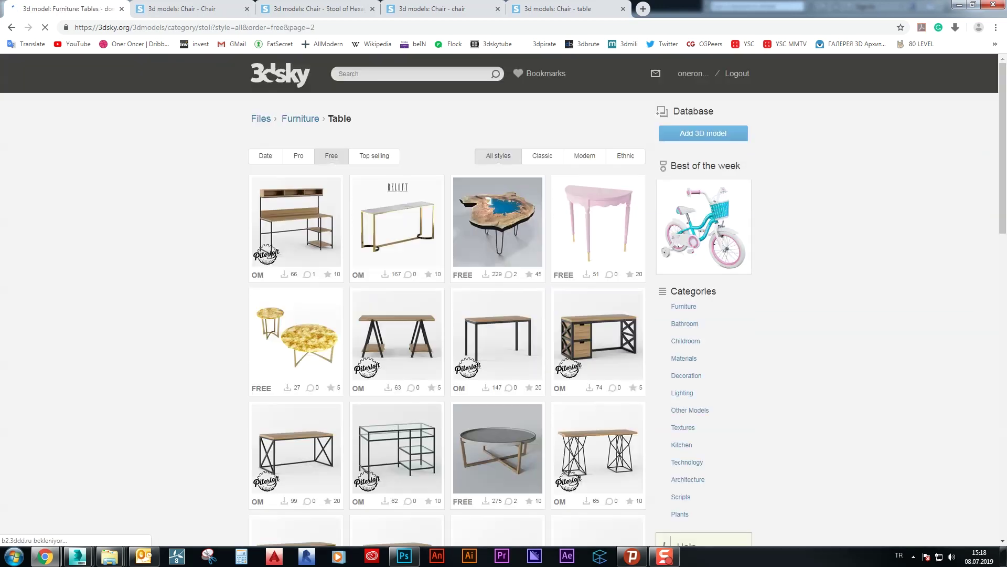
scroll(395, 455, down, 3)
scroll(447, 299, down, 2)
scroll(448, 299, down, 5)
scroll(448, 299, down, 5)
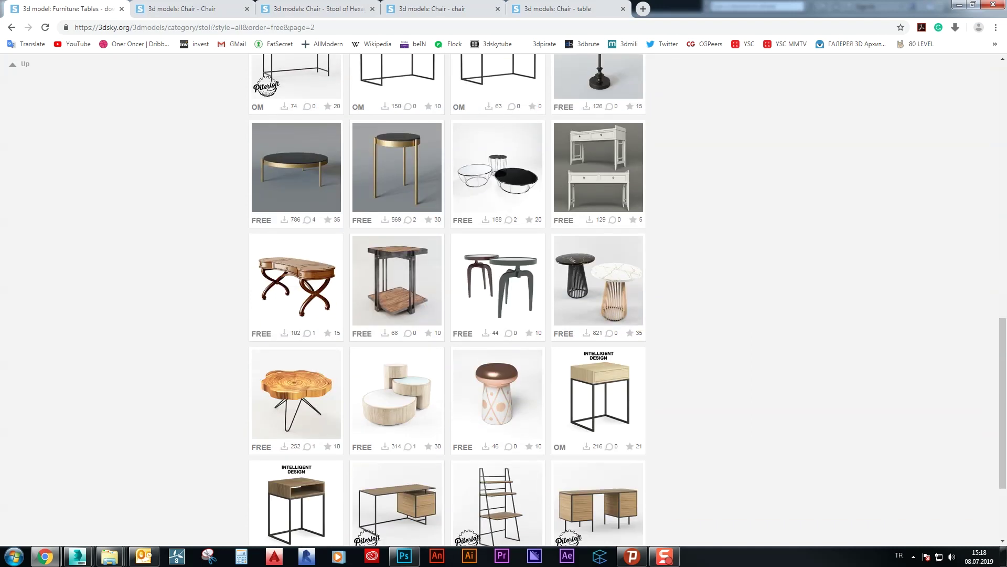
scroll(447, 299, down, 3)
click(455, 454)
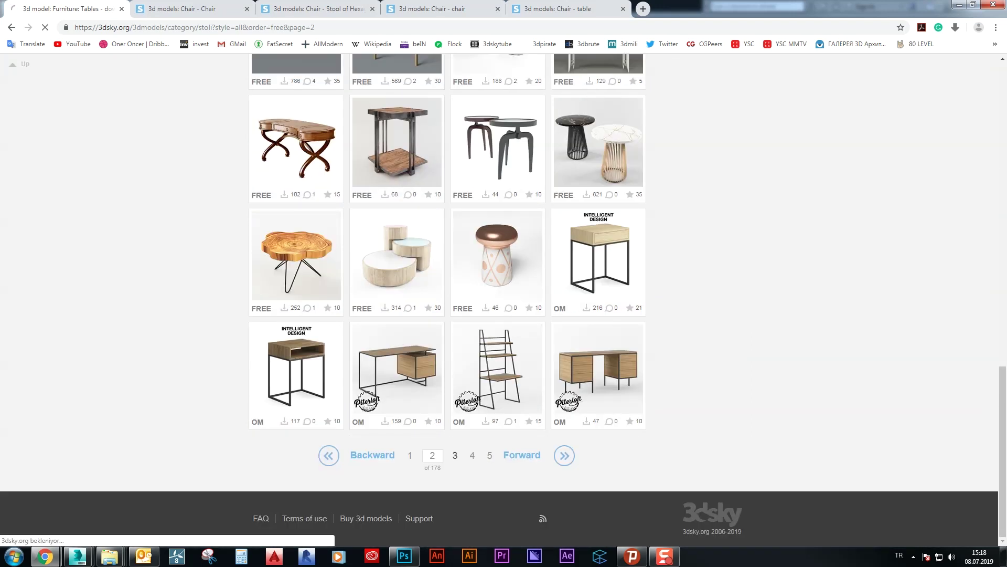
Look through free table page 3 and move on to page 4
scroll(448, 299, down, 2)
scroll(447, 299, down, 2)
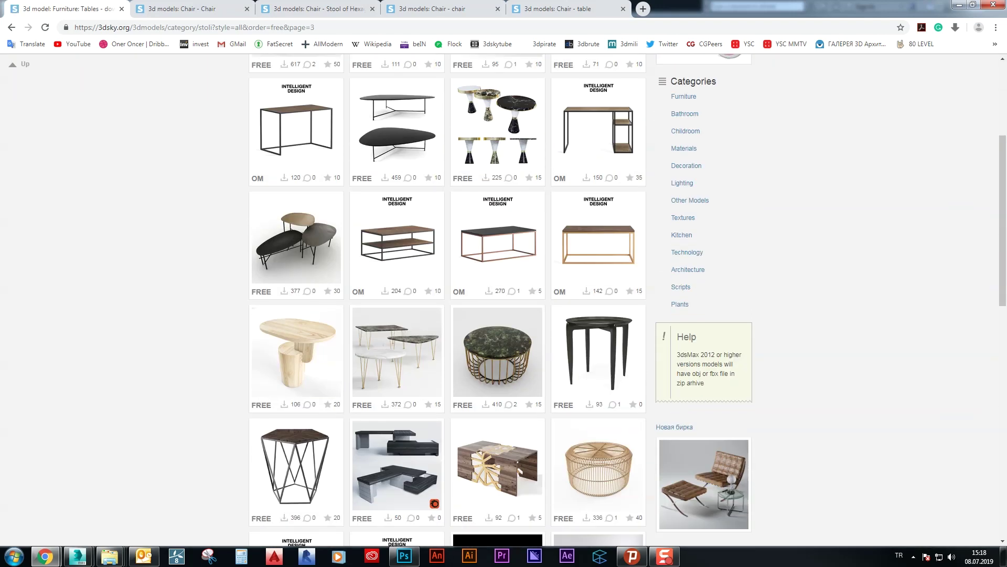
scroll(448, 299, down, 4)
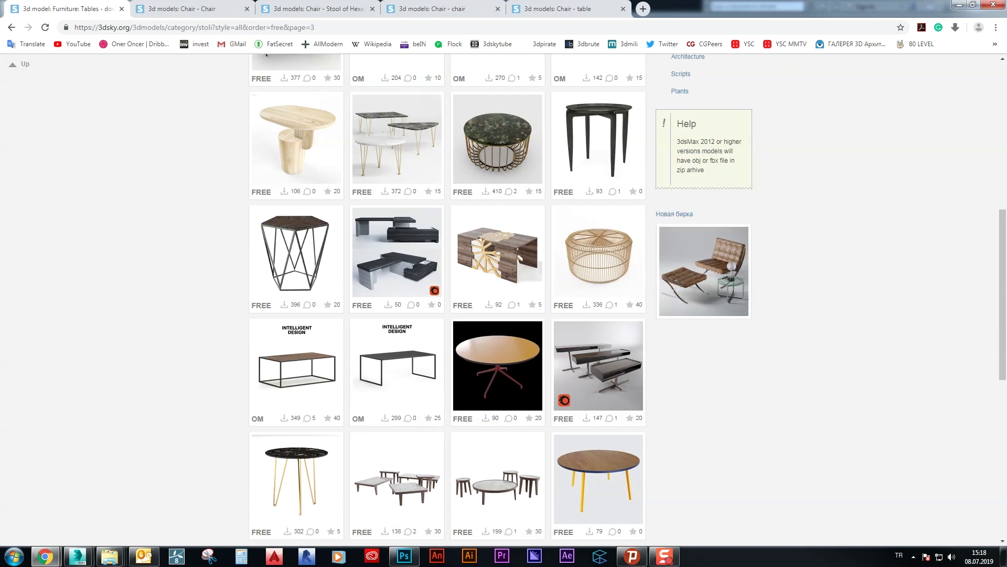
scroll(448, 299, down, 4)
scroll(447, 299, down, 3)
scroll(448, 299, down, 2)
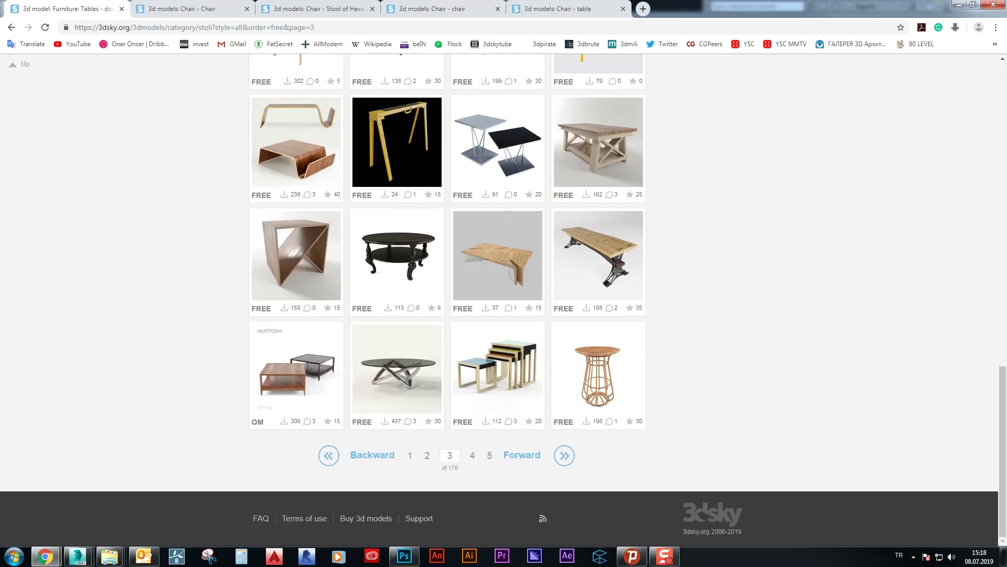
click(472, 455)
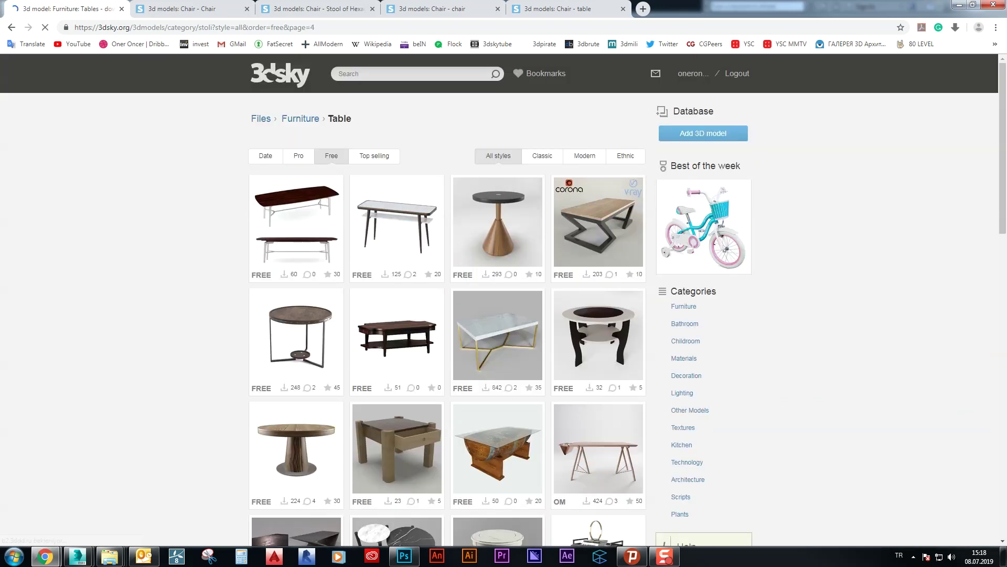
Open the VM desktop table in a background tab, browse page 5, then view its page
scroll(603, 293, down, 3)
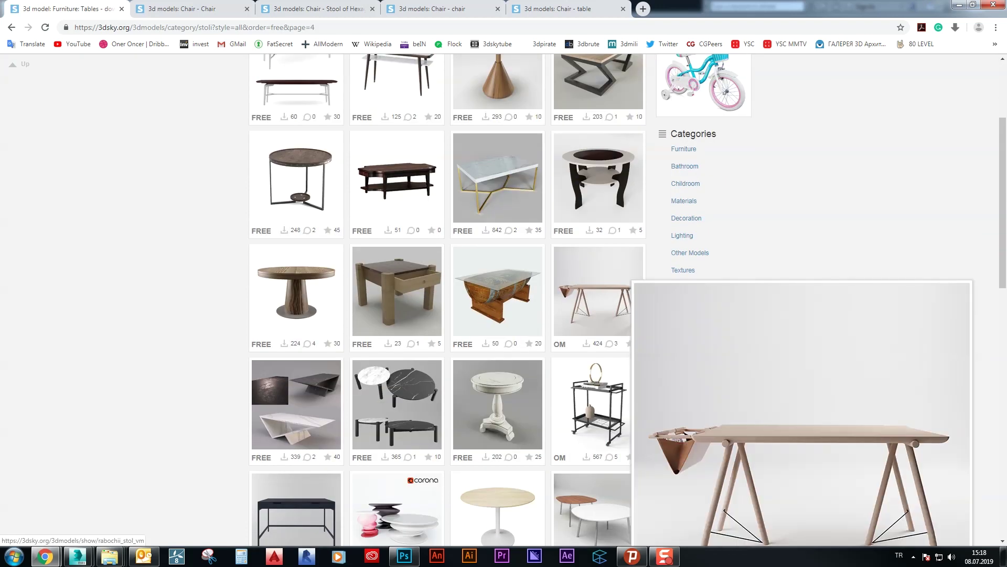
middle_click(598, 291)
scroll(598, 291, down, 4)
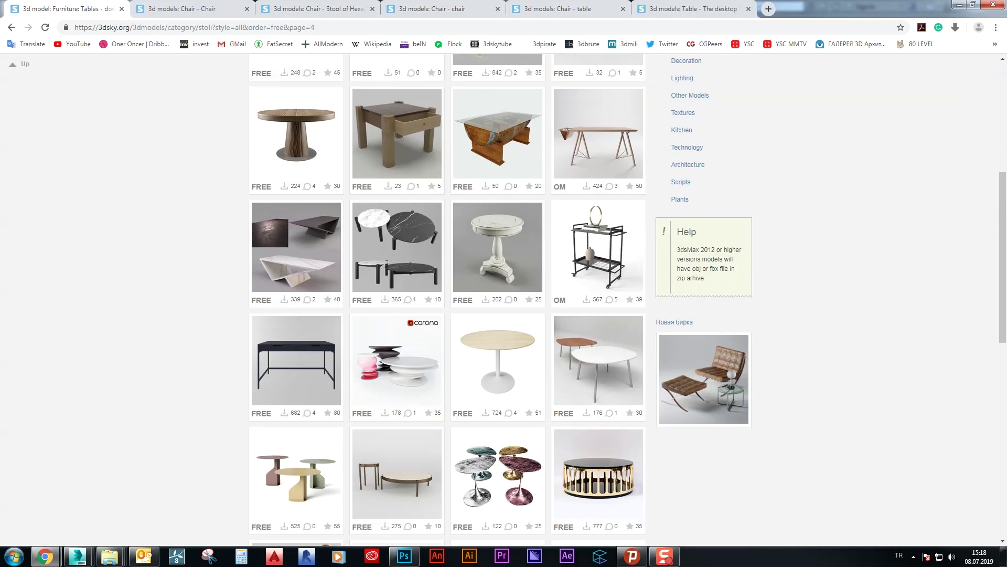
scroll(598, 292, down, 5)
scroll(598, 291, down, 3)
scroll(504, 299, down, 3)
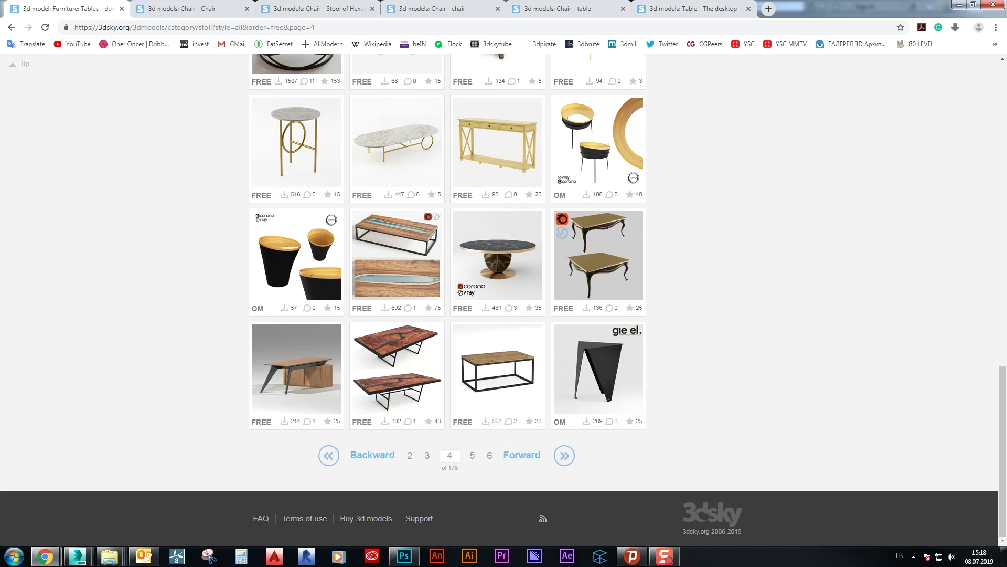
click(472, 455)
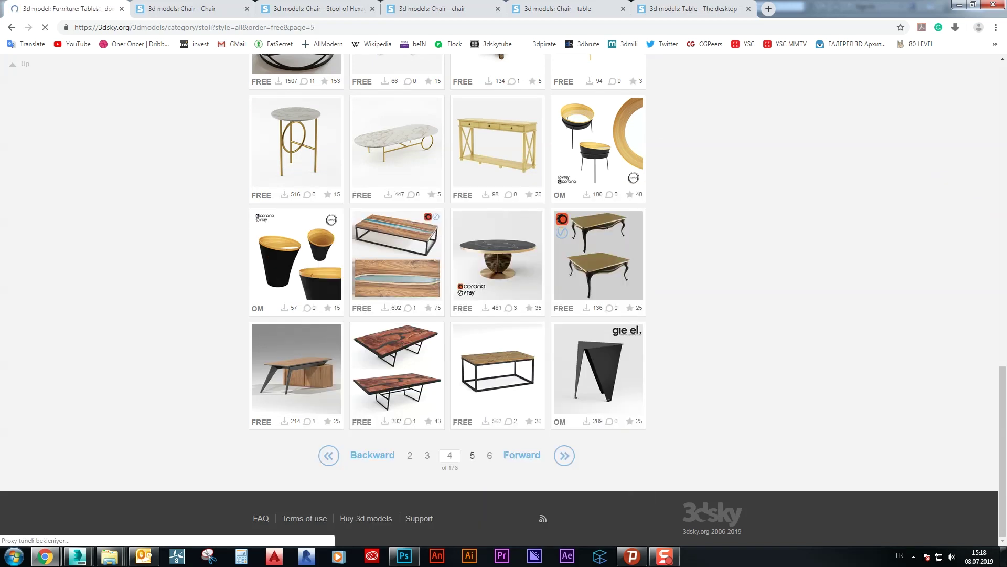
scroll(504, 299, down, 6)
scroll(504, 299, down, 5)
scroll(504, 300, down, 6)
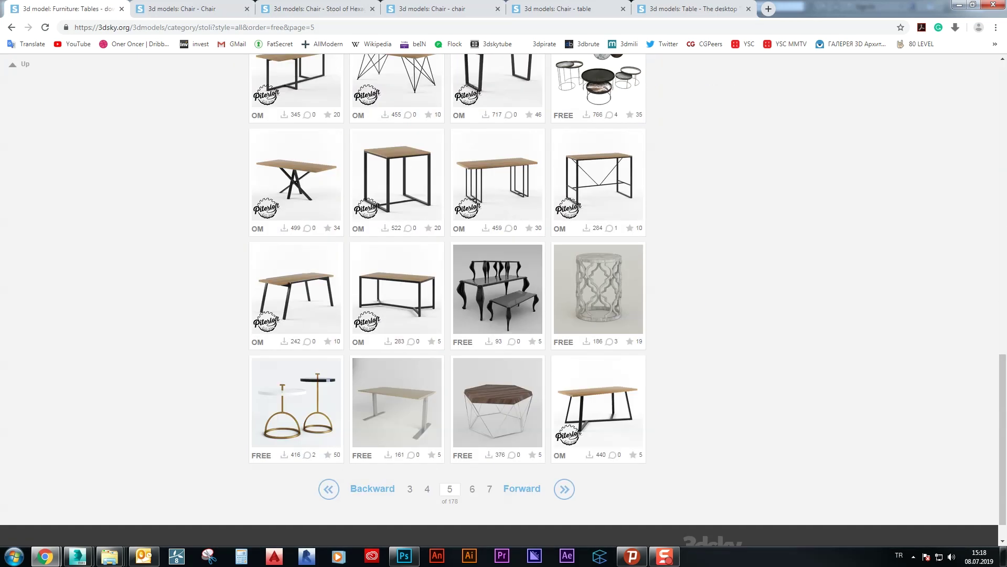
key(ctrl+shift+Tab)
Download the VM desktop table model from its 3dsky page
click(202, 9)
click(695, 9)
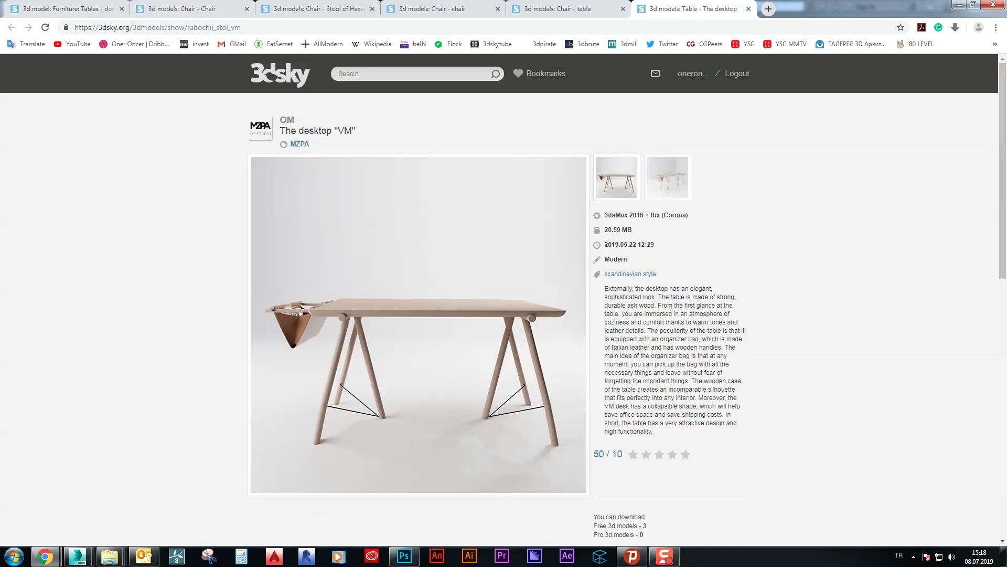
scroll(504, 299, down, 2)
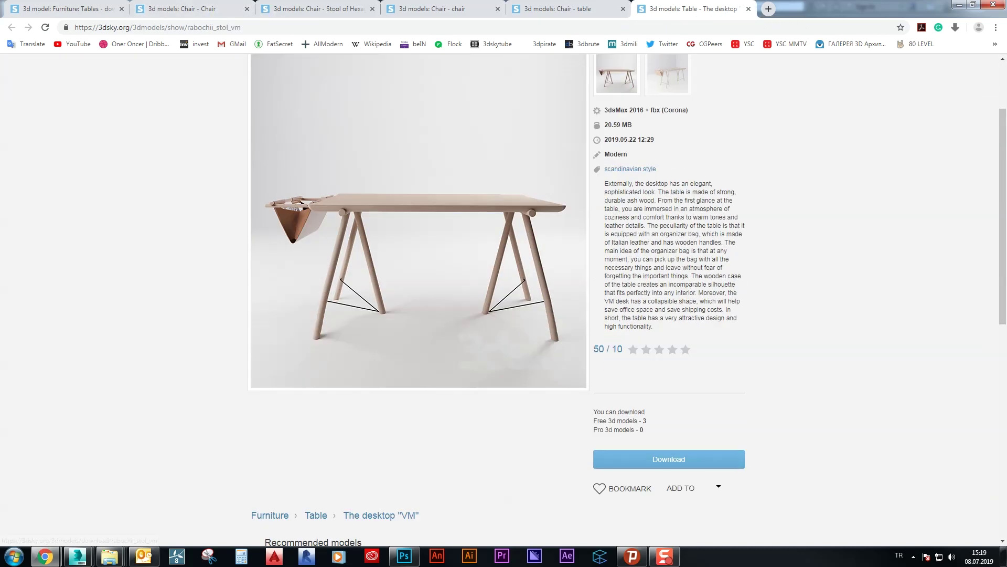
click(669, 459)
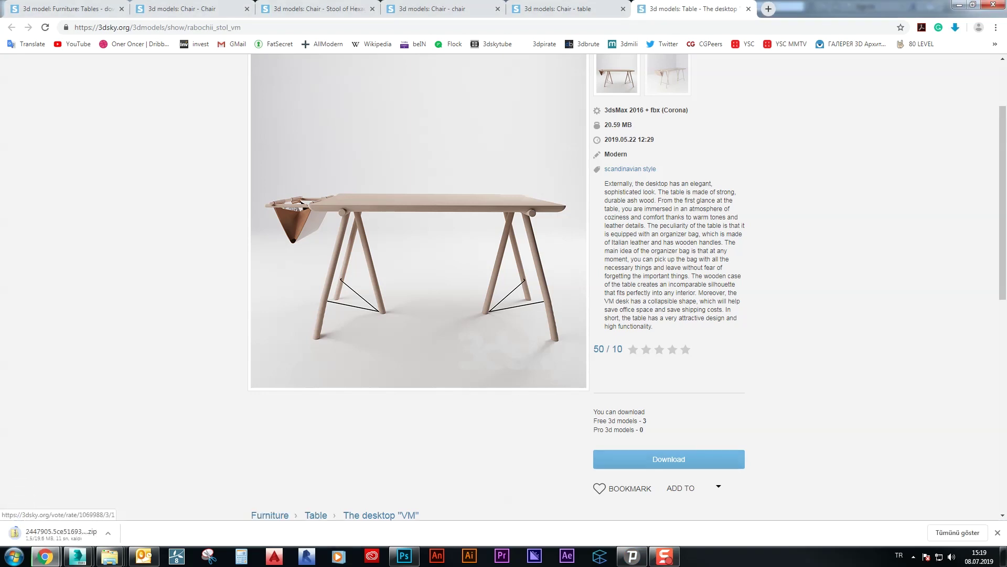
Review the saved chair pages, including the brown leather chair, then return to scandinavian.max in 3ds Max
scroll(669, 315, up, 3)
click(558, 9)
click(430, 9)
click(315, 9)
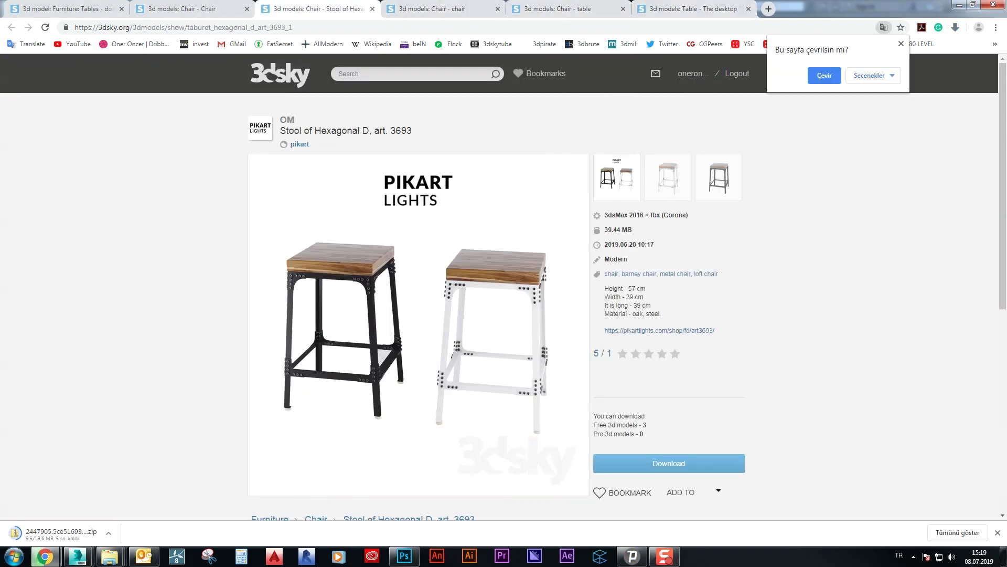
click(179, 9)
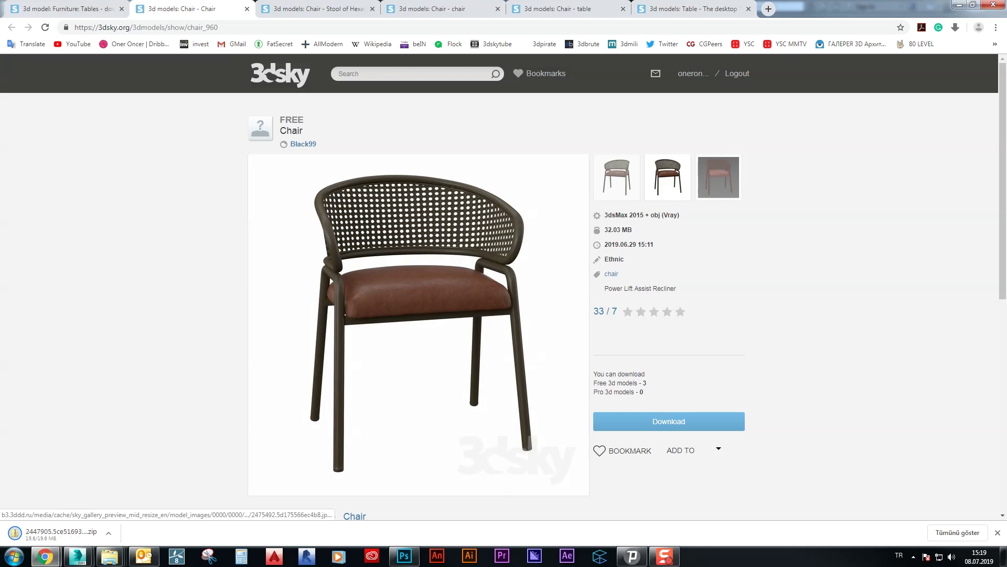
click(669, 421)
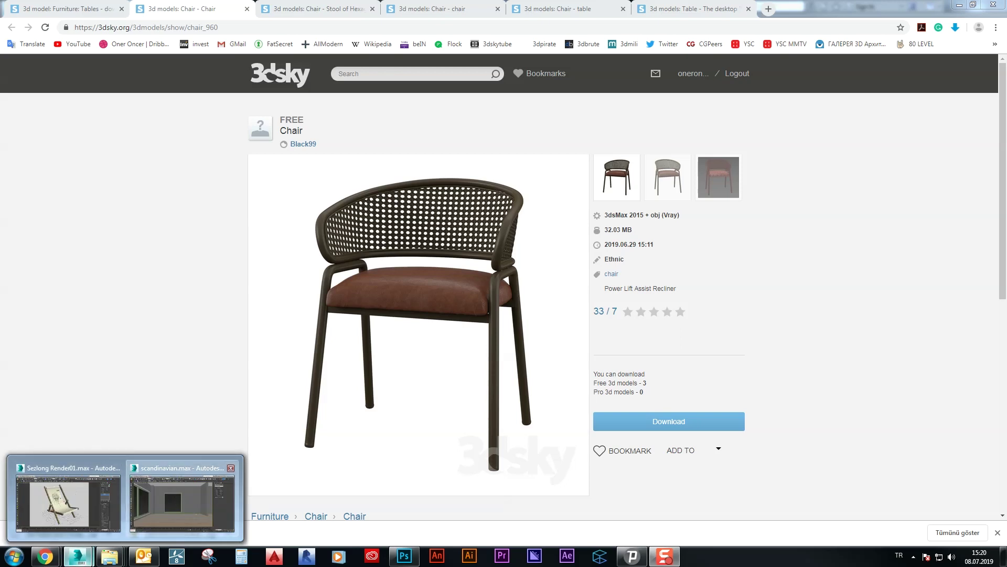
click(182, 498)
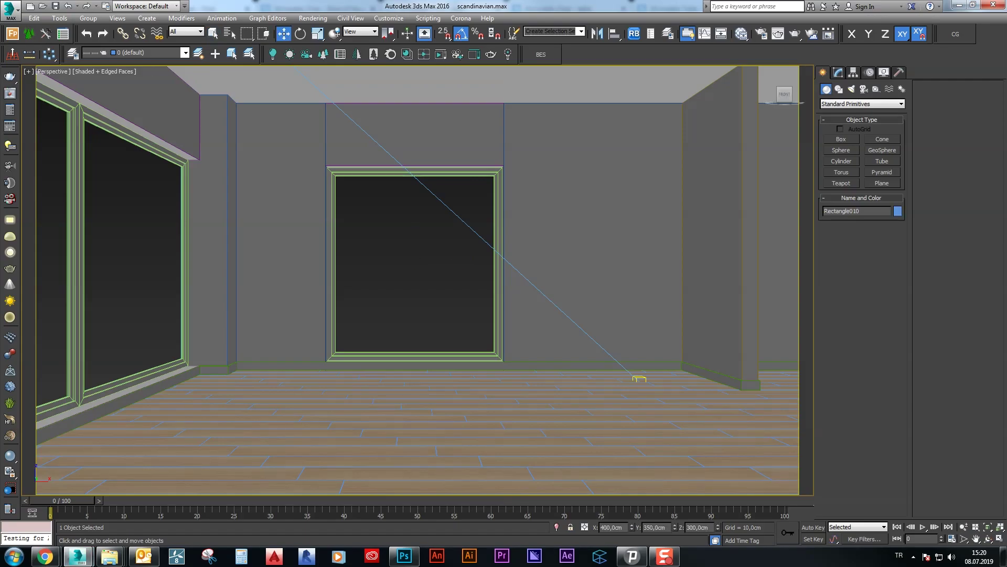
Merge all objects from stol_nott_bag_LAST.max into the room
alt+middle_drag(639, 378, 520, 278)
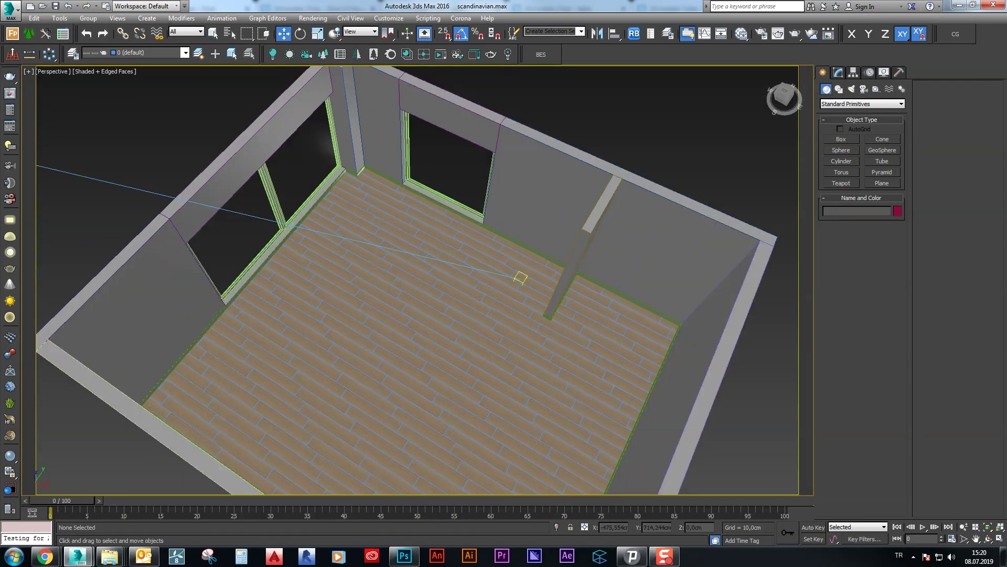
click(9, 9)
click(168, 71)
text(C:\Users\poncer\Desktop\Scandinavian_Interior\3d_Models\Table\stol_nott_bag)
key(Return)
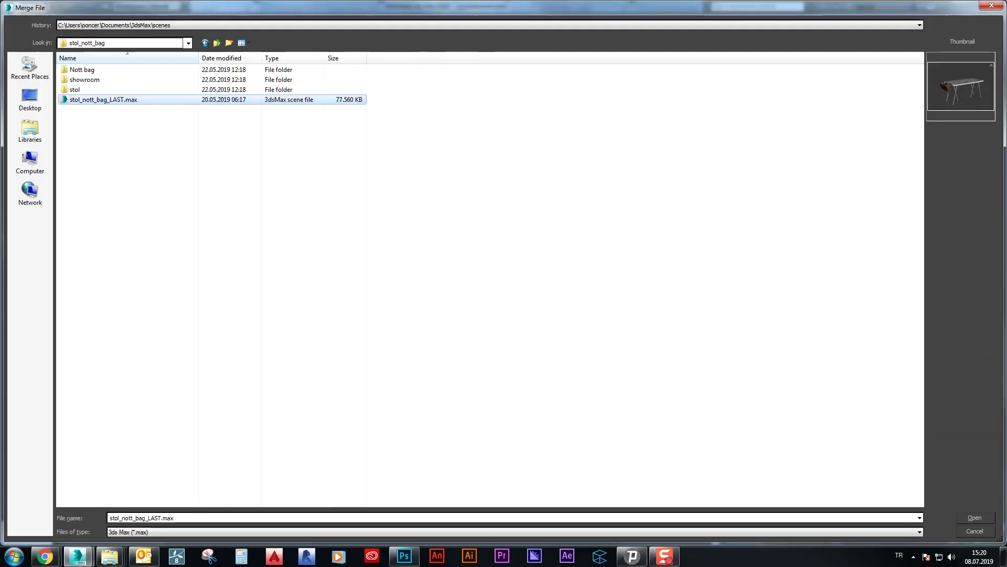
key(Return)
key(alt+a)
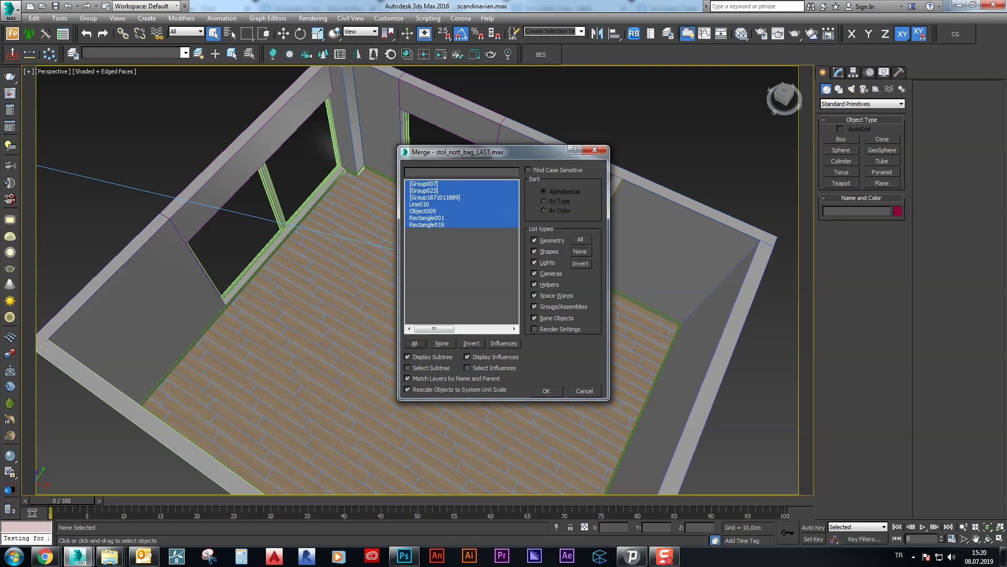
key(Return)
key(Return)
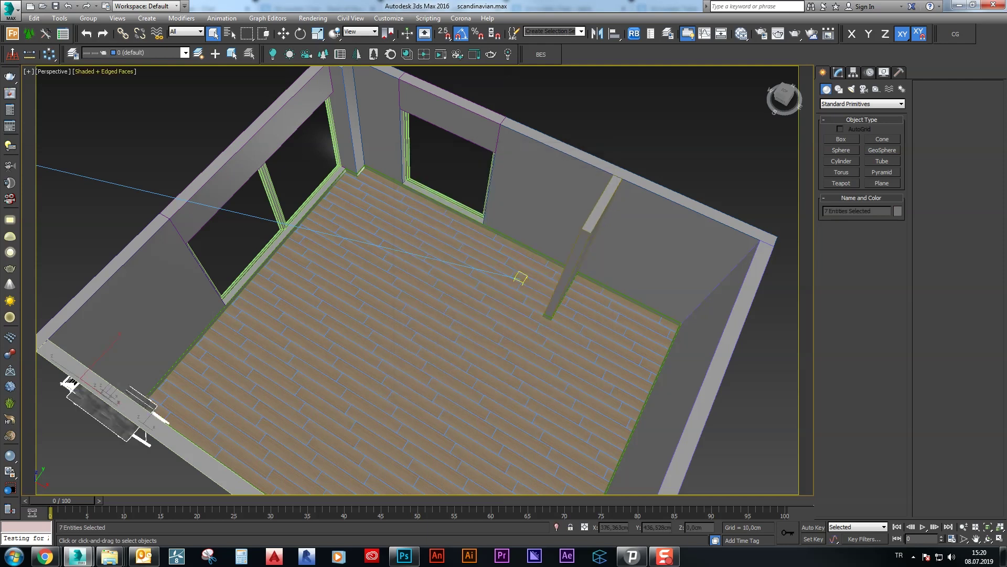
Move the merged table into the room's corner in Top view
key(t)
key(z)
scroll(346, 388, down, 3)
scroll(346, 388, down, 3)
key(w)
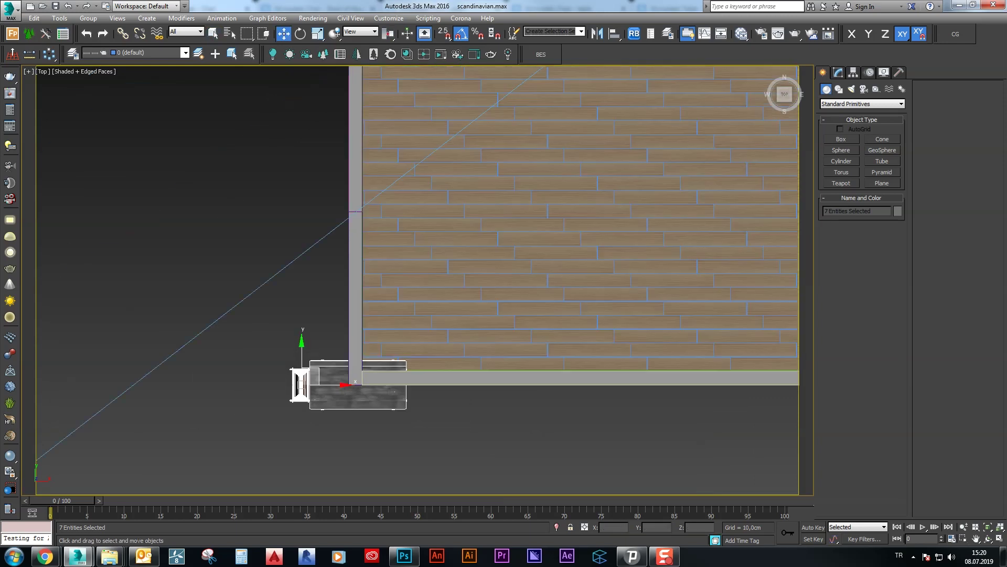
mouse_move(545, 69)
mouse_down()
mouse_move(528, 207)
mouse_move(571, 84)
mouse_up()
key(p)
key(z)
mouse_move(624, 294)
alt+middle_down()
mouse_move(625, 332)
mouse_move(608, 320)
mouse_move(726, 451)
mouse_move(704, 252)
mouse_move(703, 263)
mouse_move(629, 220)
mouse_move(525, 210)
mouse_move(420, 236)
alt+middle_up()
Delete the hanging bag from the table's end, undoing an accidental board move
drag(277, 164, 392, 338)
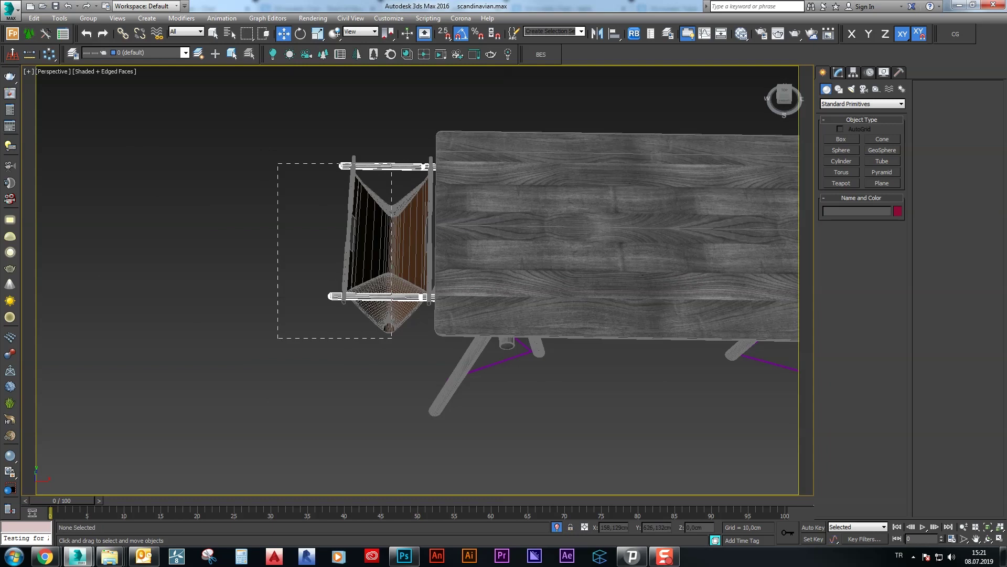
key(Delete)
mouse_move(392, 338)
alt+middle_down()
mouse_move(404, 225)
mouse_move(367, 231)
mouse_move(452, 189)
alt+middle_up()
drag(382, 191, 590, 167)
key(ctrl+z)
key(shift+z)
key(shift+z)
key(ctrl+z)
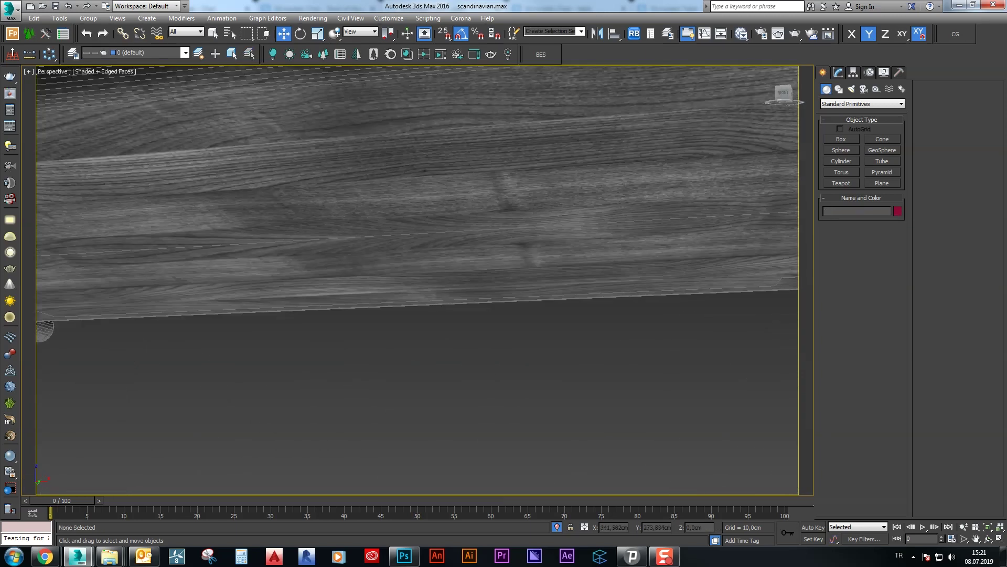
Group the four remaining table parts into a single group
key(shift+z)
key(F4)
key(ctrl+a)
key(shift+z)
key(shift+z)
key(ctrl+g)
key(Return)
Convert the table group's materials to Corona with the Corona Converter
right_click(519, 283)
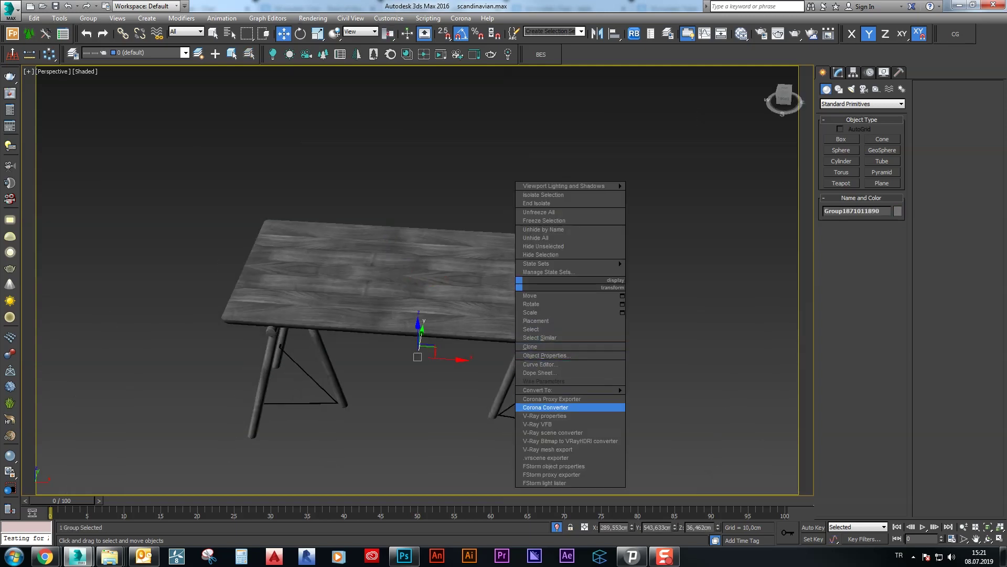
click(545, 407)
click(434, 376)
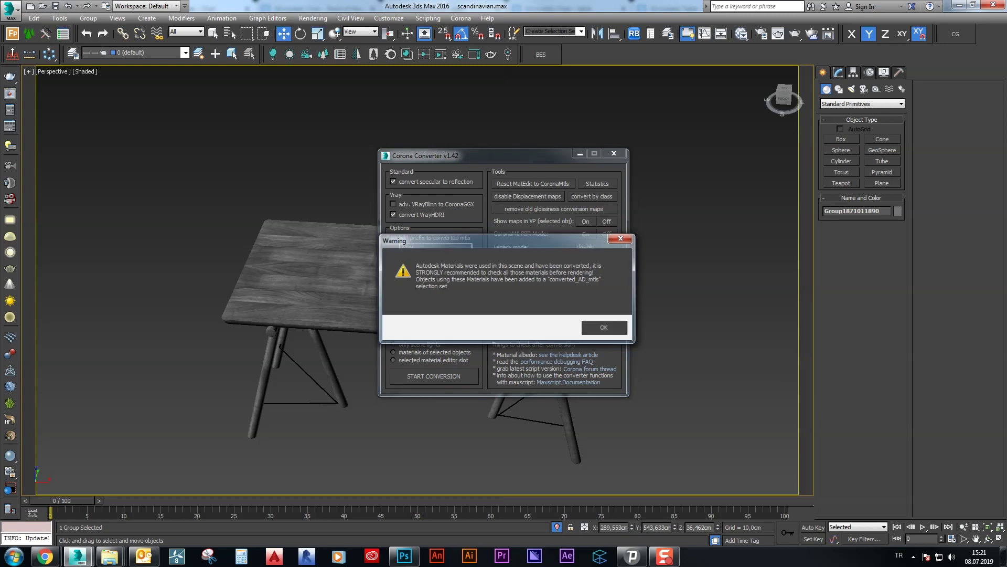
key(Return)
Measure the table group with the Measure utility: about 141.7 × 72 × 72.9 cm
click(898, 72)
click(861, 178)
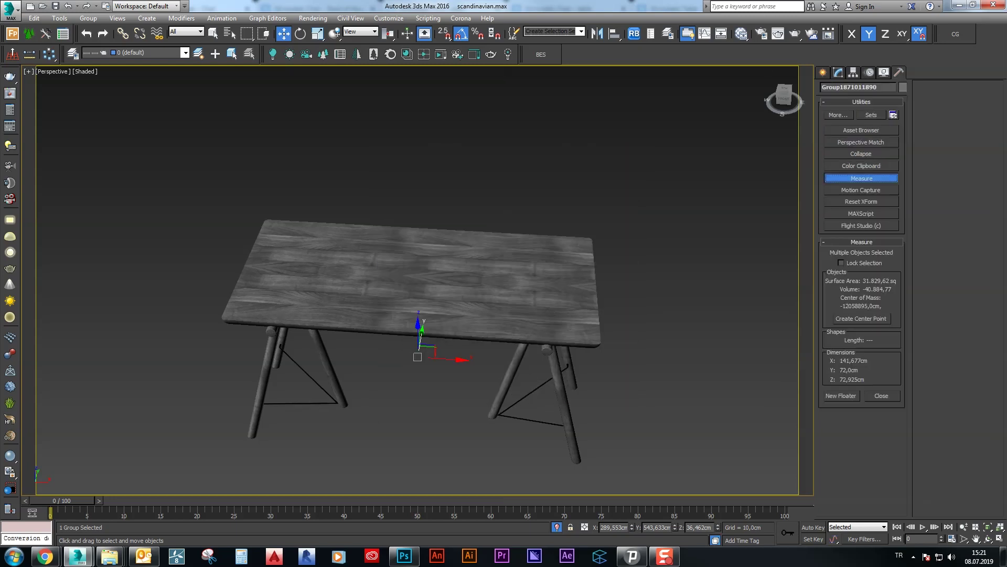
middle_drag(409, 315, 399, 316)
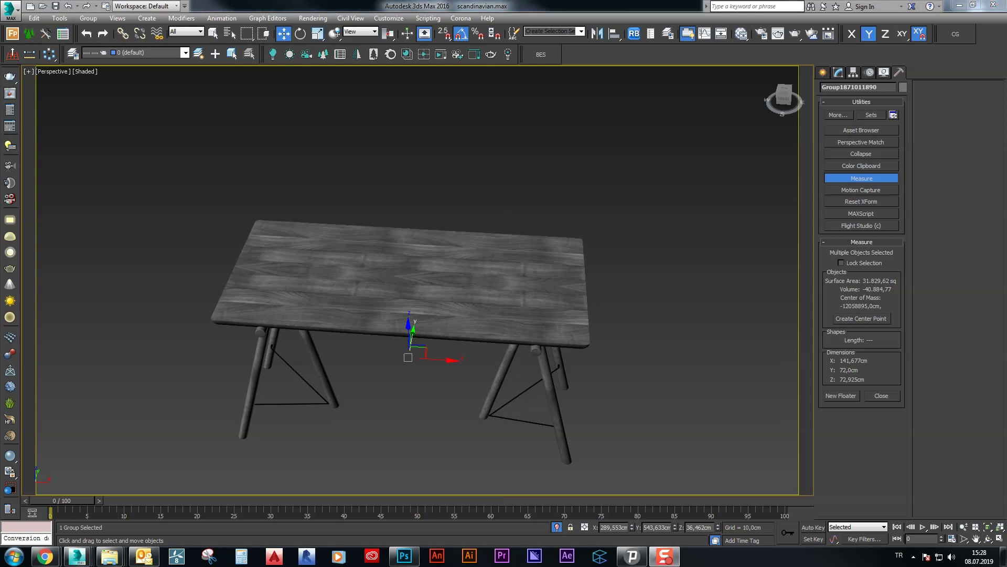
key(ctrl+d)
Set FloorGenerator maximum board width to 15 cm and maximum length to 100 cm
key(alt+q)
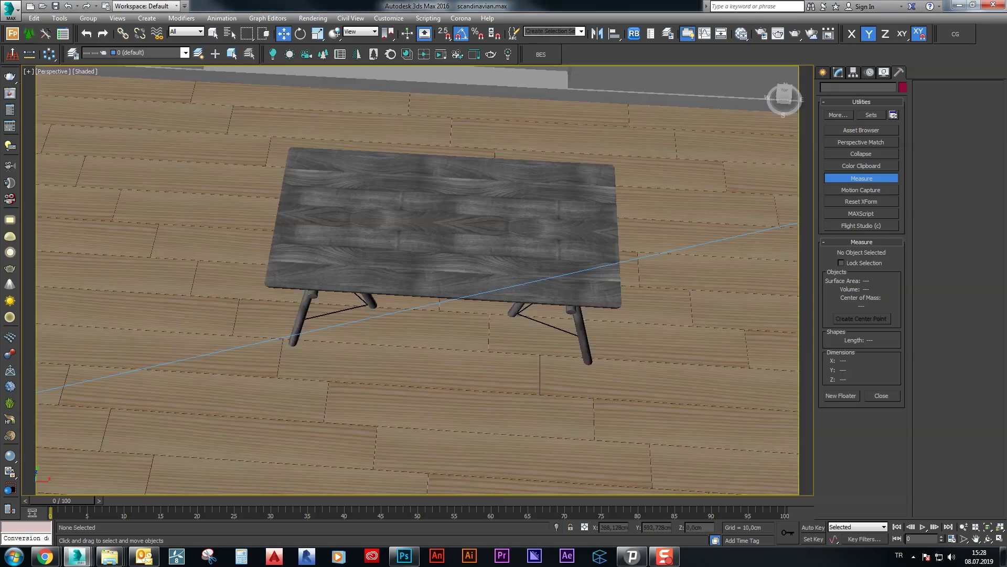
key(ctrl+z)
key(c)
key(p)
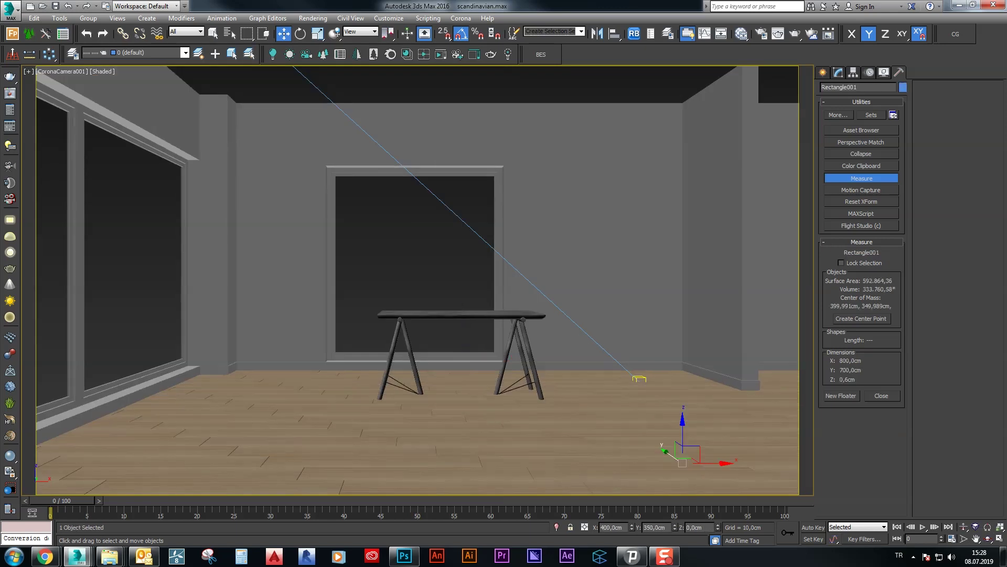
key(z)
scroll(710, 374, down, 5)
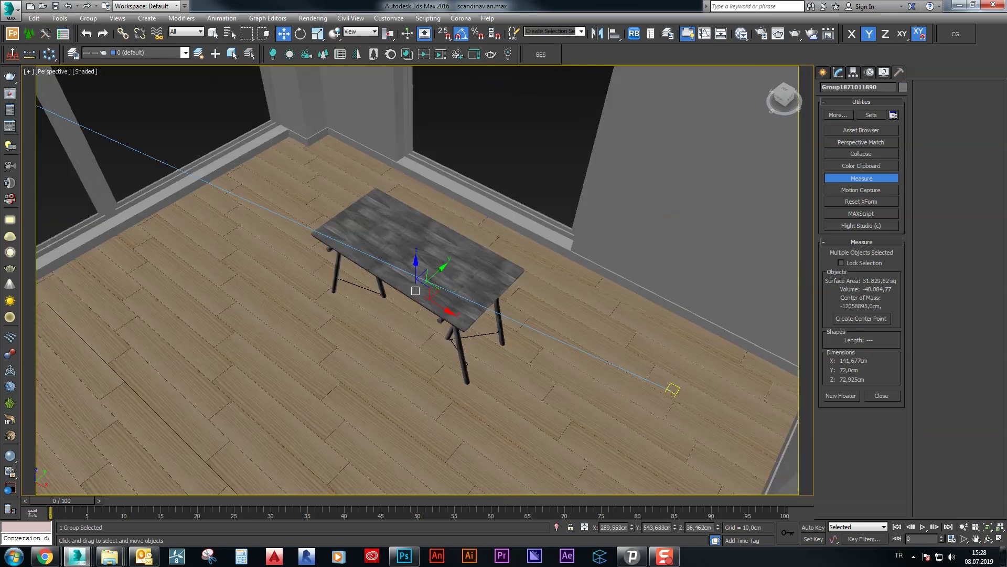
key(m)
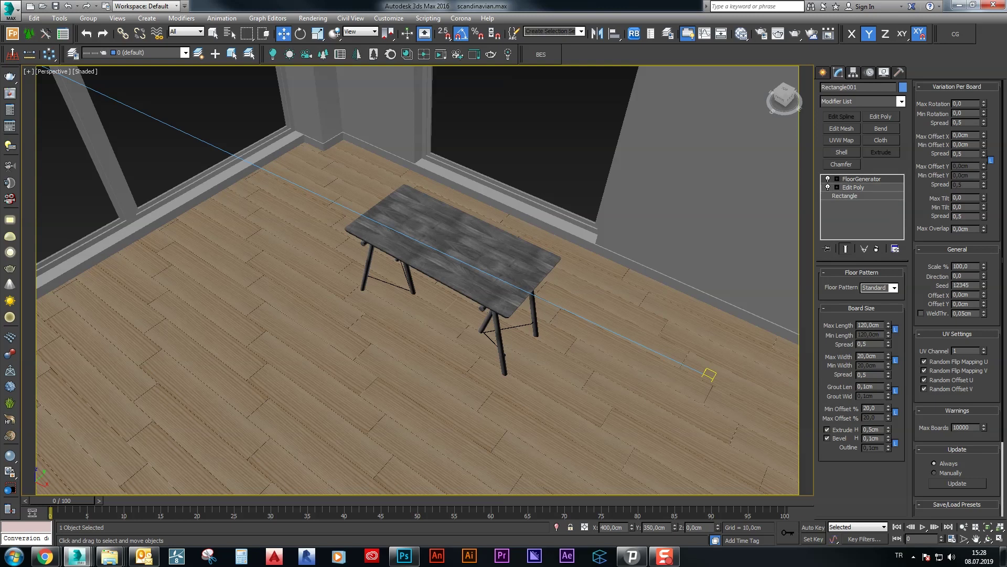
text(15)
key(Return)
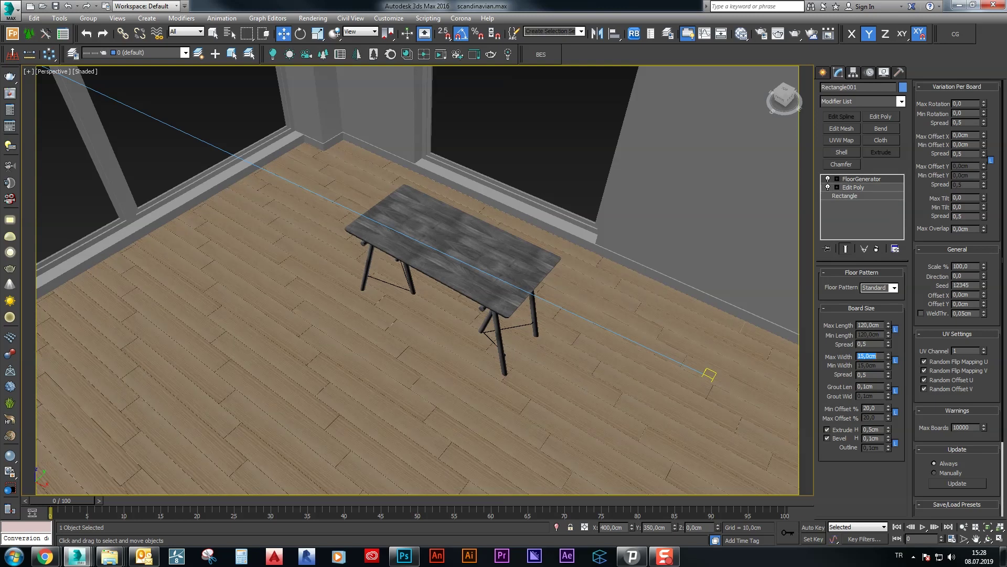
text(100)
key(Return)
Align the table group's Z to the floor so its legs rest on it
scroll(420, 304, up, 5)
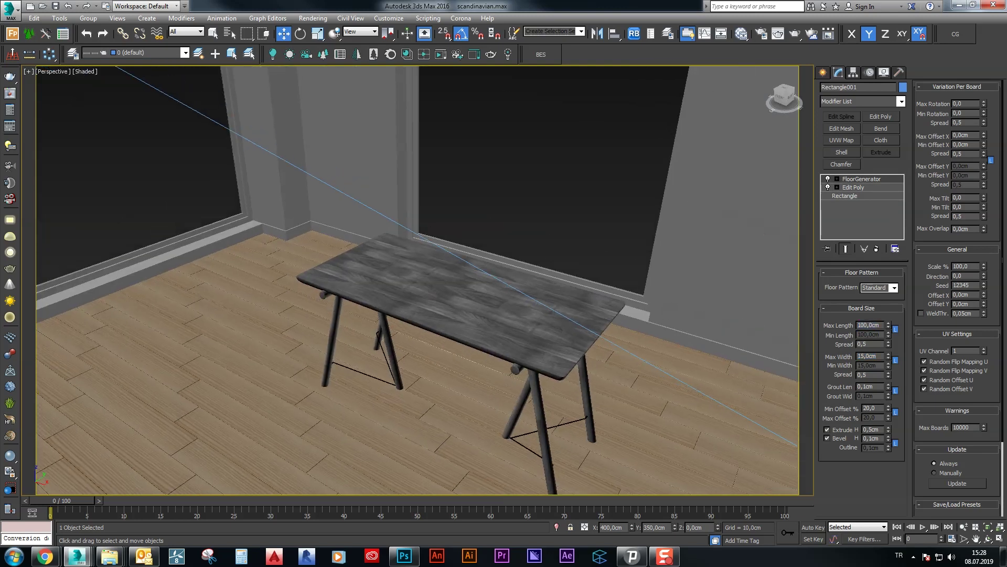
scroll(420, 278, down, 2)
scroll(420, 278, down, 3)
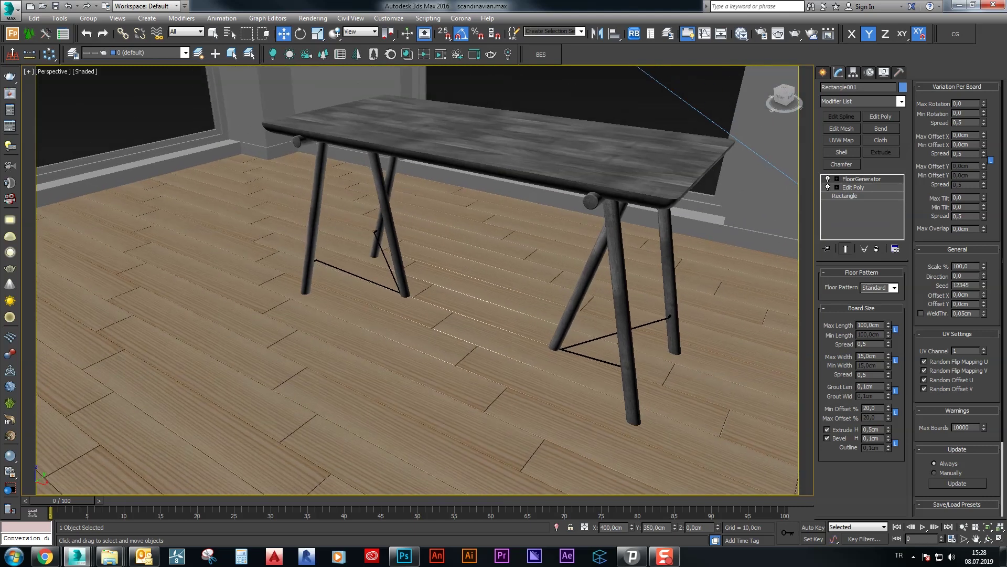
scroll(420, 278, down, 2)
key(alt+a)
click(278, 451)
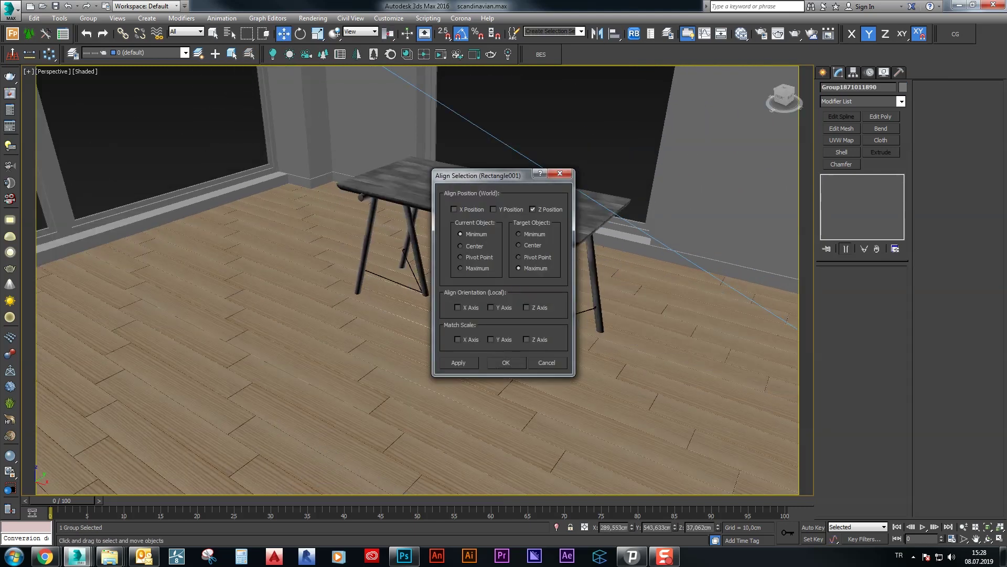
key(Return)
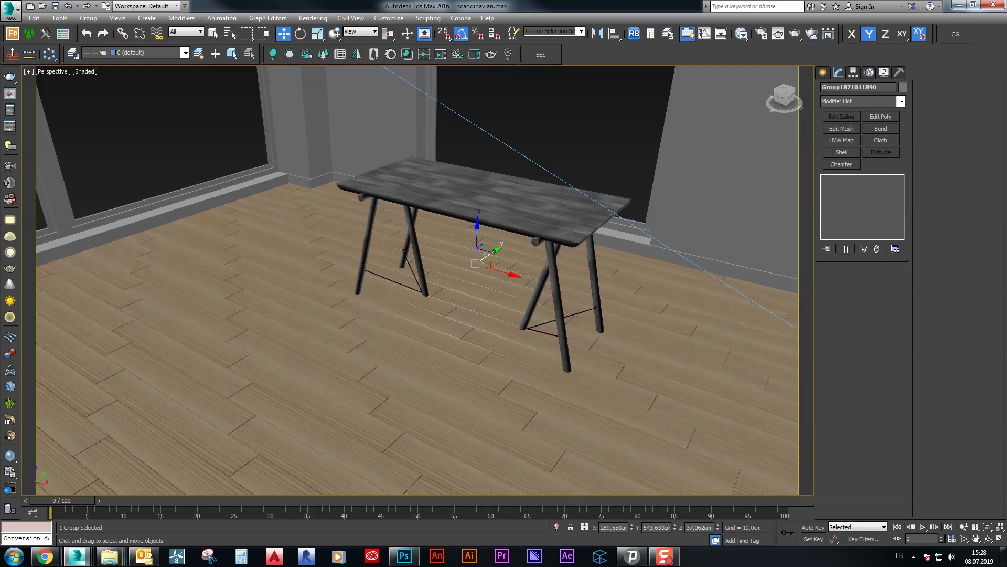
click(10, 10)
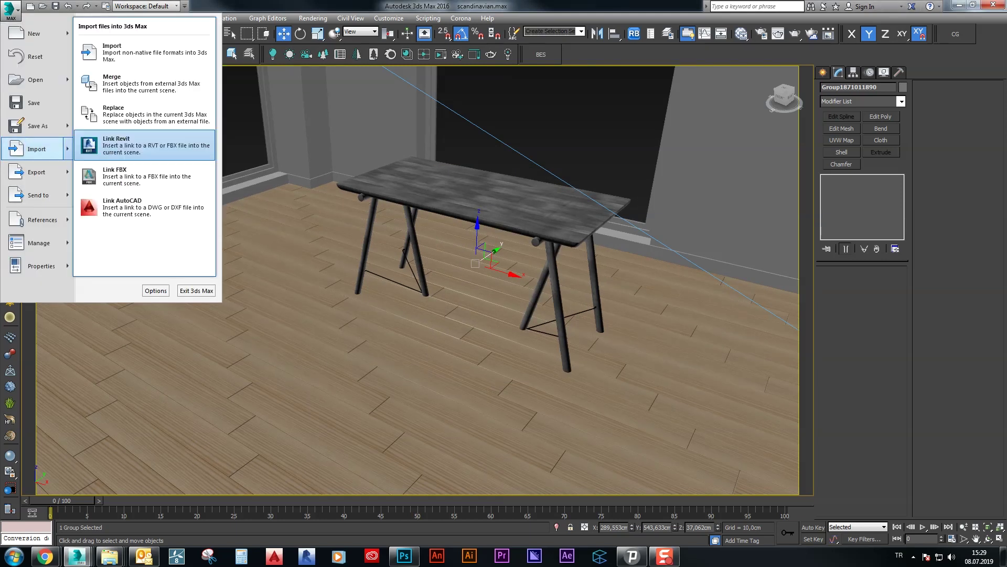
Merge arm chair.max from the Chair folder into the scene
click(179, 112)
text(C:\Users\poncer\Desktop\Scandinavian_Interior\3d_Models\Chair)
key(Return)
double_click(144, 86)
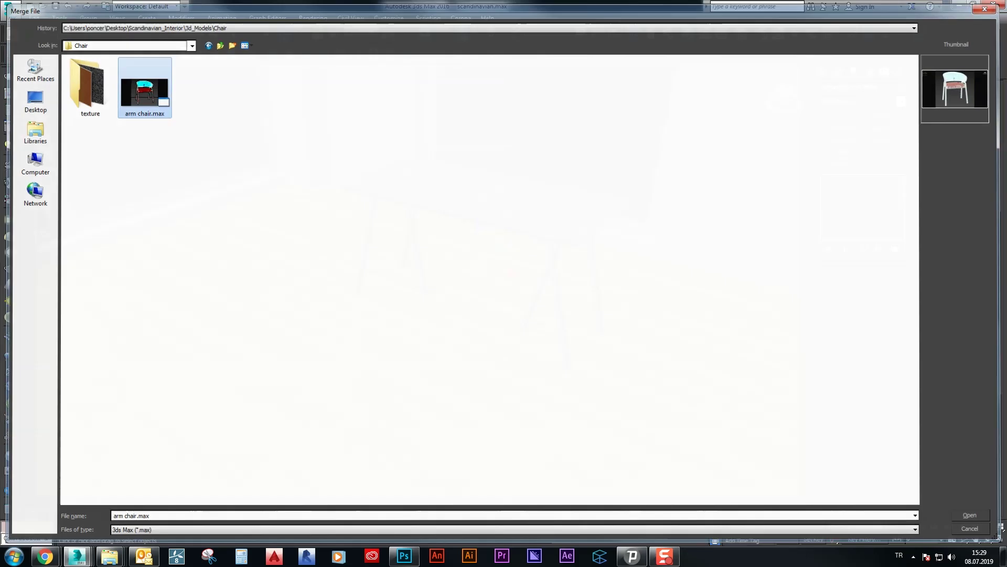
click(546, 391)
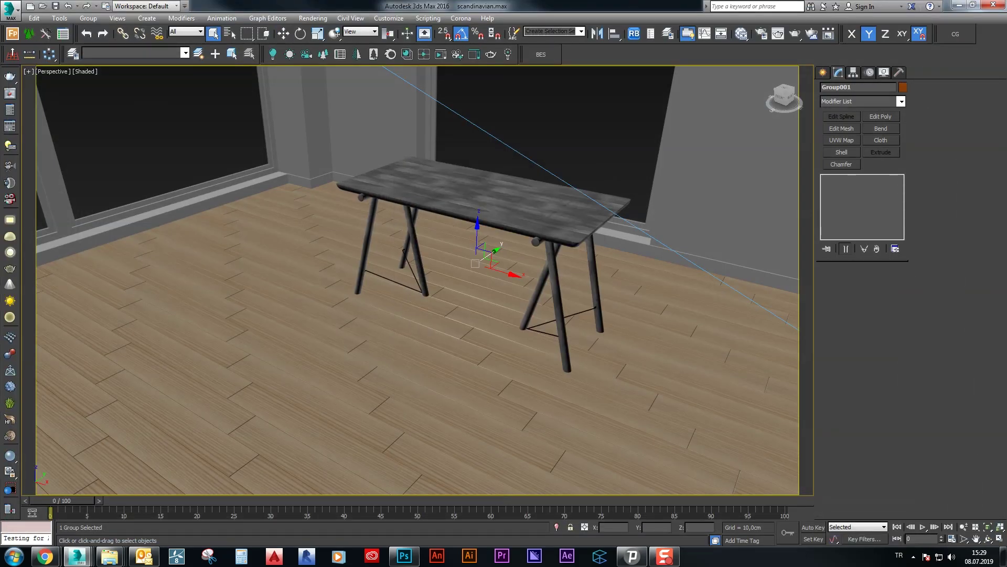
Move the arm chair beside the table in Top view and mirror it
key(t)
key(z)
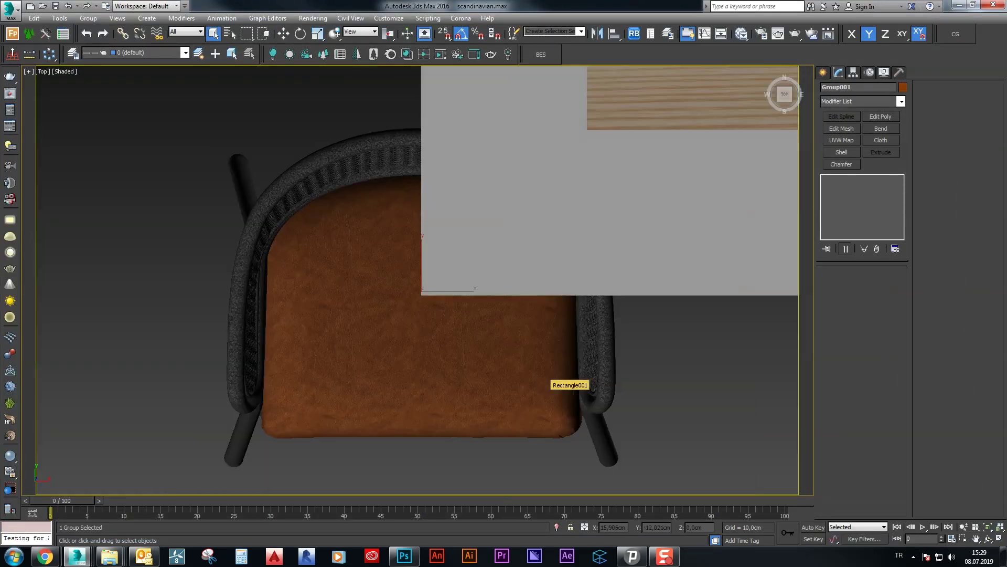
scroll(472, 372, down, 5)
key(w)
drag(467, 367, 504, 285)
scroll(532, 282, up, 5)
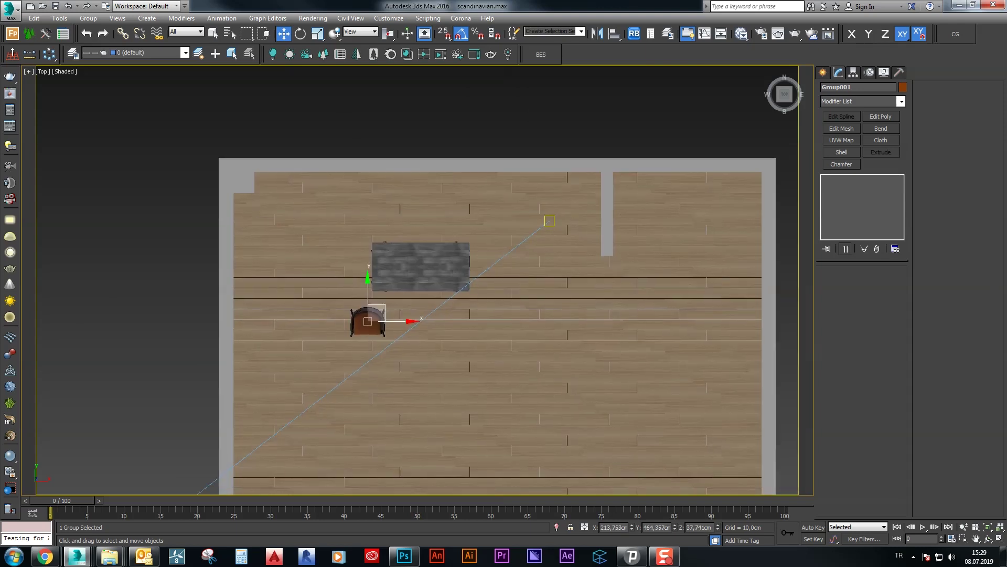
scroll(532, 281, up, 5)
click(597, 33)
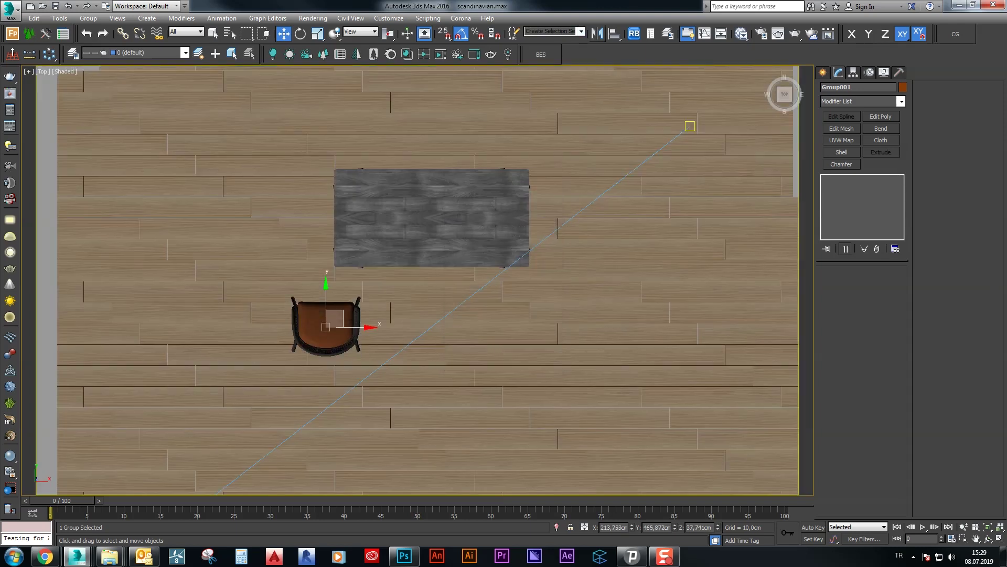
key(p)
mouse_move(418, 251)
alt+middle_down()
mouse_move(132, 272)
mouse_move(200, 362)
alt+middle_up()
Align the chair's Z so it rests on the floor
key(alt+a)
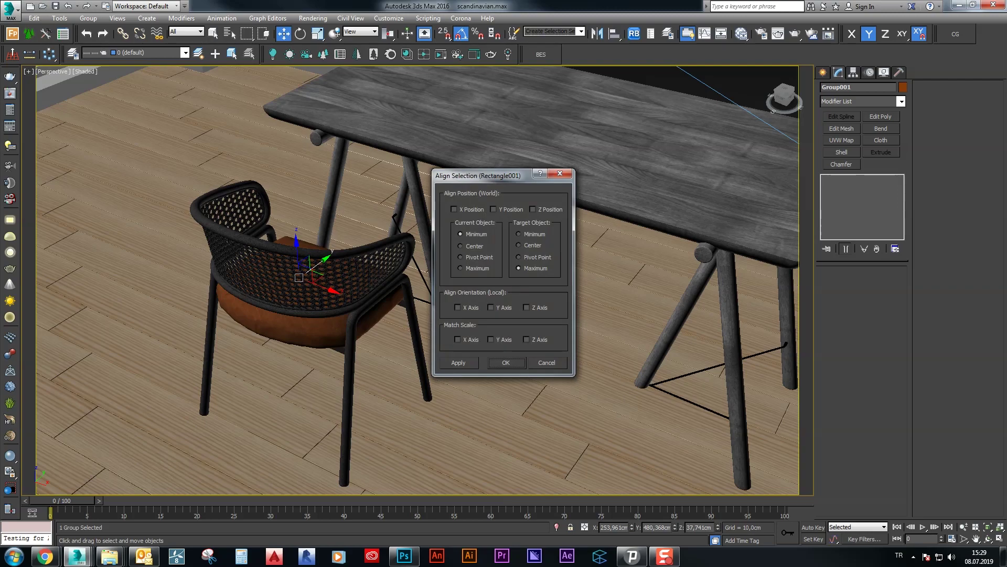
click(506, 359)
mouse_move(420, 278)
alt+middle_down()
mouse_move(461, 283)
mouse_move(483, 315)
mouse_move(504, 272)
mouse_move(420, 294)
mouse_move(461, 325)
alt+middle_up()
Create a box about 43 cm tall beside the chair
click(840, 128)
middle_drag(273, 294, 367, 304)
drag(349, 378, 389, 391)
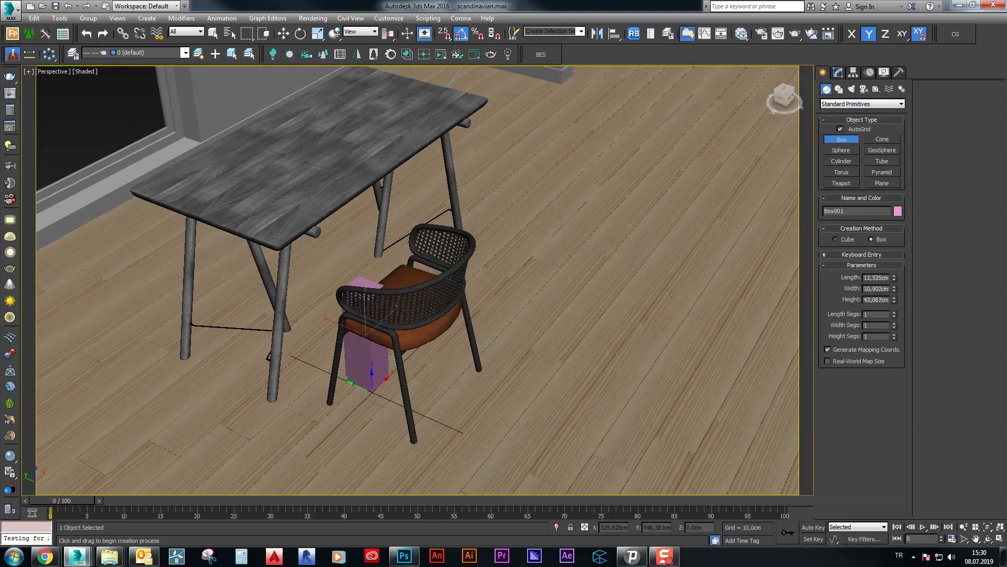
key(w)
click(411, 297)
mouse_move(411, 297)
alt+middle_down()
mouse_move(399, 236)
mouse_move(347, 283)
alt+middle_up()
Check the chair's leather material, convert all scene materials to Corona, and view through the Corona camera
key(m)
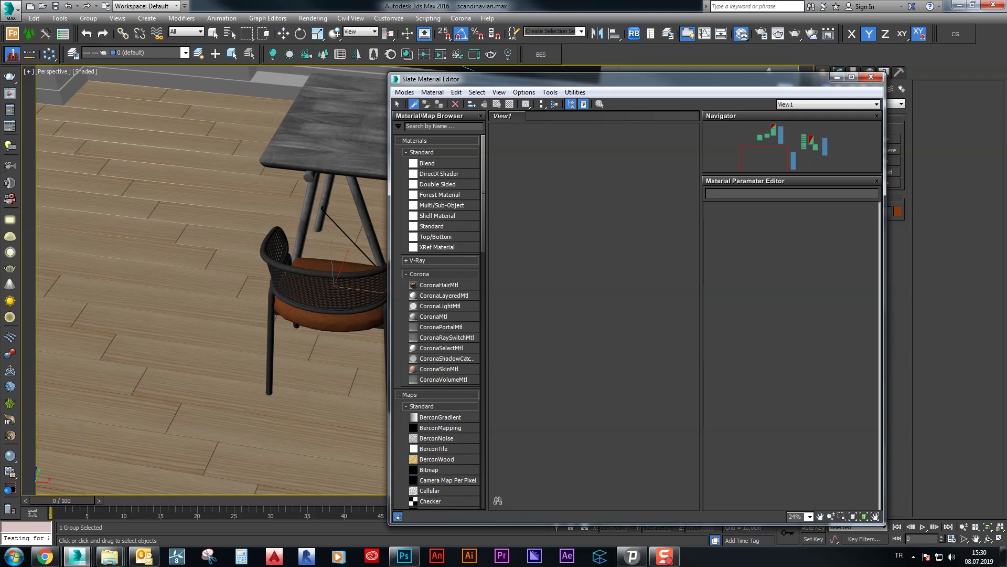
click(338, 267)
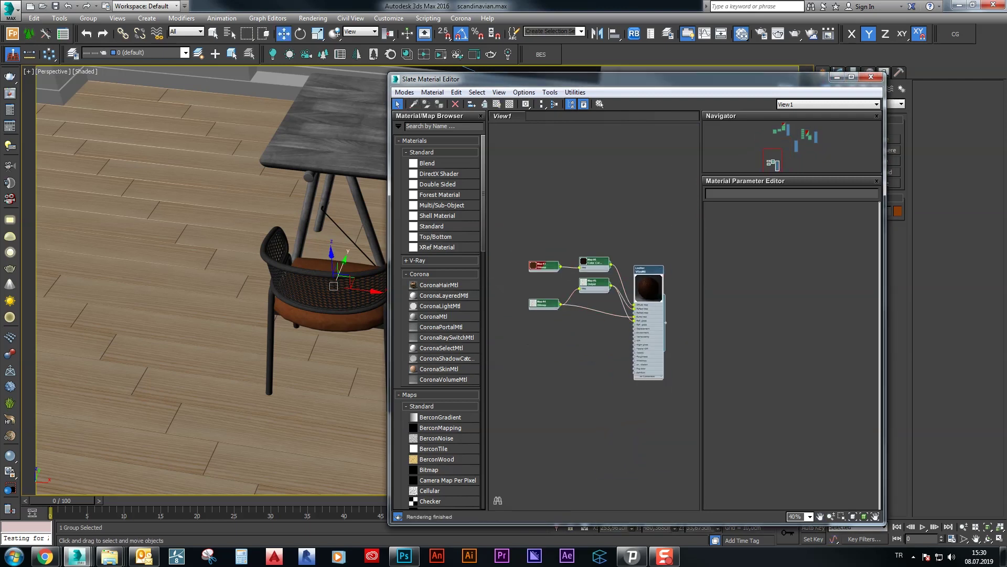
key(m)
right_click(415, 275)
click(388, 404)
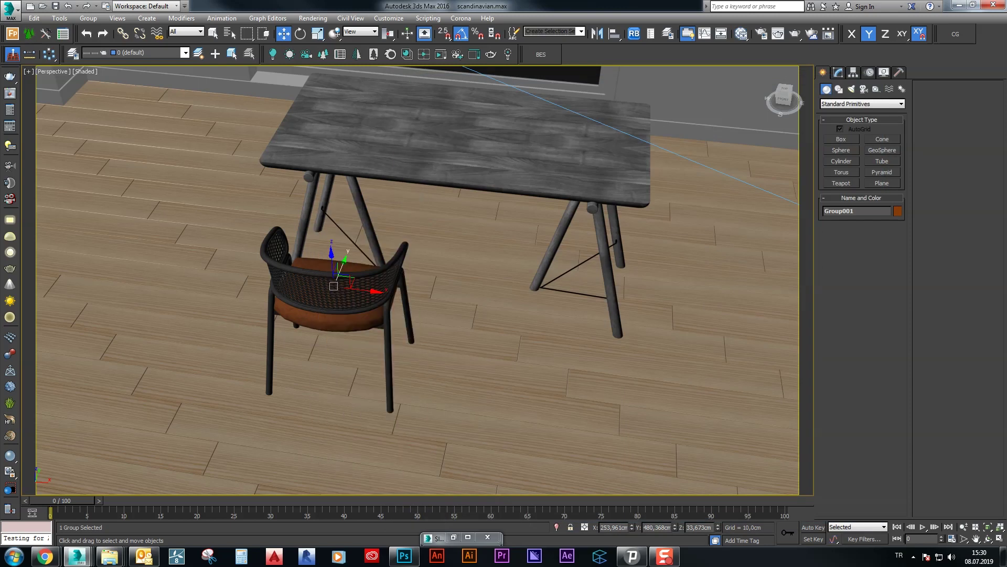
click(434, 377)
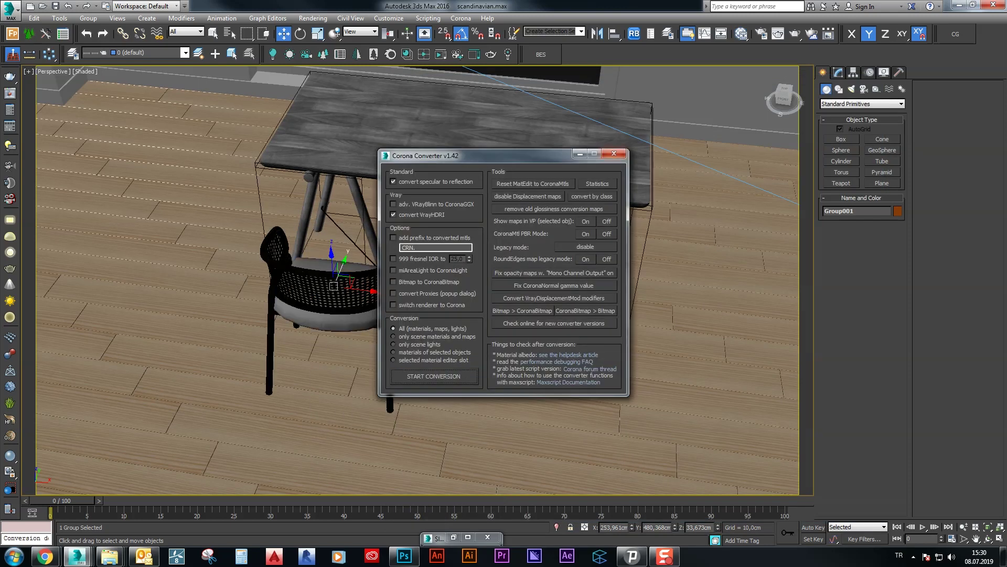
click(614, 153)
key(c)
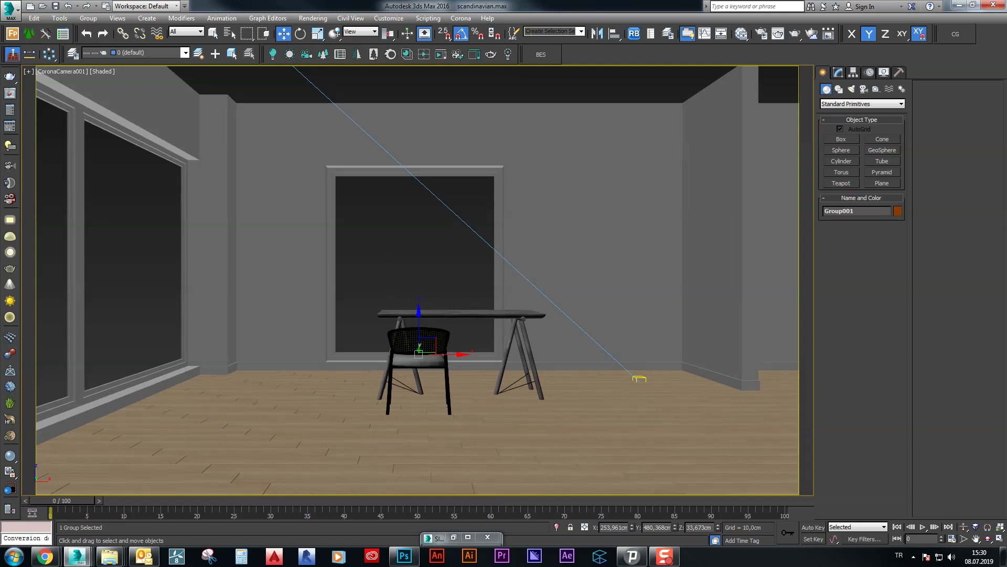
Clone the chair beside the first, then mirror-copy both on Y across the table
key(t)
drag(419, 239, 418, 279)
click(382, 346)
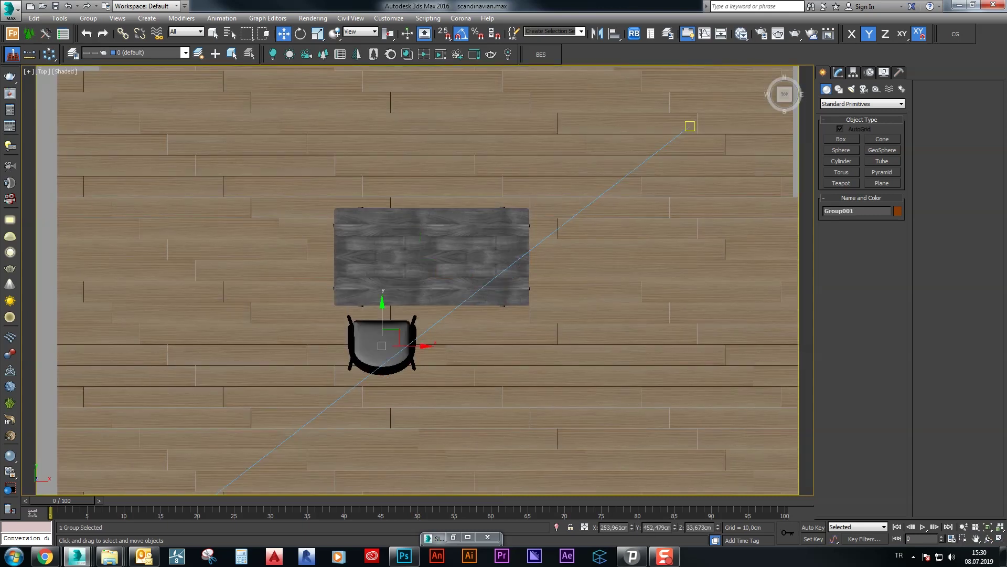
shift+drag(382, 345, 486, 345)
key(Return)
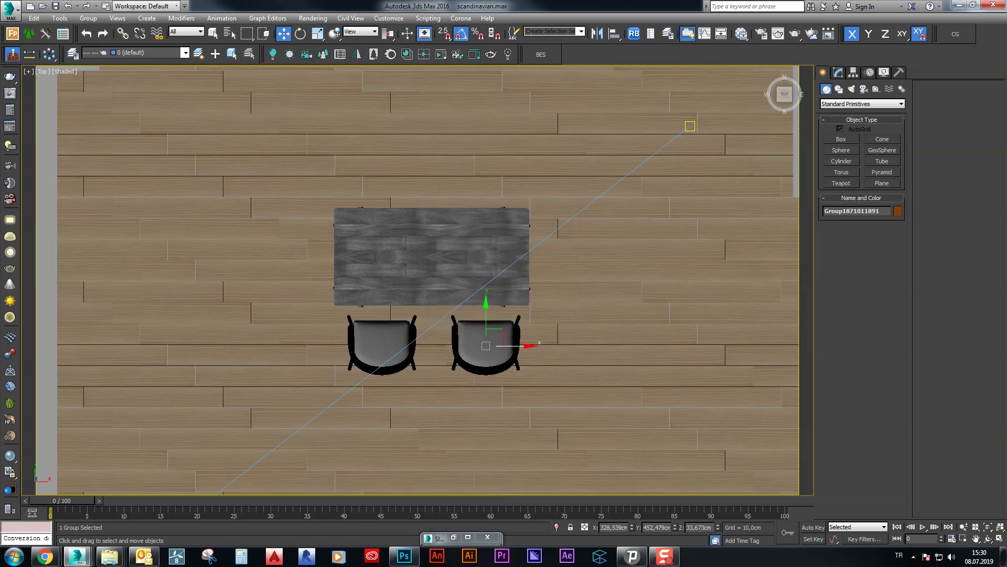
click(597, 33)
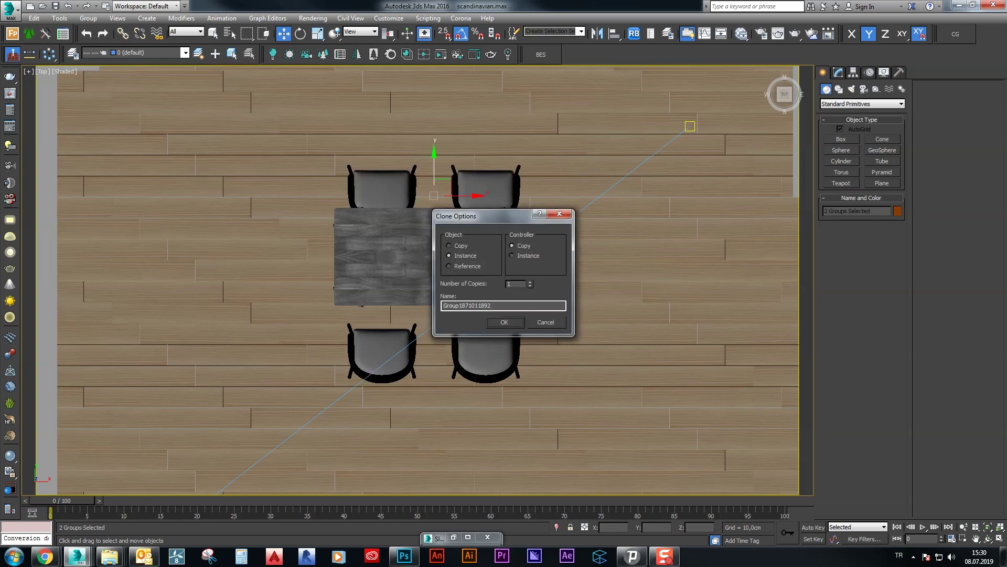
key(Return)
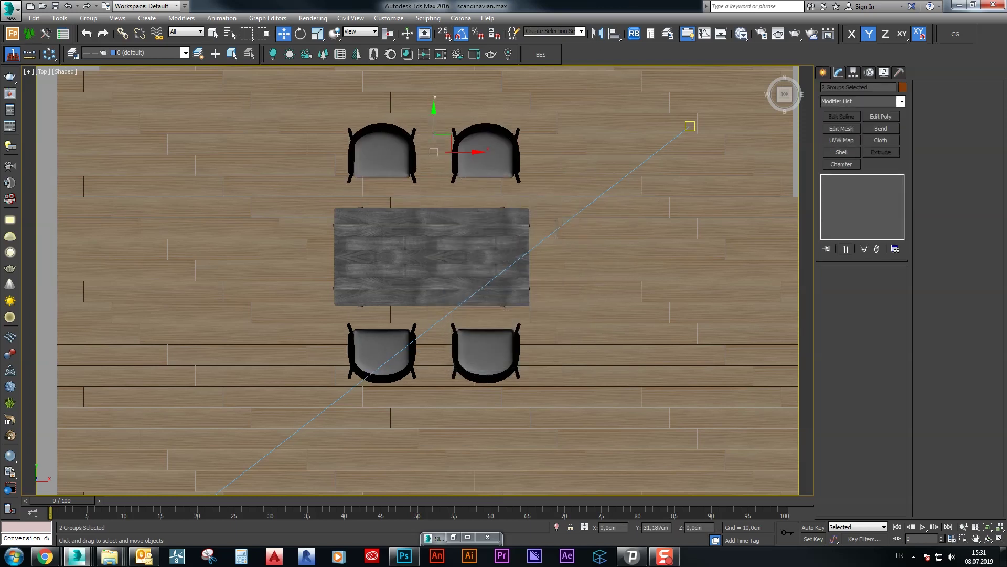
key(c)
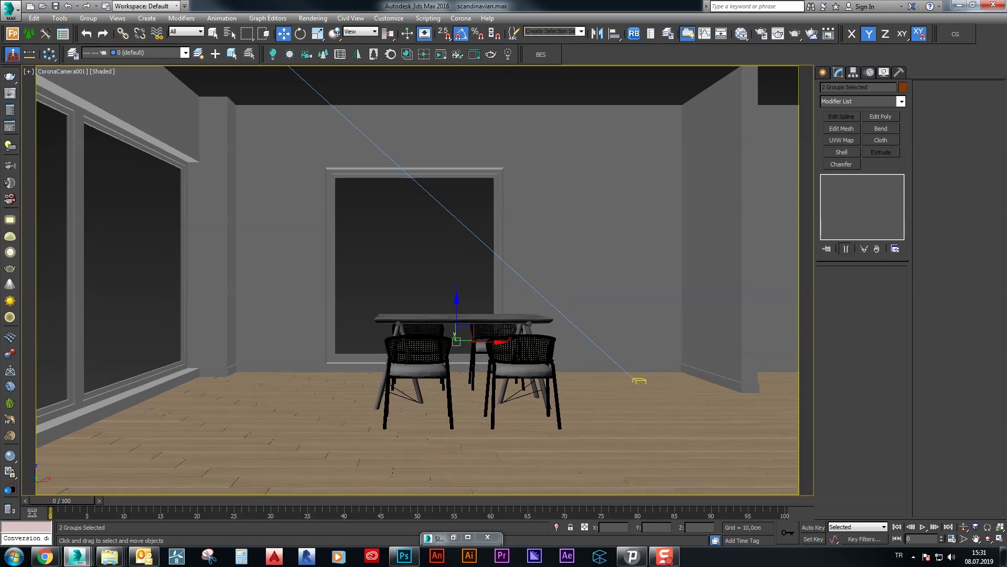
Set CoronaCamera001's field of view to 60 after trying 50 and 55
click(60, 70)
click(131, 272)
double_click(881, 389)
text(2)
key(Return)
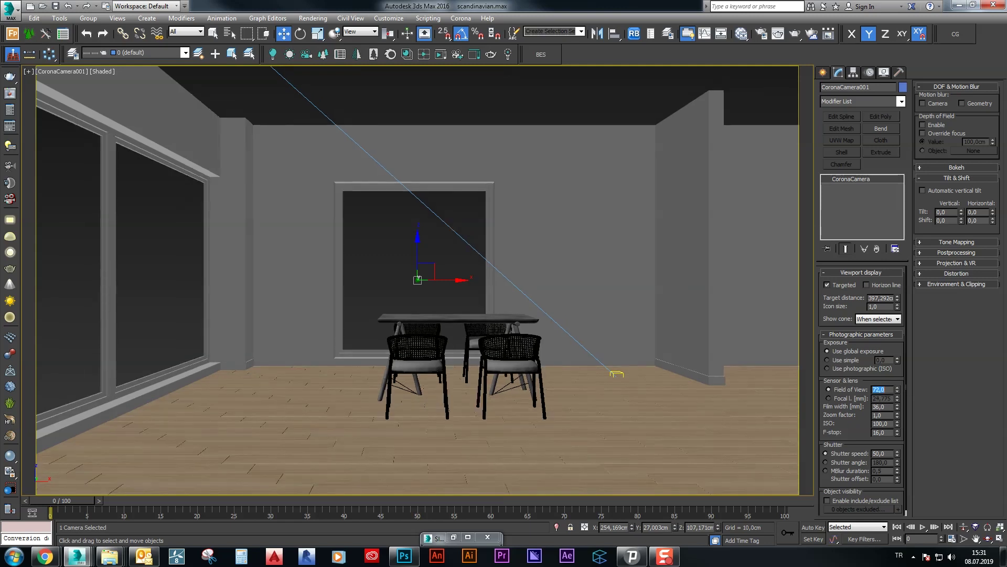
text(60)
key(Return)
text(50)
key(Return)
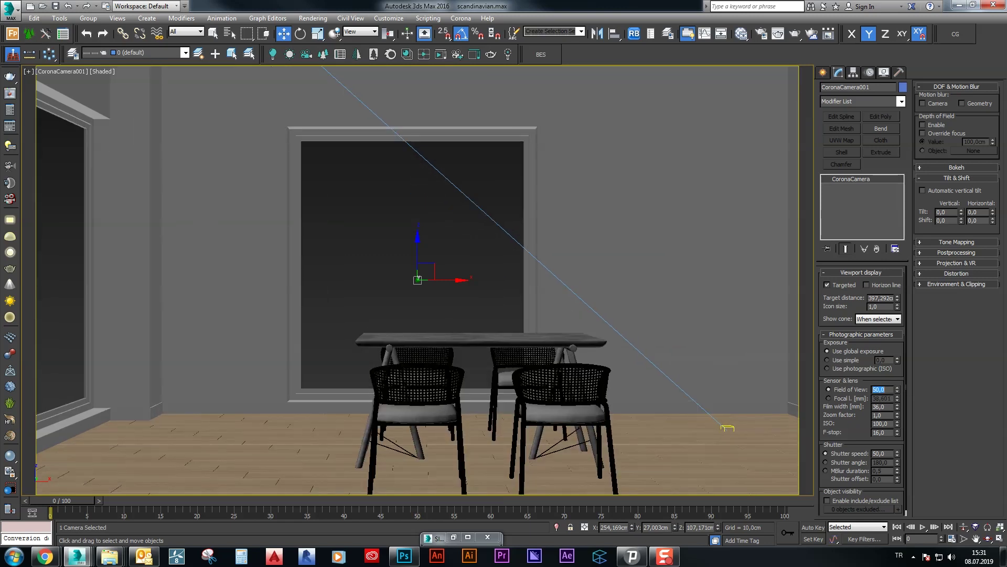
text(55)
key(Return)
text(60)
key(Return)
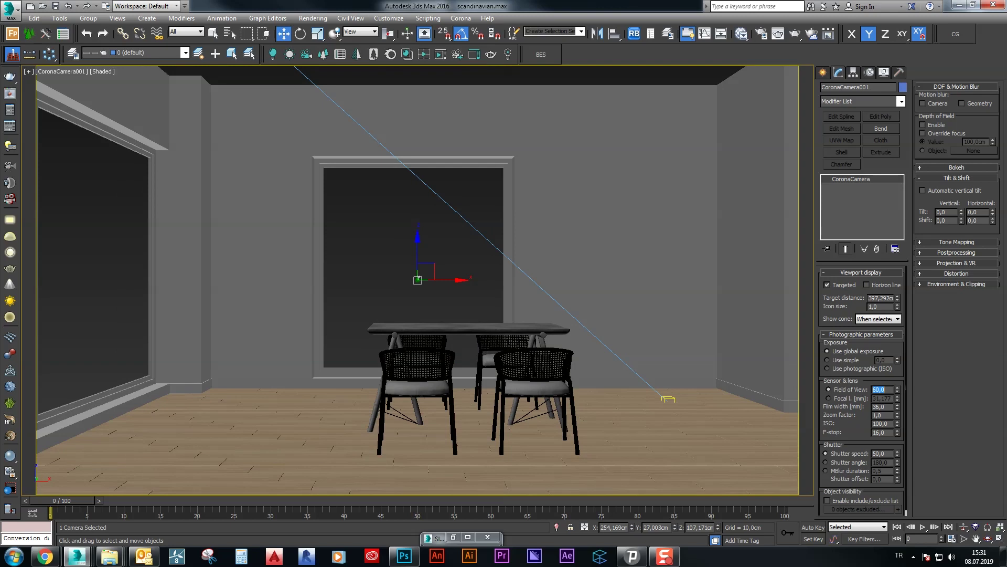
Shift the camera sideways and Unhide All to reveal the ceiling
middle_drag(388, 345, 360, 344)
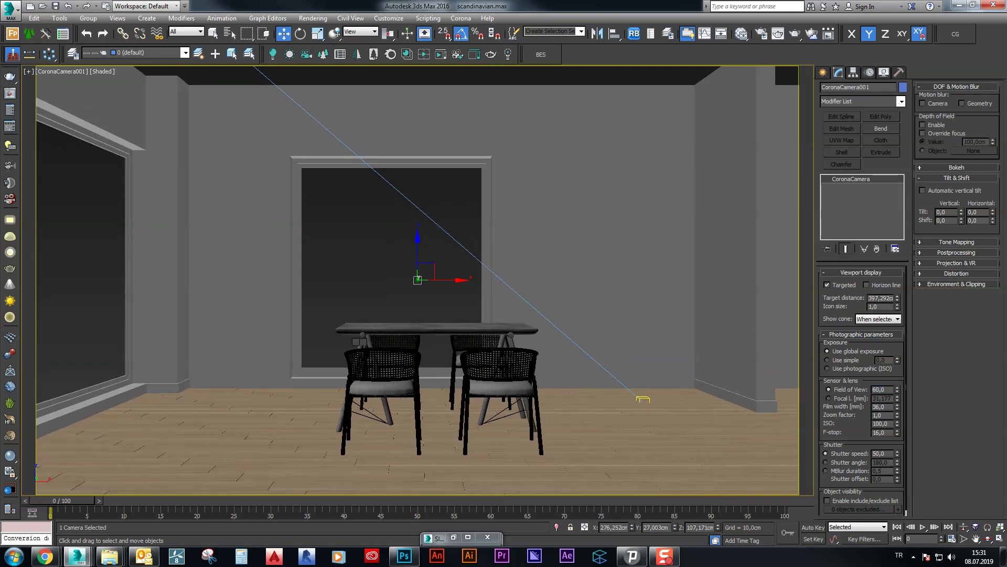
right_click(360, 345)
click(379, 299)
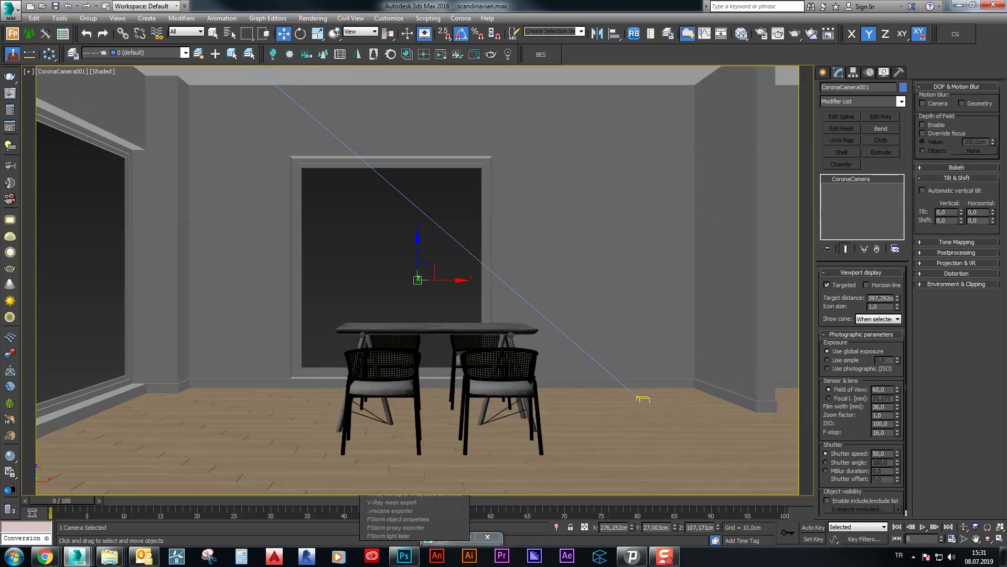
click(760, 34)
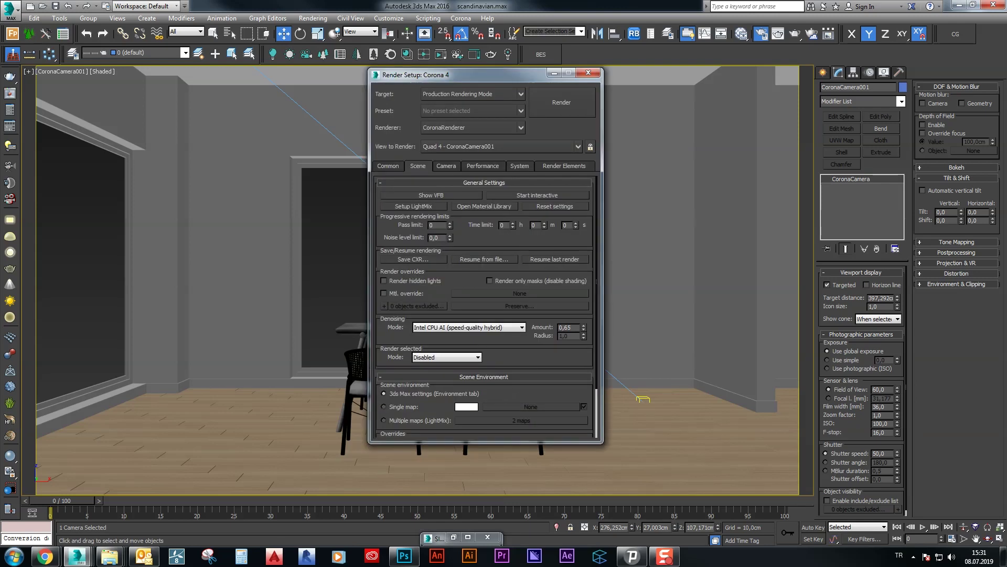
Run a full-screen interactive Corona test render, stop it, and open Select From Scene
click(550, 196)
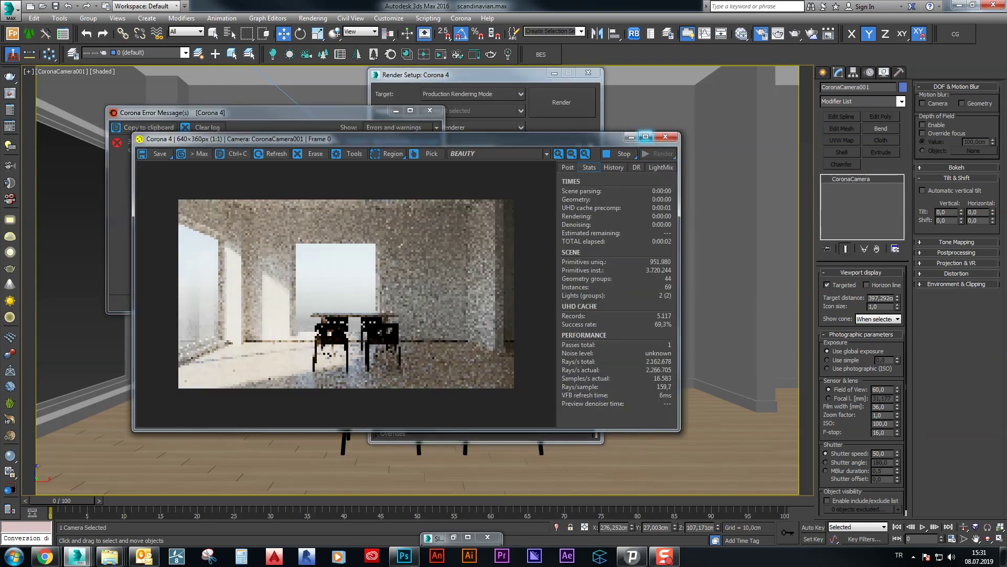
click(646, 137)
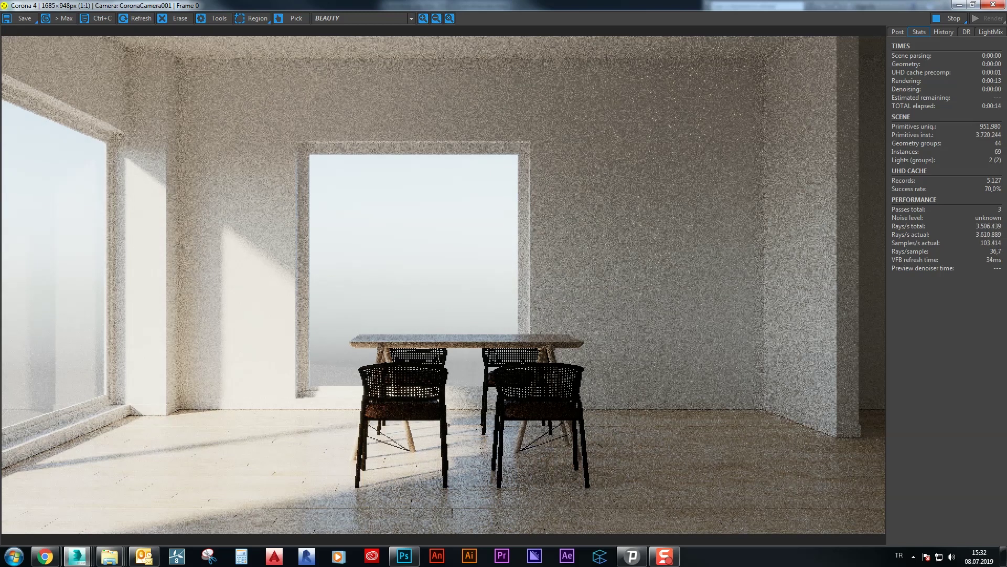
click(954, 18)
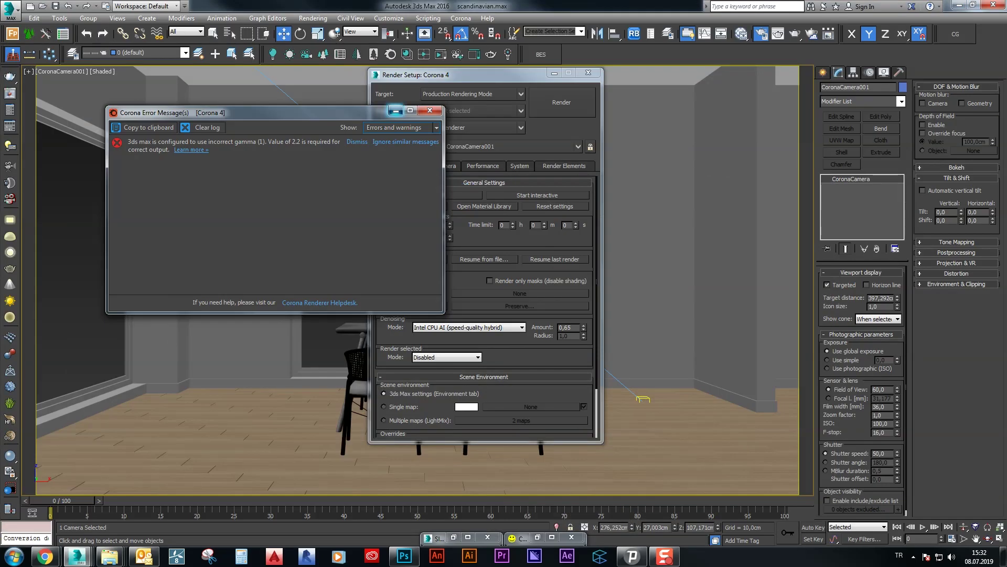
click(554, 72)
Select CoronaSun001 and set the render's exposure to 1,0 and white balance to 7500 K
click(229, 33)
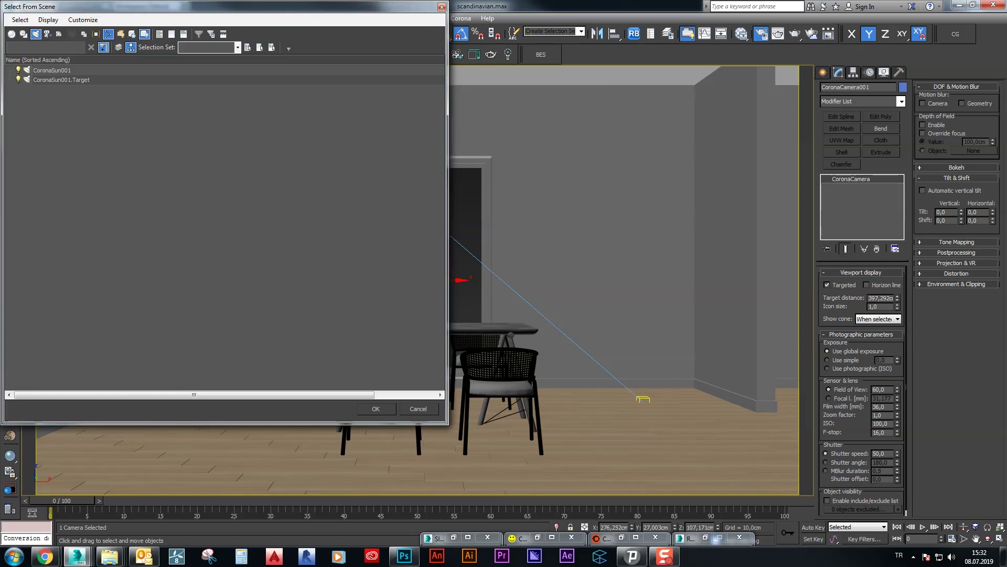
key(Return)
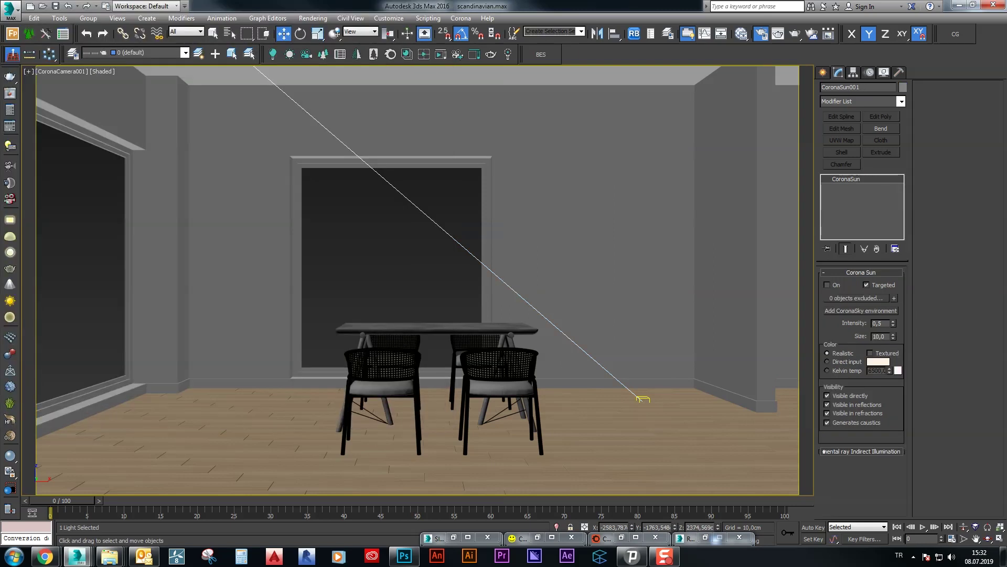
click(537, 537)
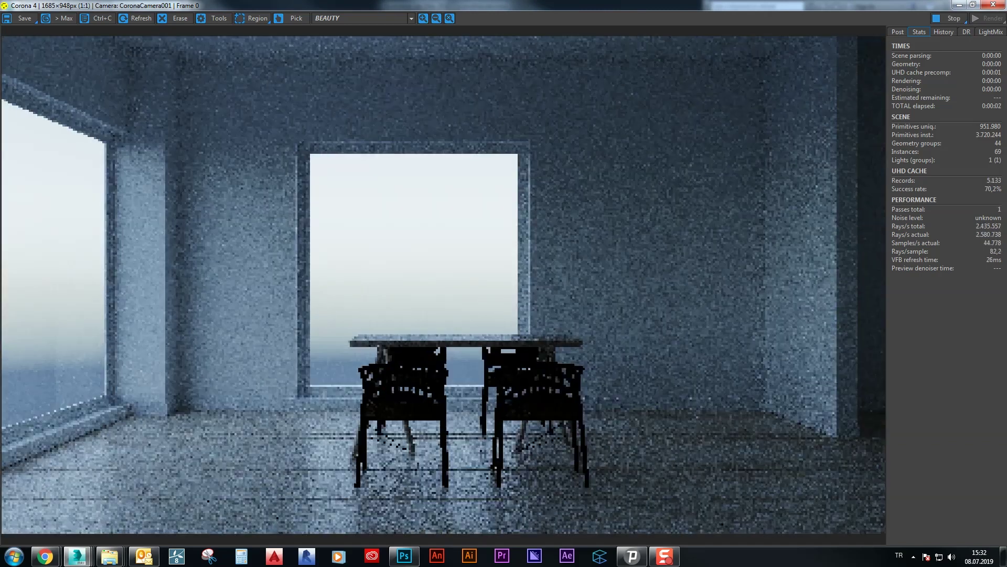
click(898, 31)
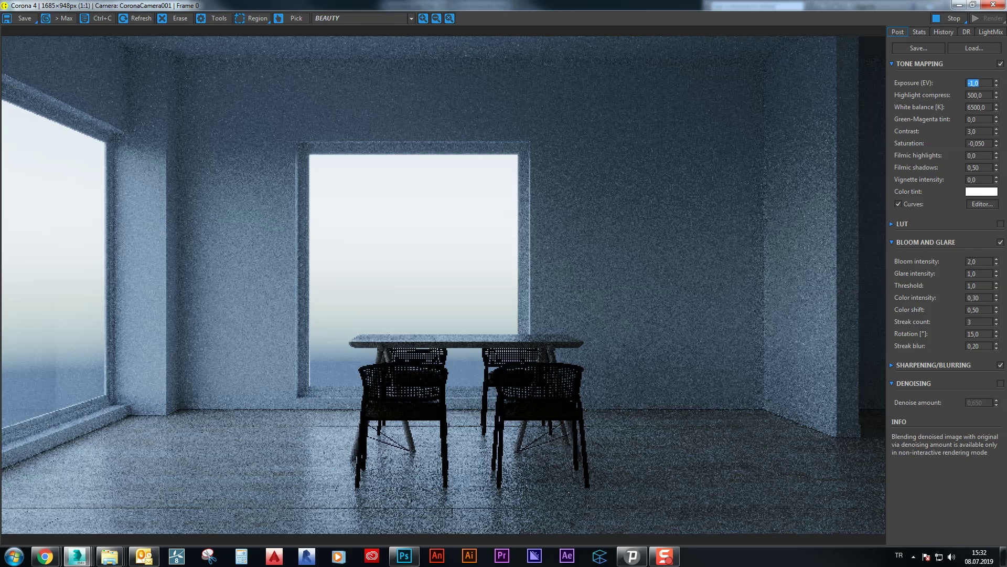
text(1)
key(Return)
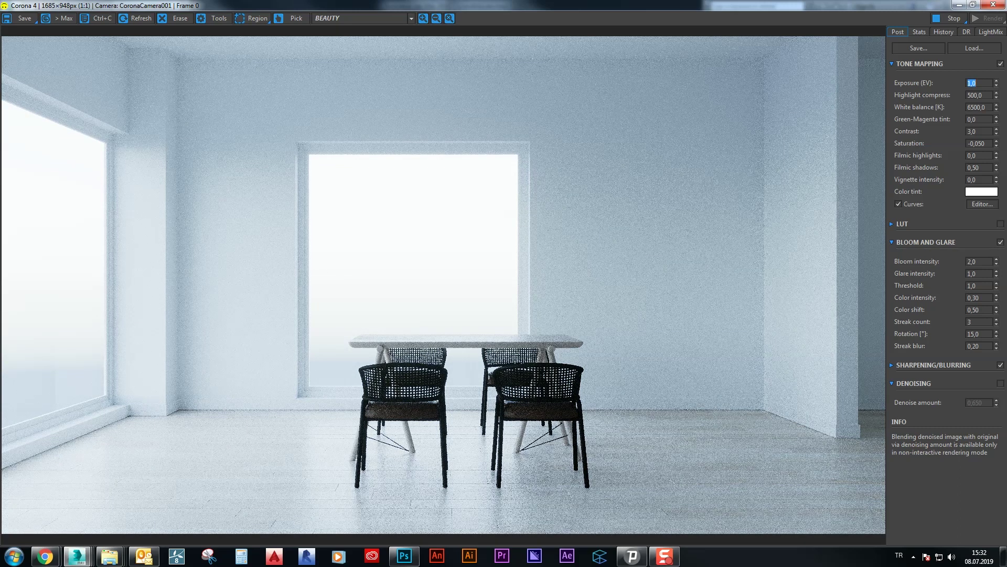
key(Tab)
key(Tab)
text(7500)
key(Return)
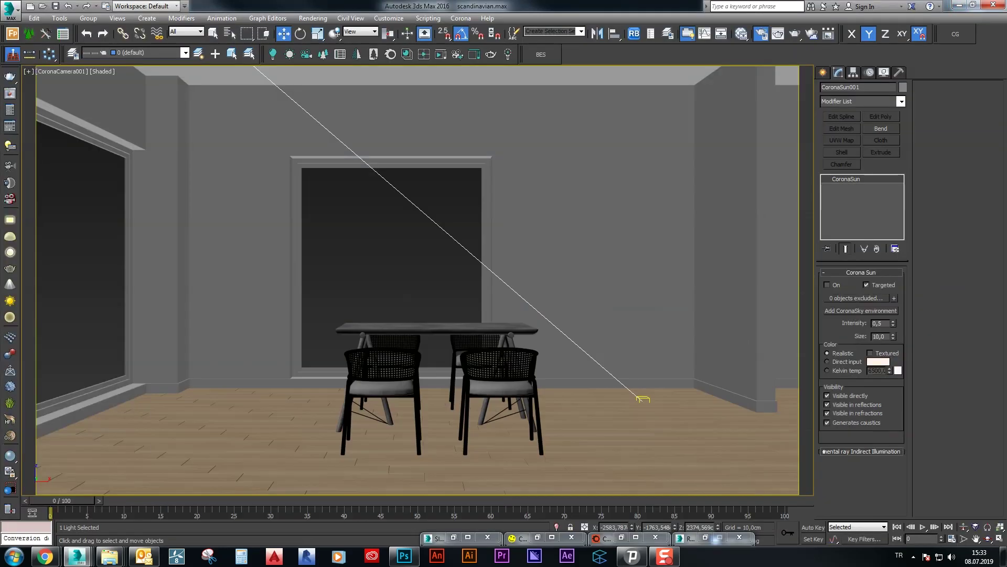
Shift the left front chair further left along X
click(958, 4)
drag(409, 378, 341, 387)
key(ctrl+q)
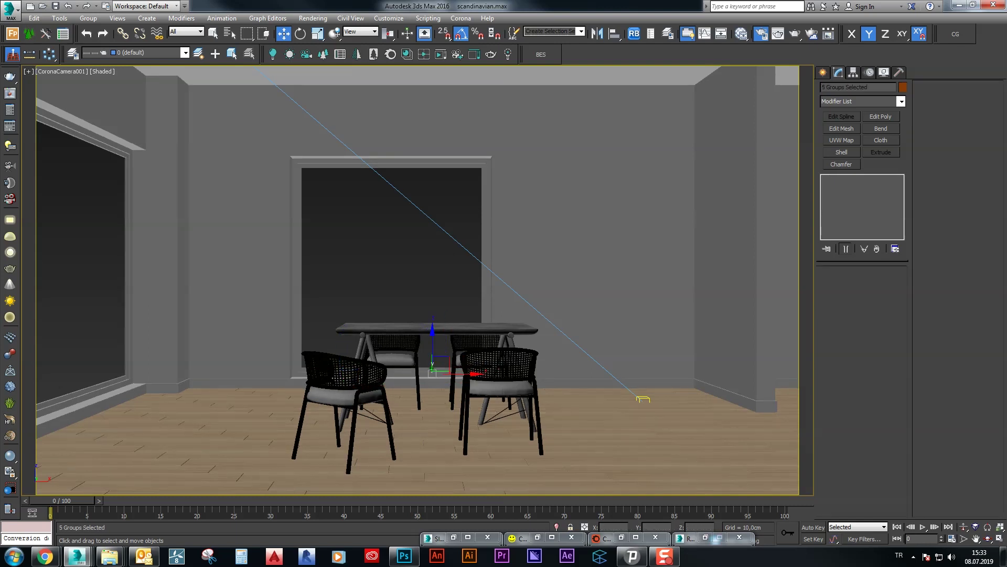
Move the five table-and-chair groups -120,571 cm along Y, then open the Slate Material Editor
drag(432, 373, 432, 371)
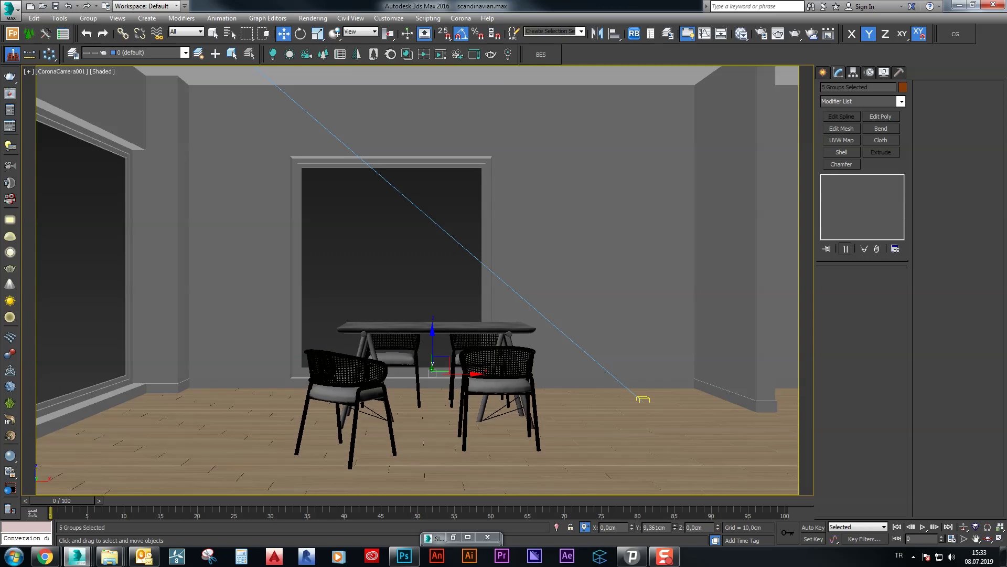
drag(432, 372, 437, 396)
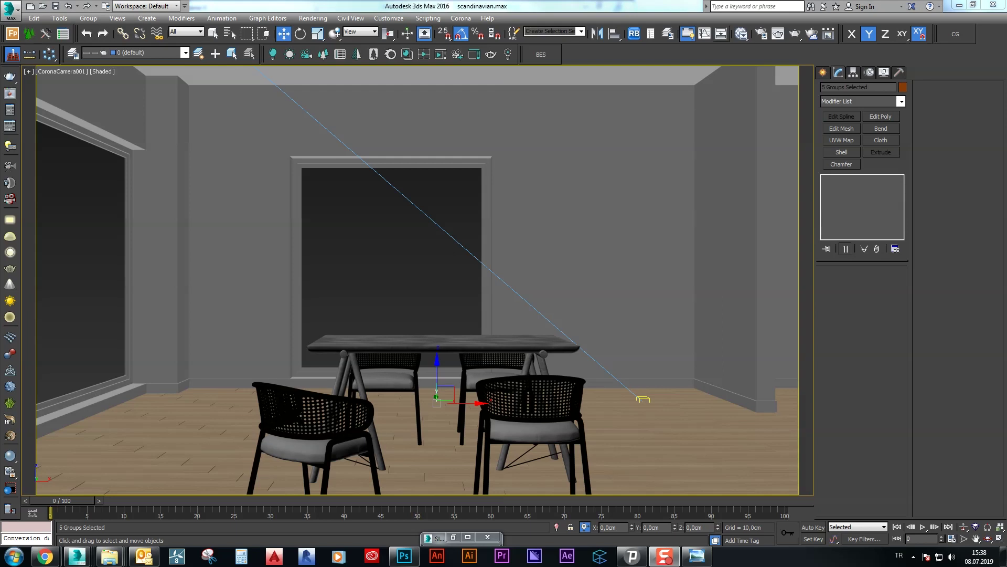
key(m)
click(414, 103)
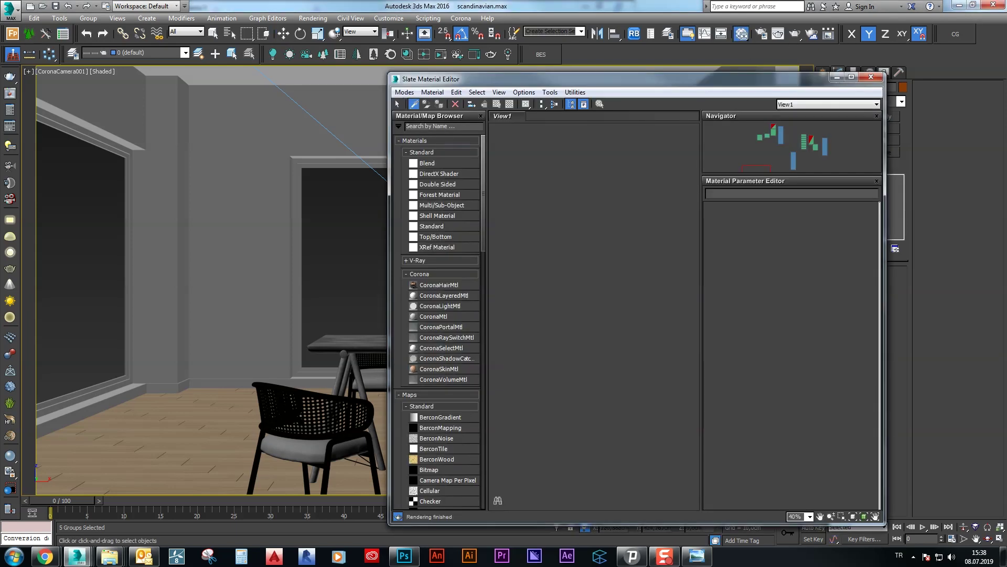
Pick the chair's Metal material and set its Map #0 CoronaColor to light grey 245,245,245
click(315, 420)
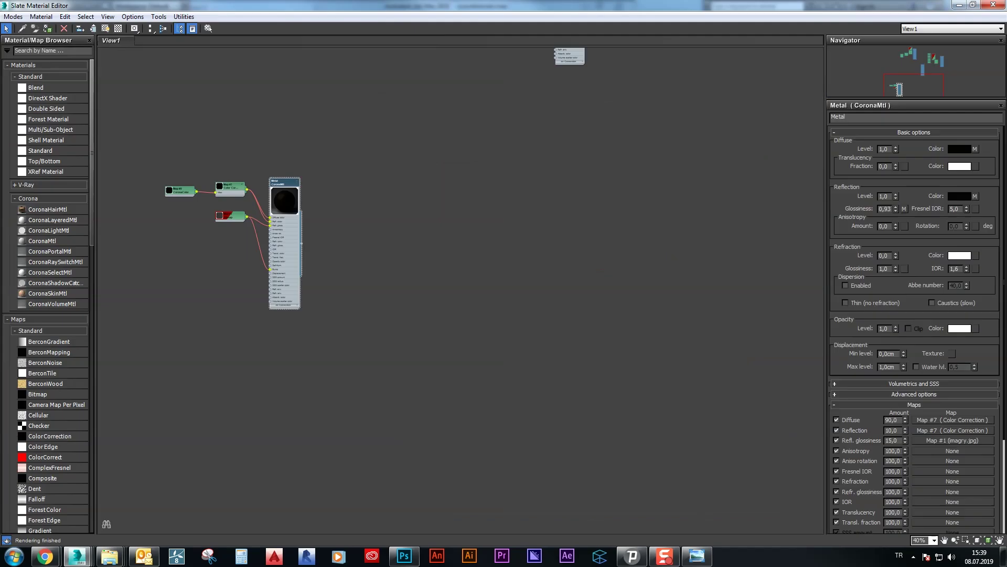
scroll(560, 265, up, 5)
double_click(462, 288)
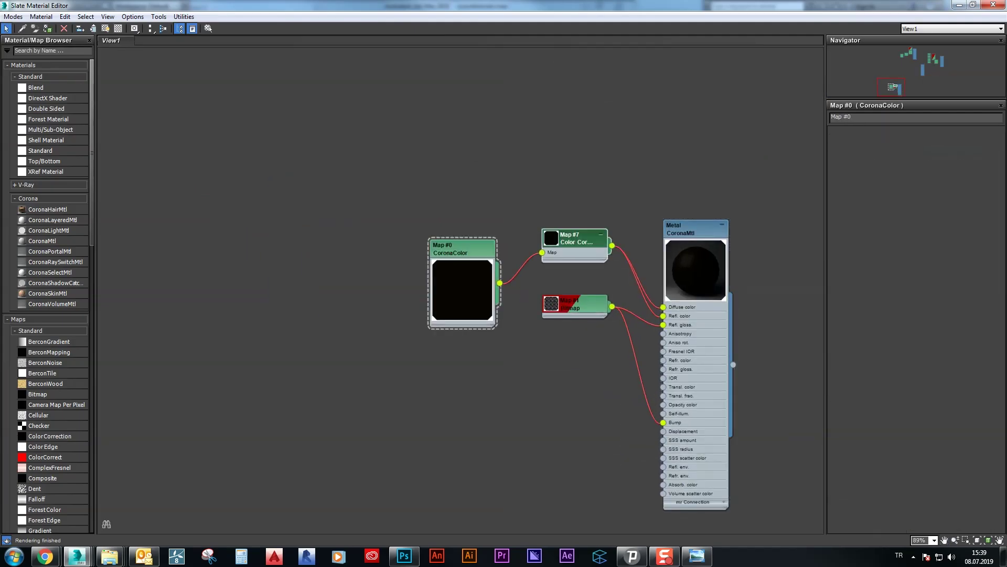
click(909, 149)
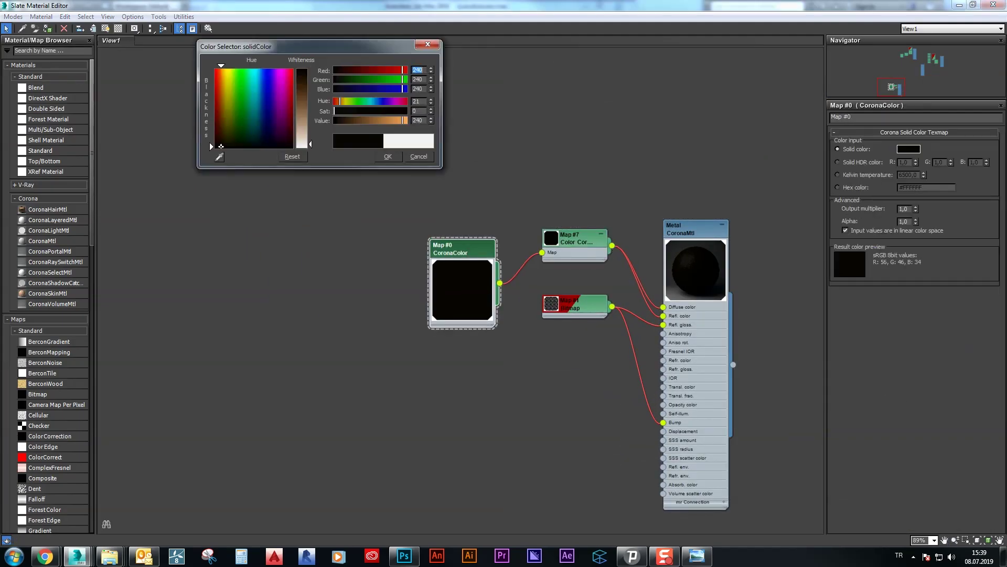
click(302, 73)
click(388, 157)
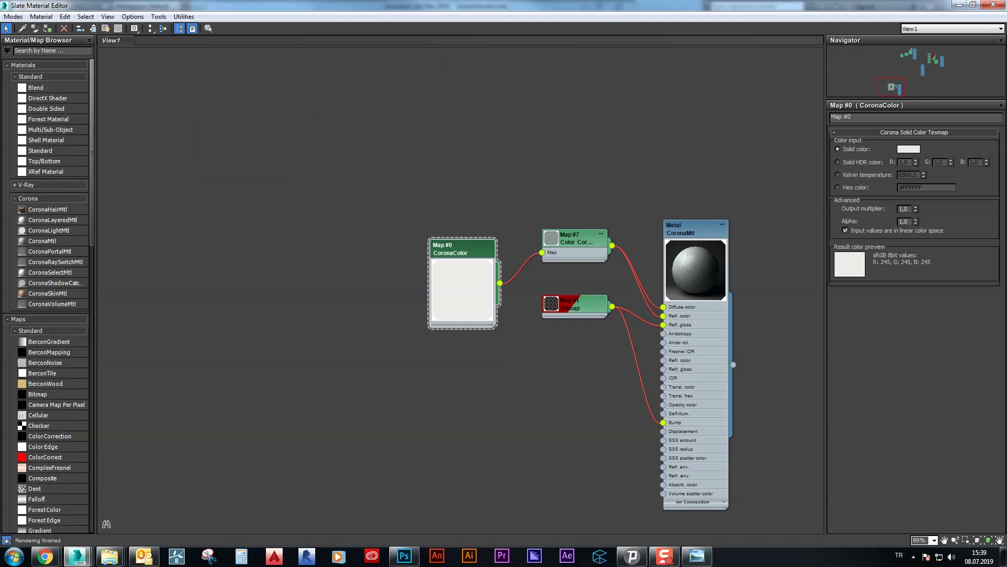
Rearrange the nodes, wire Map #0 straight into Diffuse color, and hide the editor
double_click(575, 239)
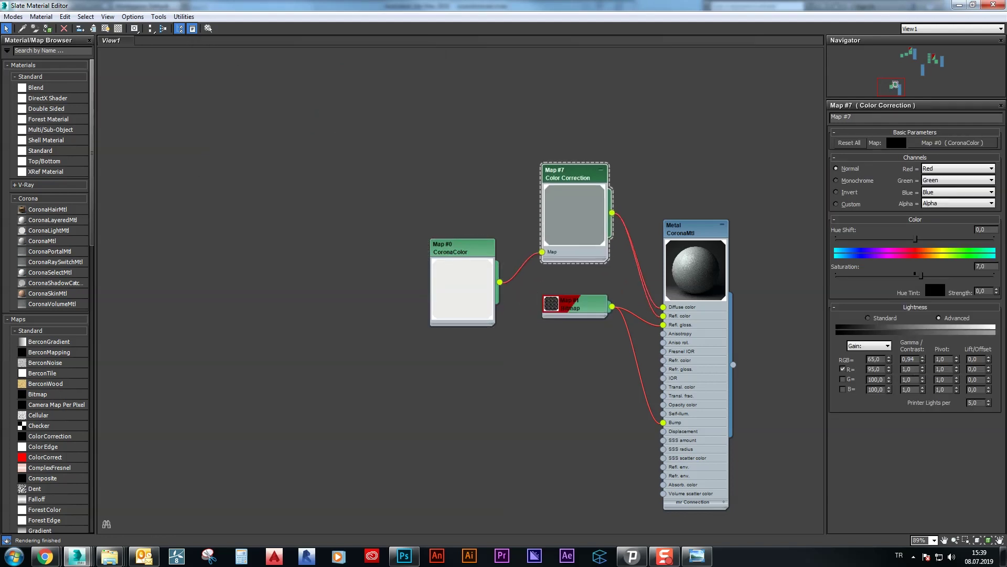
drag(493, 257, 416, 367)
drag(519, 105, 497, 226)
drag(389, 195, 266, 72)
drag(311, 113, 626, 265)
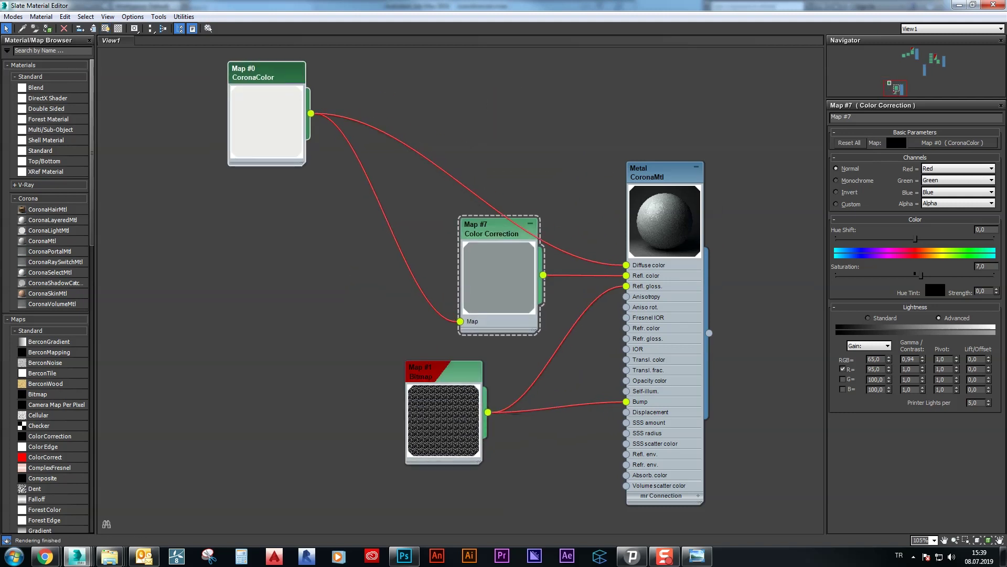
drag(498, 228, 453, 228)
click(959, 5)
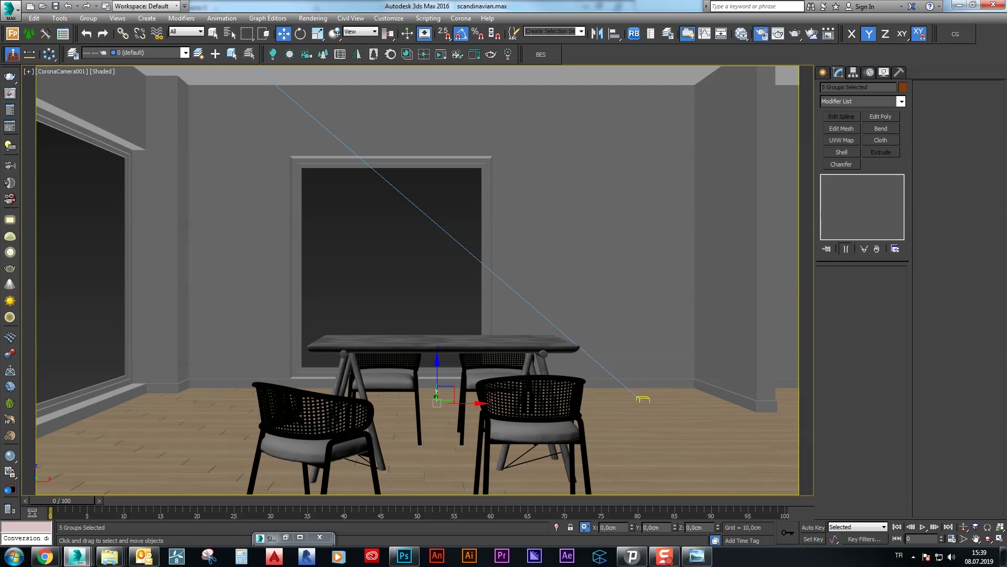
Render the scene with the white chair frames and lower VFB bloom intensity to 1,0
click(761, 35)
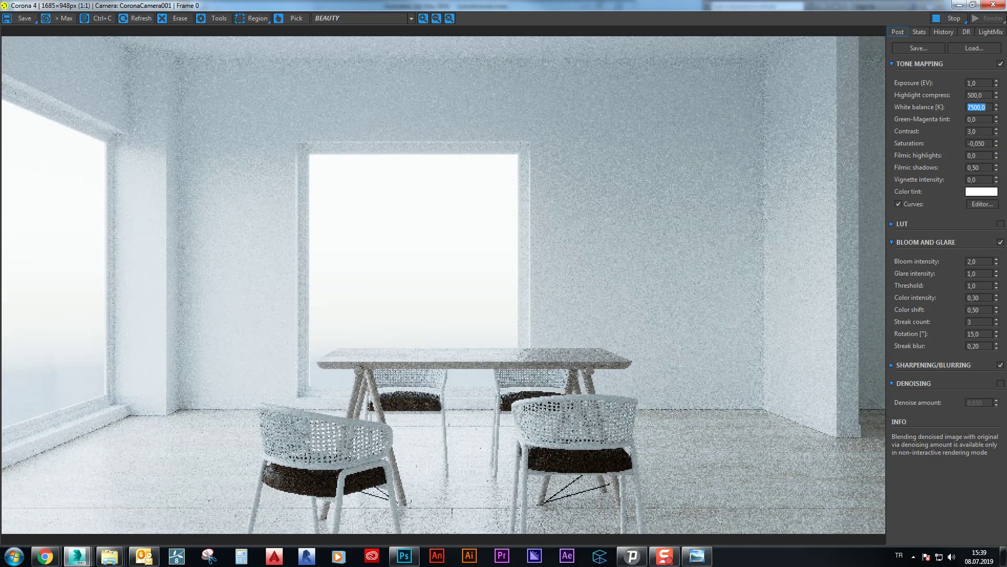
double_click(979, 261)
text(1)
key(Tab)
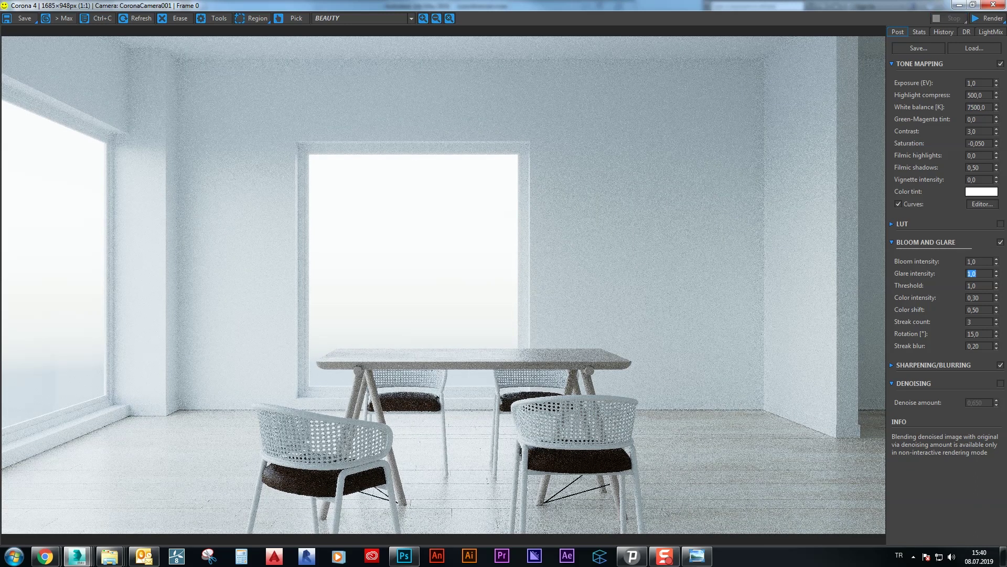
click(959, 5)
Bring back the Slate editor and open the Leather material's Map #6 Color Correction
click(554, 72)
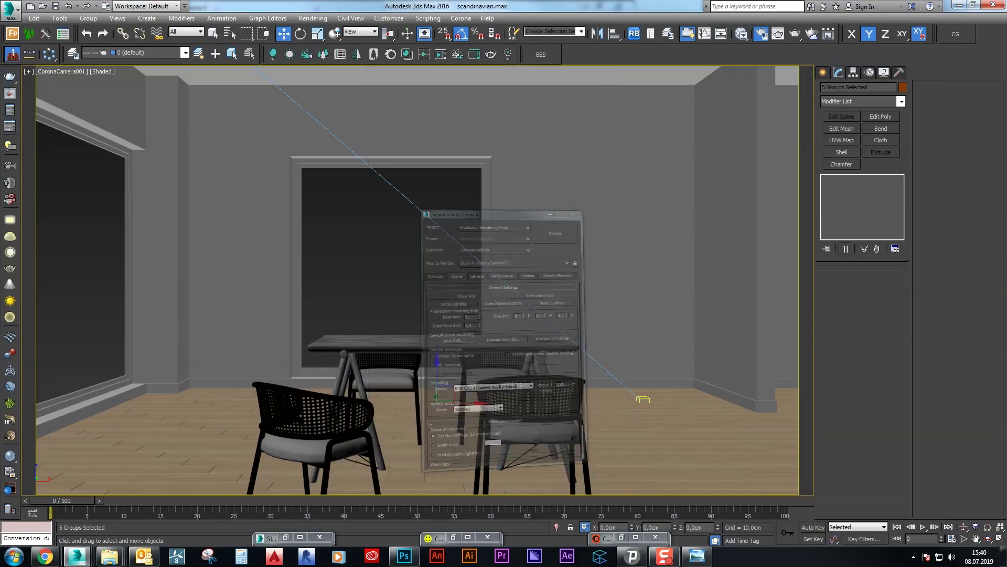
key(m)
scroll(597, 128, down, 5)
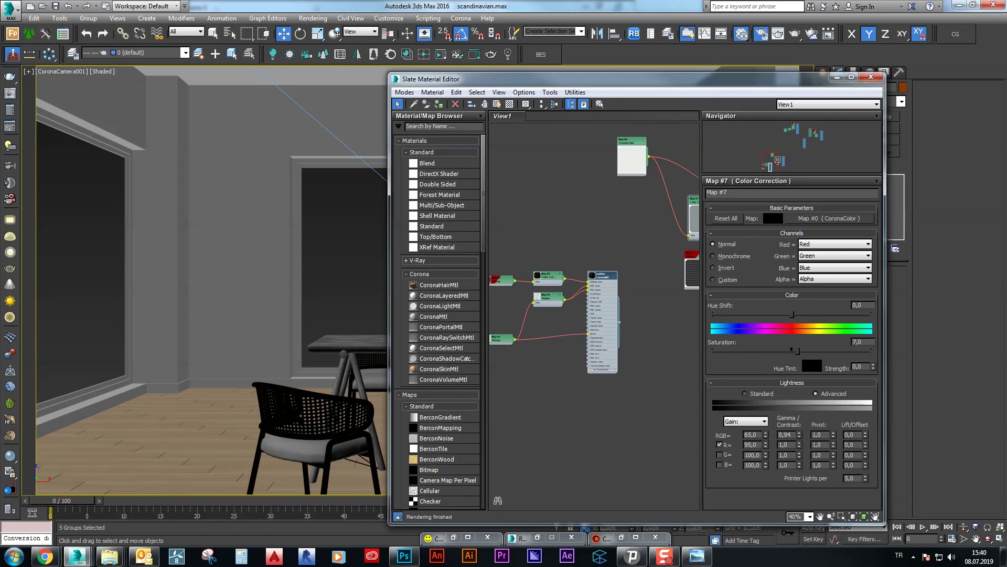
click(851, 77)
scroll(438, 230, up, 2)
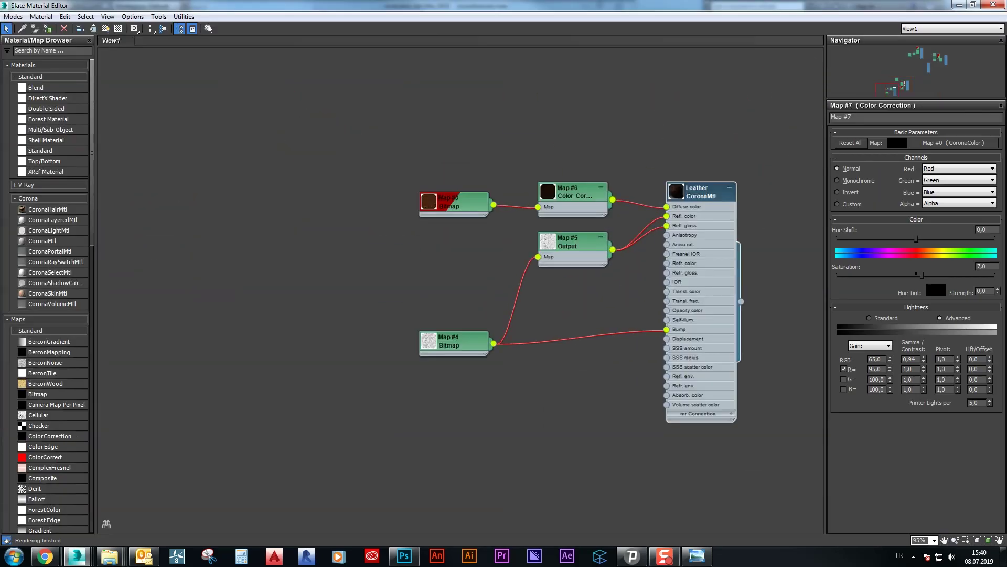
double_click(429, 203)
double_click(548, 192)
double_click(572, 152)
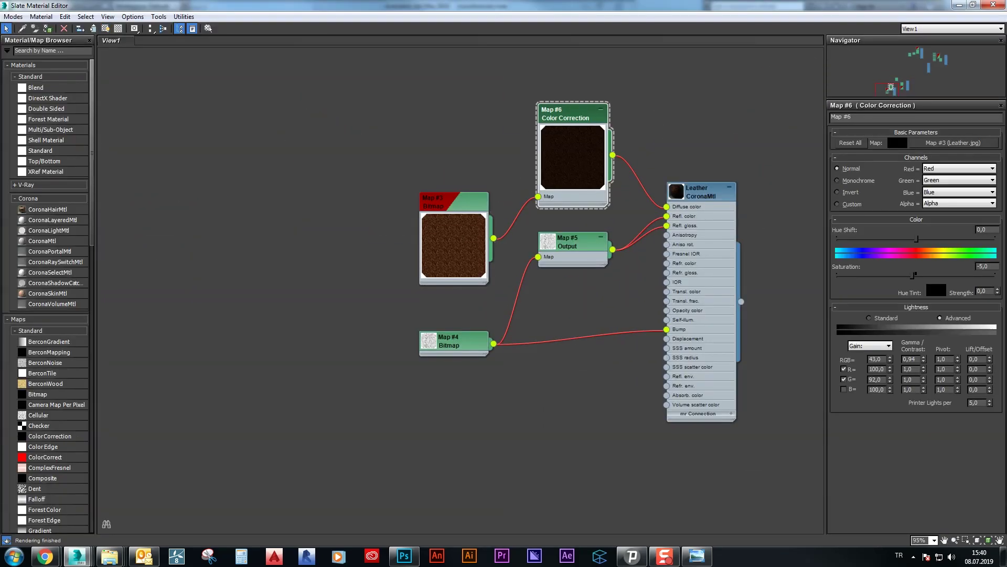
Raise the Lightness gamma stepwise through 1,6 and 2,0 to 2,2, then restore the editor window
text(1,6)
key(Return)
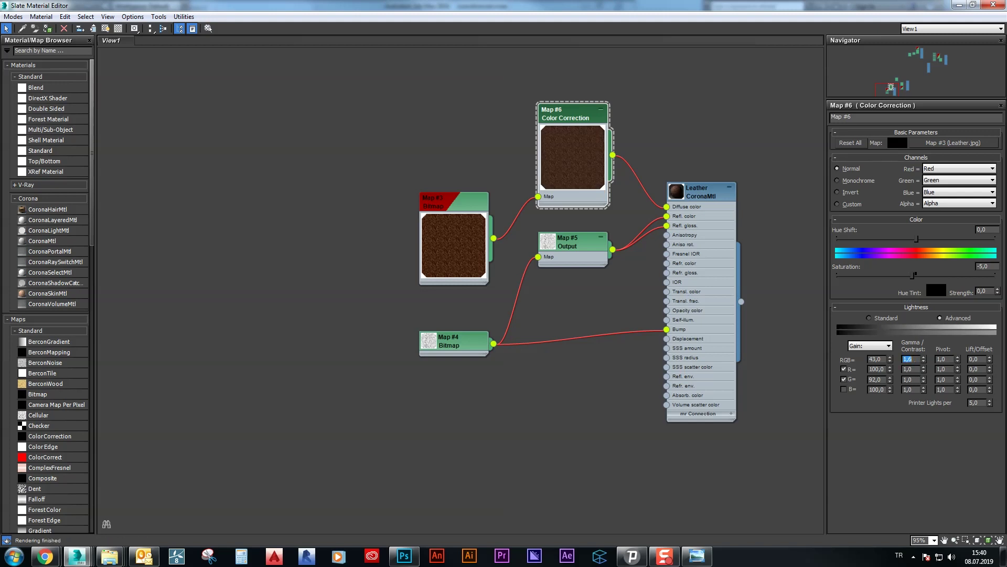
text(2)
key(Return)
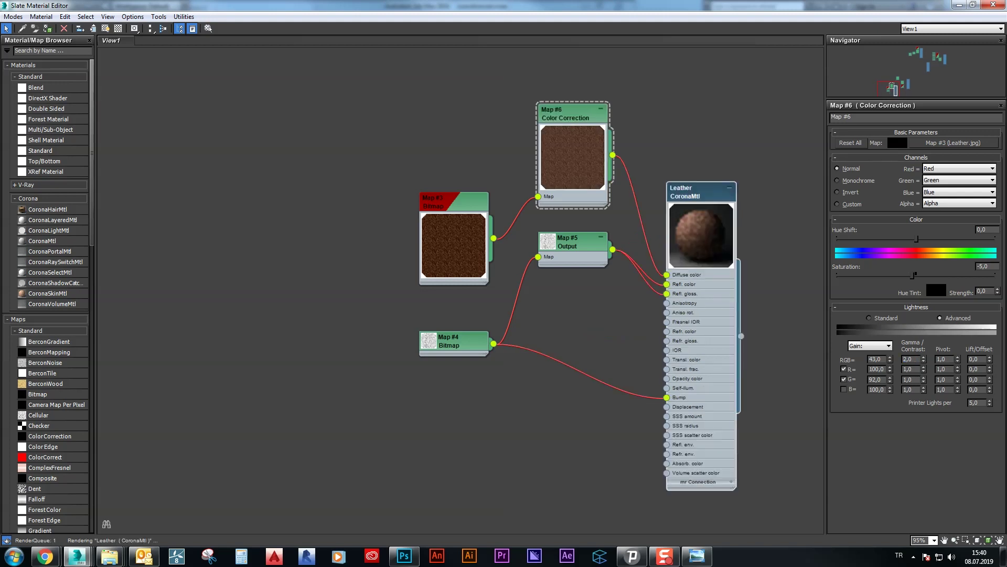
text(2,2)
key(Return)
key(super+Down)
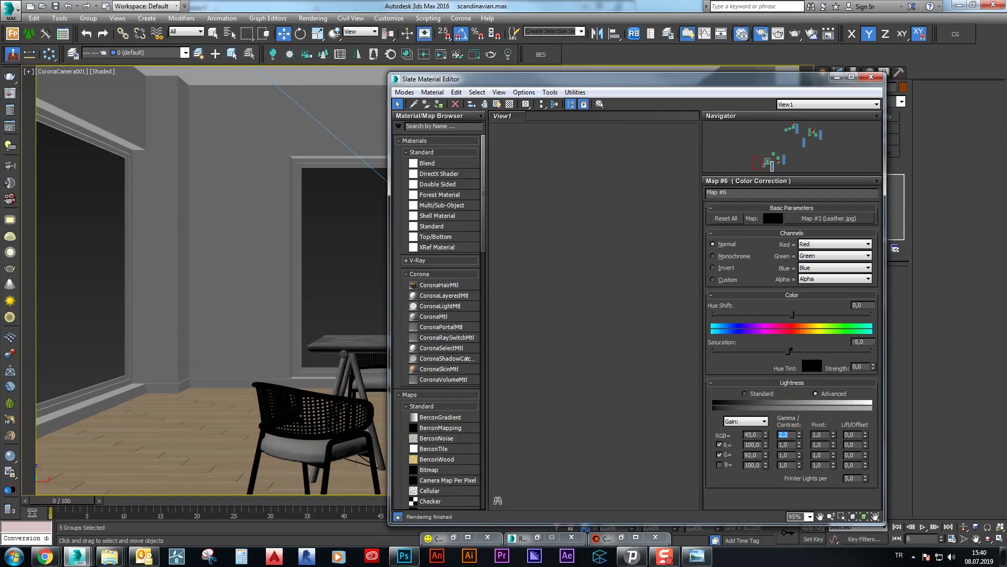
drag(577, 79, 674, 23)
Start an interactive render and adjust the leather's hue and saturation sliders to saturation 6,312
click(468, 536)
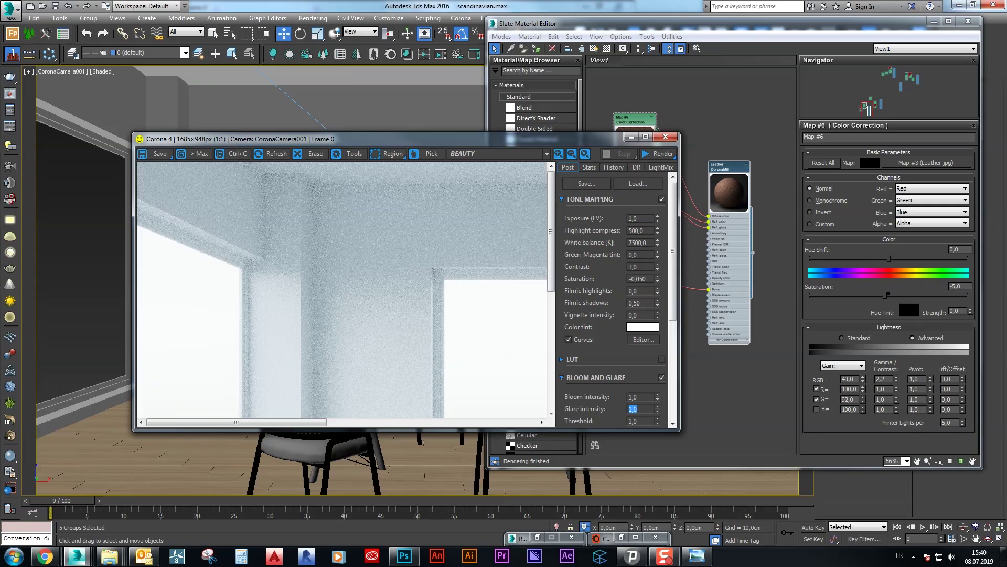
click(658, 153)
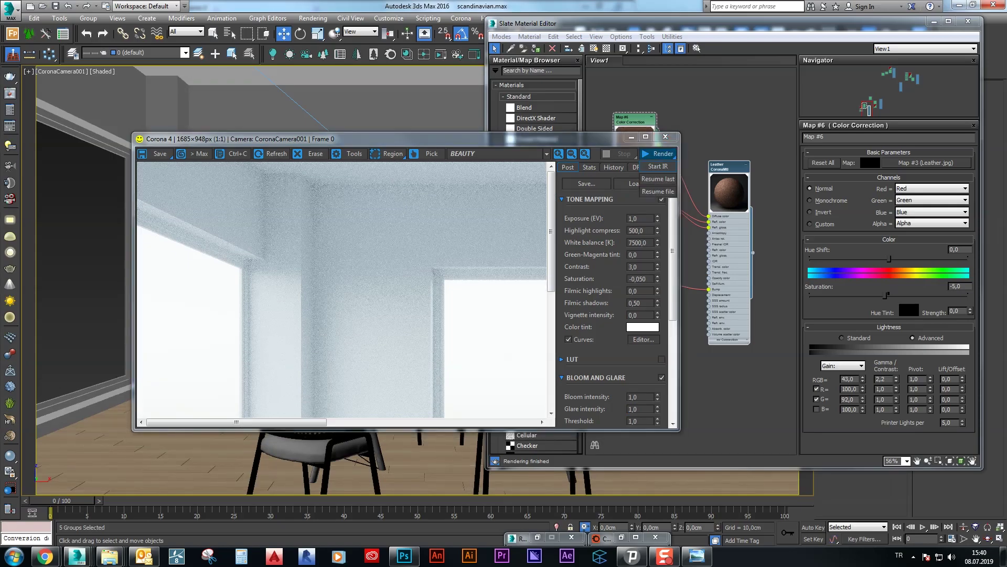
click(658, 166)
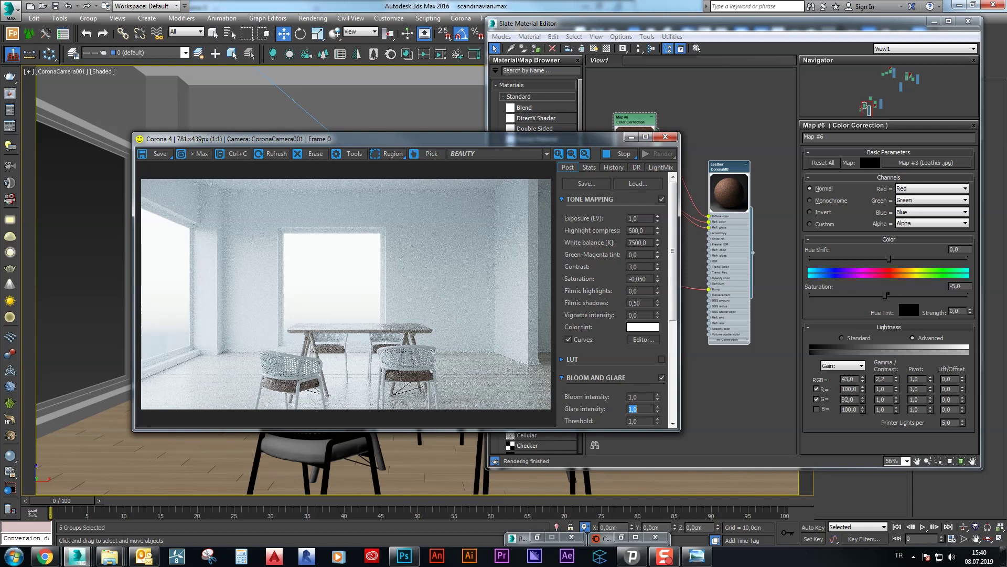
click(905, 294)
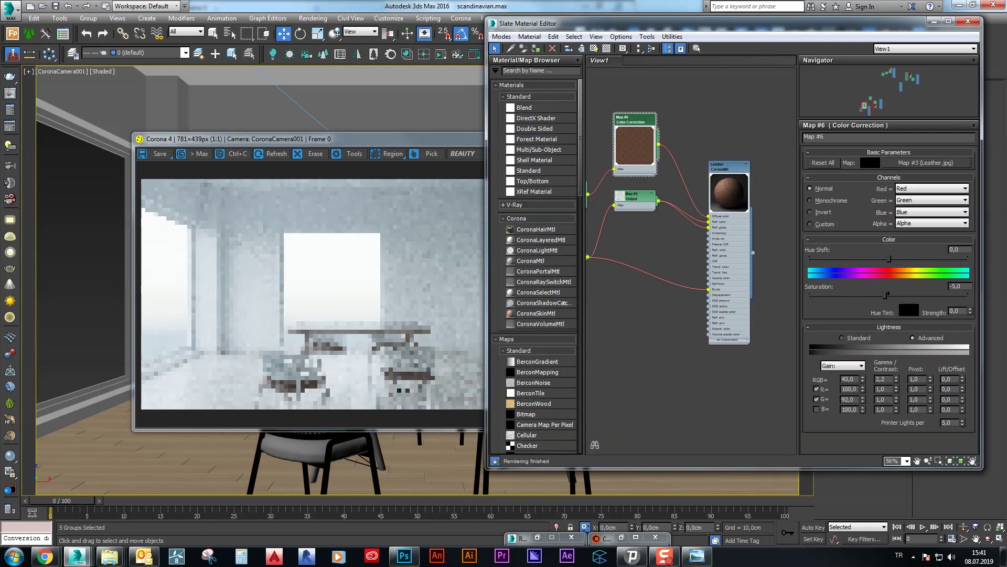
drag(890, 259, 899, 259)
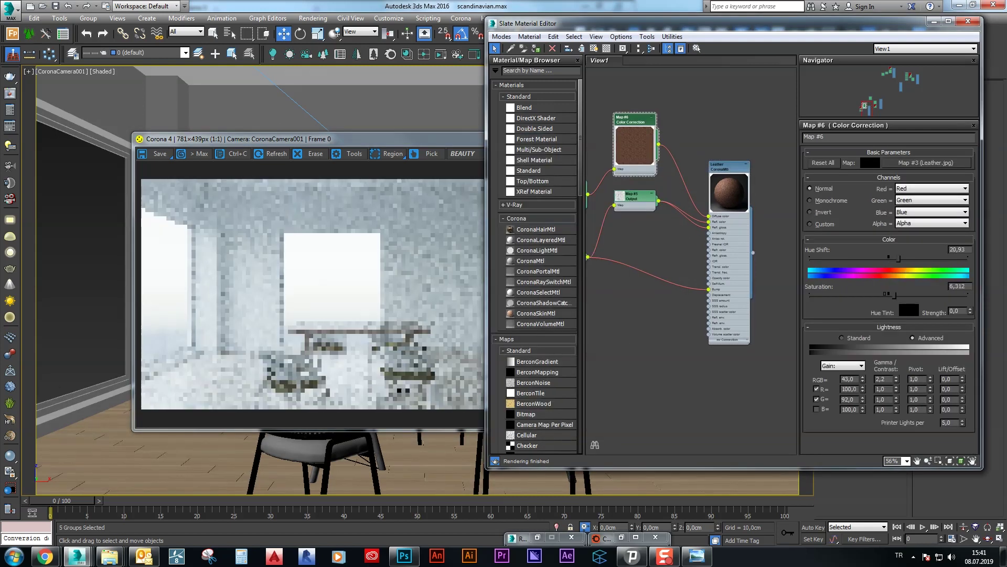
drag(886, 295, 908, 294)
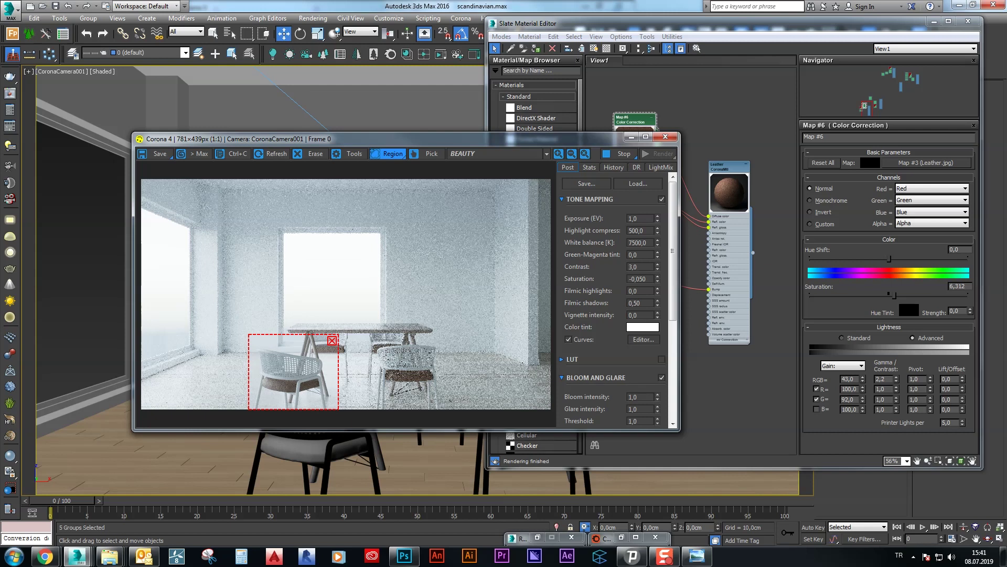
Set the leather colour correction gamma to 2,5
click(906, 294)
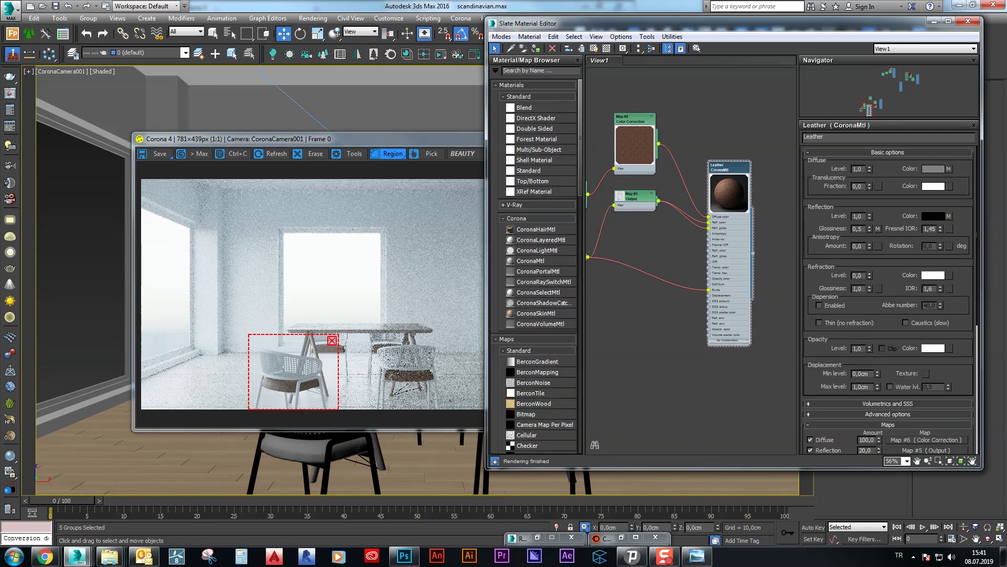
double_click(635, 142)
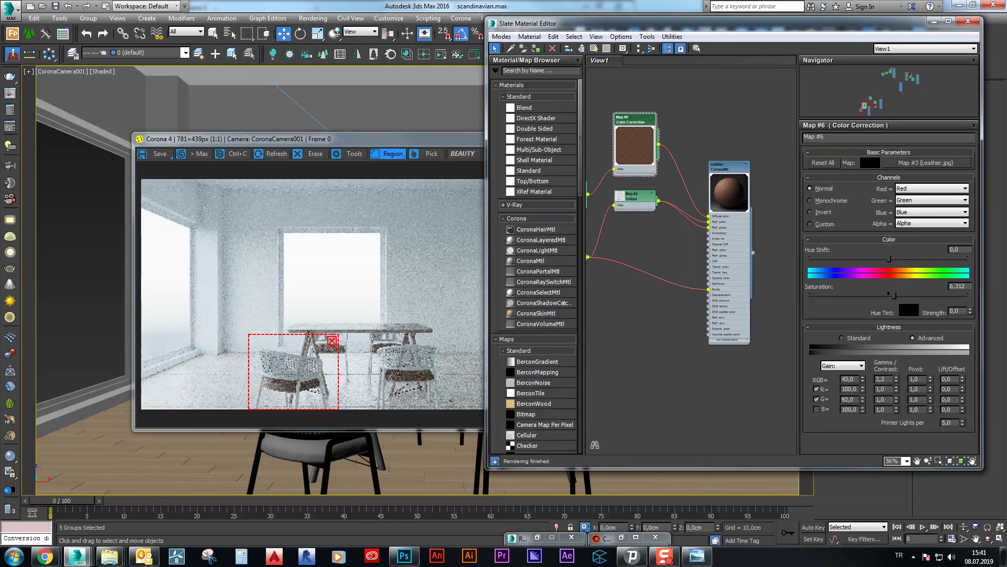
text(2,5)
key(Return)
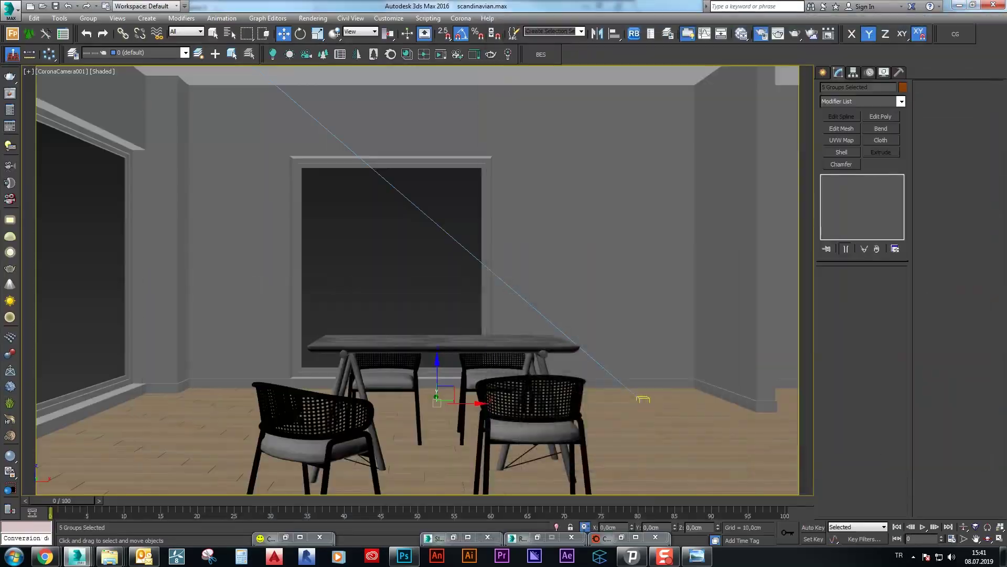
In 3dsky, list the Decoration > Frame models filtered to Free and Modern
click(182, 499)
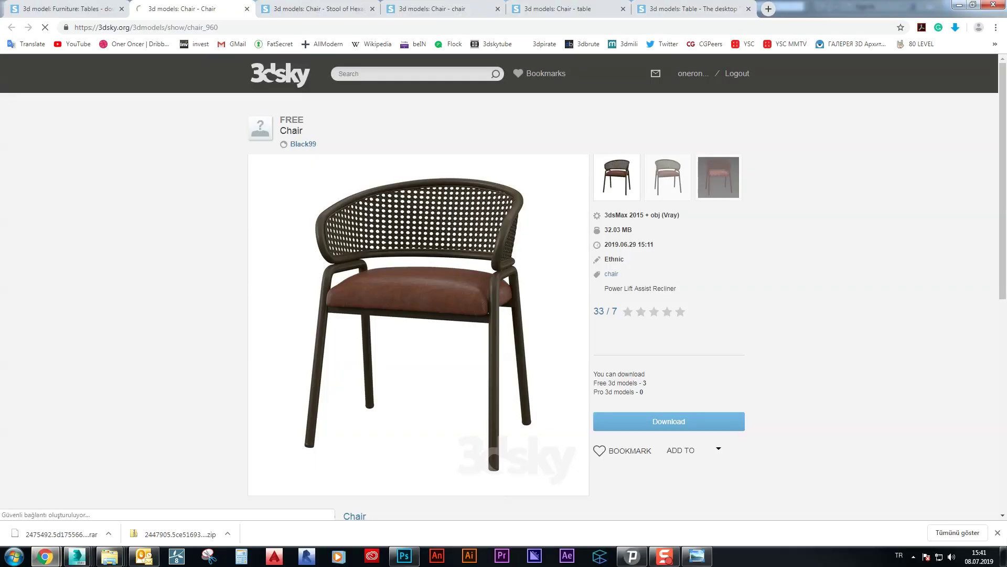
click(257, 296)
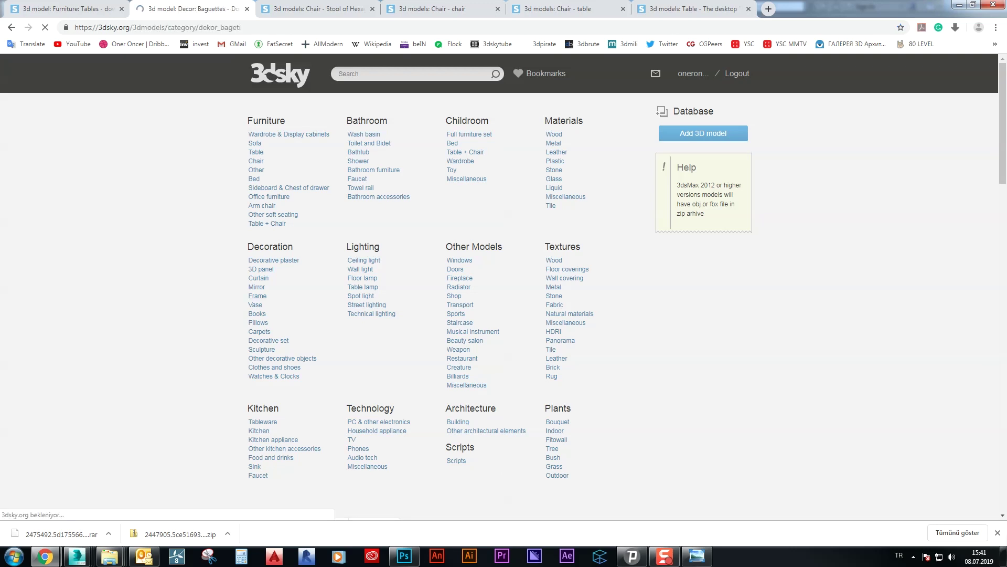
click(331, 156)
click(585, 155)
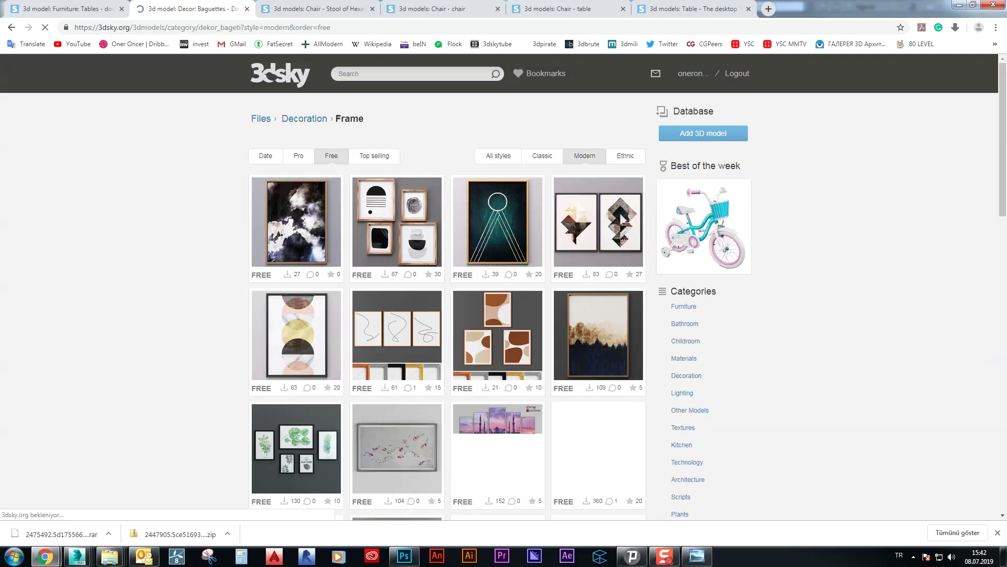
scroll(543, 155, down, 1)
scroll(447, 289, down, 5)
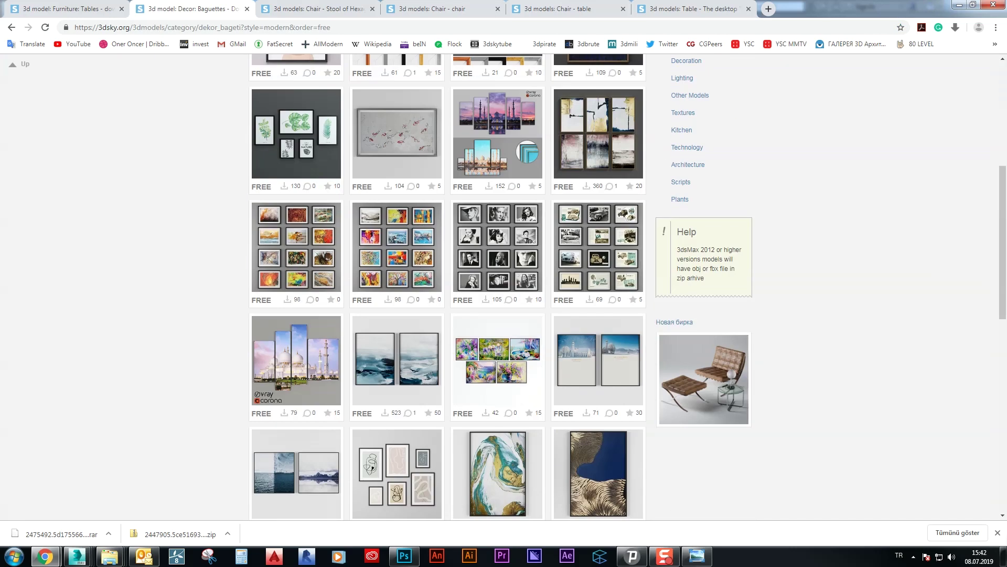
scroll(447, 289, down, 4)
scroll(447, 289, down, 5)
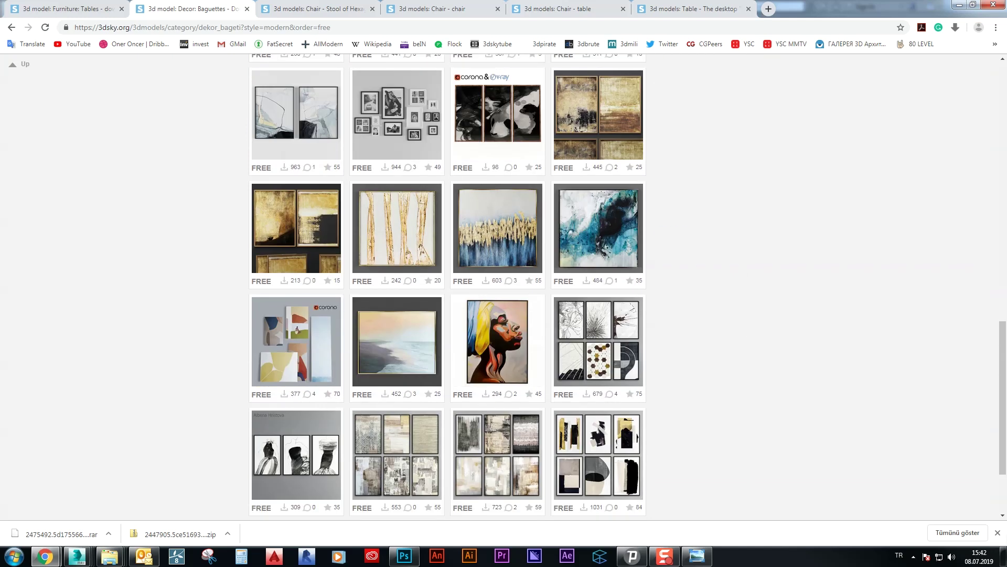
scroll(395, 427, down, 3)
Browse frame listing pages 2 to 4 and open the Paris painting set in a new tab
click(395, 428)
scroll(447, 288, down, 5)
scroll(447, 288, down, 5)
scroll(447, 289, down, 5)
scroll(447, 288, down, 1)
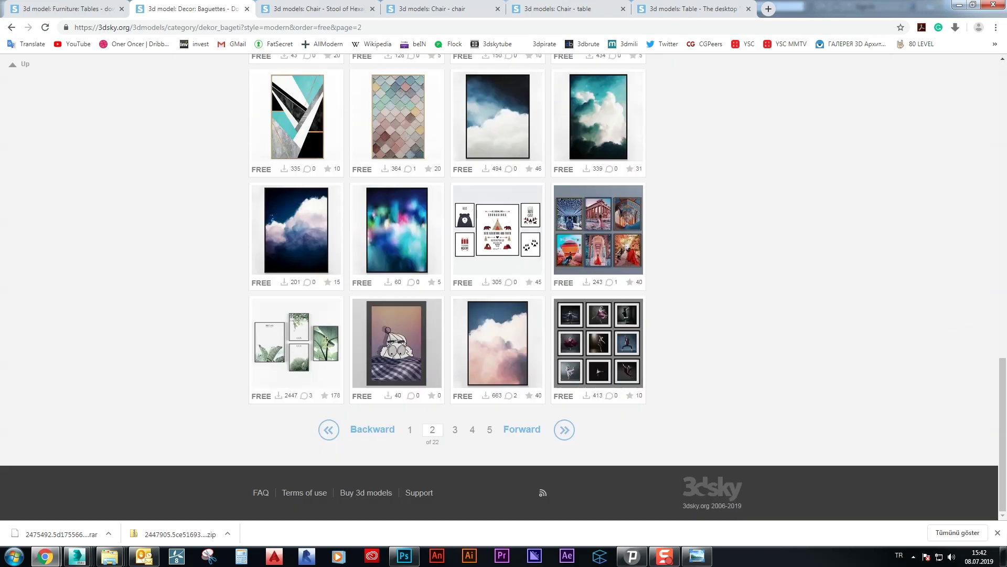
click(455, 429)
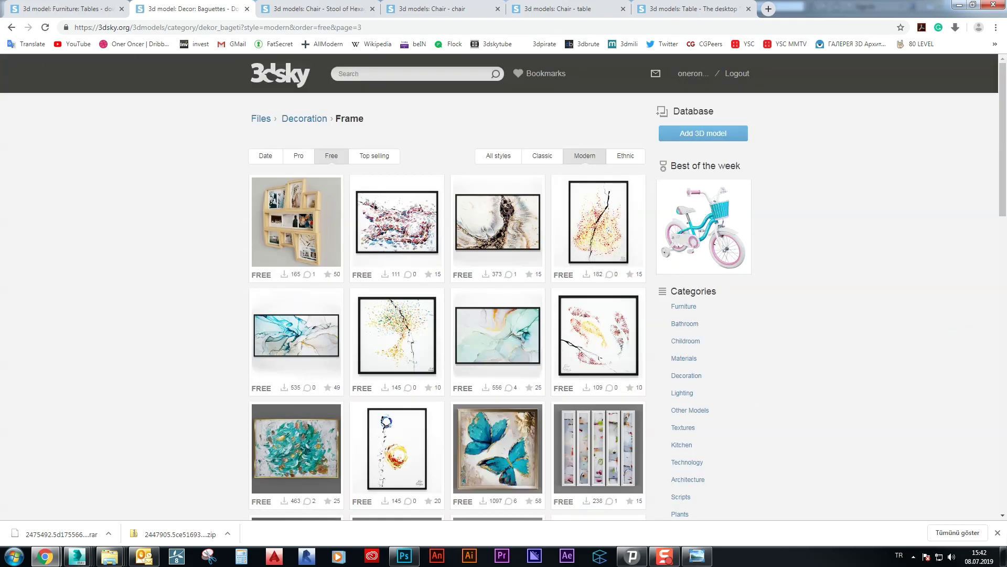
scroll(503, 288, down, 5)
scroll(503, 288, down, 4)
scroll(504, 287, down, 5)
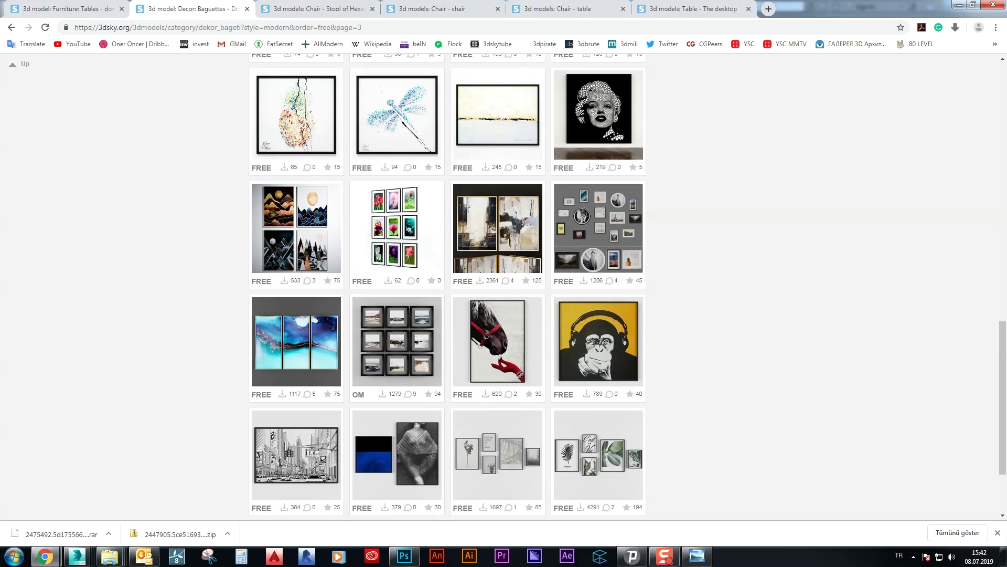
scroll(542, 427, down, 2)
click(542, 427)
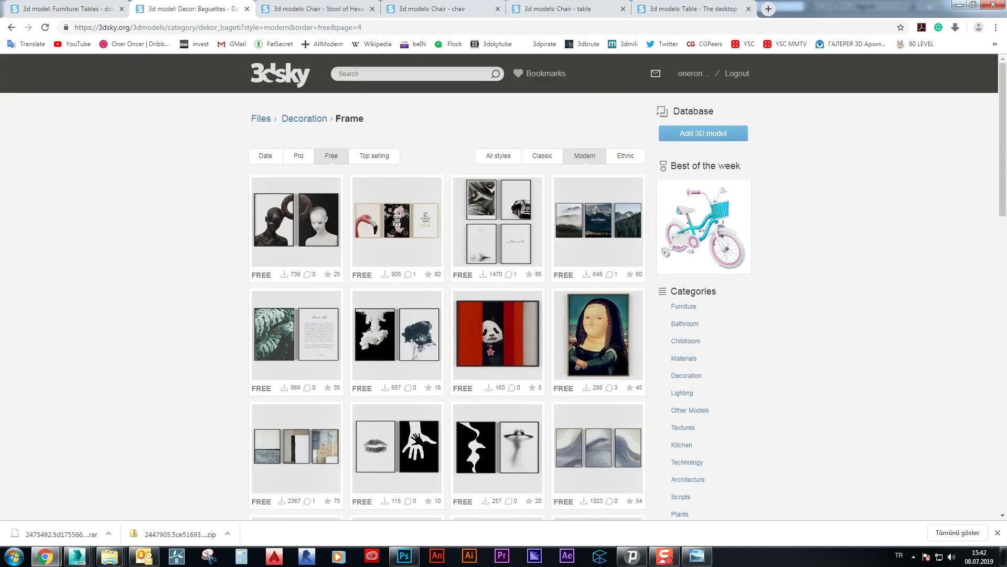
scroll(504, 287, down, 5)
scroll(503, 288, down, 2)
scroll(504, 288, down, 4)
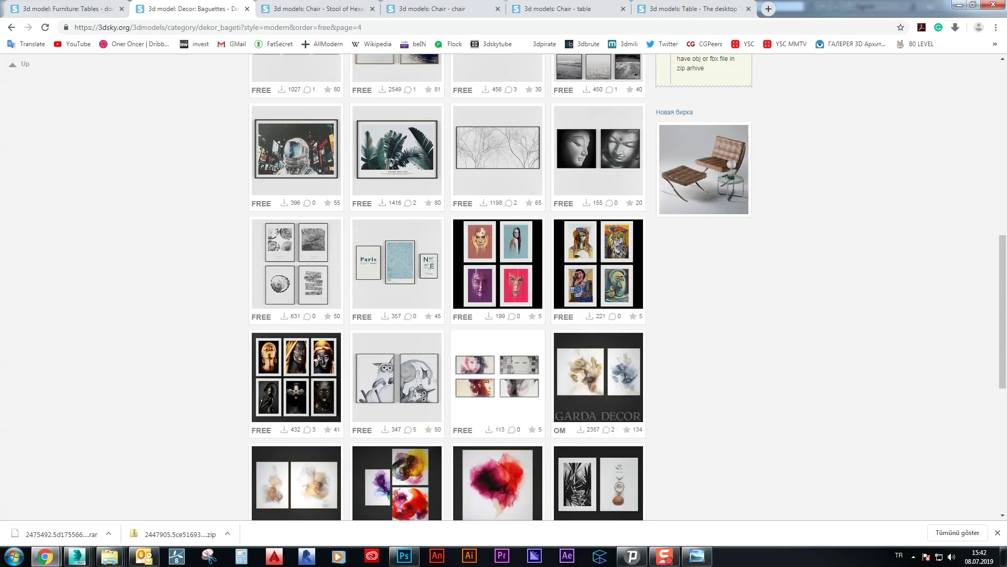
middle_click(397, 263)
scroll(503, 287, down, 5)
scroll(503, 288, down, 3)
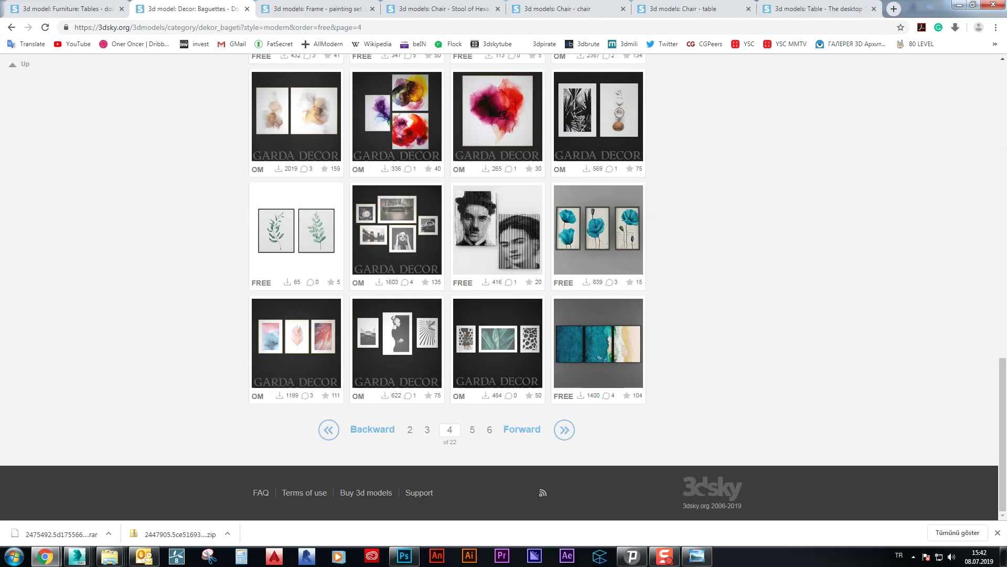
Keep browsing the frame listing from page 5 through page 9, then check the other model tabs
click(473, 429)
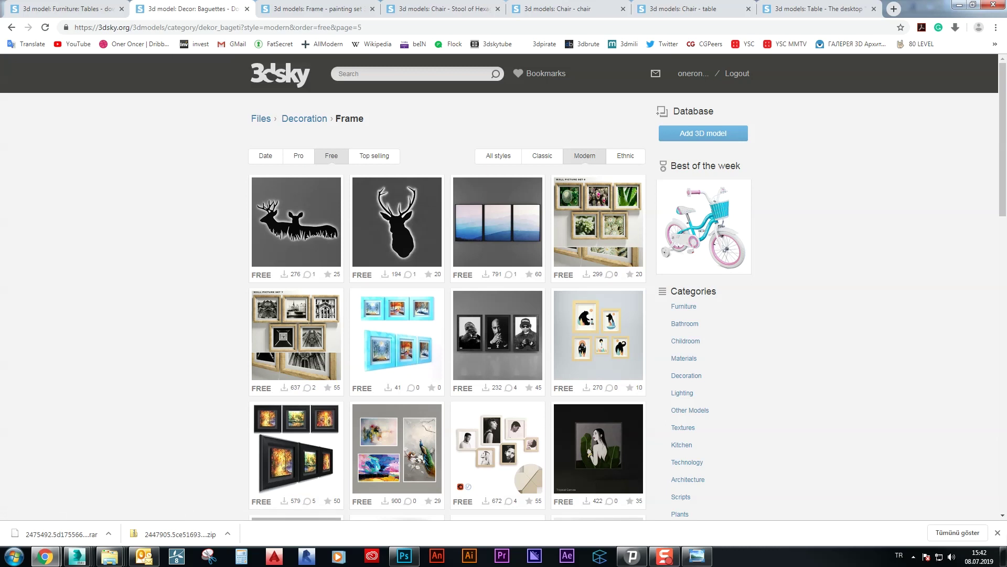
scroll(503, 287, down, 5)
scroll(503, 287, down, 4)
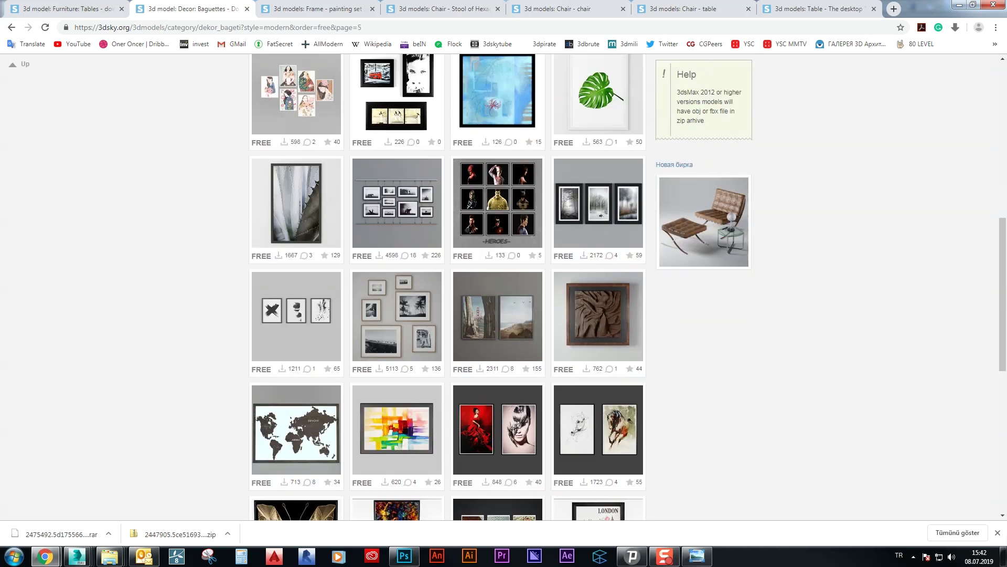
scroll(503, 288, down, 3)
scroll(503, 287, down, 5)
click(472, 429)
scroll(472, 430, down, 5)
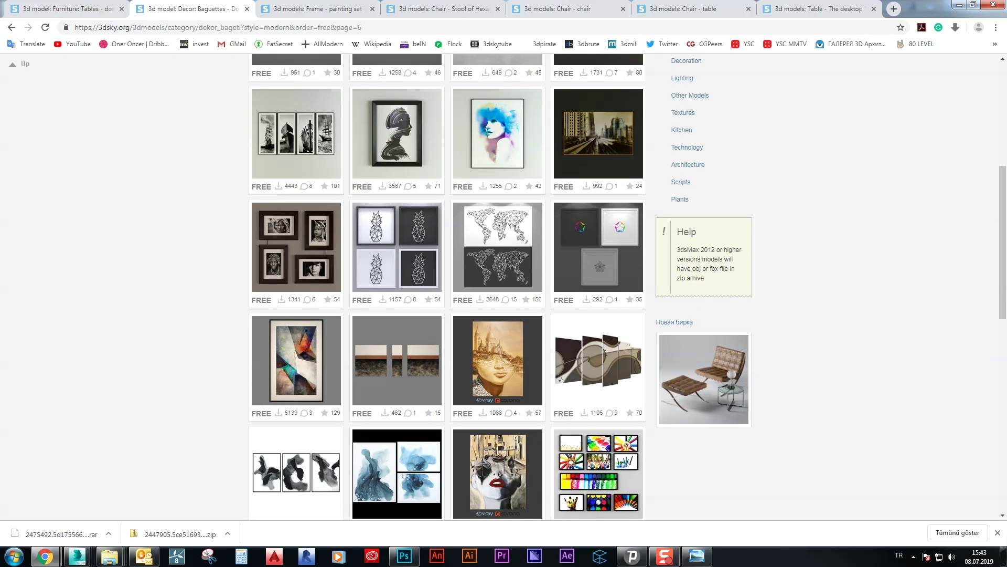
scroll(504, 287, down, 4)
scroll(504, 287, down, 5)
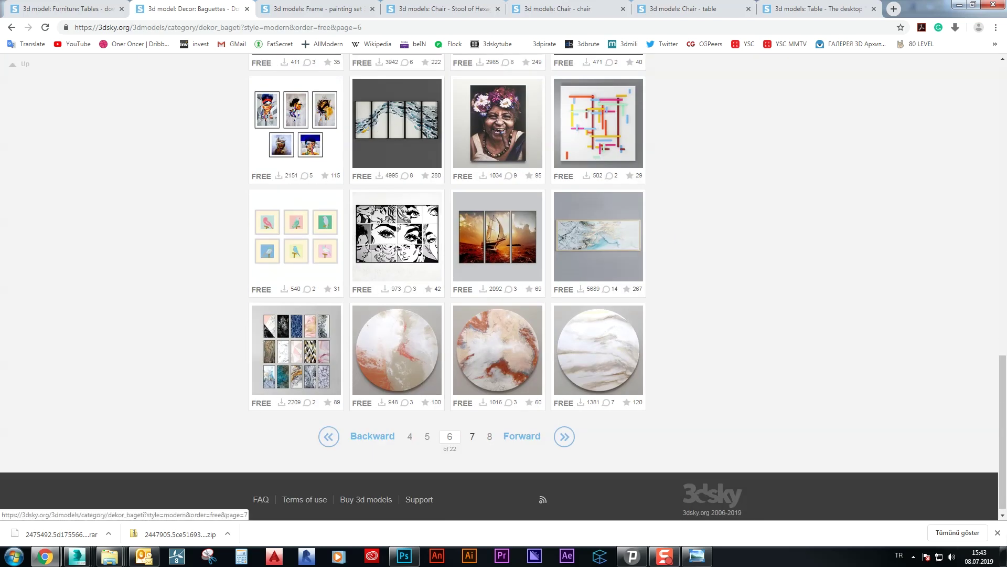
click(472, 436)
scroll(472, 436, down, 5)
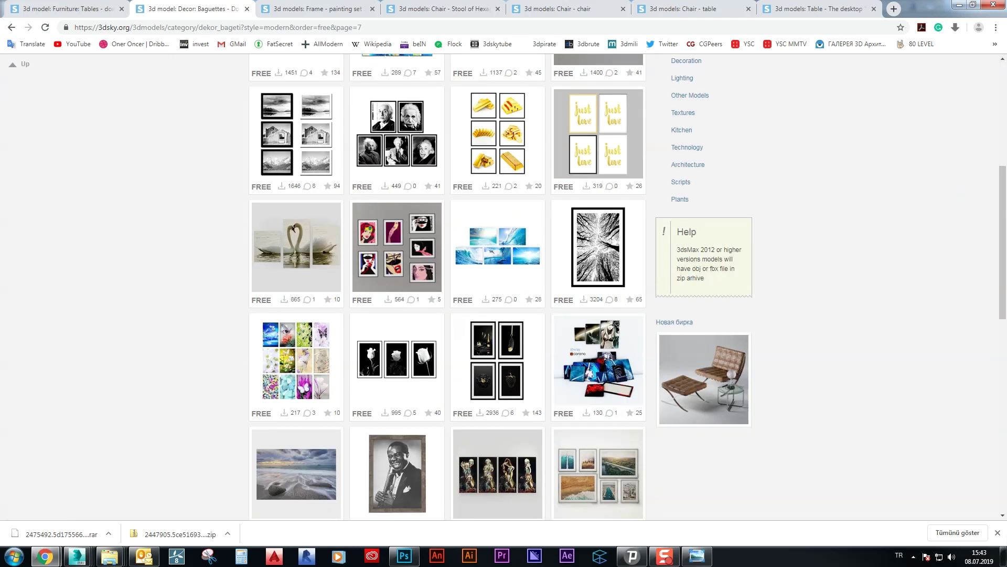
scroll(504, 288, down, 5)
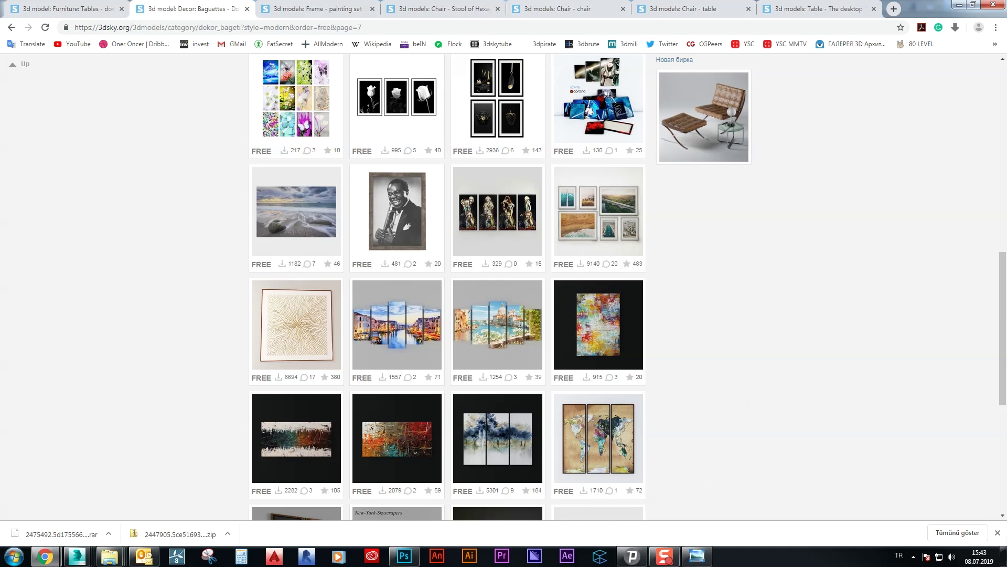
scroll(472, 429, down, 5)
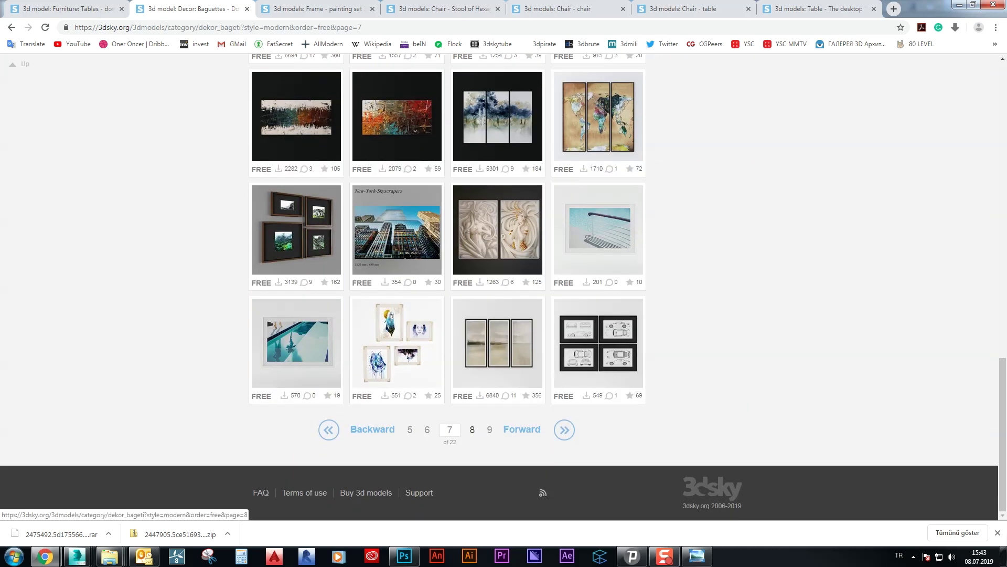
click(472, 429)
scroll(504, 288, down, 5)
scroll(504, 287, down, 5)
scroll(503, 287, down, 5)
scroll(464, 315, down, 5)
click(465, 427)
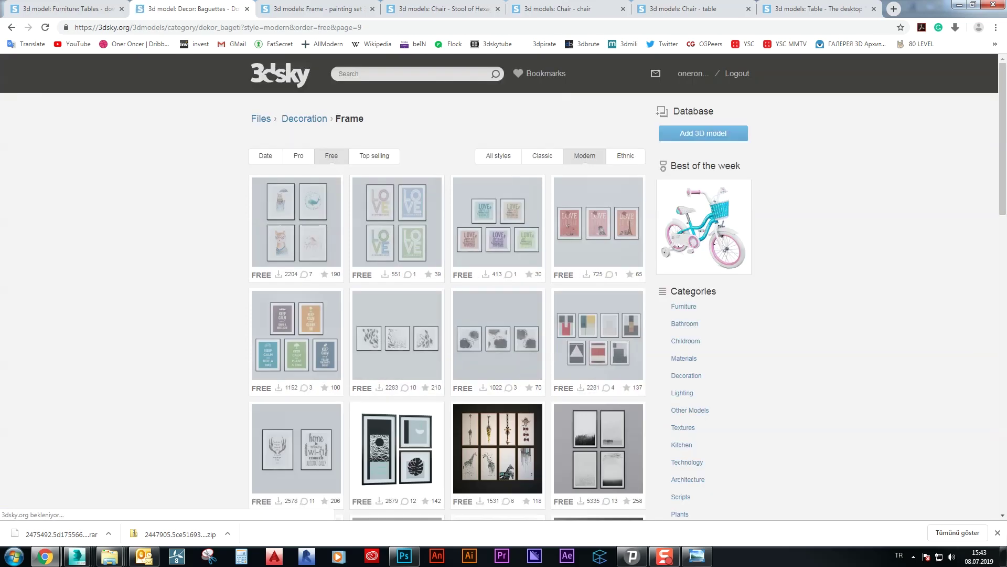
scroll(296, 246, down, 2)
scroll(297, 247, down, 2)
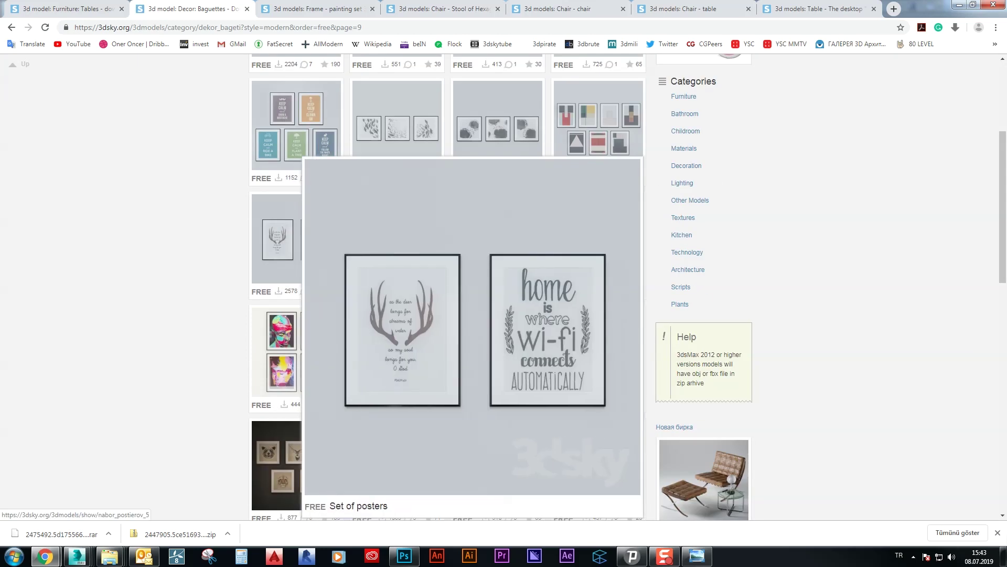
scroll(296, 246, down, 5)
scroll(297, 246, down, 5)
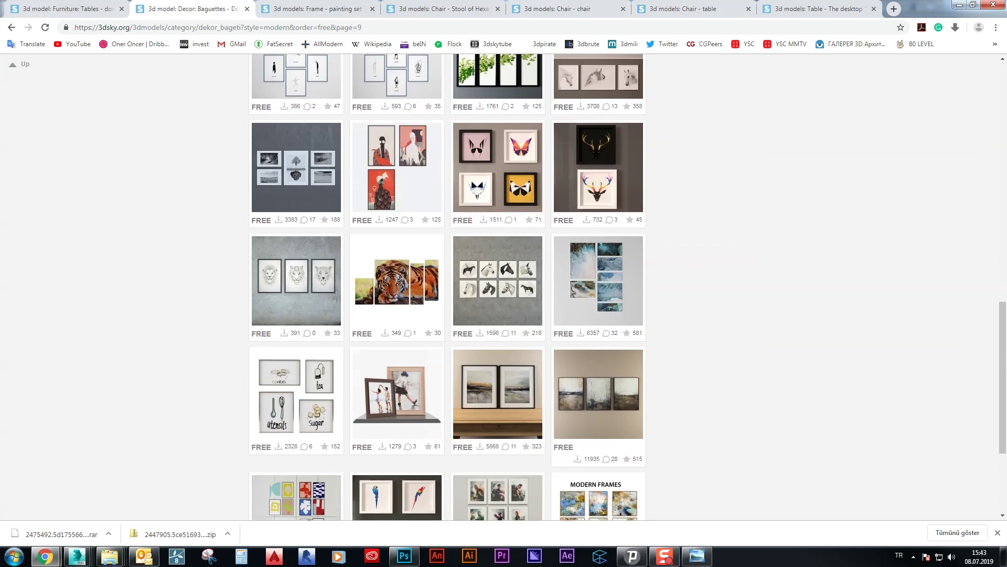
scroll(296, 281, down, 3)
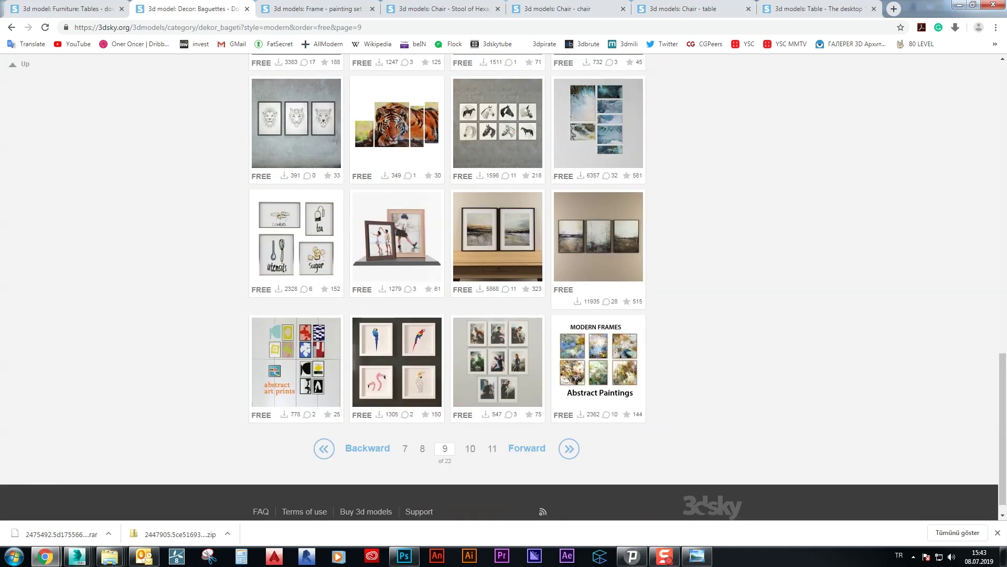
click(813, 9)
click(688, 9)
Close the unwanted chair tab and download the wooden stool model
click(600, 9)
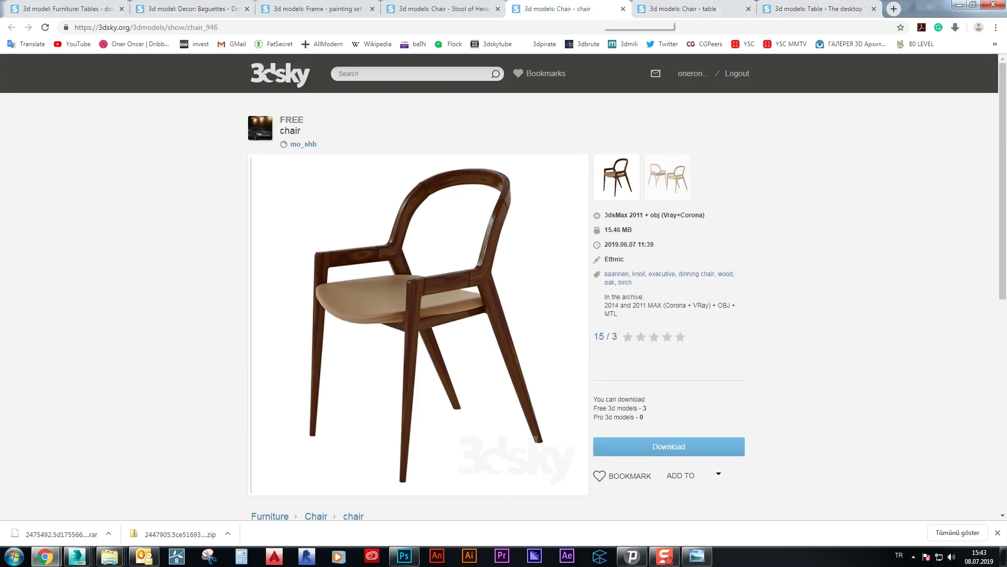
click(441, 9)
key(ctrl+Tab)
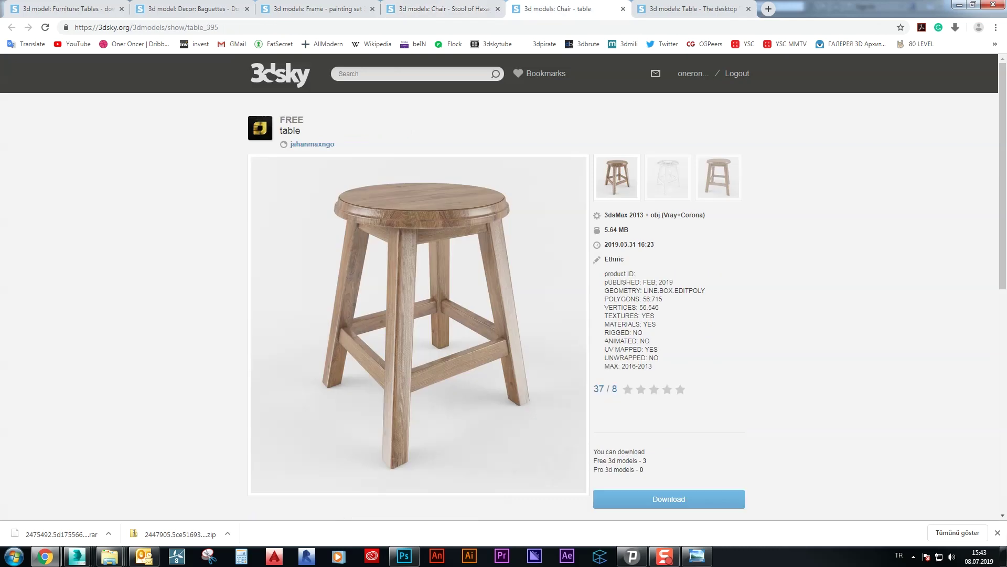
scroll(669, 446, down, 2)
click(669, 394)
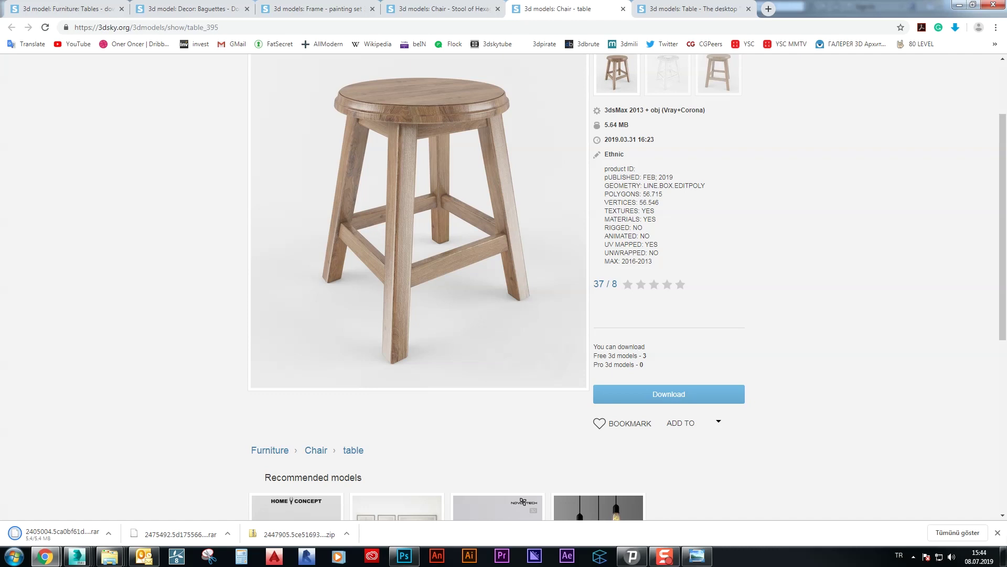
Download the Paris painting set 30 and return to 3ds Max
key(ctrl+shift+Tab)
key(ctrl+shift+Tab)
click(668, 382)
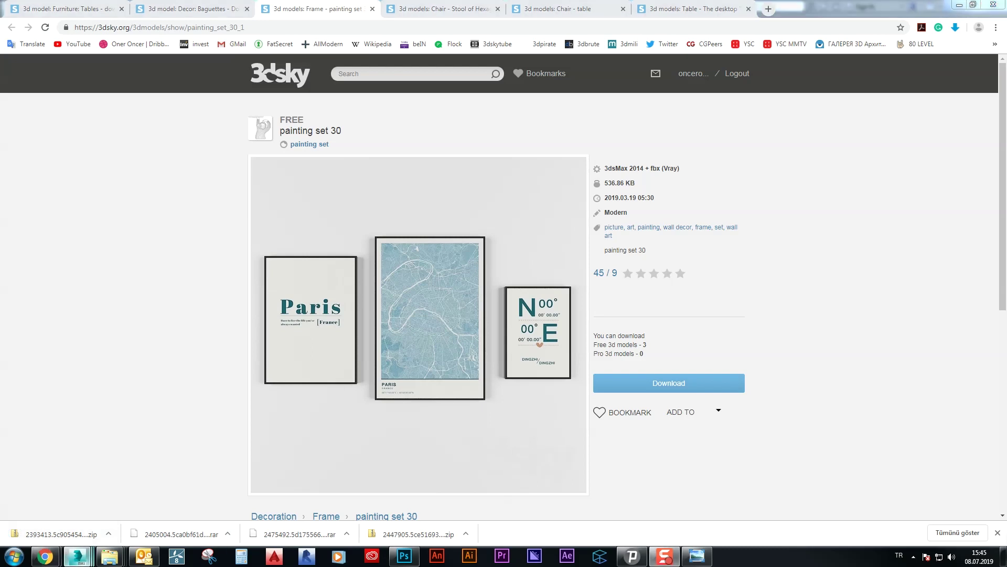
click(178, 494)
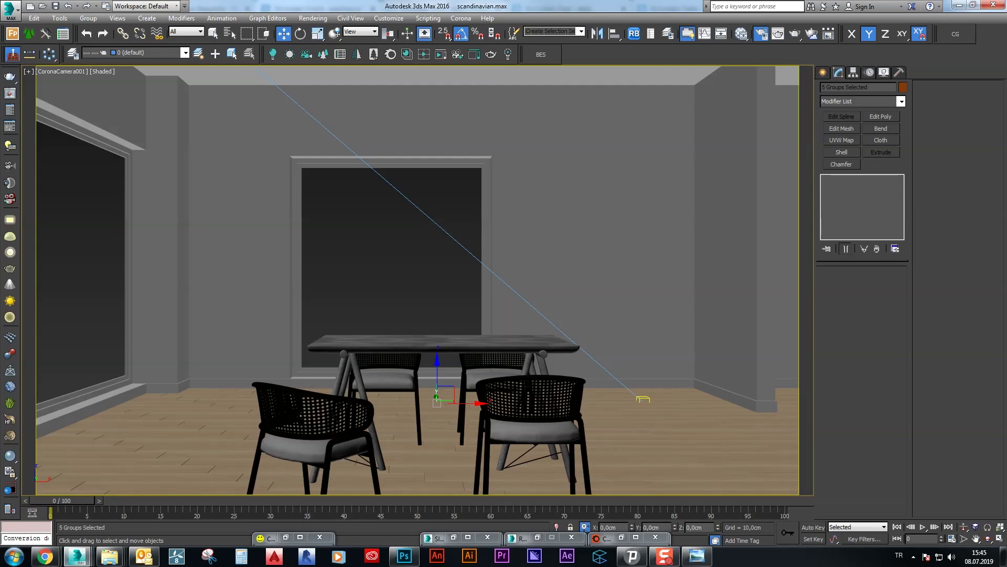
Merge all objects from Chair(2013)CORONA.max into the scene
click(10, 10)
click(120, 76)
right_click(105, 136)
click(241, 144)
click(273, 121)
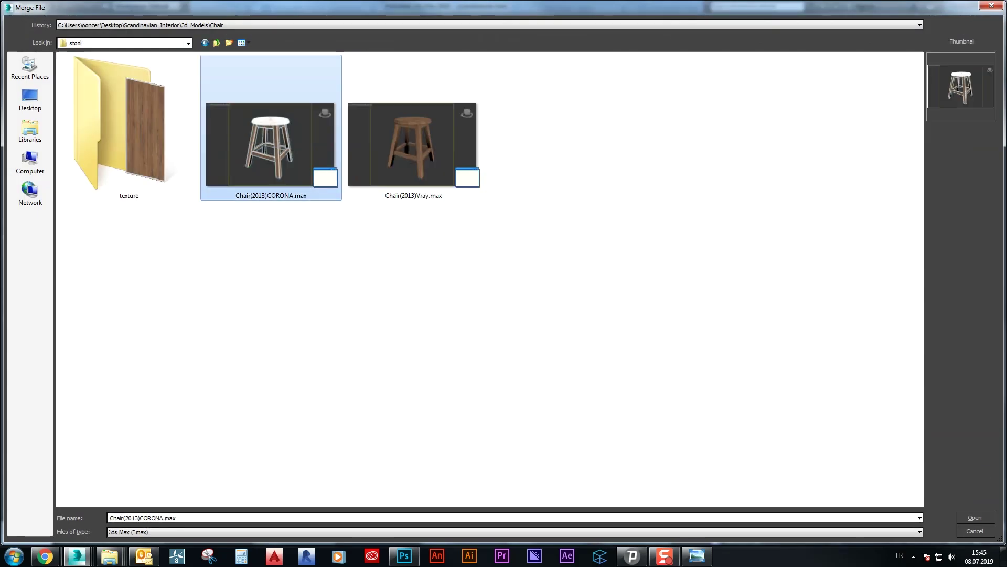
double_click(272, 120)
double_click(418, 184)
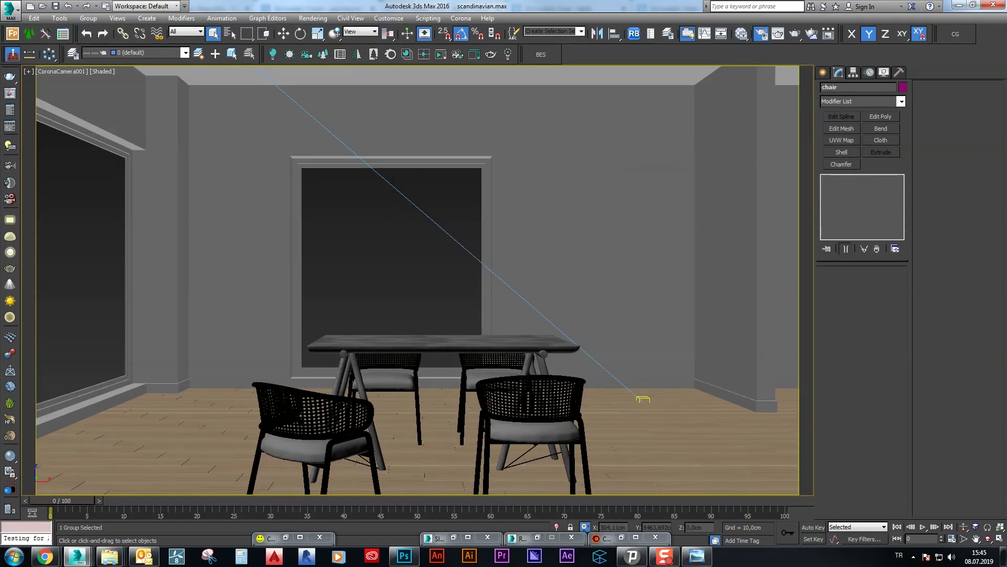
In Top view, move the merged stool beside the table
key(t)
key(z)
key(w)
scroll(422, 280, down, 10)
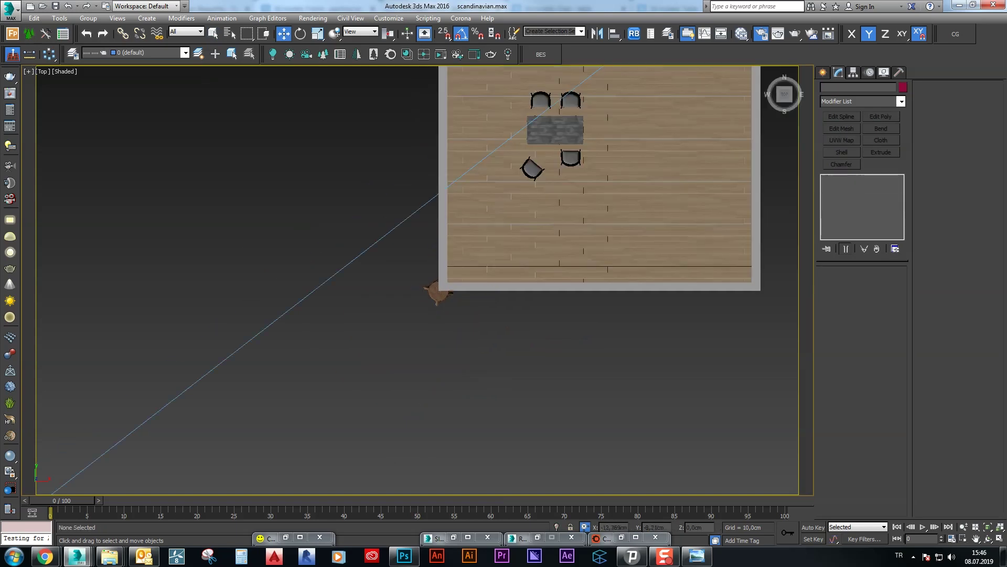
drag(439, 288, 504, 134)
key(c)
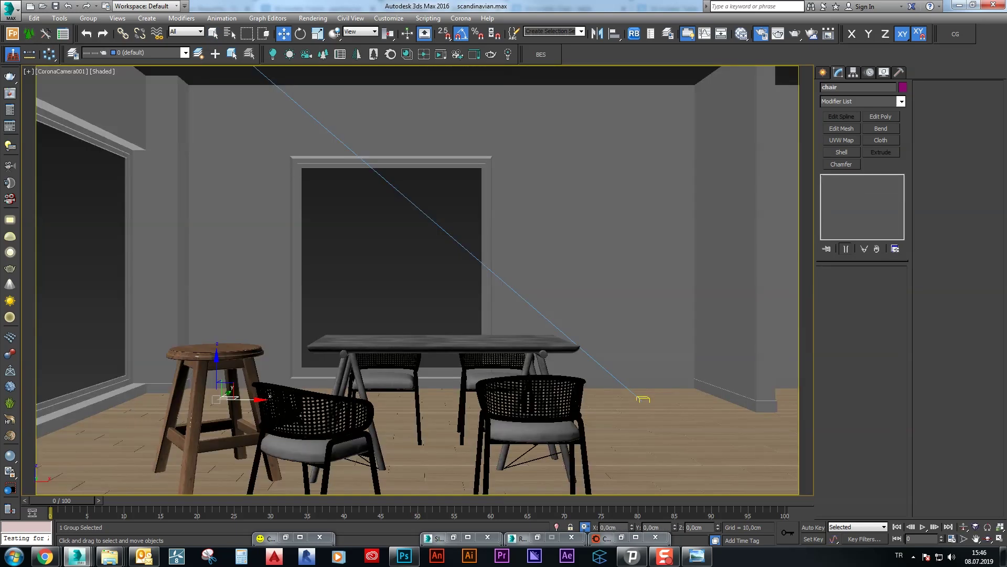
Align the stool's Z minimum to the floor's maximum so it stands on the floor
key(alt+a)
click(238, 396)
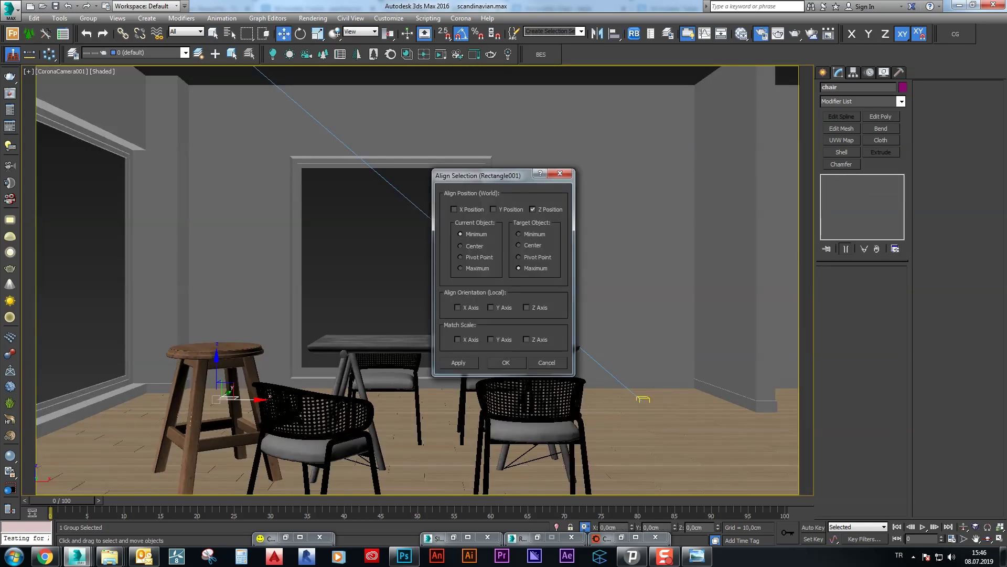
key(Escape)
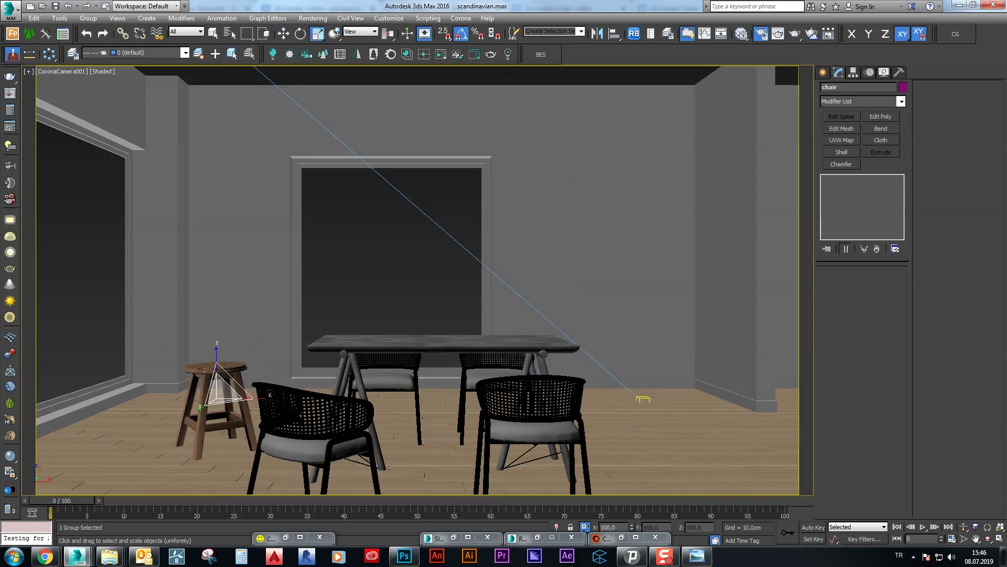
click(215, 397)
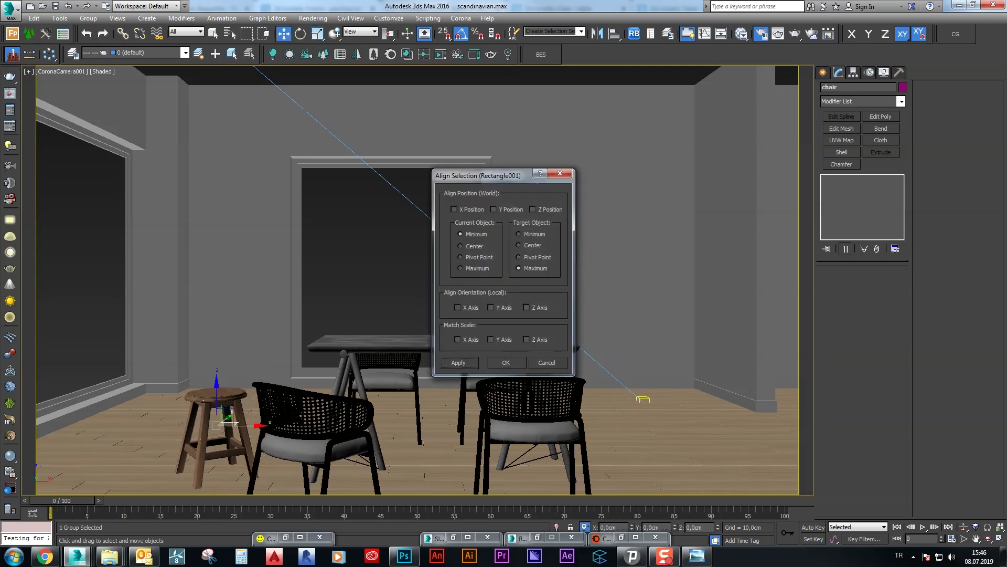
key(Return)
Centre the stool on the front-left chair along Y and nudge it slightly right
key(F5)
key(alt+a)
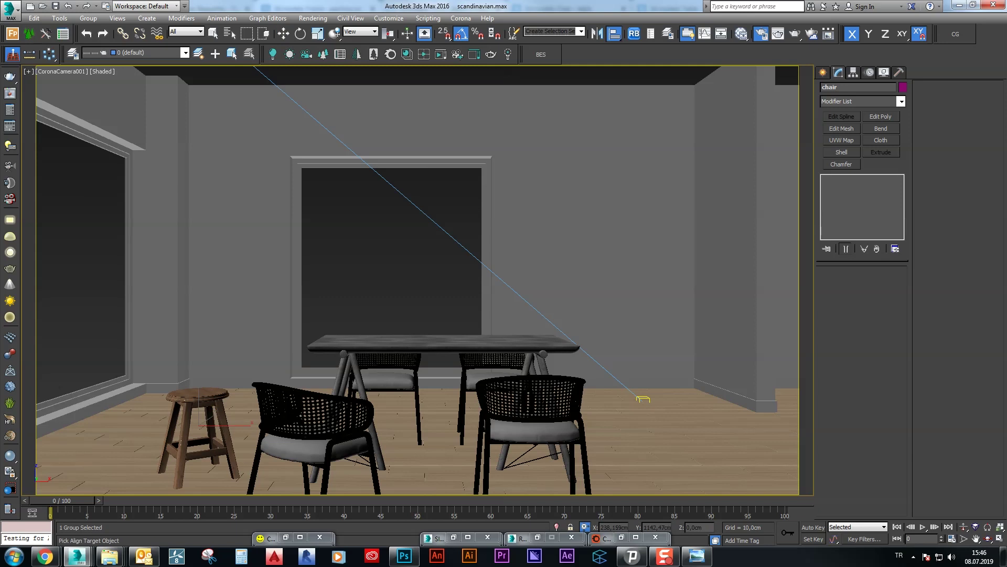
click(643, 399)
click(519, 245)
click(493, 210)
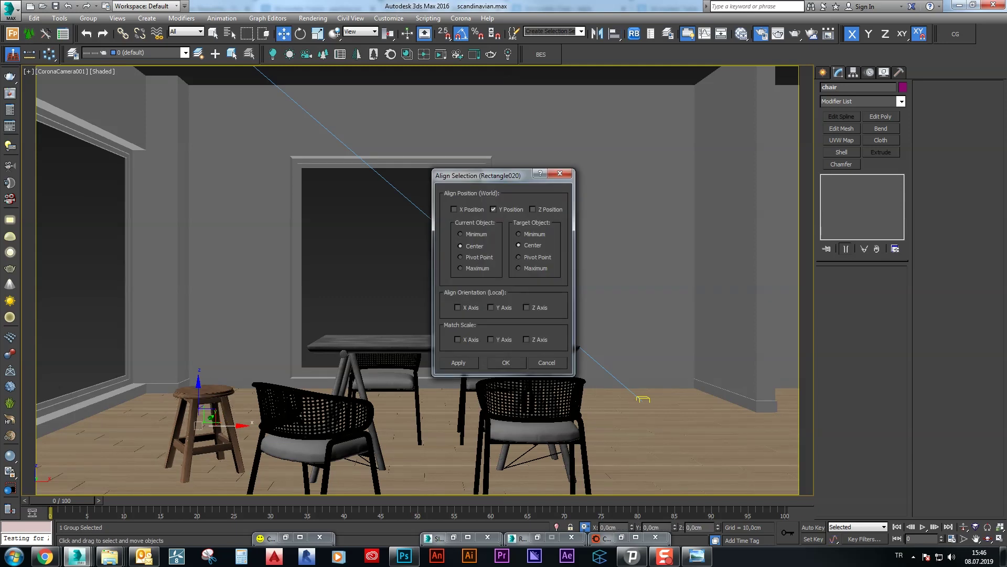
key(Return)
drag(315, 420, 325, 420)
click(207, 398)
drag(207, 399, 288, 416)
key(t)
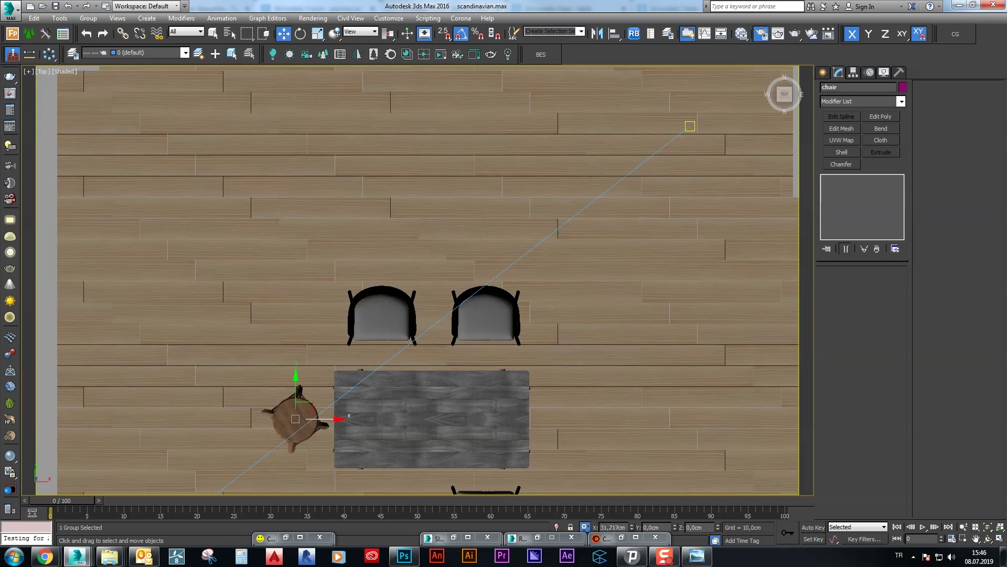
key(c)
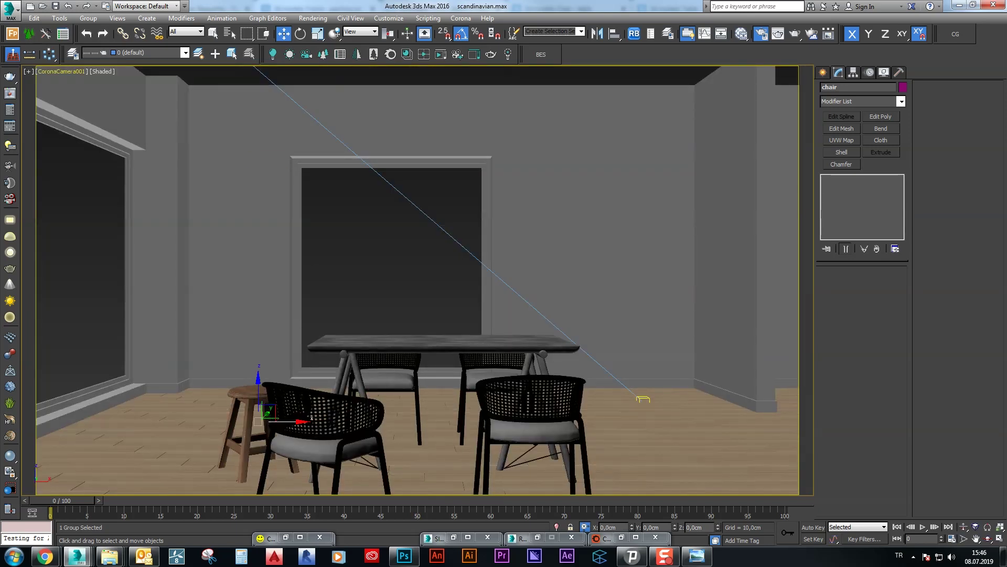
click(10, 9)
click(173, 72)
Merge all objects from painting set 30.max into the scene
key(Up)
key(Return)
key(Return)
key(Down)
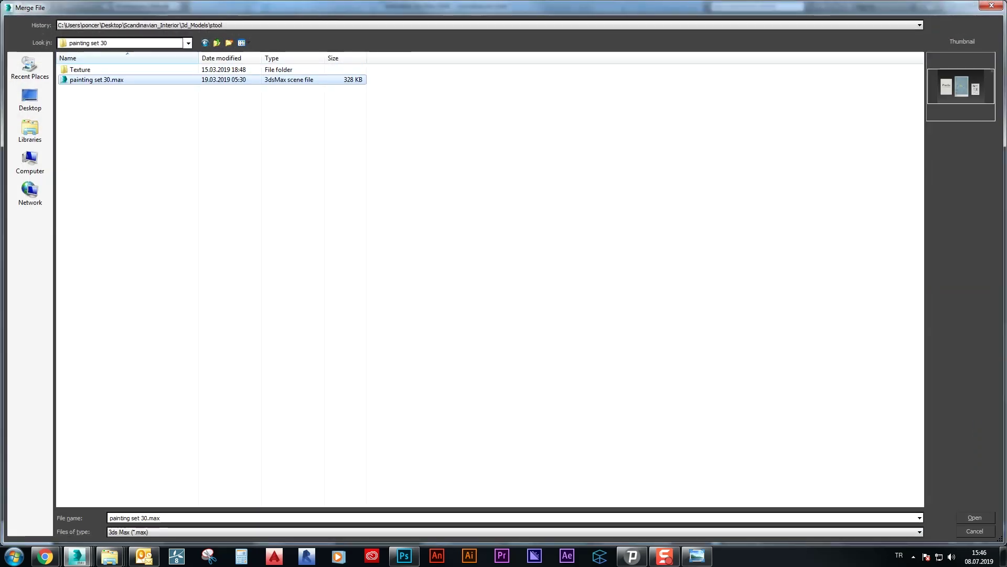
key(Return)
key(ctrl+a)
key(Return)
key(Return)
Group the merged Paris poster objects into one group
key(Return)
key(Return)
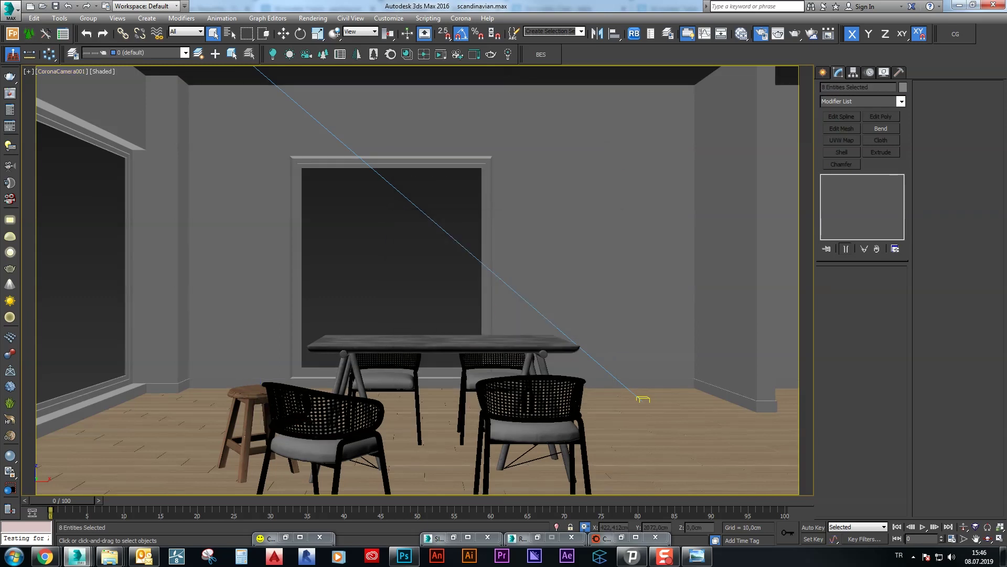
key(t)
key(z)
key(w)
key(p)
key(ctrl+g)
key(Return)
Rotate the poster group -45° in Top view
drag(426, 279, 263, 184)
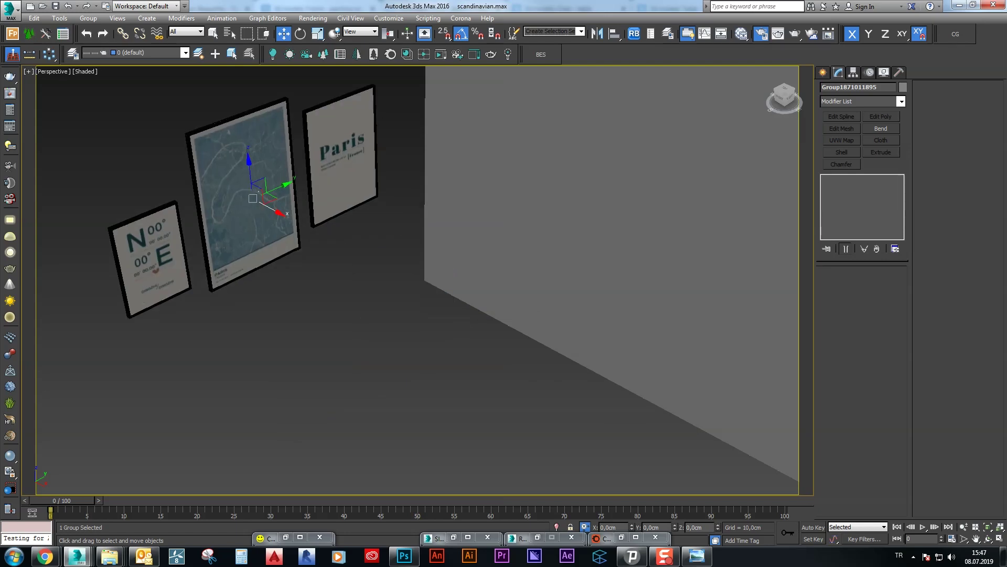
key(t)
key(e)
drag(374, 324, 400, 315)
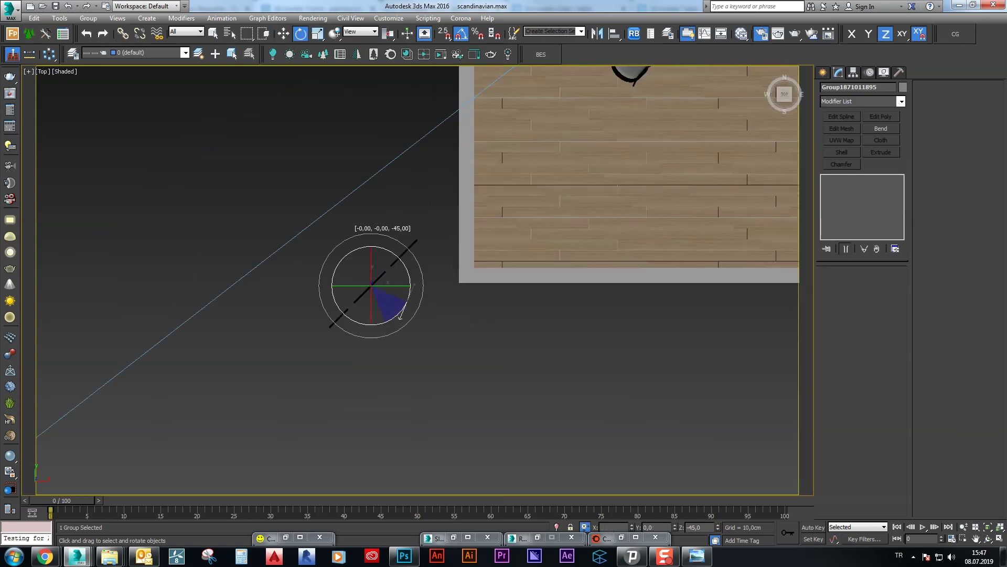
key(w)
Hang the posters on the back wall at Z 140.521 cm, shifted left of the window
click(44, 555)
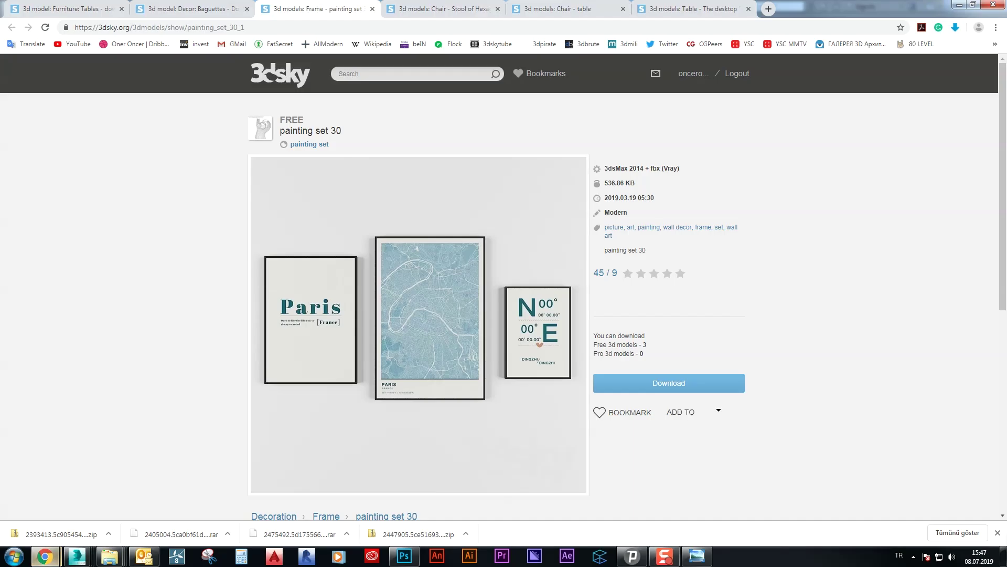
click(77, 556)
scroll(417, 280, down, 4)
drag(203, 441, 369, 208)
key(c)
drag(485, 373, 485, 221)
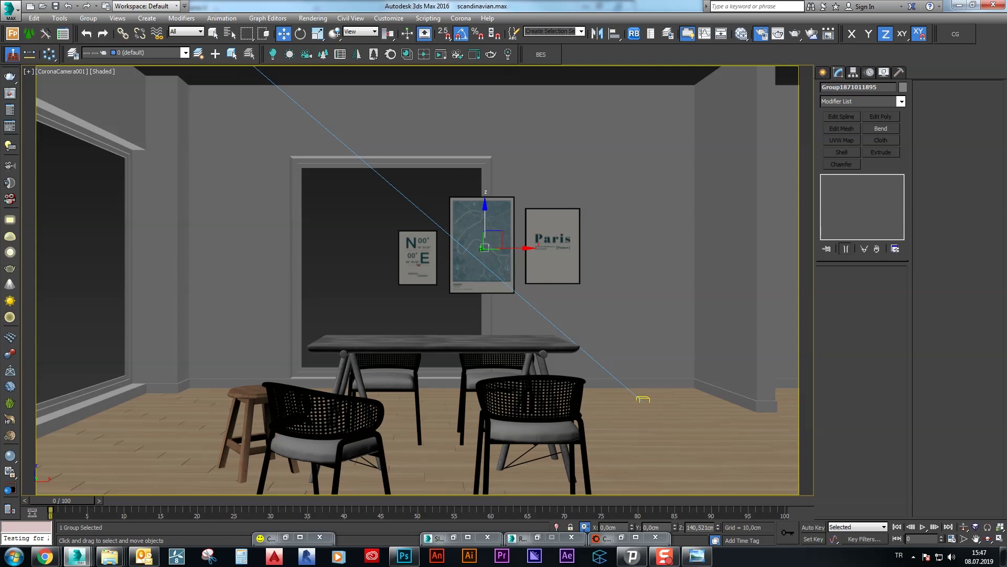
drag(536, 246, 299, 240)
key(ctrl+d)
Select the map poster and roll back recent changes with the undo history
click(251, 241)
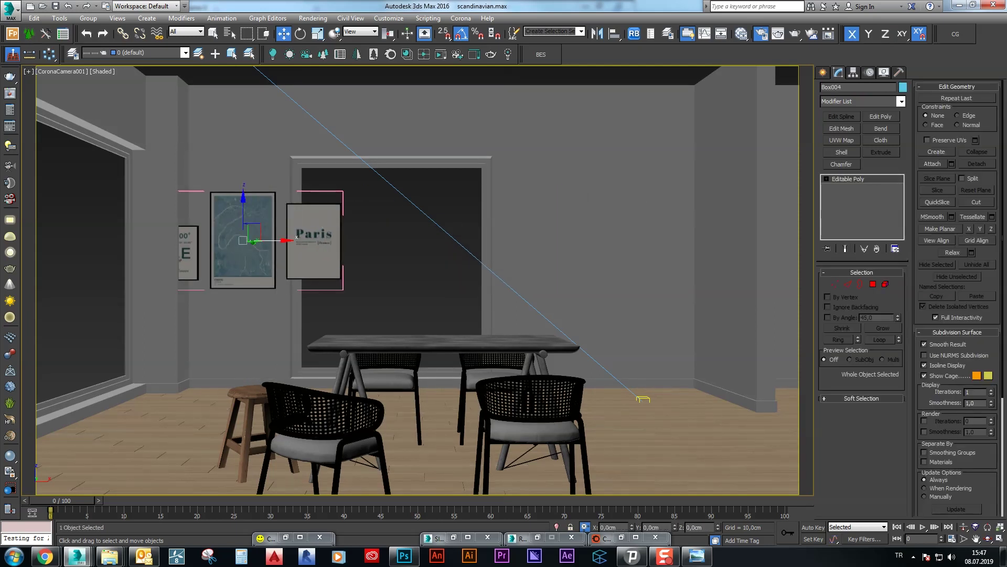
key(F3)
click(78, 6)
click(121, 108)
click(288, 241)
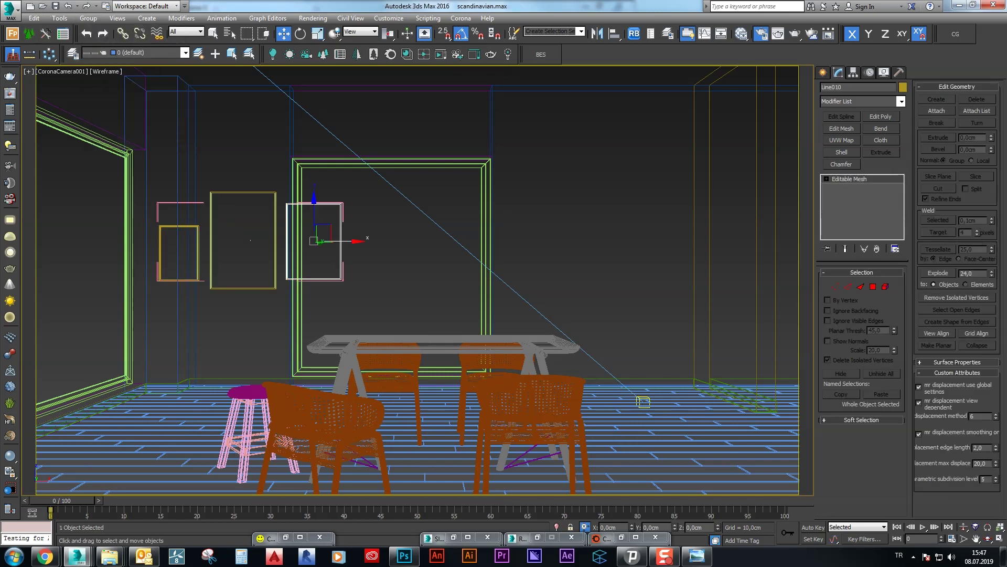
click(77, 6)
click(121, 108)
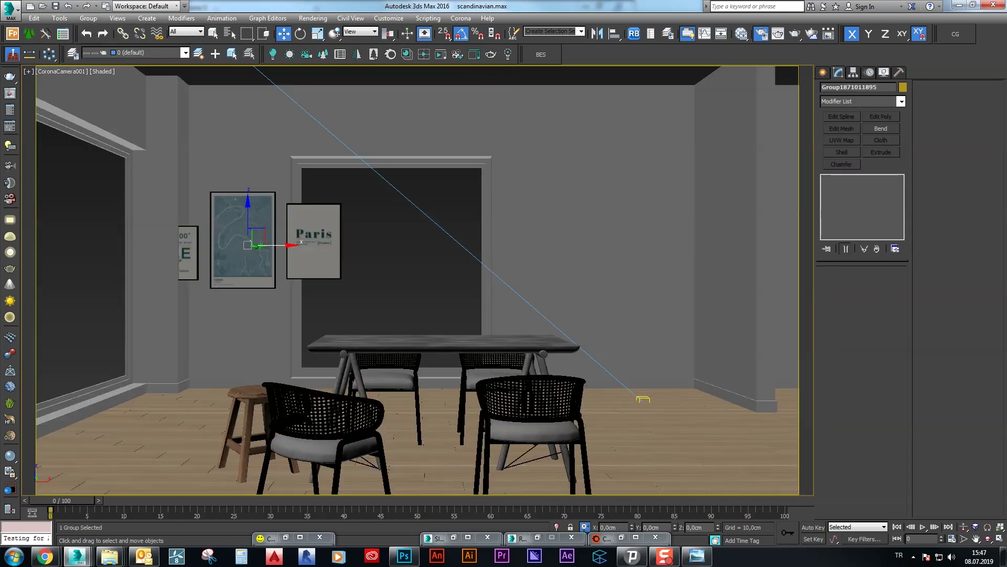
Move the N/E and Paris posters to the right of the window
drag(583, 245, 612, 245)
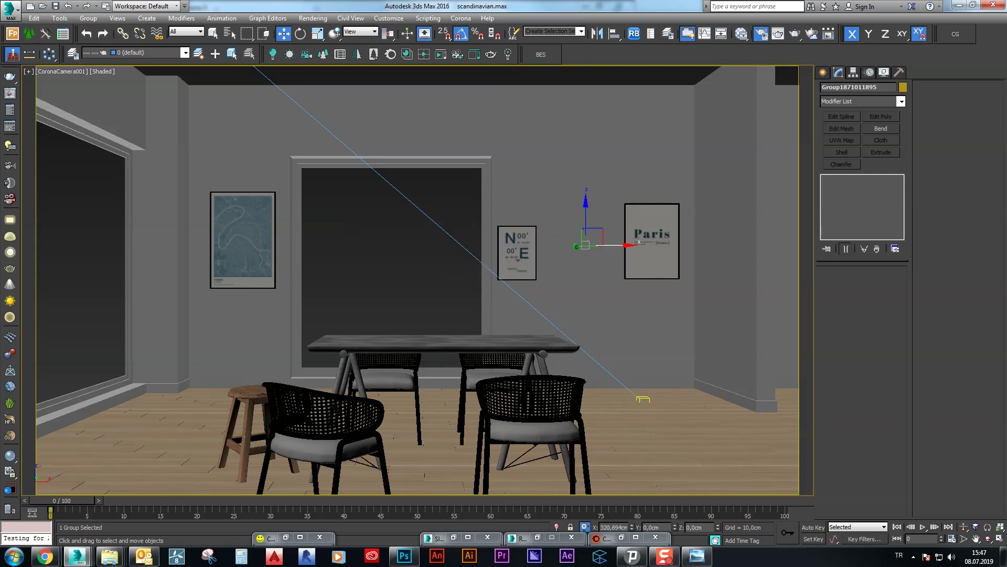
click(593, 241)
key(F3)
click(522, 252)
key(F3)
drag(524, 252, 609, 247)
Run the Corona material converter on the left poster group
click(243, 241)
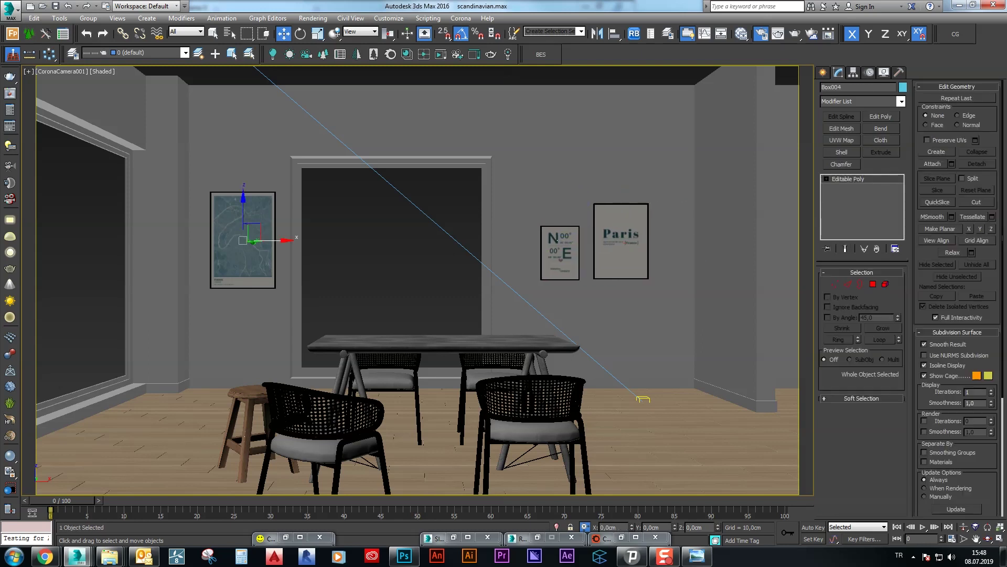
key(F3)
click(243, 240)
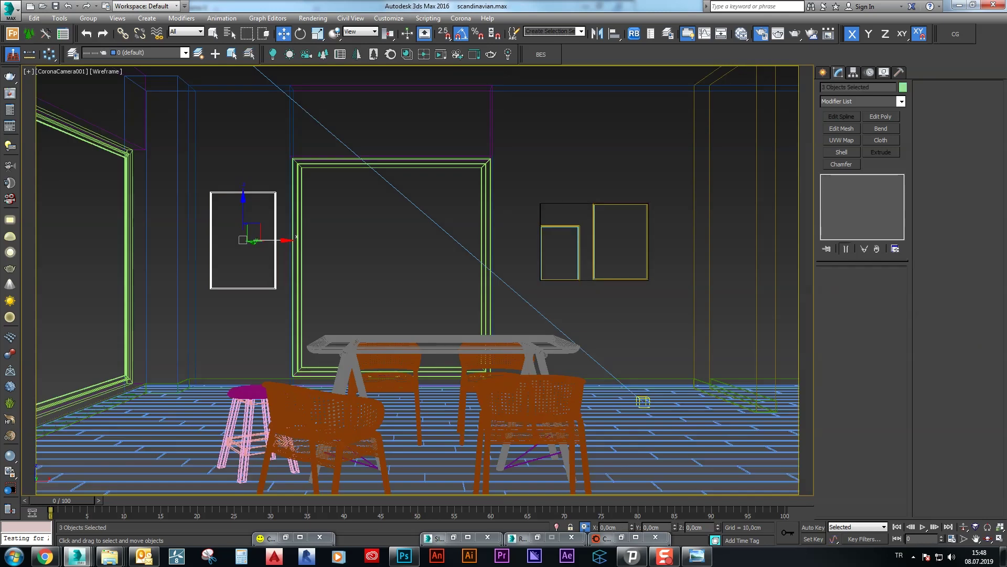
key(F3)
right_click(243, 241)
click(284, 368)
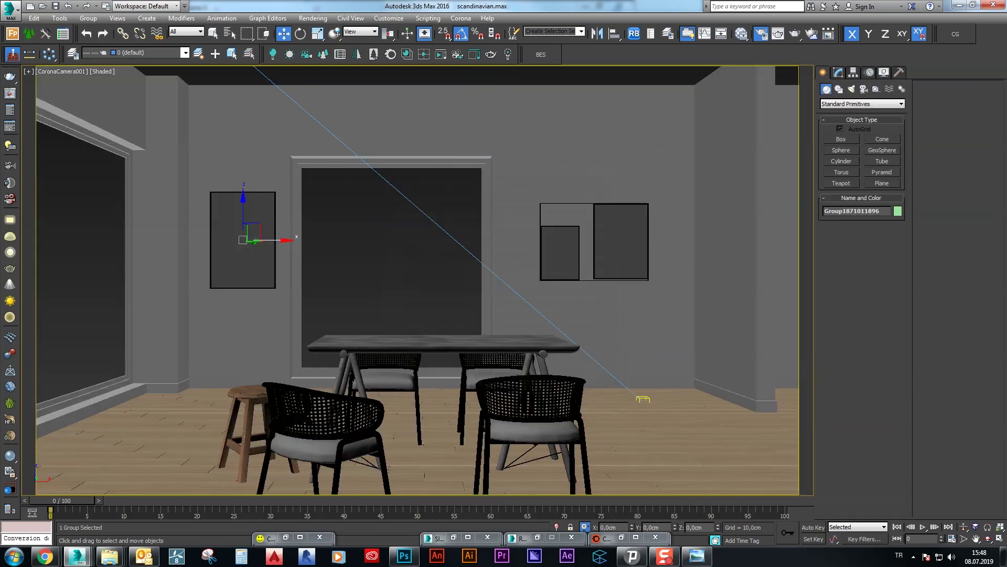
Move the stool further left along the floor
click(557, 240)
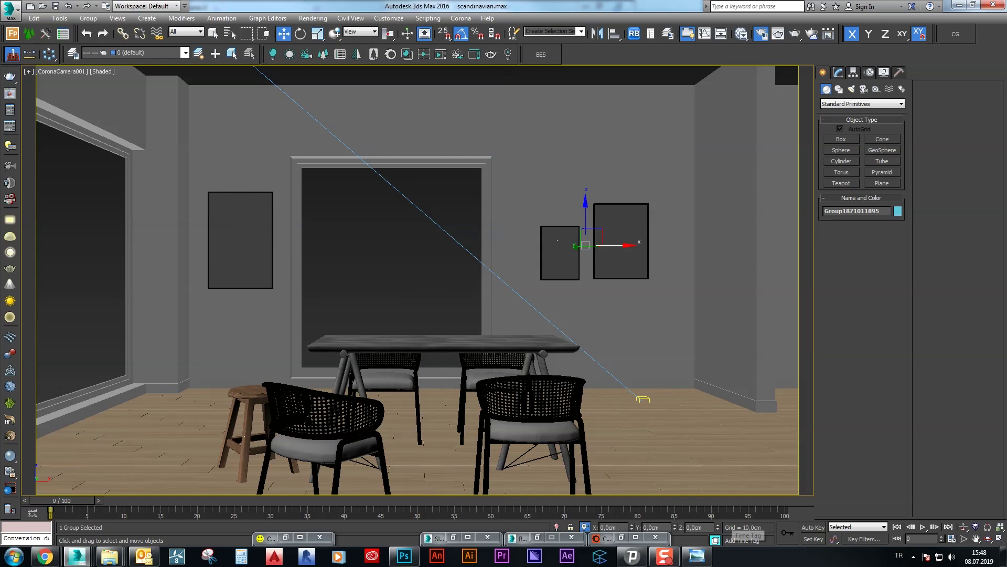
drag(249, 415, 220, 417)
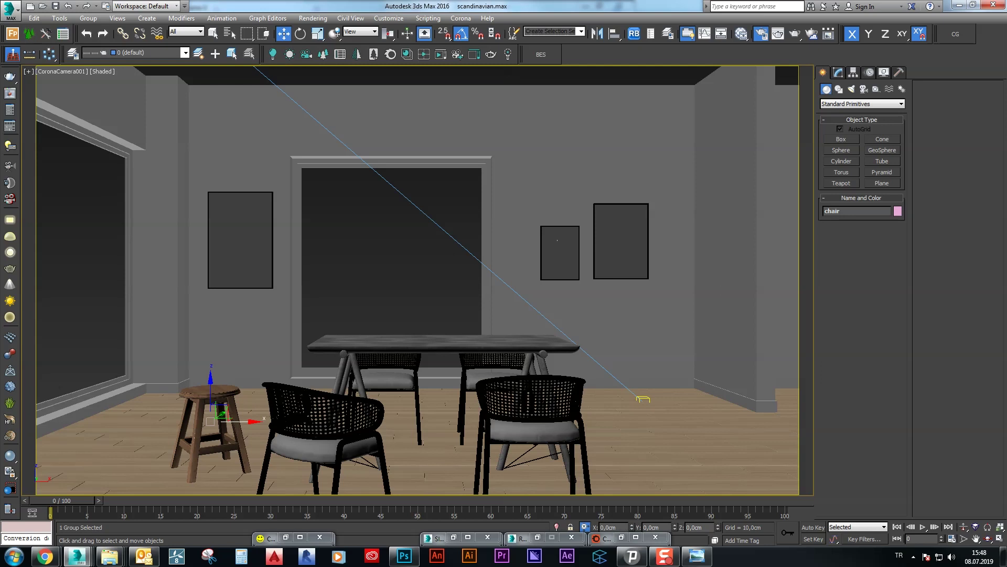
click(267, 537)
Render a Corona preview of the camera view
key(shift+q)
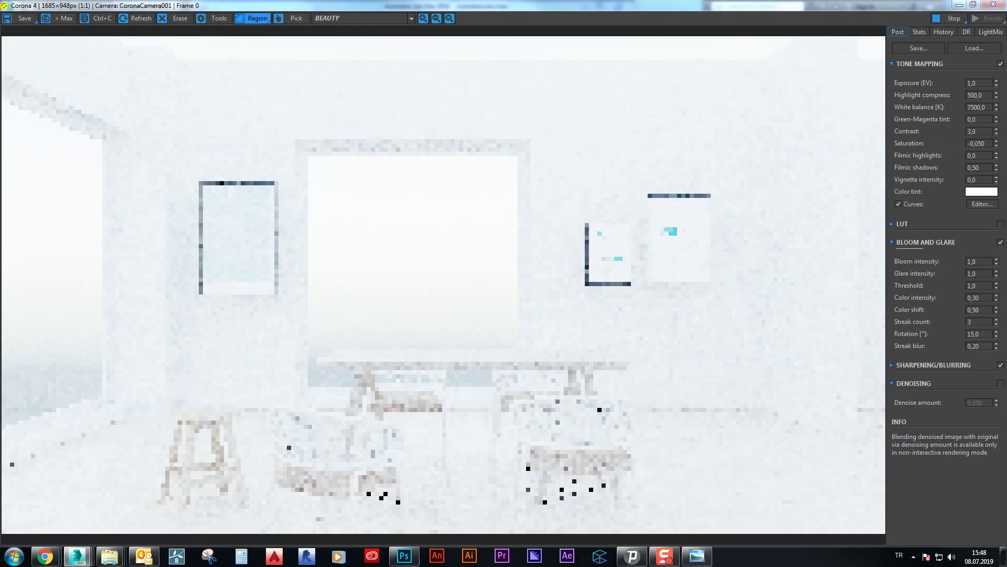
click(959, 5)
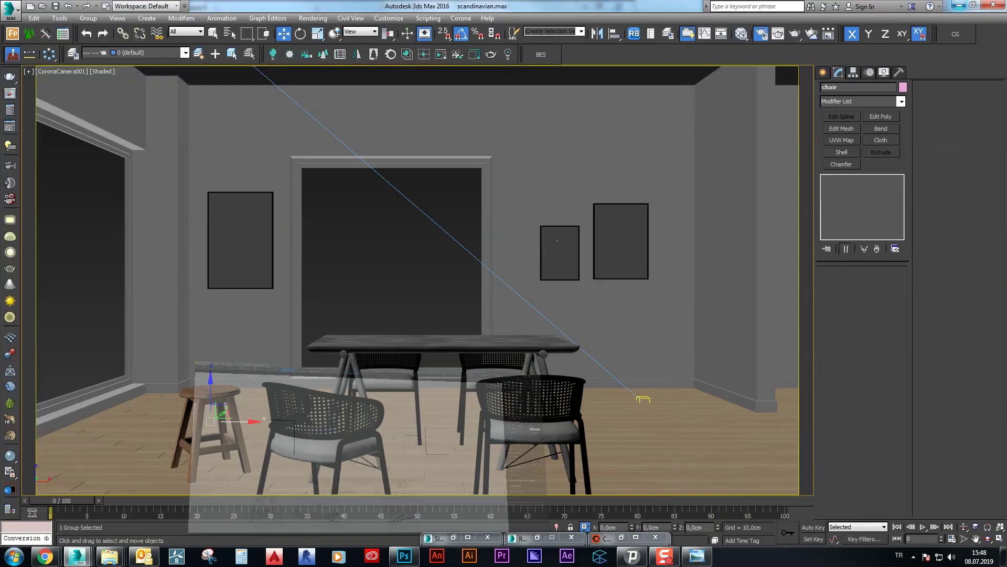
right_click(587, 162)
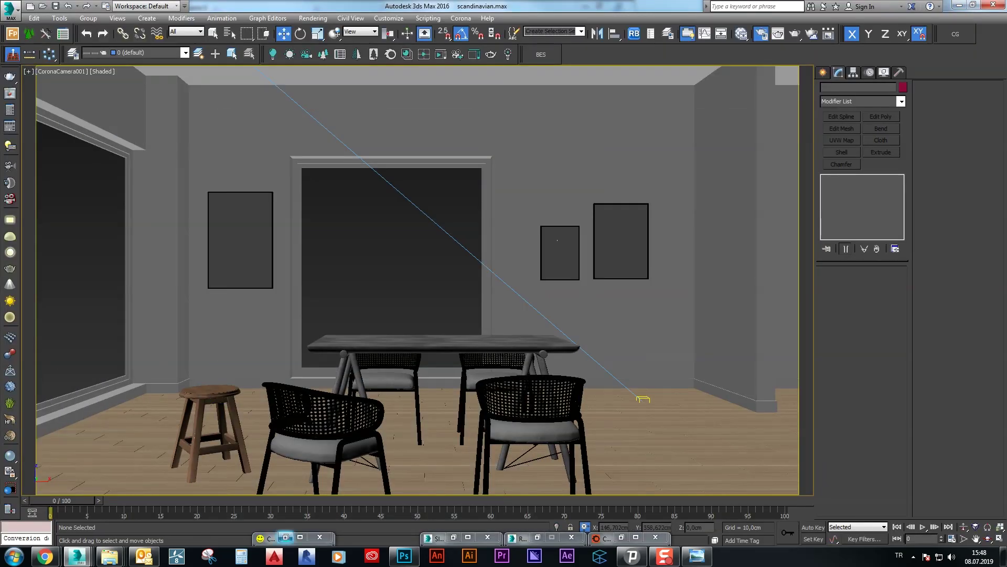
key(shift+q)
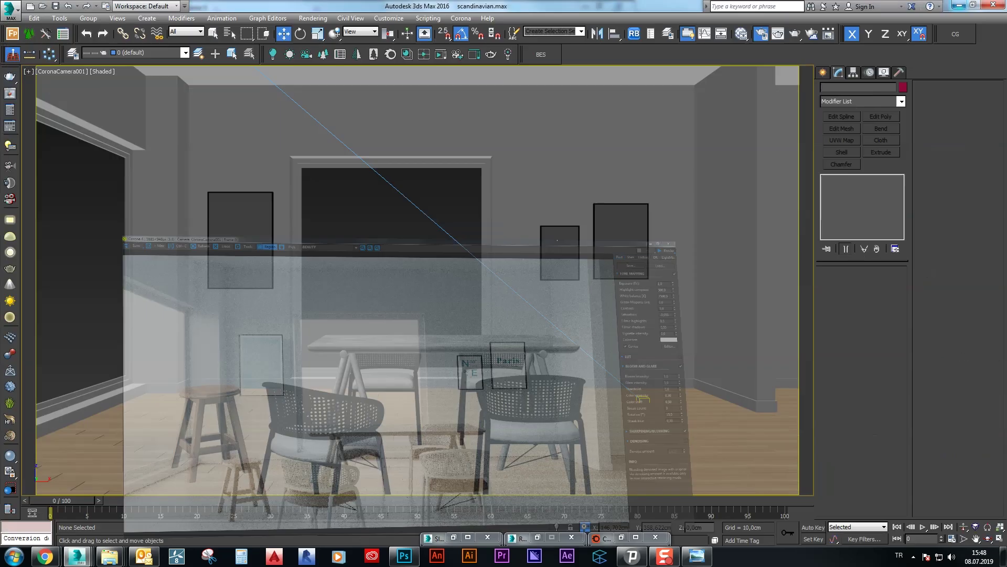
click(959, 5)
Select both poster groups and move them toward the wall in Top wireframe view
ctrl+click(240, 240)
key(t)
drag(447, 252, 447, 192)
Nudge the two selected poster groups slightly up in plan, then deselect
scroll(635, 212, up, 5)
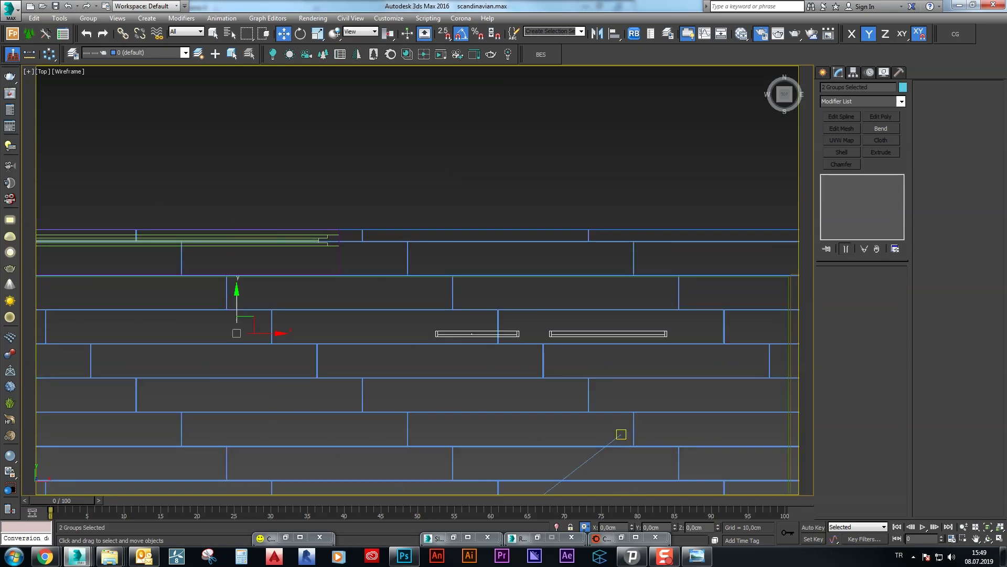
scroll(541, 320, down, 3)
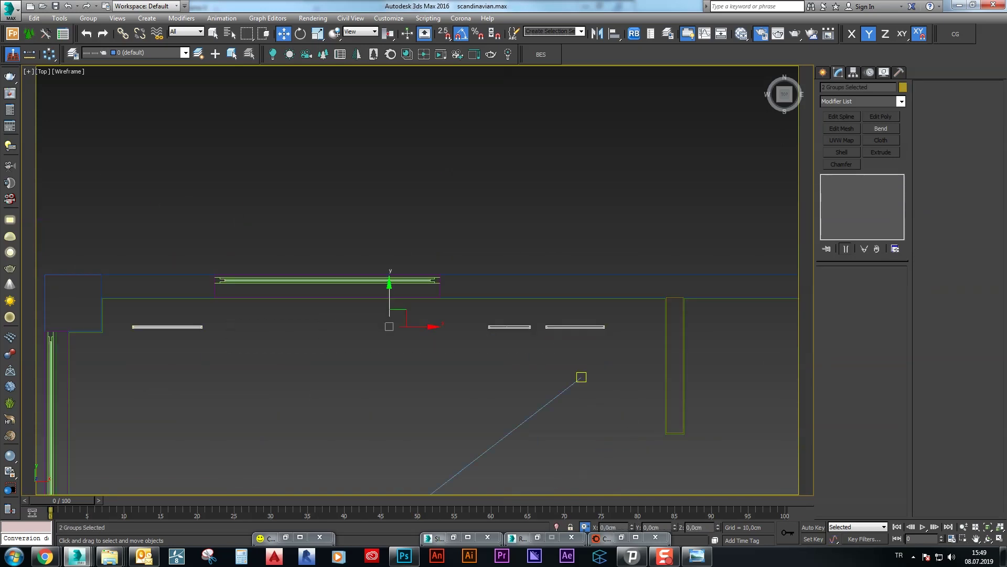
scroll(420, 325, up, 3)
drag(419, 325, 788, 289)
scroll(788, 289, up, 4)
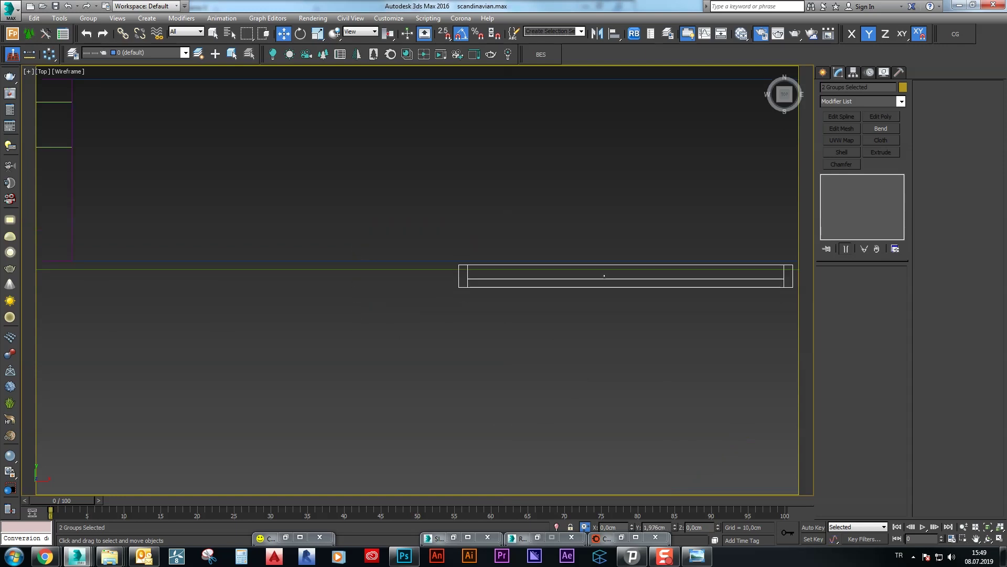
key(ctrl+d)
Switch to CoronaCamera001 in shaded mode and start the interactive Corona render
key(c)
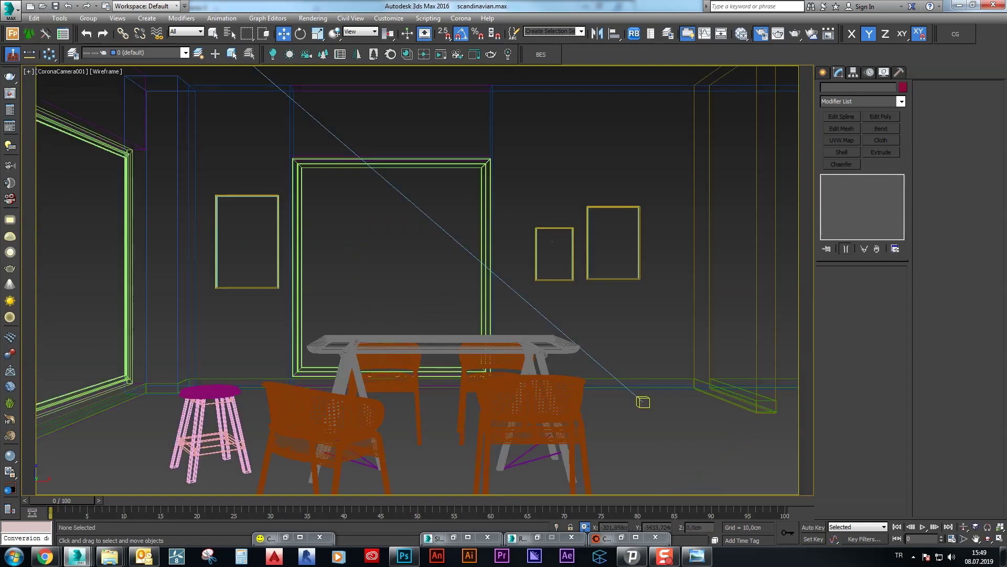
key(F3)
key(shift+q)
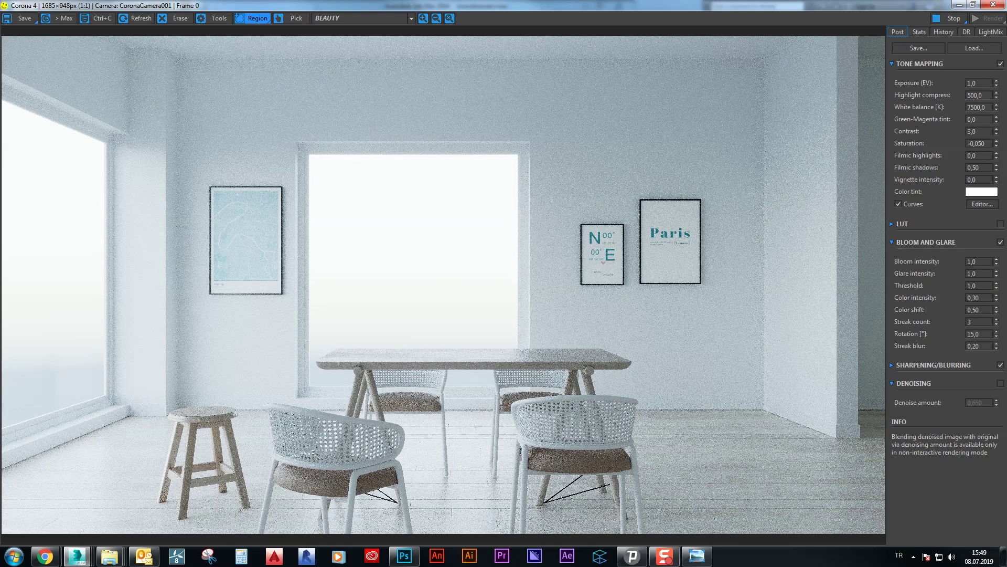
Set Corona exposure to 1,20 and white balance to 7000 K
text(1,5)
key(Return)
text(1,2)
key(Return)
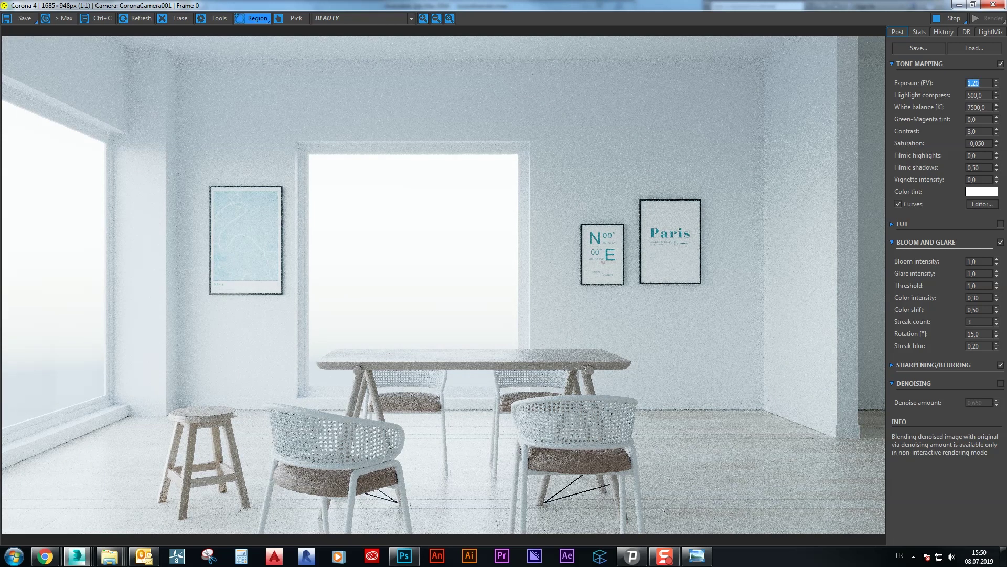
text(650)
key(Return)
Enable LUT grading and apply the Adanmq_Advantix_100 preset after comparing others
click(1001, 223)
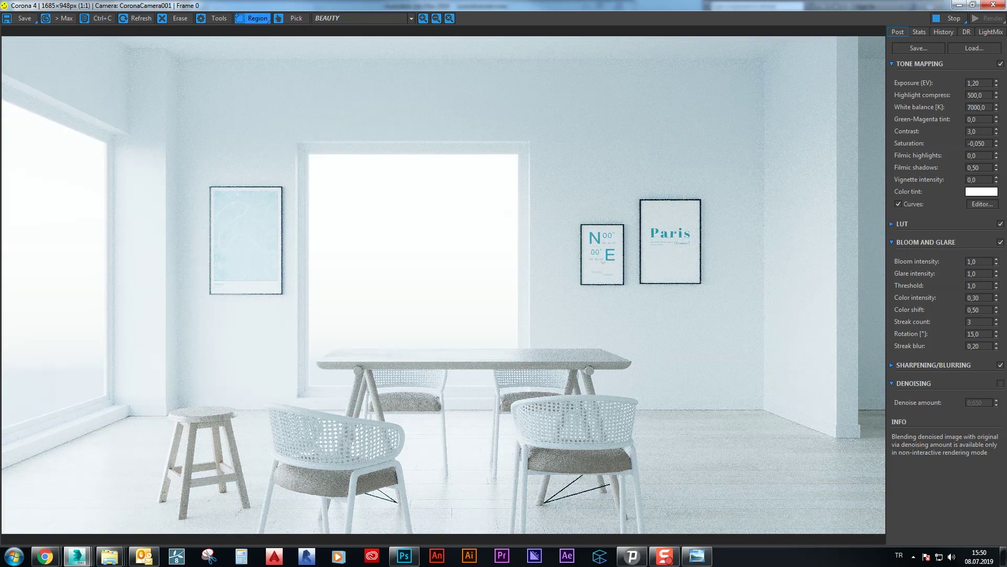
click(902, 223)
click(994, 255)
click(934, 268)
click(994, 255)
key(Down)
key(Down)
key(Down)
key(Down)
key(Down)
key(Down)
key(Down)
key(Down)
key(Down)
key(Down)
key(Down)
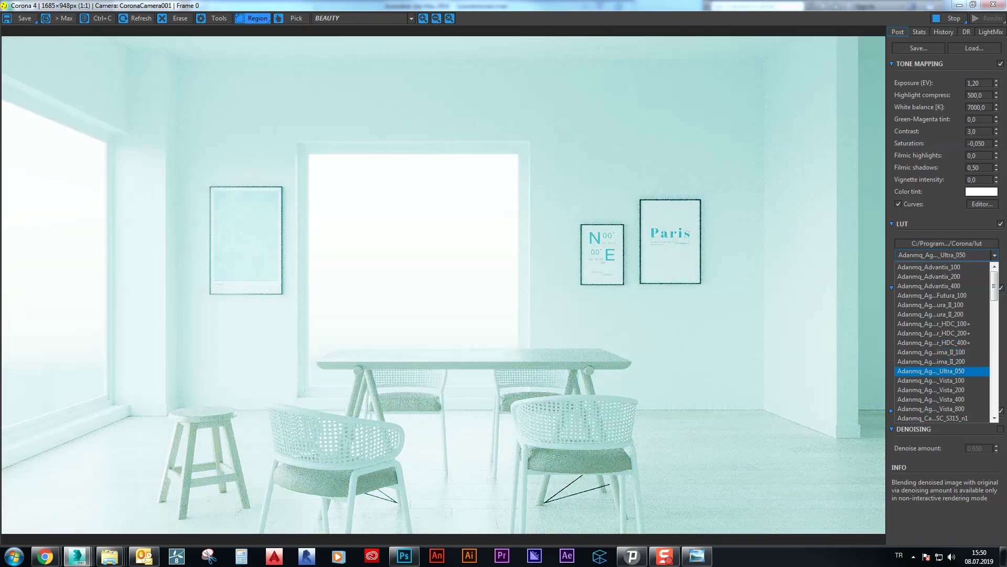
key(Down)
key(Down)
key(Down)
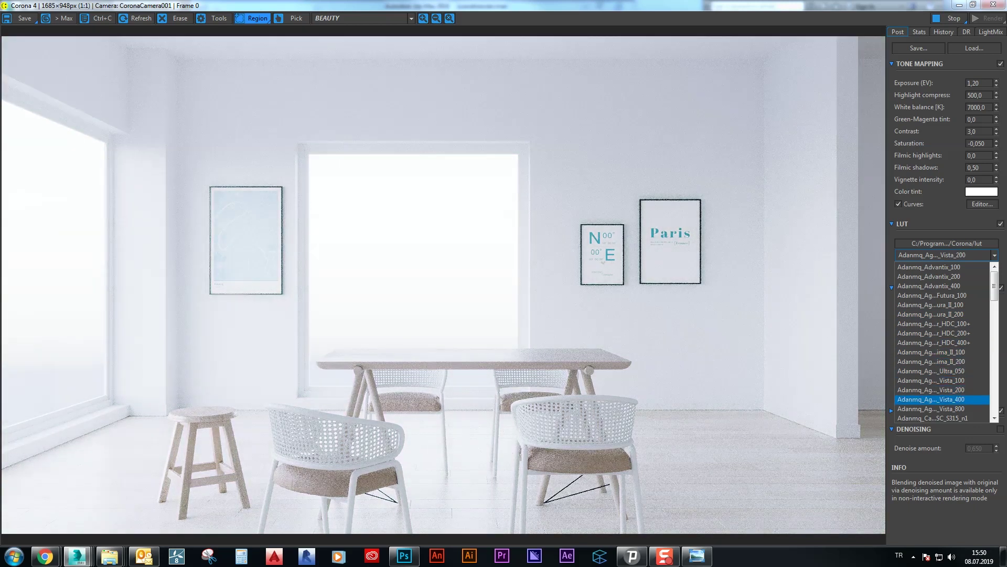
key(Home)
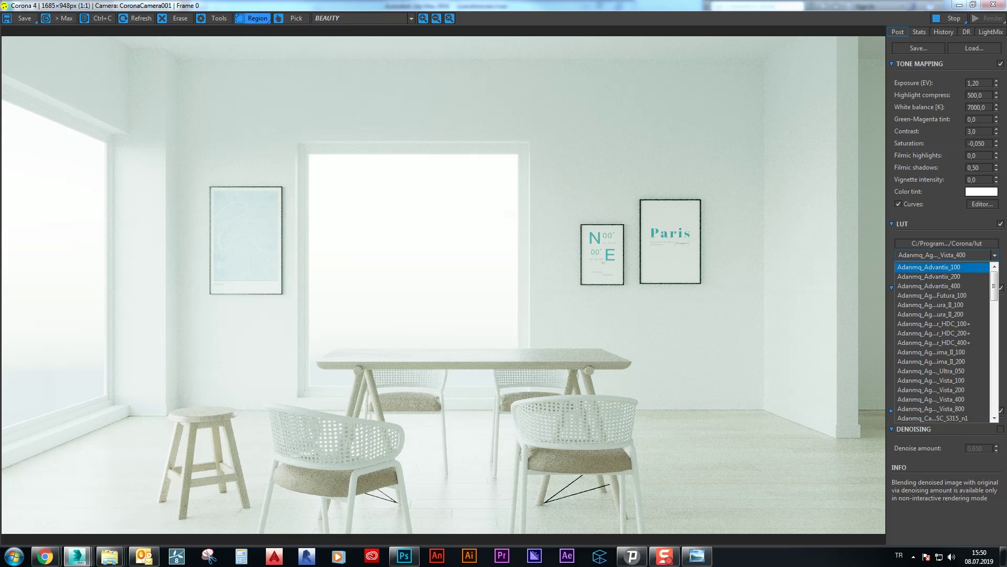
key(Return)
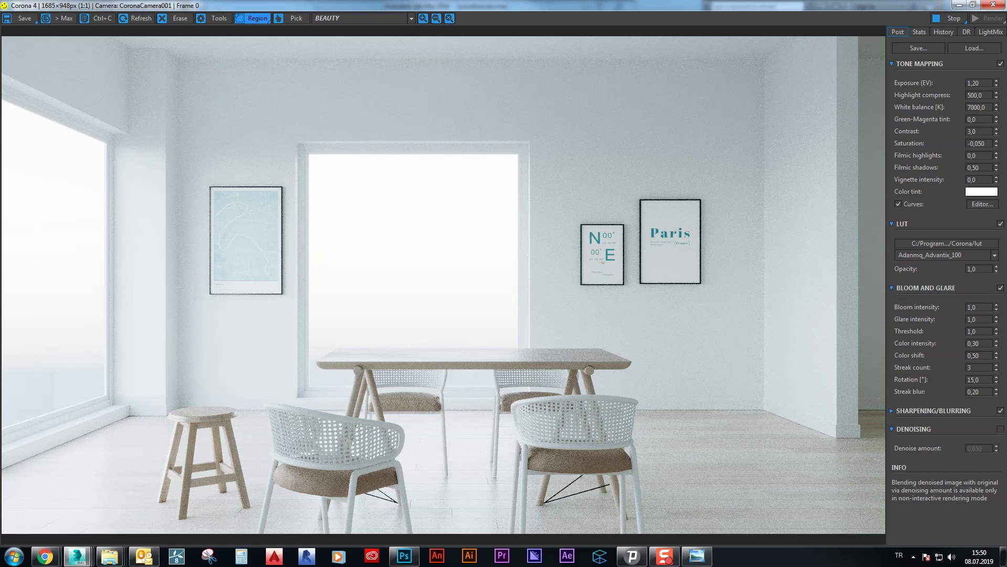
Shift the left poster slightly further left in the camera view
click(959, 5)
click(249, 241)
drag(249, 241, 241, 241)
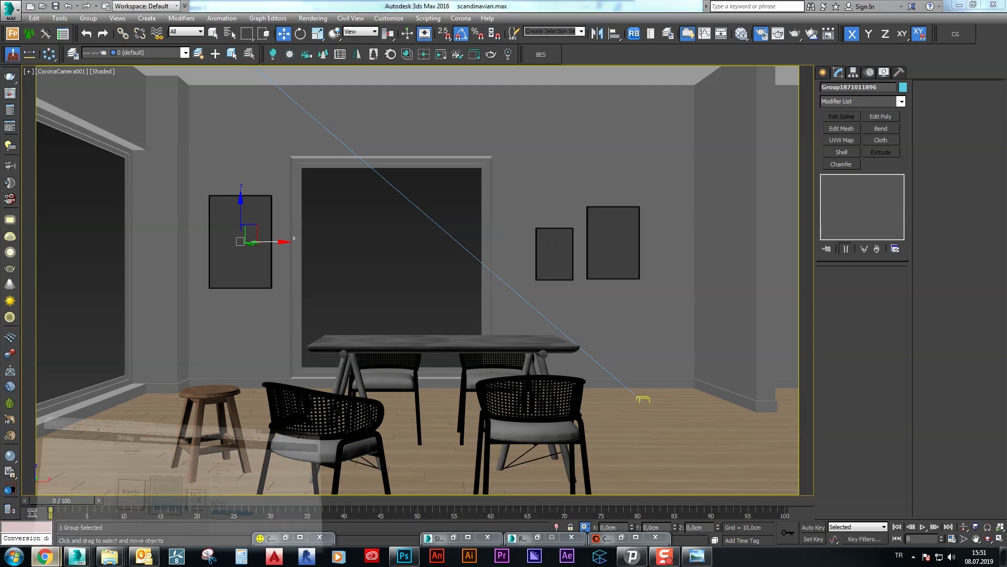
On 3dsky, list the free models in the Plants category
click(45, 555)
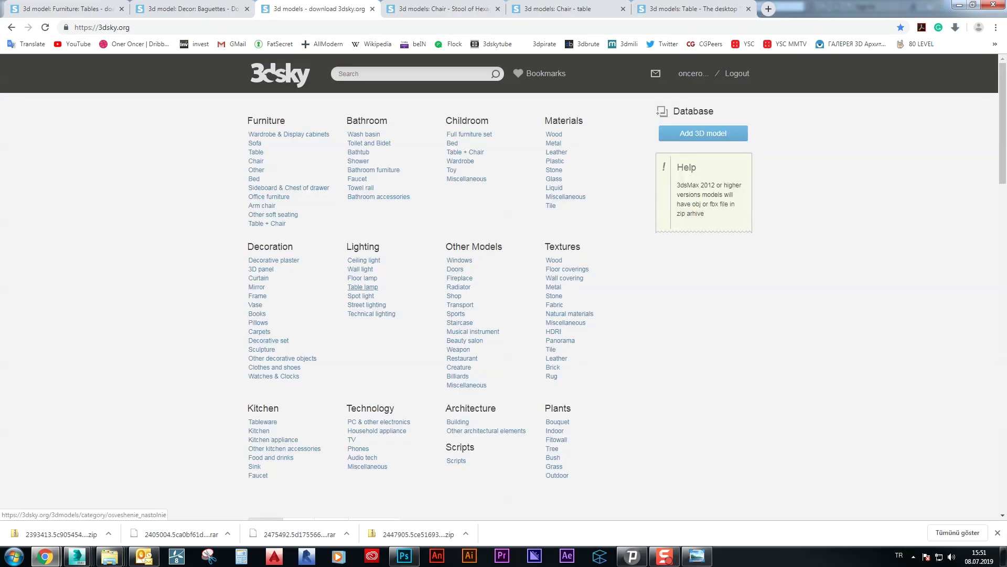
click(557, 408)
click(331, 250)
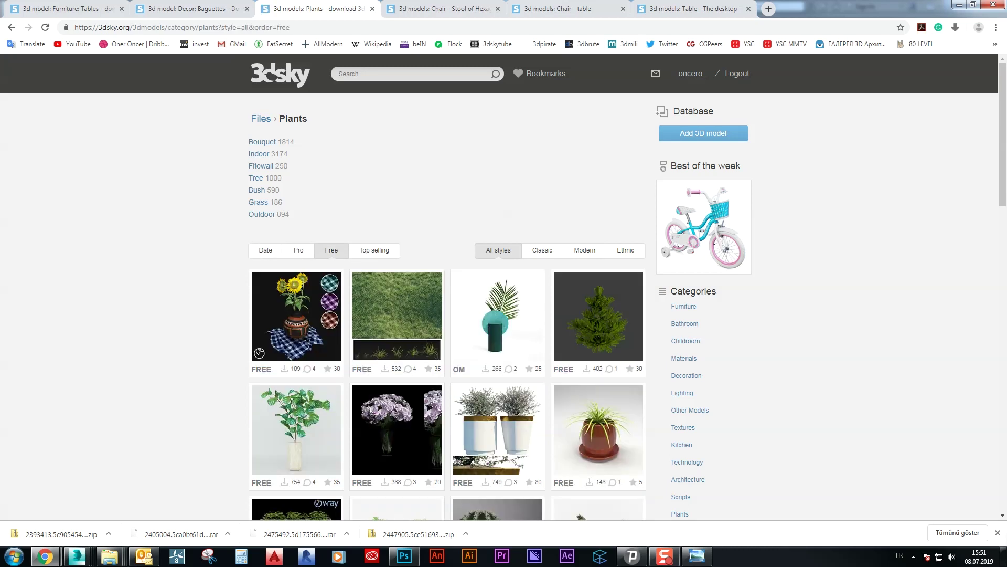
scroll(503, 283, down, 4)
scroll(504, 284, down, 2)
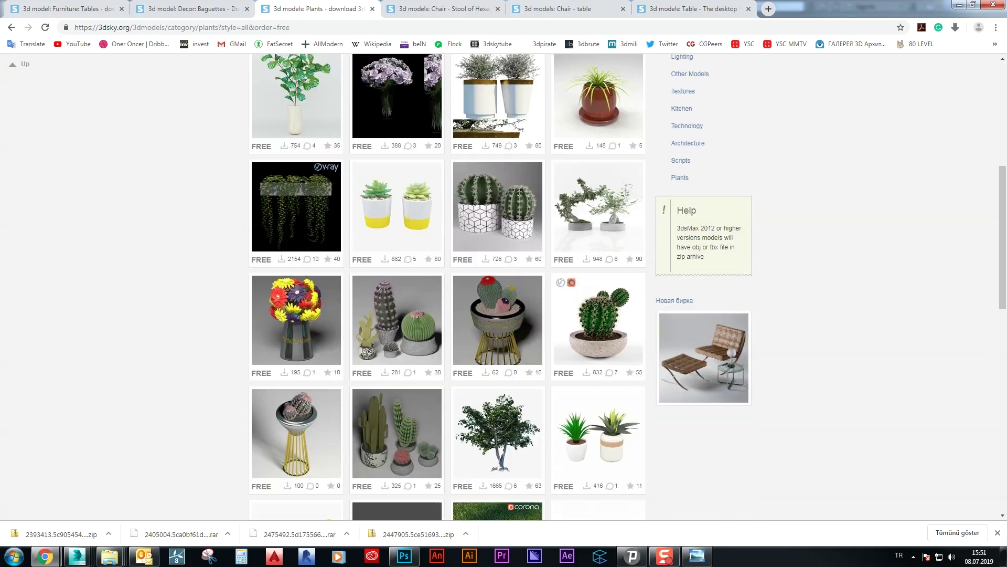
scroll(503, 283, down, 4)
scroll(504, 284, down, 4)
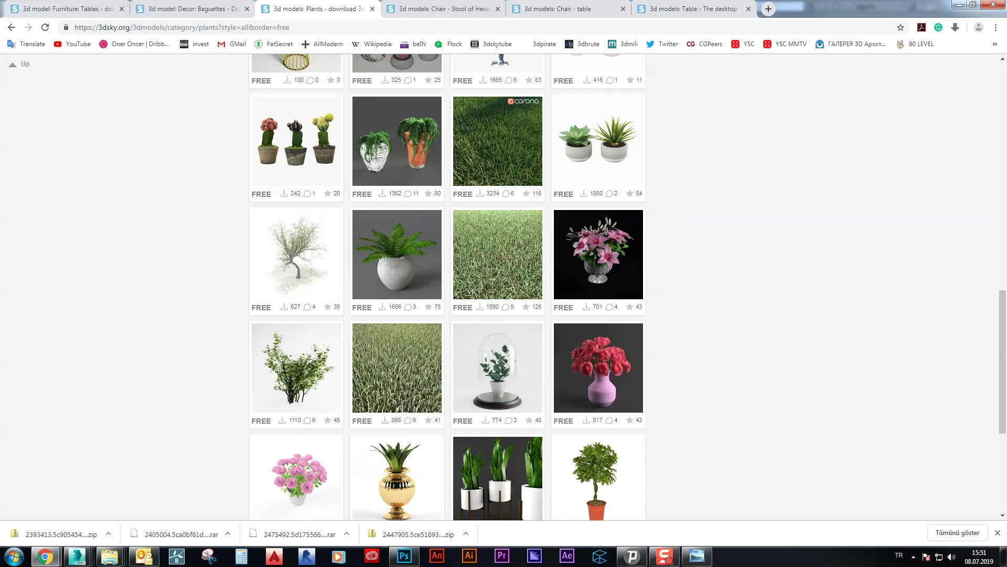
scroll(504, 284, down, 5)
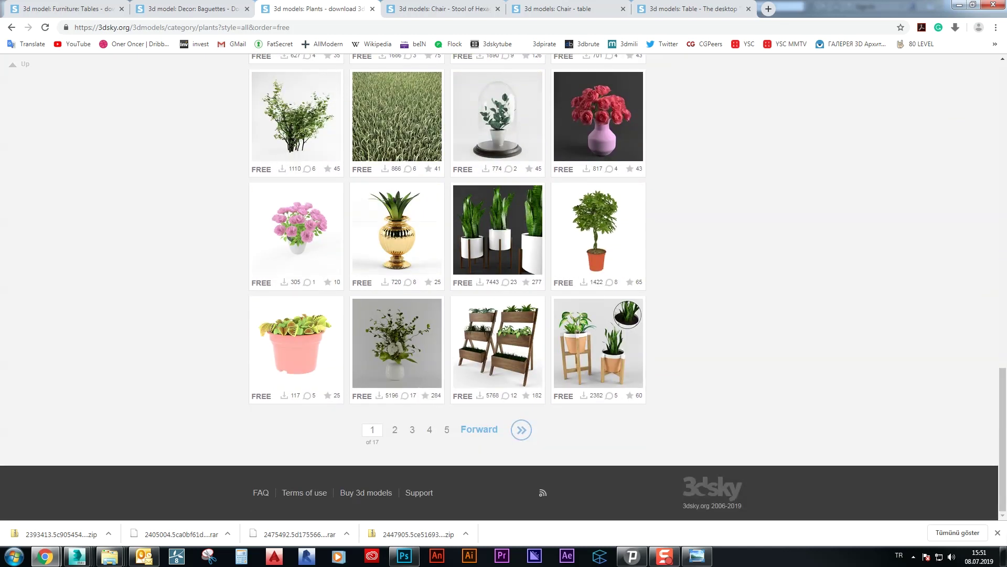
Browse free plant listing pages 2 through 4
click(395, 429)
scroll(395, 429, down, 4)
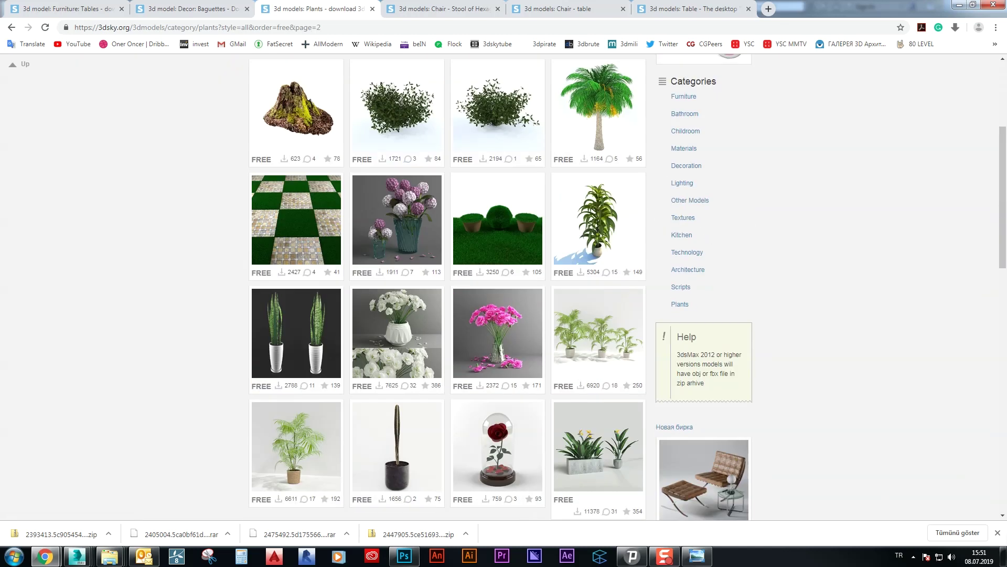
scroll(504, 284, down, 1)
scroll(503, 283, down, 2)
scroll(504, 284, down, 1)
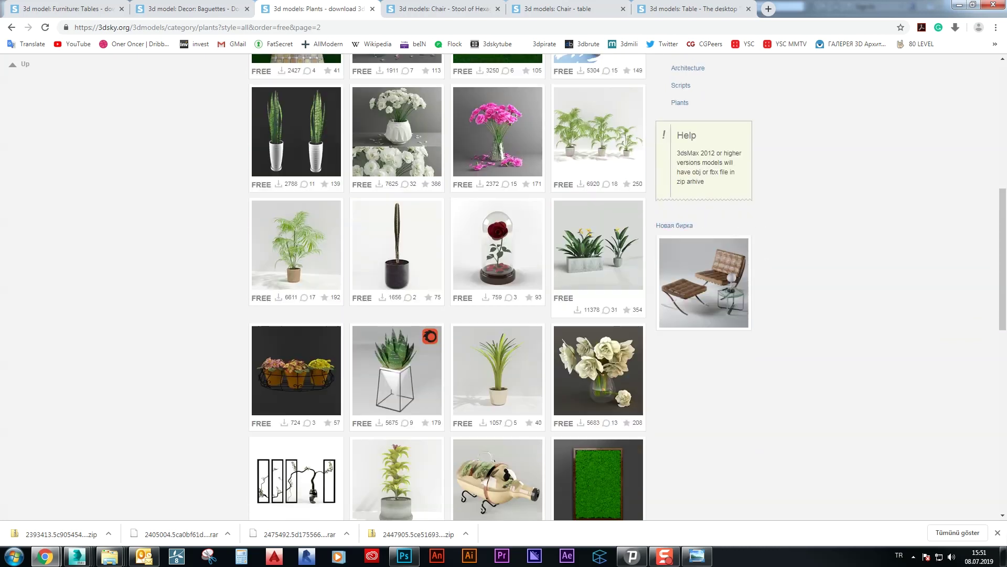
scroll(504, 283, down, 5)
scroll(503, 283, down, 5)
scroll(455, 428, down, 2)
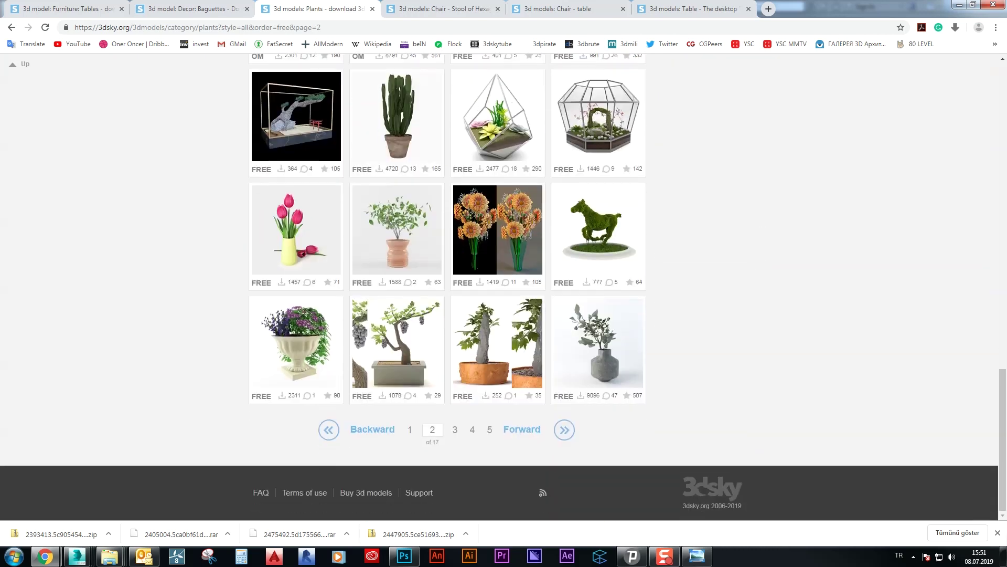
click(455, 428)
scroll(504, 283, down, 2)
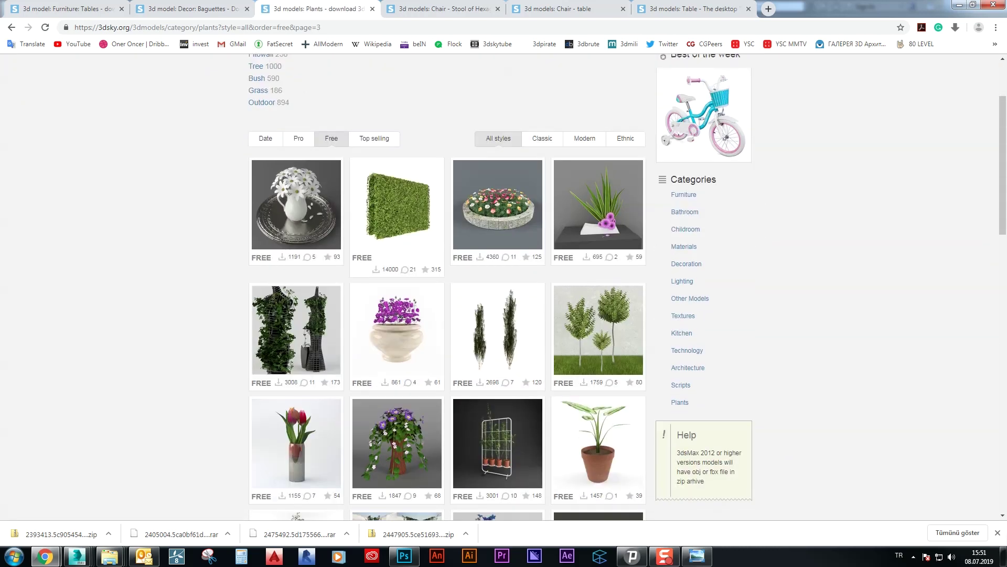
scroll(504, 283, down, 4)
scroll(503, 283, down, 6)
scroll(504, 283, down, 5)
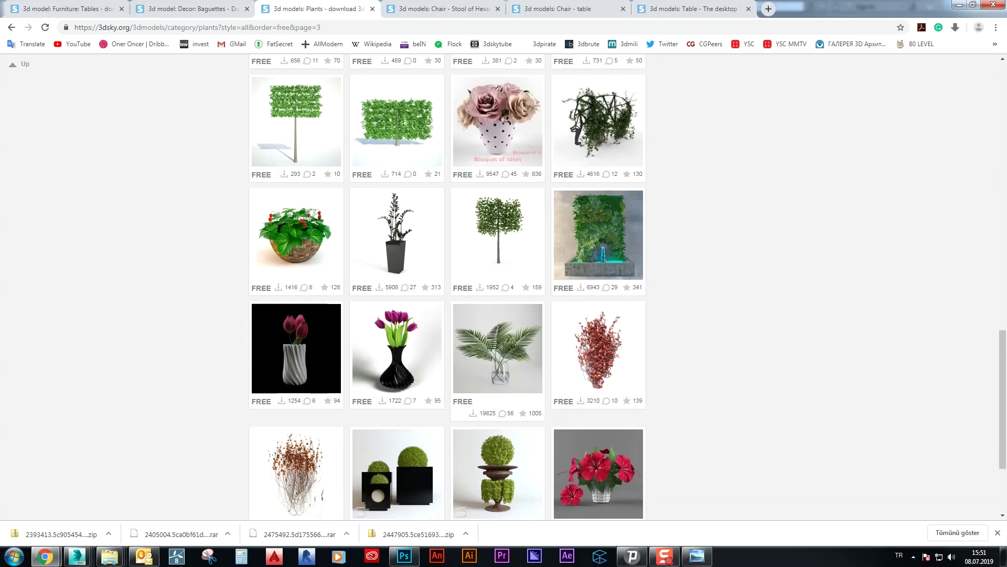
scroll(504, 283, down, 2)
click(472, 474)
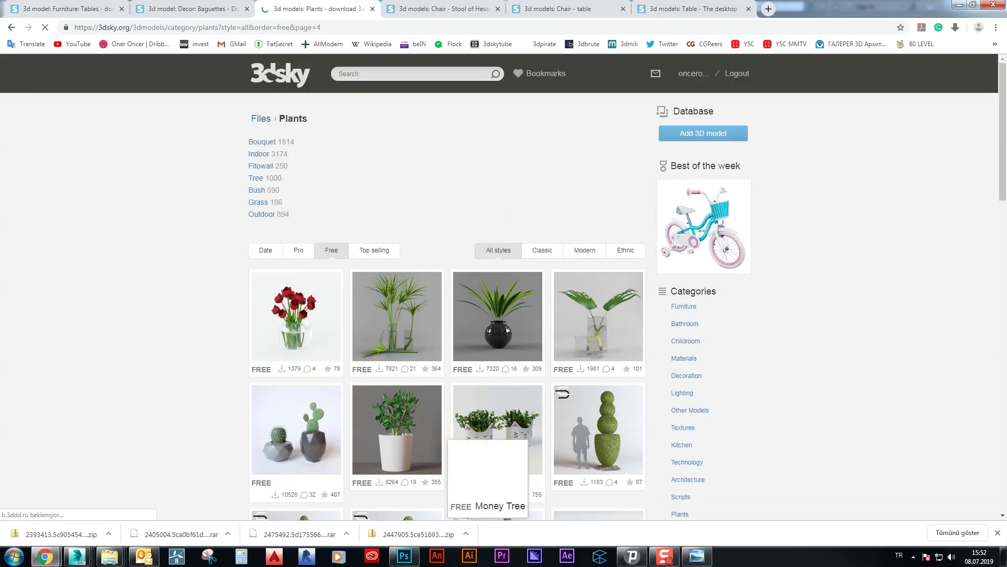
scroll(378, 294, down, 2)
scroll(378, 294, down, 1)
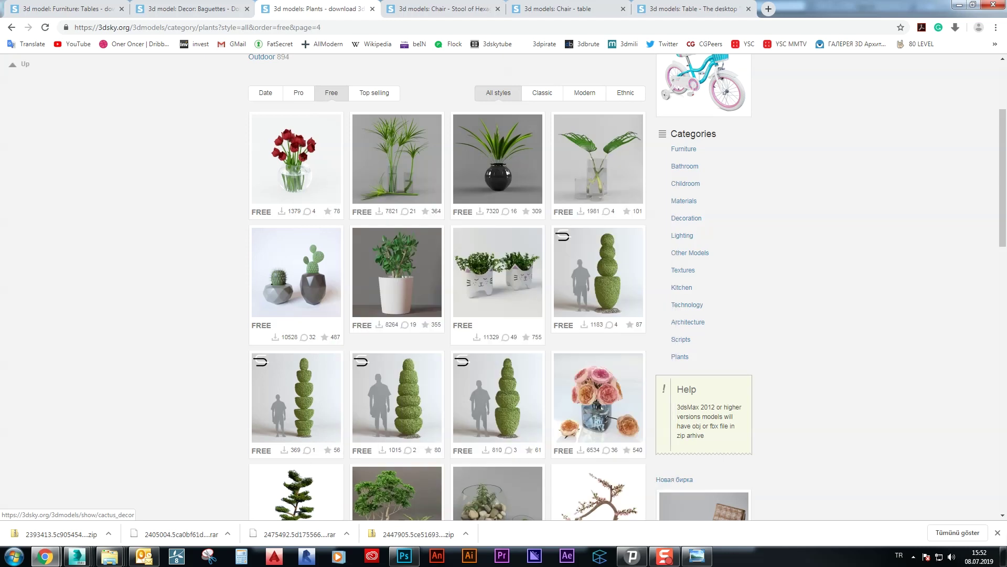
scroll(378, 294, down, 5)
scroll(448, 286, down, 3)
scroll(449, 285, down, 1)
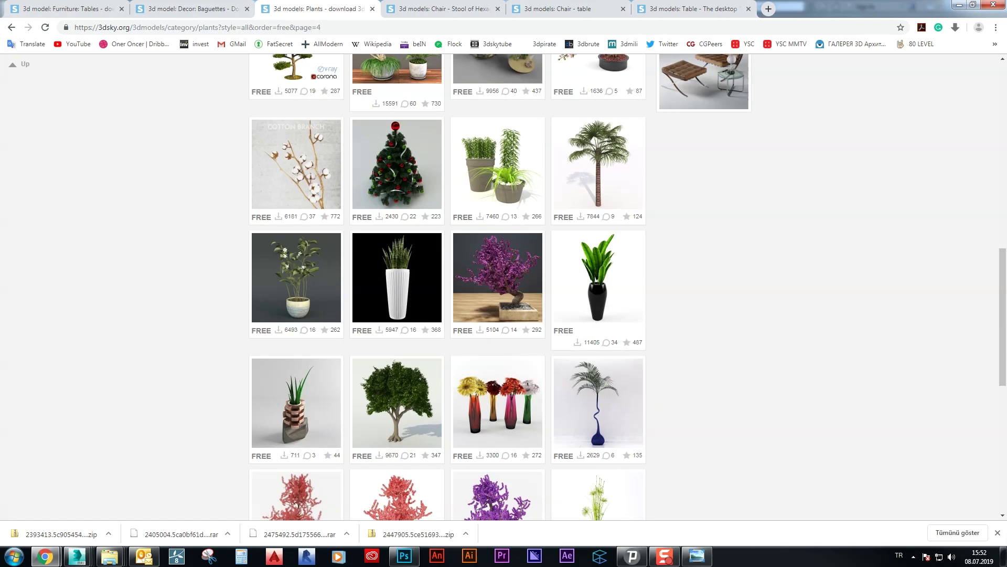
scroll(448, 286, down, 3)
scroll(448, 286, down, 4)
scroll(449, 286, up, 6)
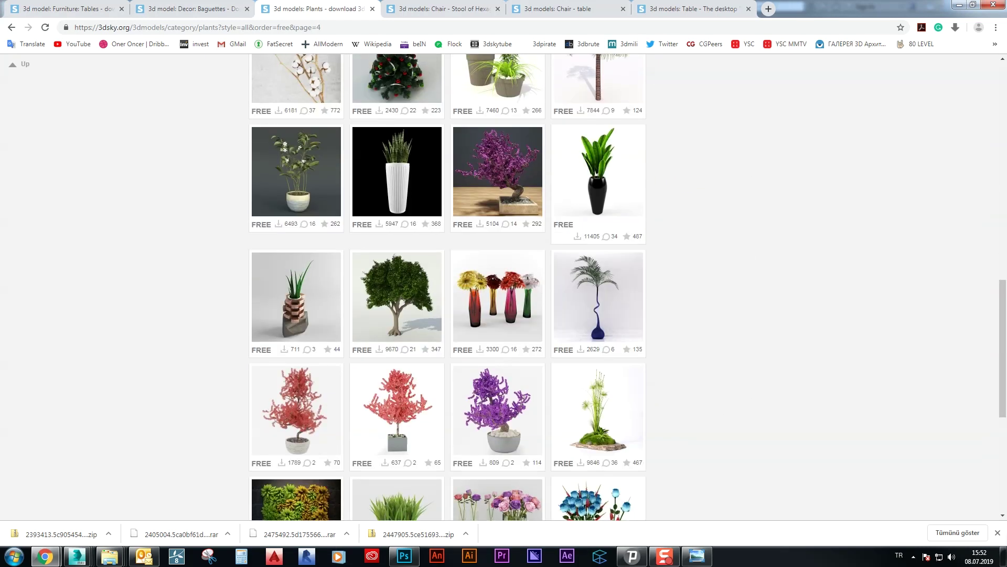
scroll(448, 286, up, 4)
scroll(346, 341, up, 4)
scroll(347, 341, down, 5)
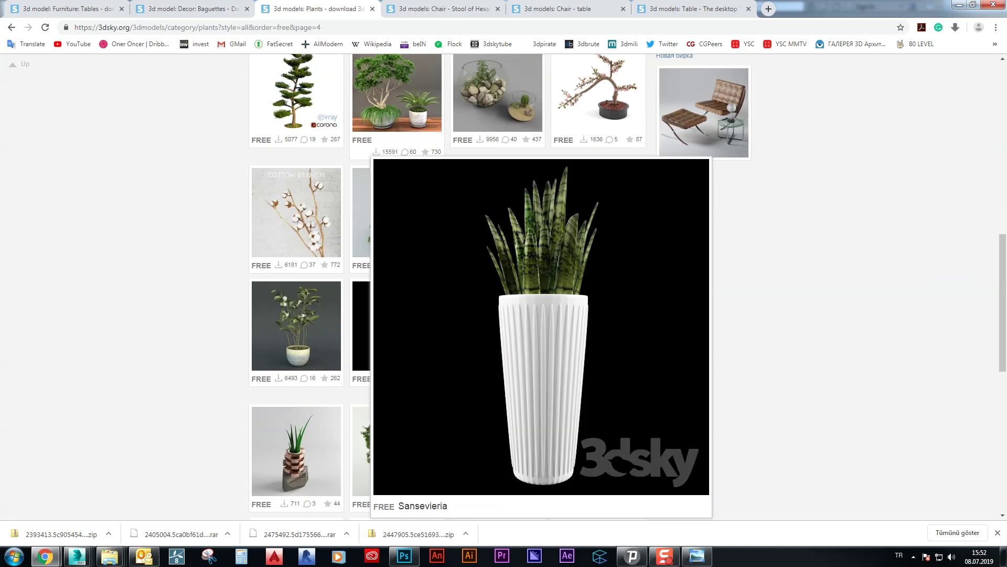
scroll(296, 267, up, 8)
Open the Cactus decor, Rosemary and another plant model in new tabs
middle_click(296, 267)
mouse_move(398, 228)
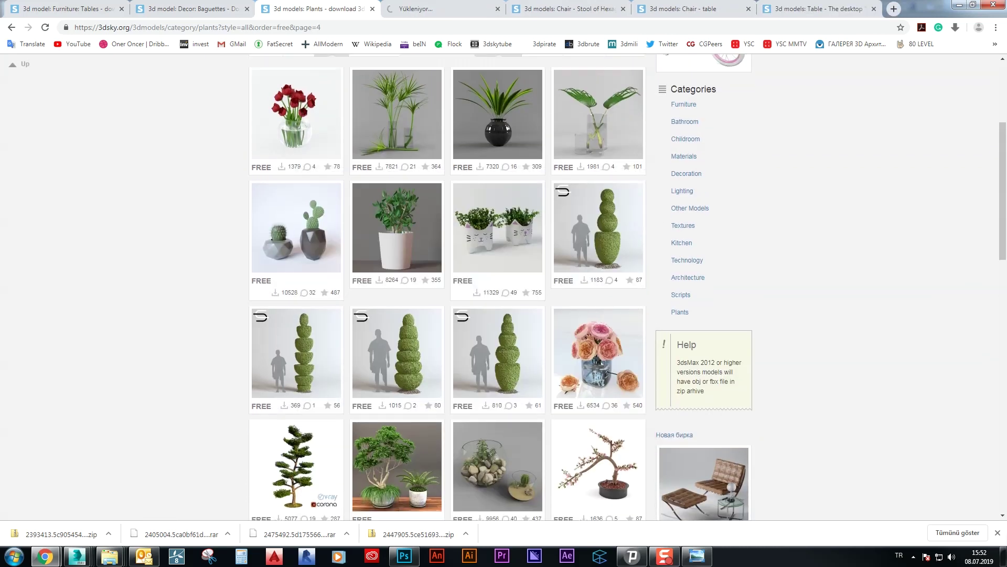
scroll(368, 284, down, 7)
scroll(367, 283, down, 9)
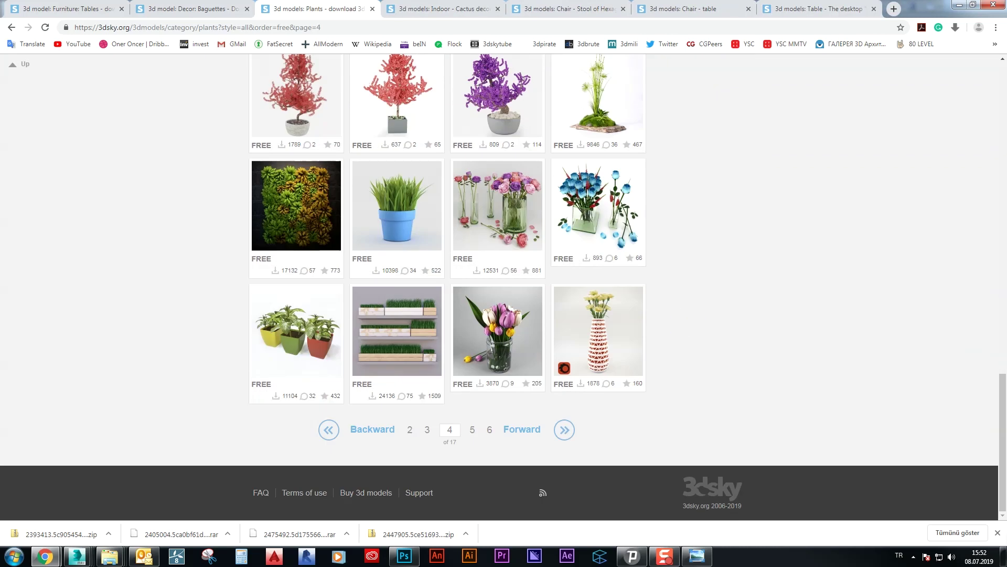
click(472, 429)
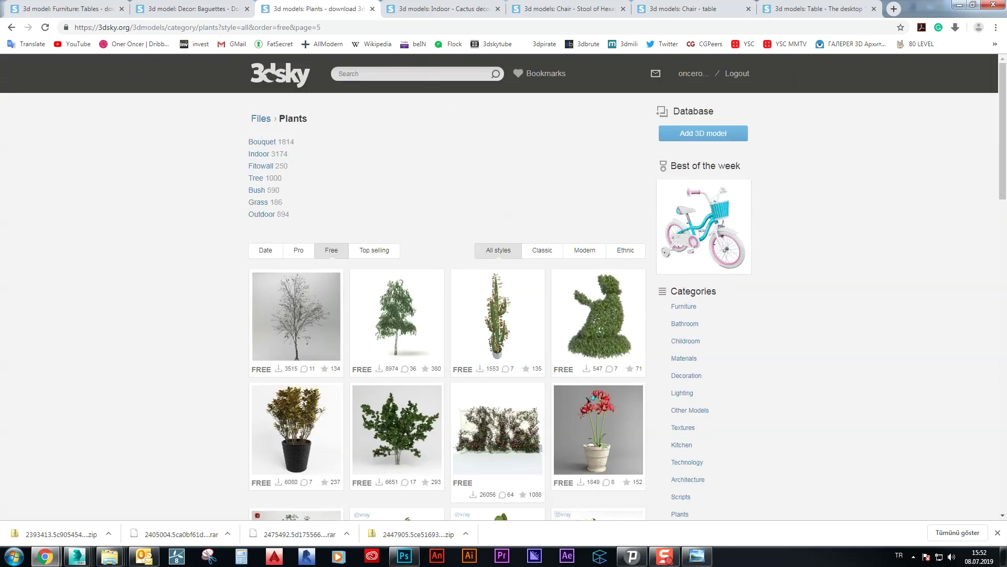
scroll(472, 429, down, 4)
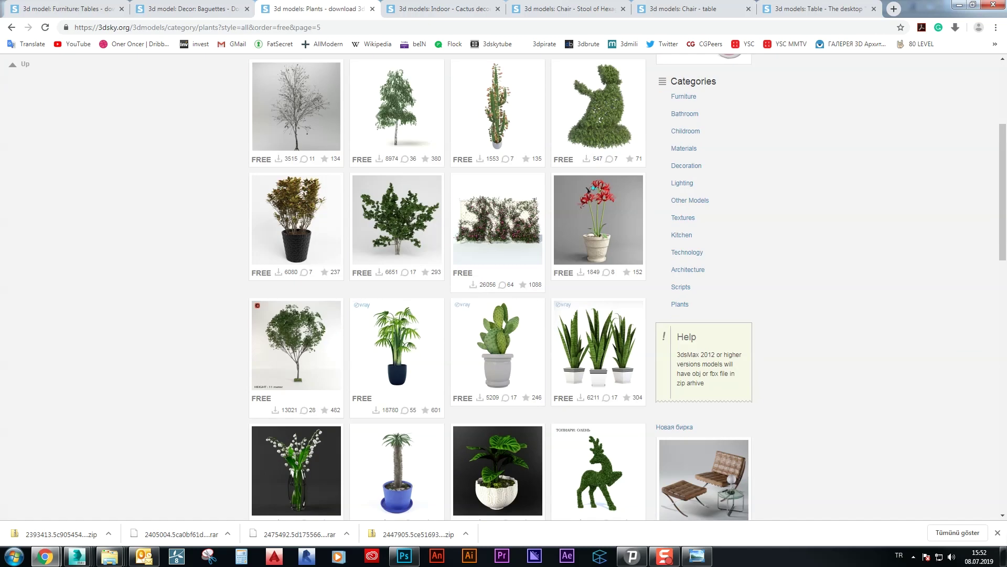
scroll(397, 251, down, 2)
scroll(397, 252, down, 3)
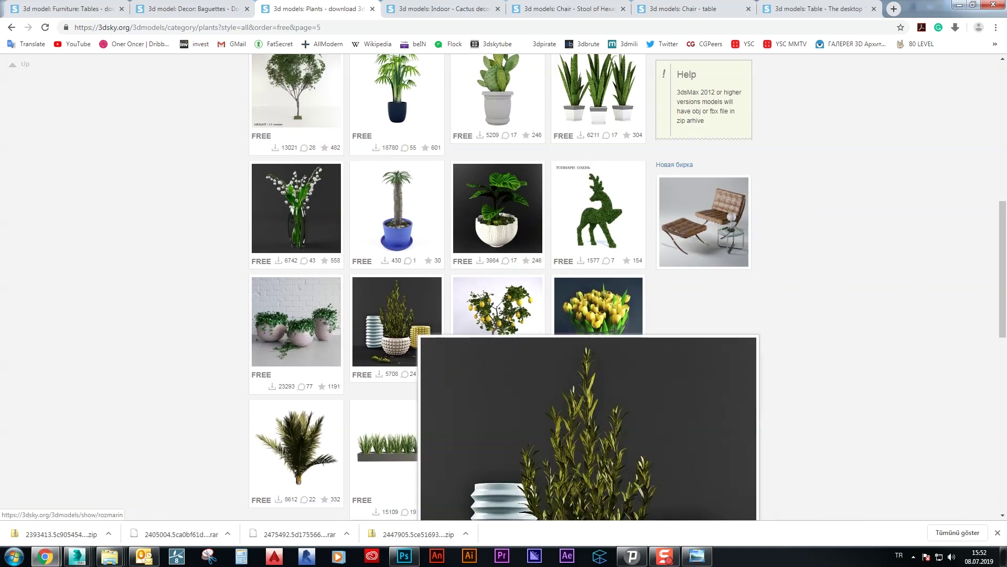
middle_click(397, 321)
scroll(499, 293, down, 4)
scroll(498, 294, down, 1)
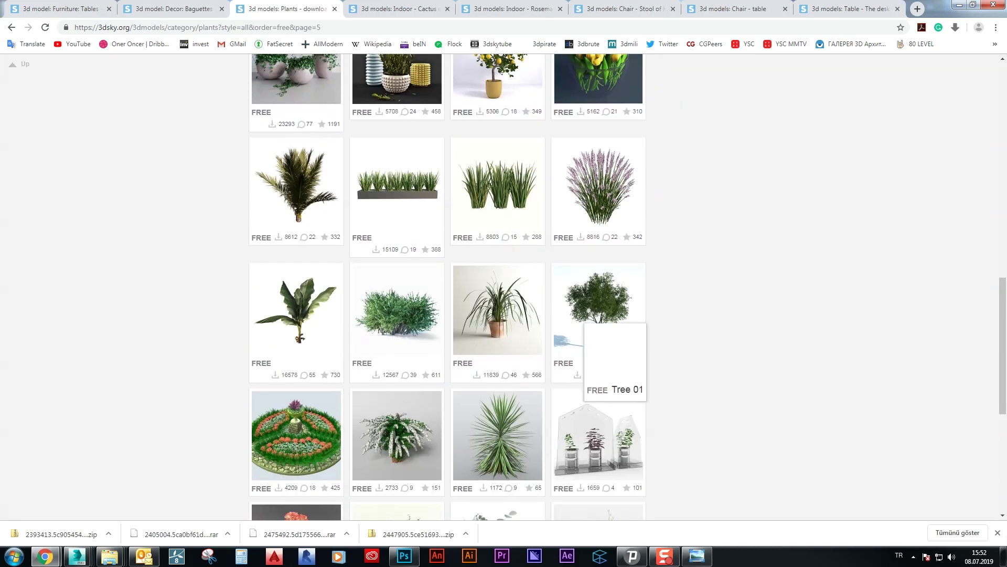
scroll(498, 299, down, 3)
scroll(499, 299, down, 1)
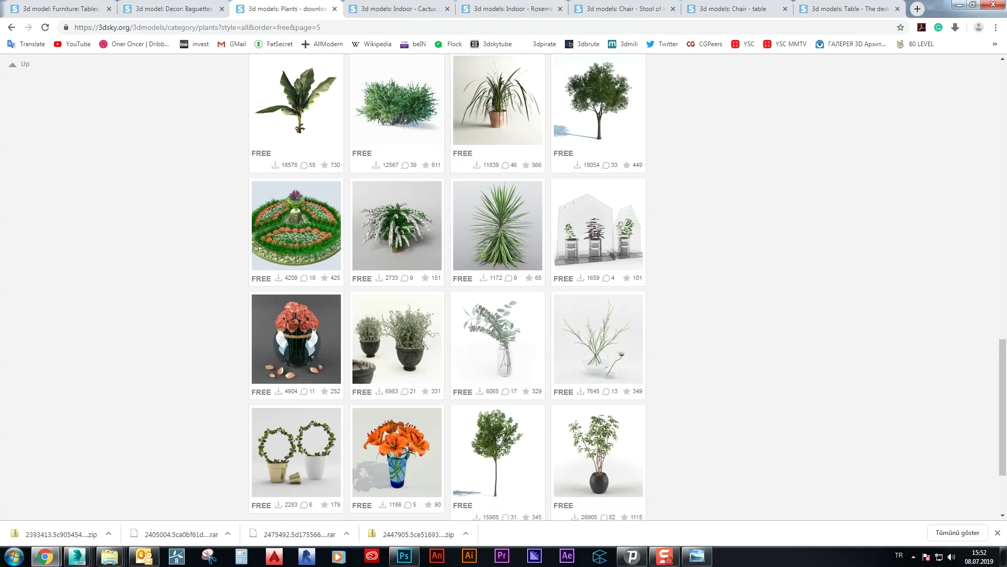
scroll(498, 299, down, 1)
scroll(598, 357, down, 1)
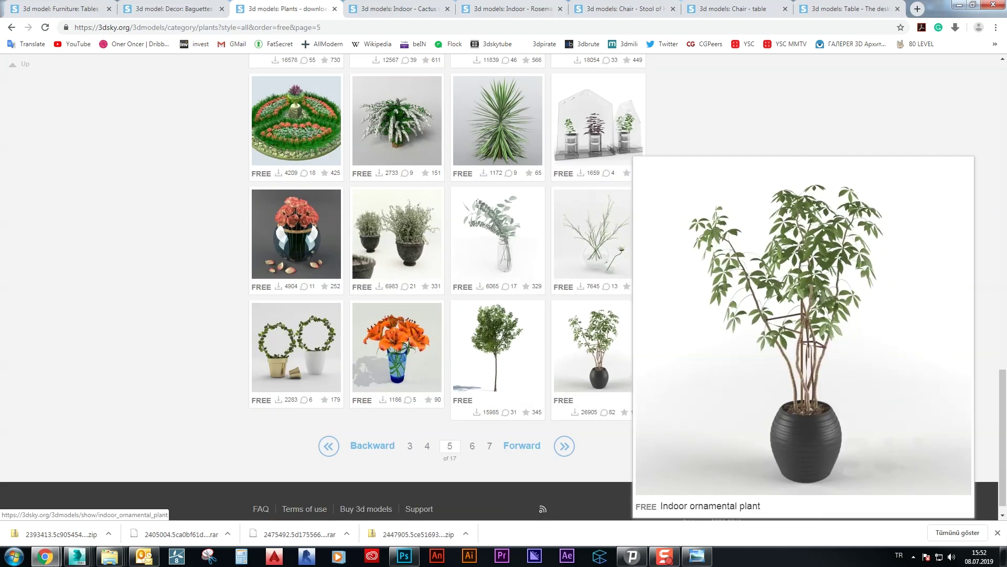
click(472, 446)
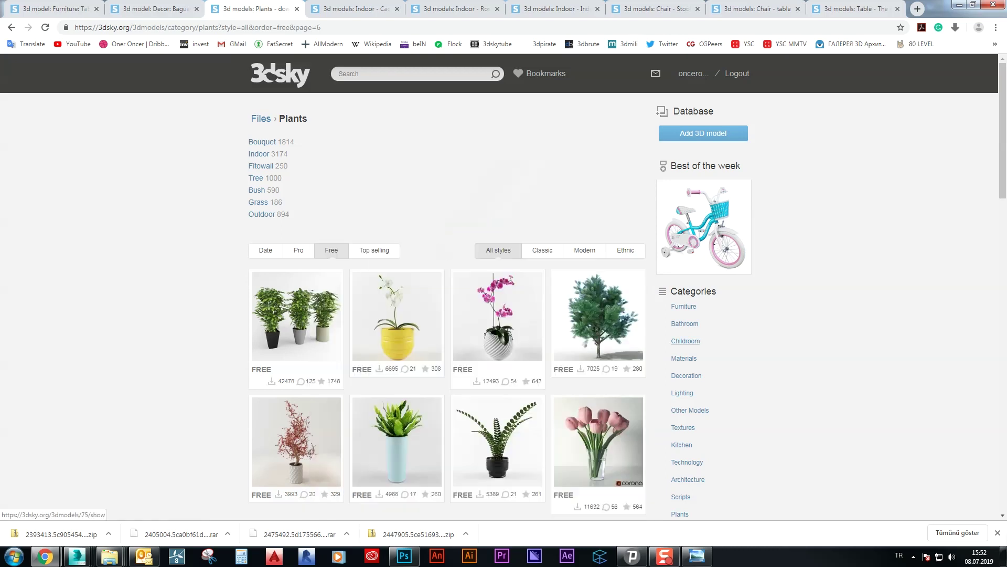
middle_click(280, 314)
scroll(280, 315, down, 3)
scroll(446, 289, down, 3)
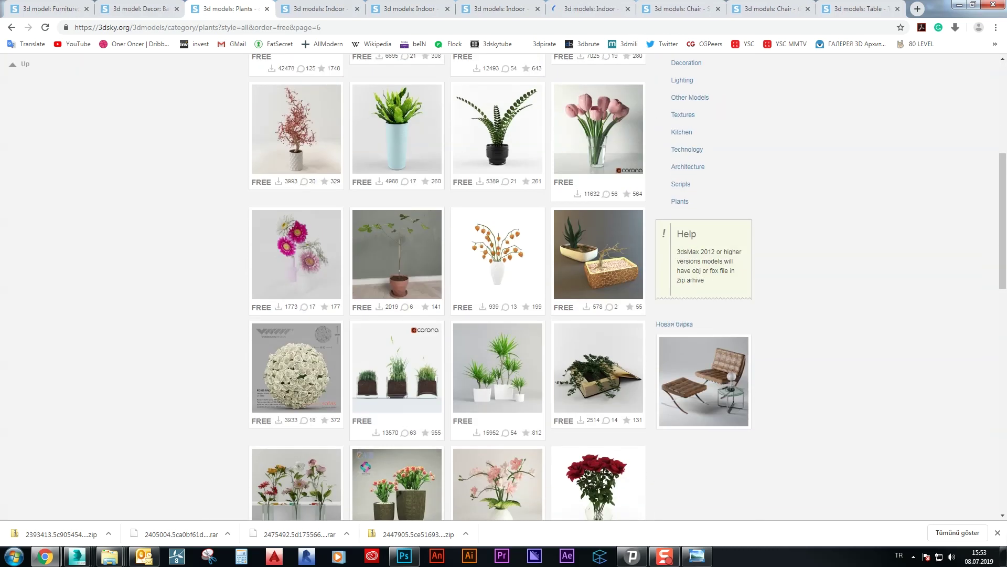
scroll(446, 289, down, 2)
scroll(446, 289, down, 3)
scroll(446, 289, down, 2)
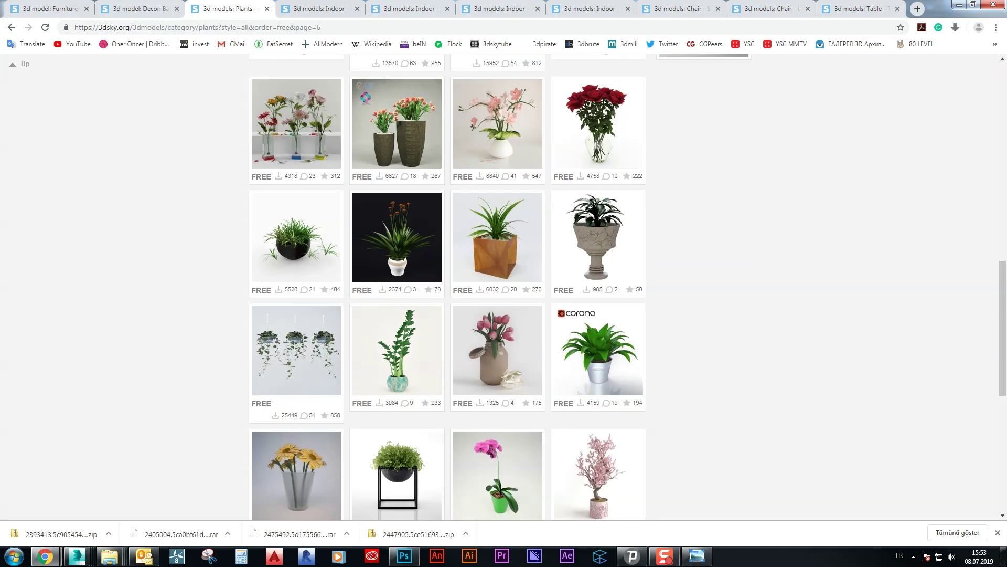
scroll(446, 289, down, 4)
scroll(446, 289, down, 3)
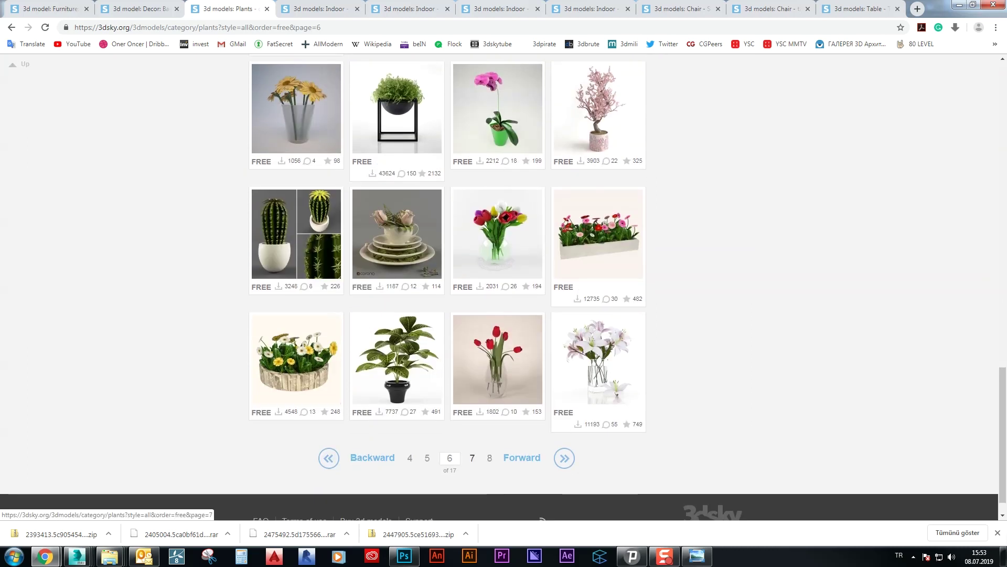
Browse free plant listing pages 7 through 9
click(473, 458)
scroll(446, 289, down, 3)
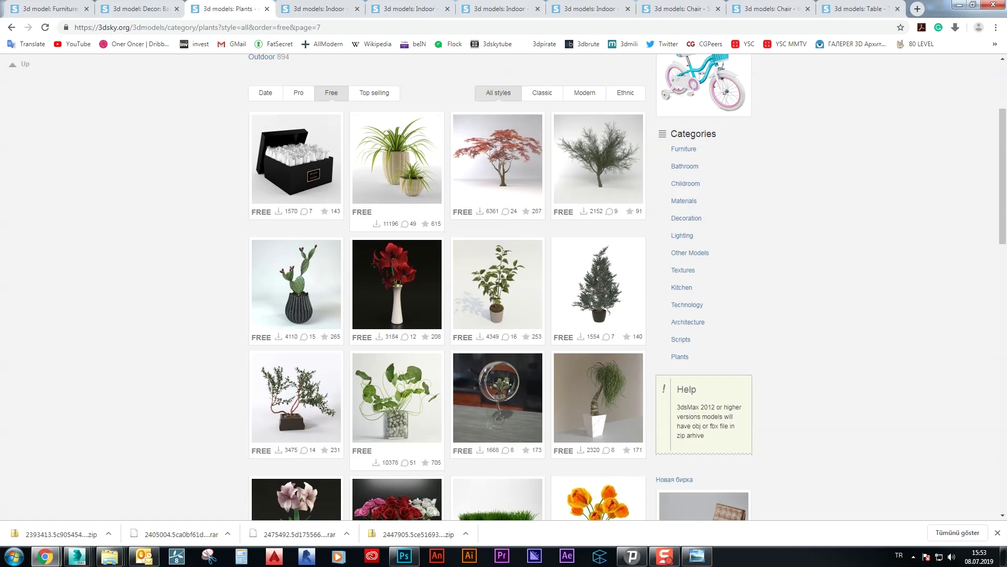
scroll(446, 288, down, 1)
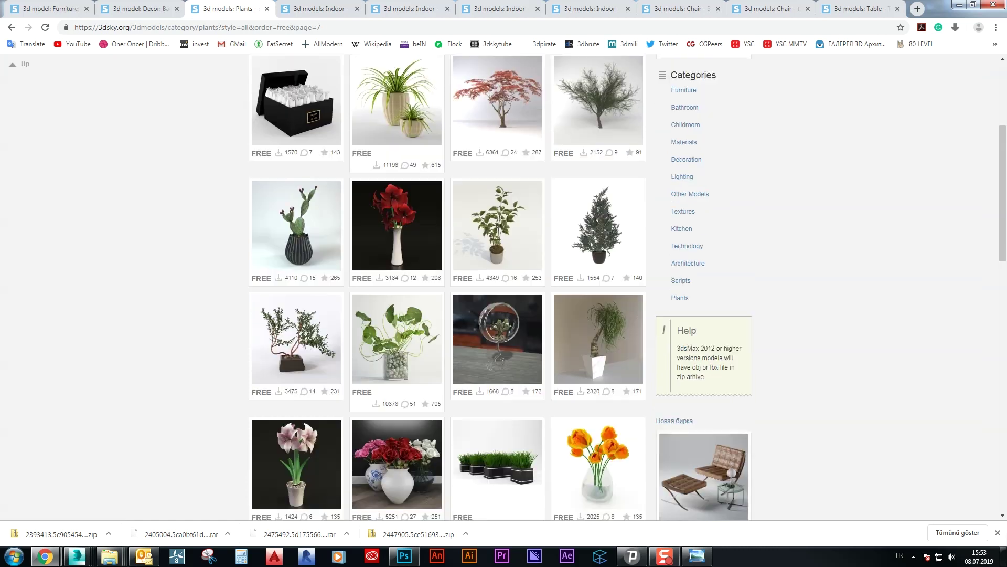
scroll(446, 288, down, 3)
scroll(446, 289, down, 6)
scroll(446, 288, down, 1)
scroll(446, 288, down, 3)
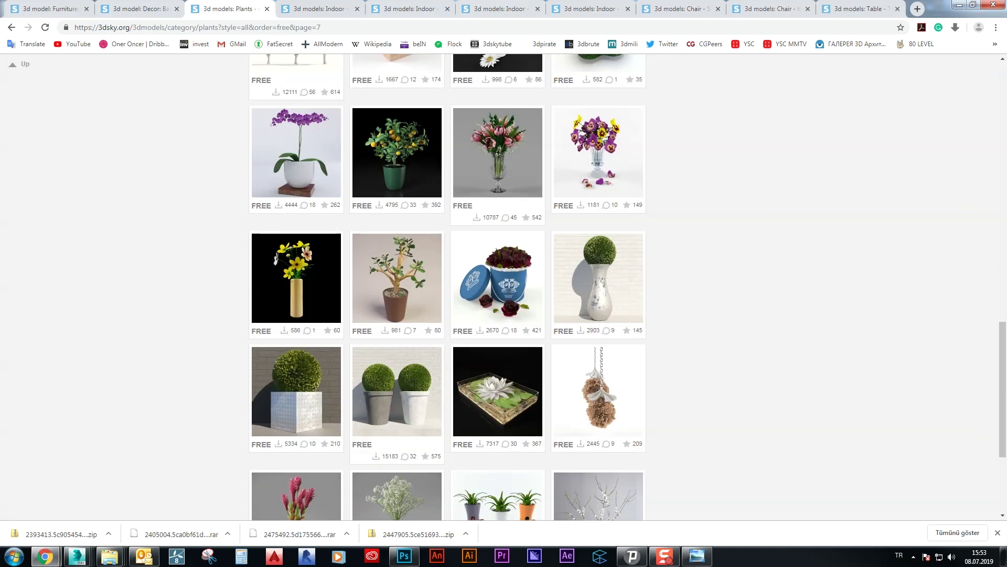
scroll(446, 288, up, 1)
scroll(446, 289, down, 5)
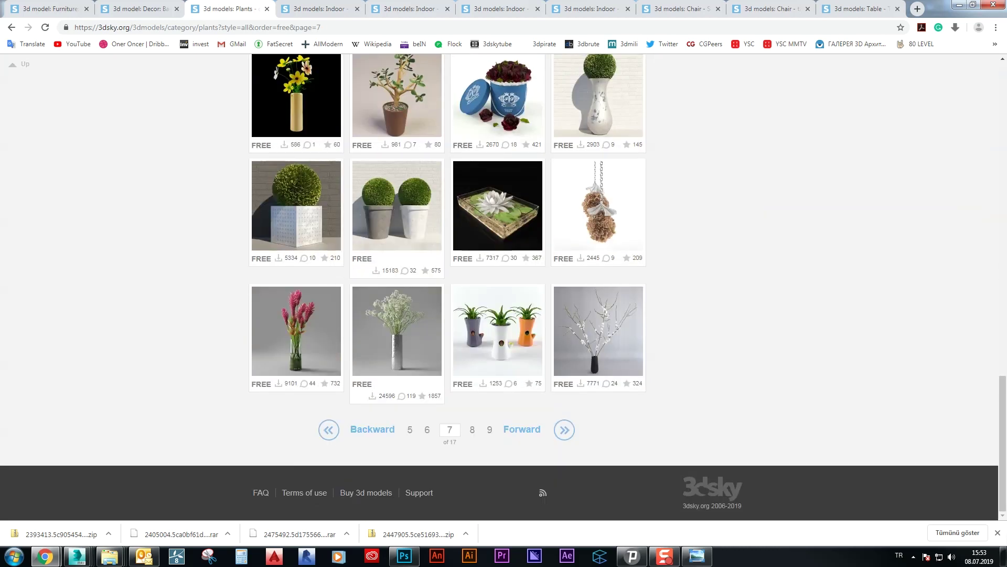
click(473, 429)
scroll(446, 289, down, 6)
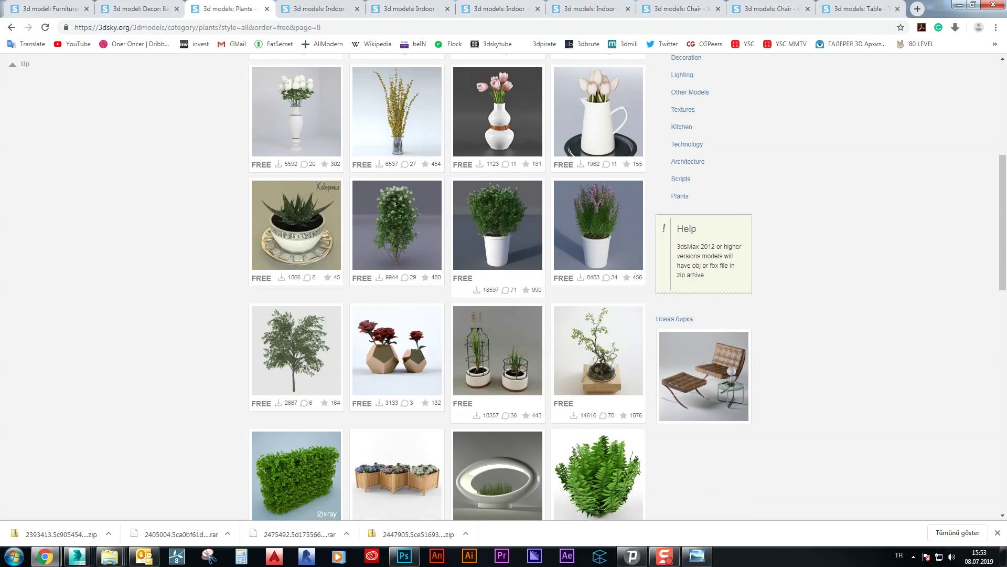
scroll(446, 288, down, 7)
scroll(470, 429, down, 5)
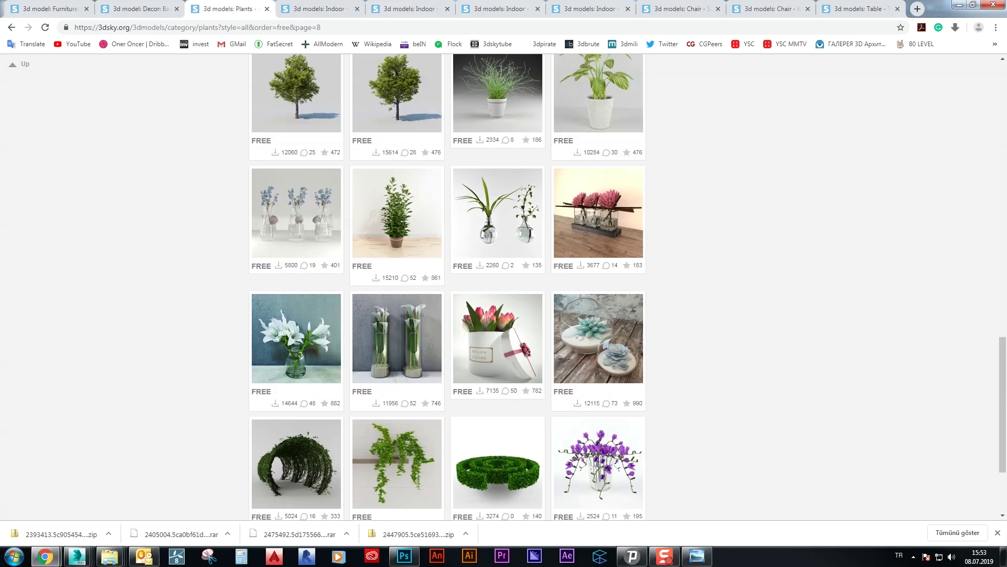
scroll(469, 429, down, 3)
click(470, 429)
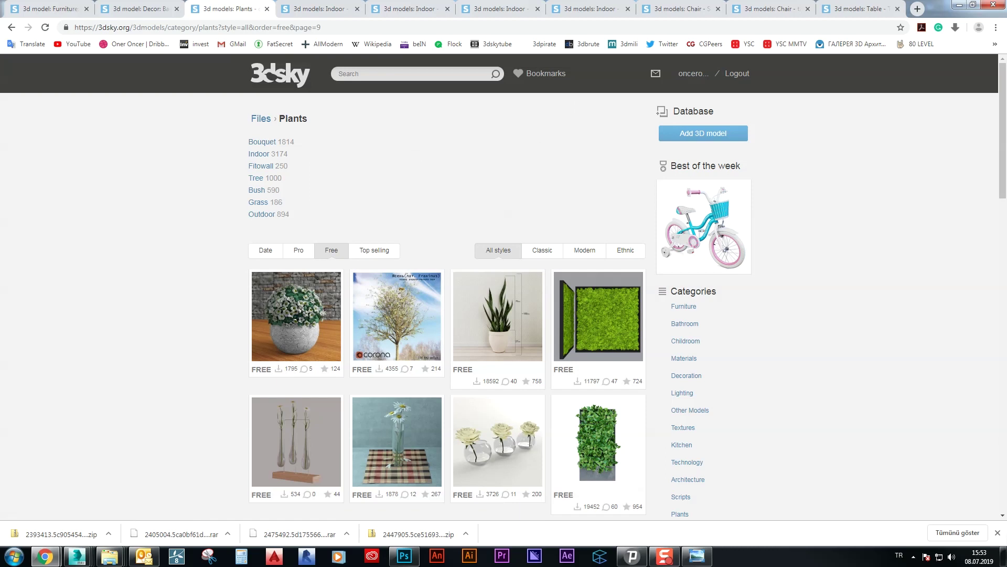
scroll(469, 429, down, 5)
scroll(469, 430, down, 4)
scroll(446, 288, up, 3)
scroll(446, 289, down, 4)
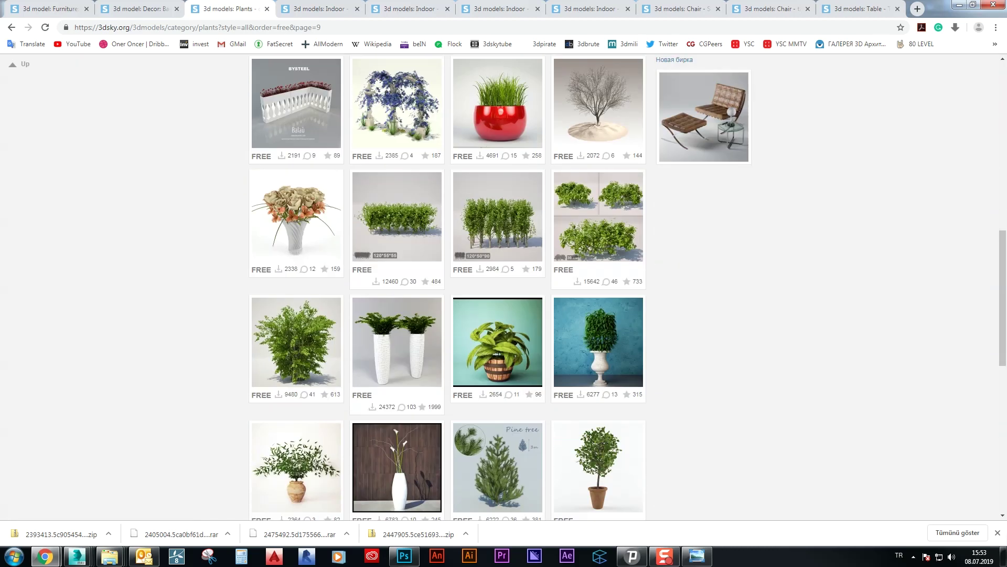
scroll(445, 288, down, 2)
scroll(294, 257, down, 3)
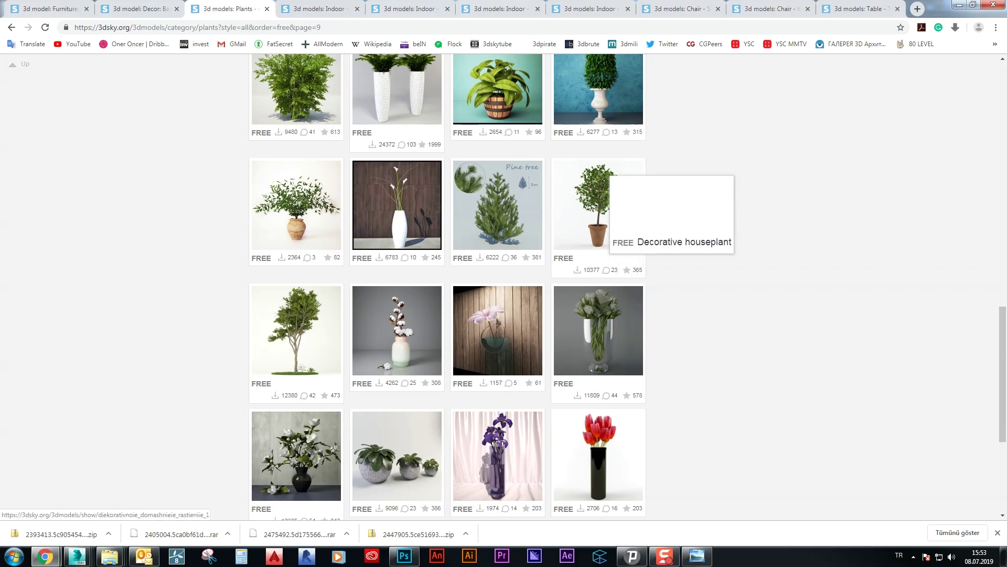
scroll(446, 288, down, 3)
scroll(293, 231, down, 2)
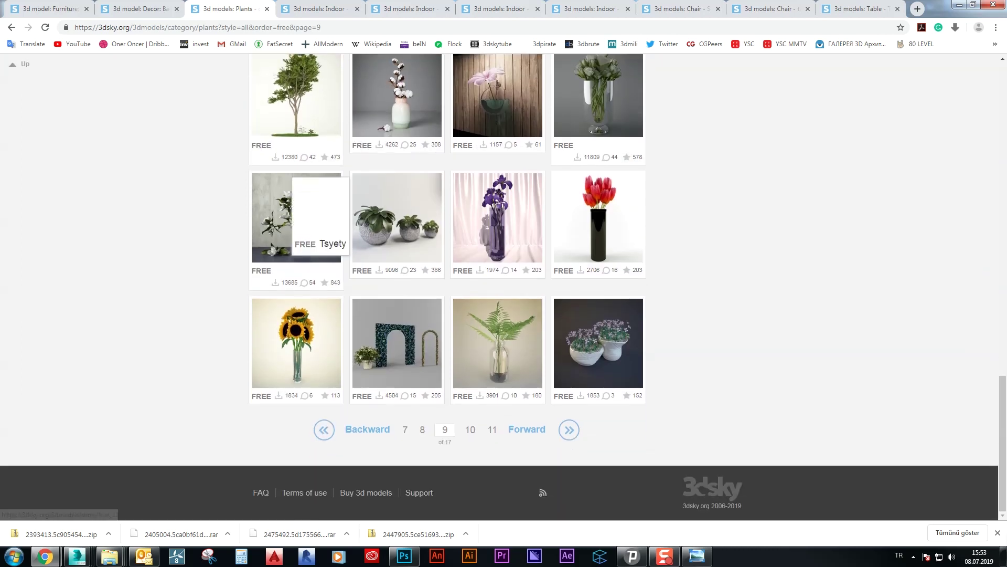
Review the opened model tabs, close unneeded ones, and download the Rosemary model
click(314, 8)
key(ctrl+Tab)
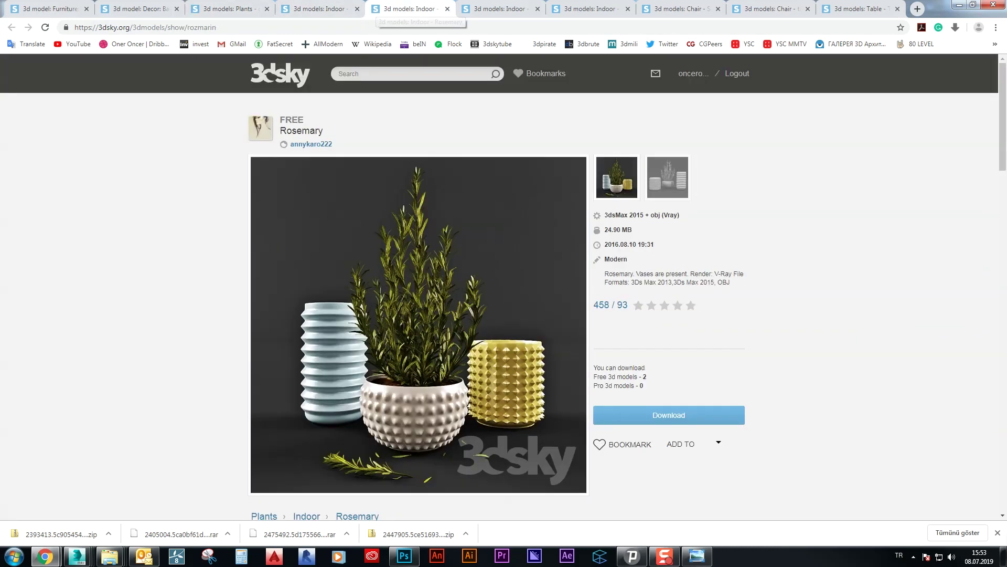
key(ctrl+Tab)
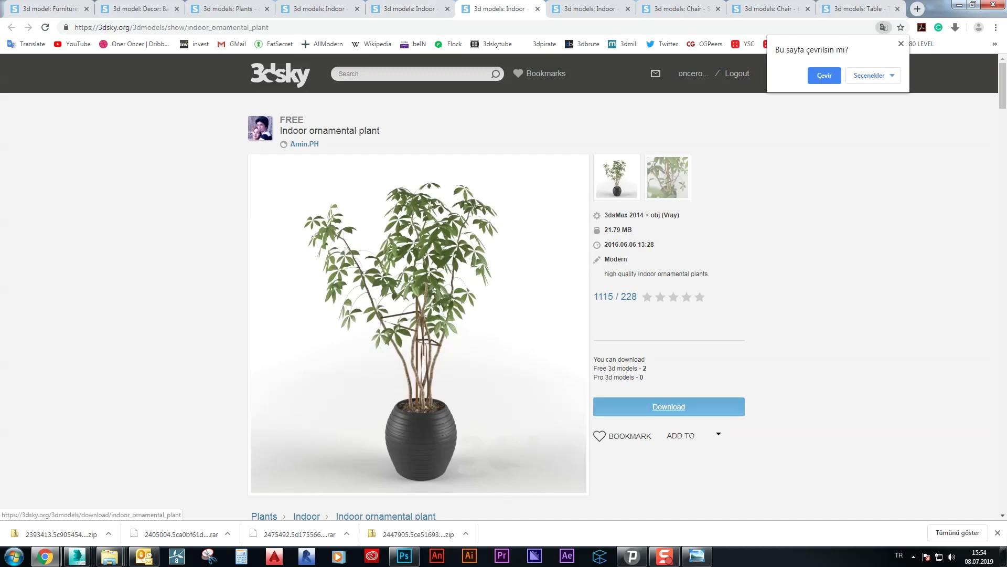
key(ctrl+shift+Tab)
key(ctrl+Tab)
key(ctrl+Tab)
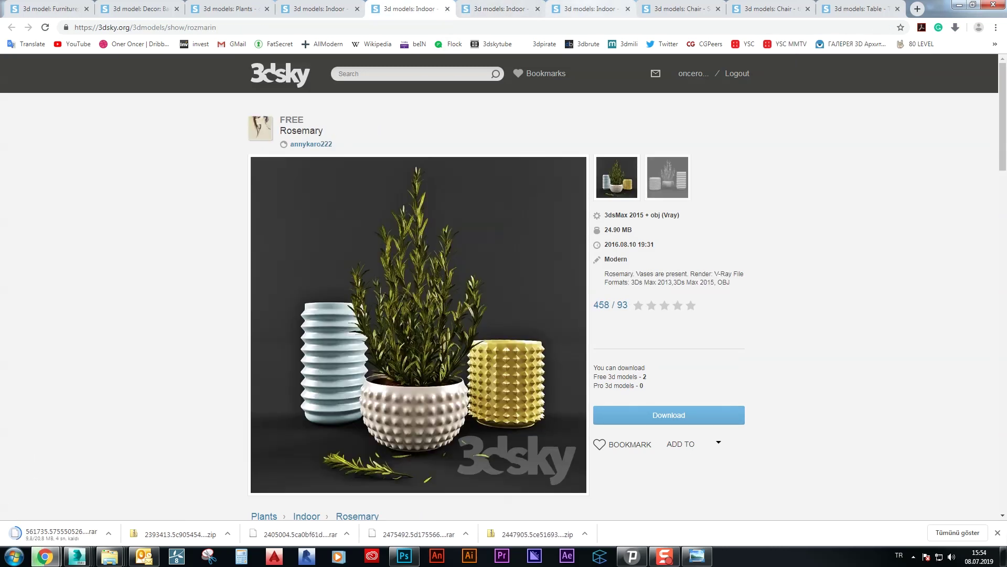
key(ctrl+Tab)
key(ctrl+Tab)
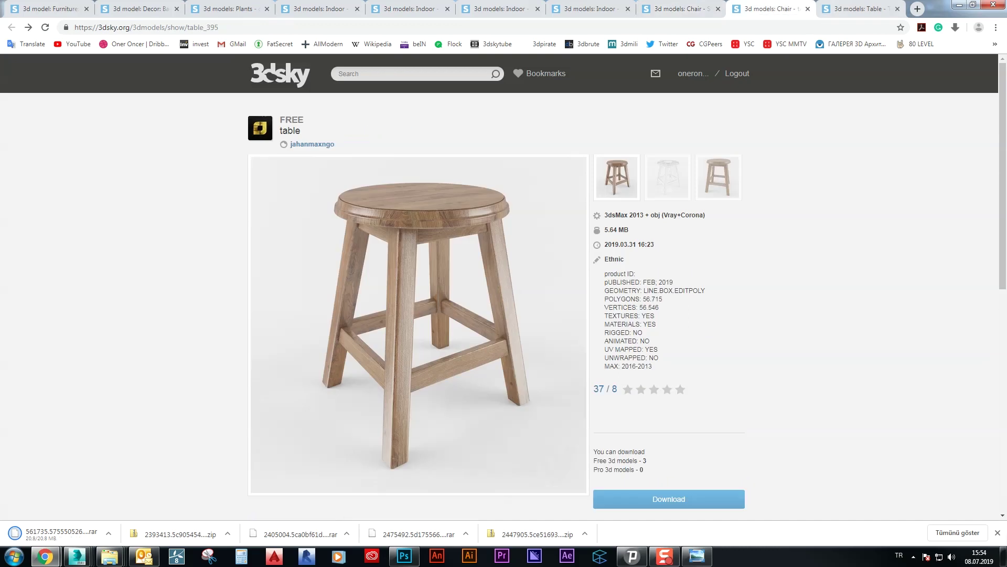
key(ctrl+Tab)
key(ctrl+w)
key(ctrl+w)
key(ctrl+w)
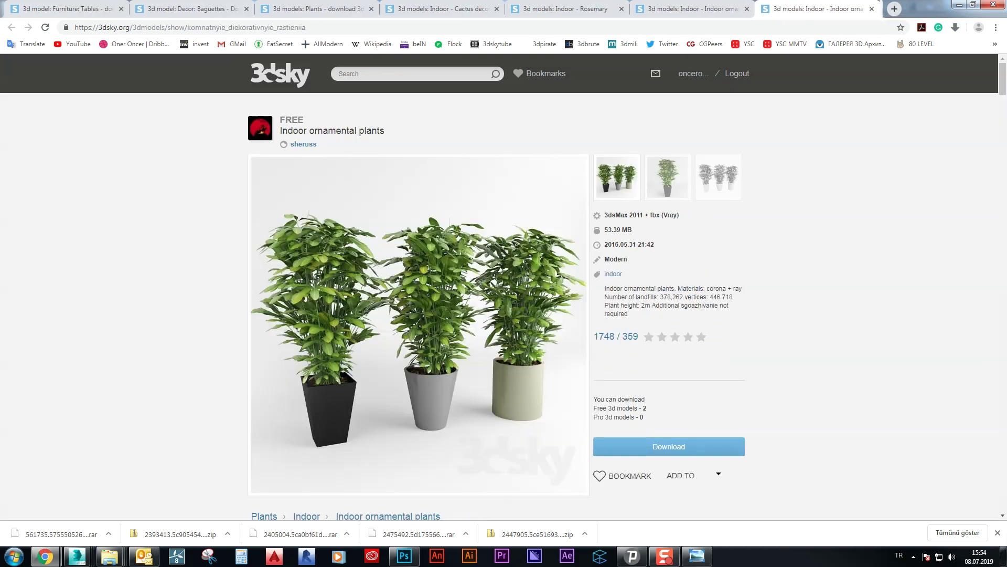
key(ctrl+shift+Tab)
key(ctrl+shift+Tab)
key(ctrl+shift+Tab)
key(ctrl+Tab)
click(669, 414)
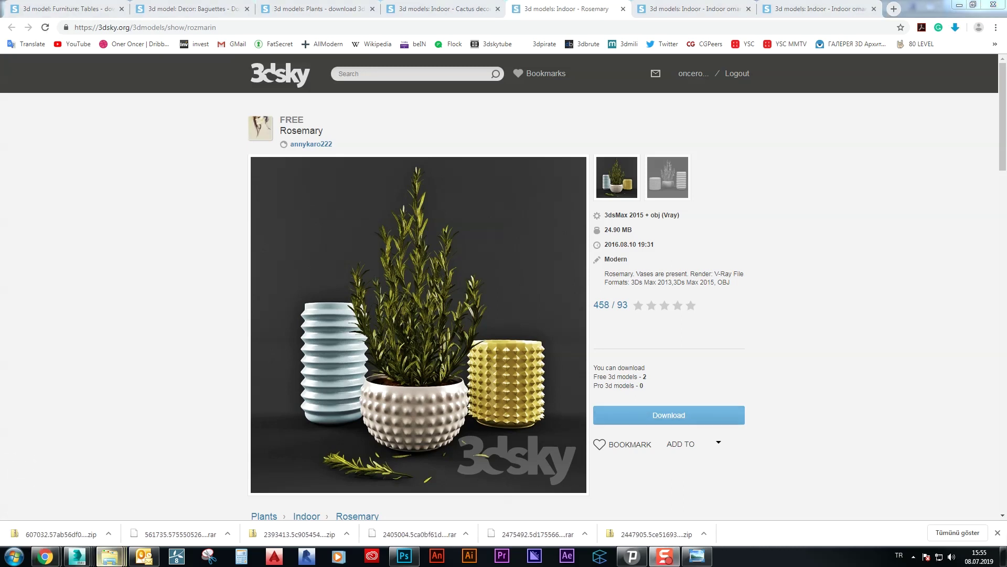
click(77, 556)
click(11, 8)
Merge plant.max from the 3d_Models/plant_big/plant folder into the scene
click(105, 66)
key(BackSpace)
key(BackSpace)
double_click(78, 89)
double_click(76, 69)
double_click(78, 81)
key(Return)
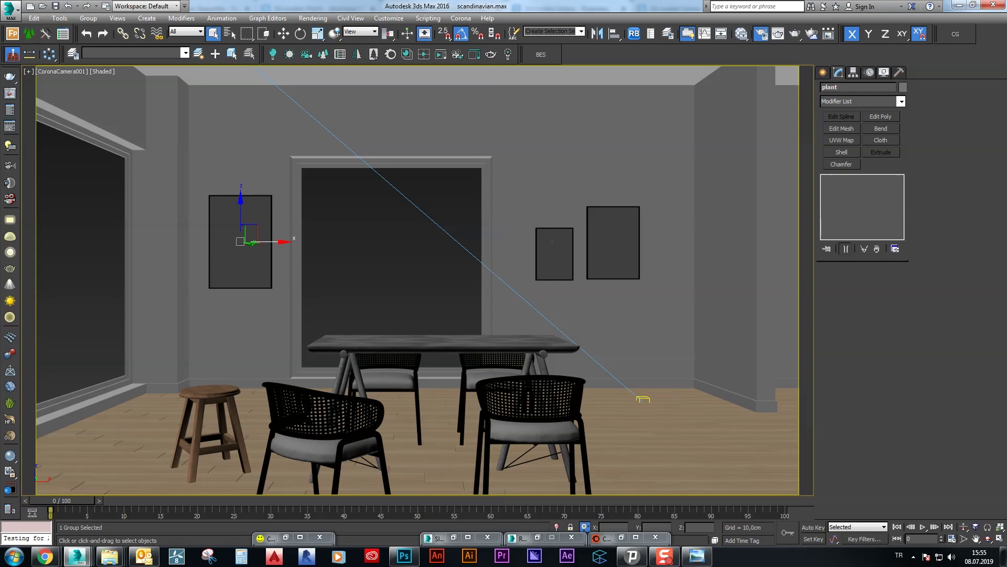
In the wireframe Top view, move the plant near the room's right corner
key(t)
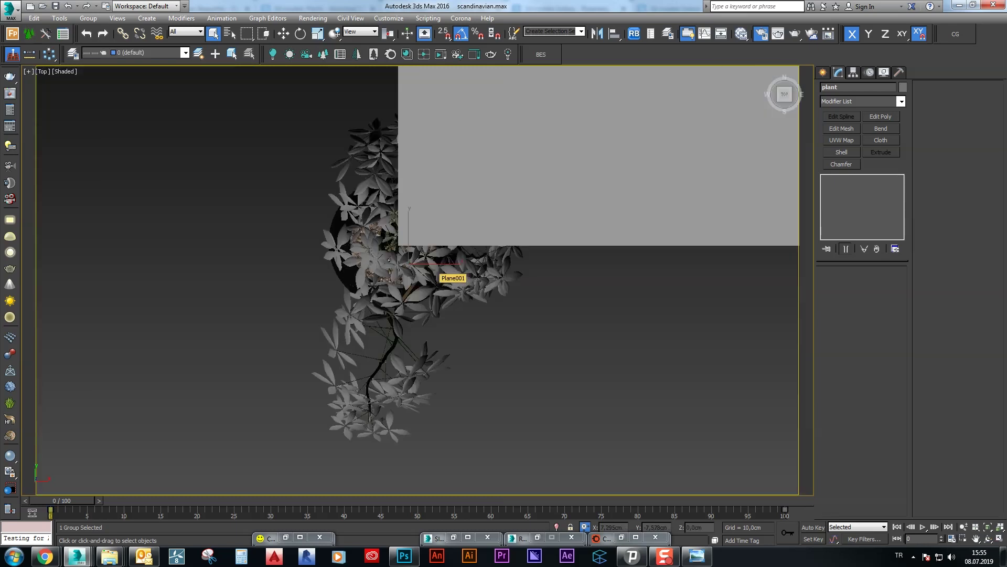
key(F3)
key(w)
scroll(616, 171, down, 2)
drag(472, 338, 551, 105)
middle_drag(551, 105, 528, 233)
drag(524, 236, 551, 176)
key(c)
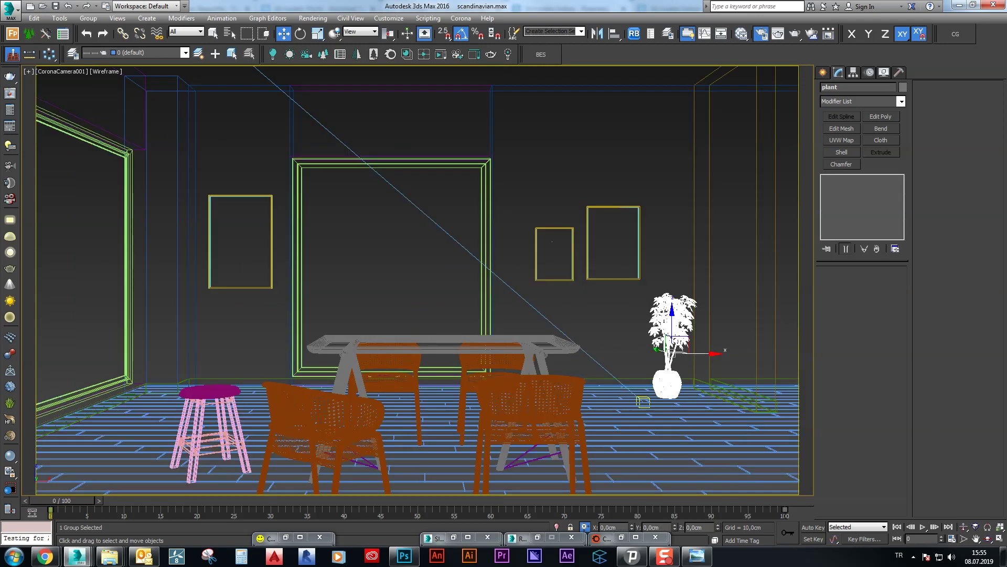
key(F3)
Scale the plant to 133% and align its Z minimum to the floor
key(e)
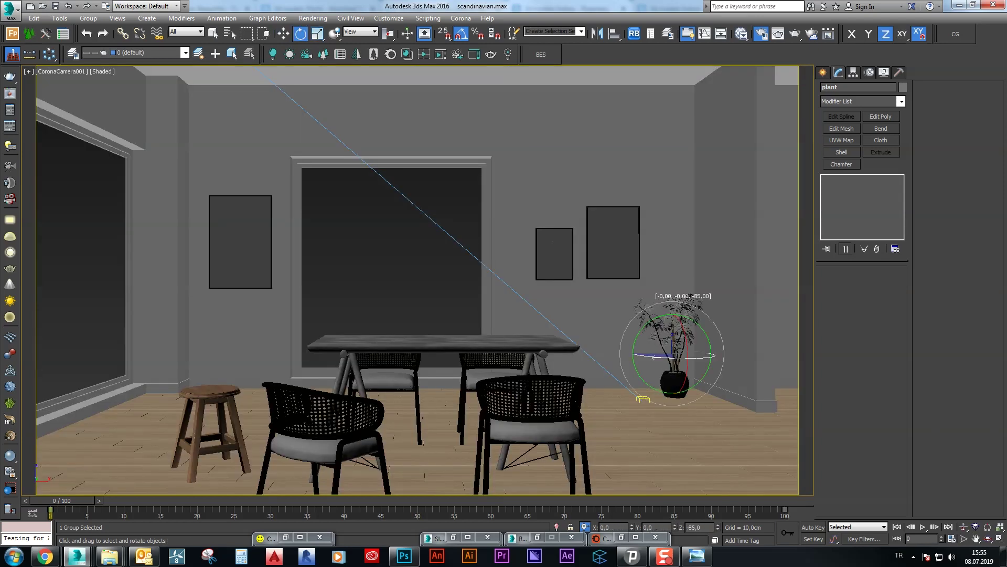
key(r)
drag(682, 346, 682, 315)
key(w)
key(alt+a)
click(650, 420)
click(460, 234)
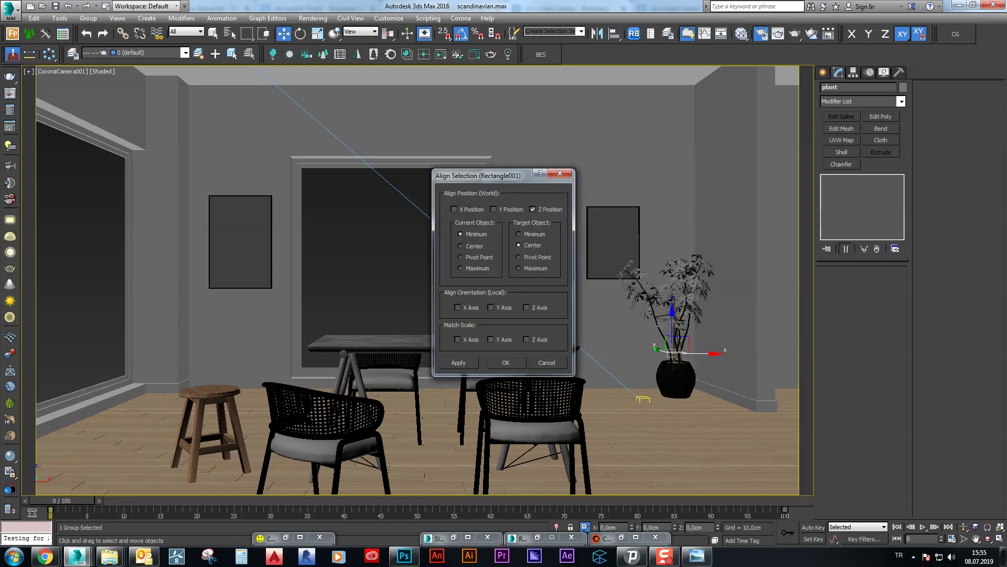
click(506, 362)
Slide the plant left along the wall and convert its materials to Corona
drag(703, 336, 685, 336)
right_click(682, 367)
key(Escape)
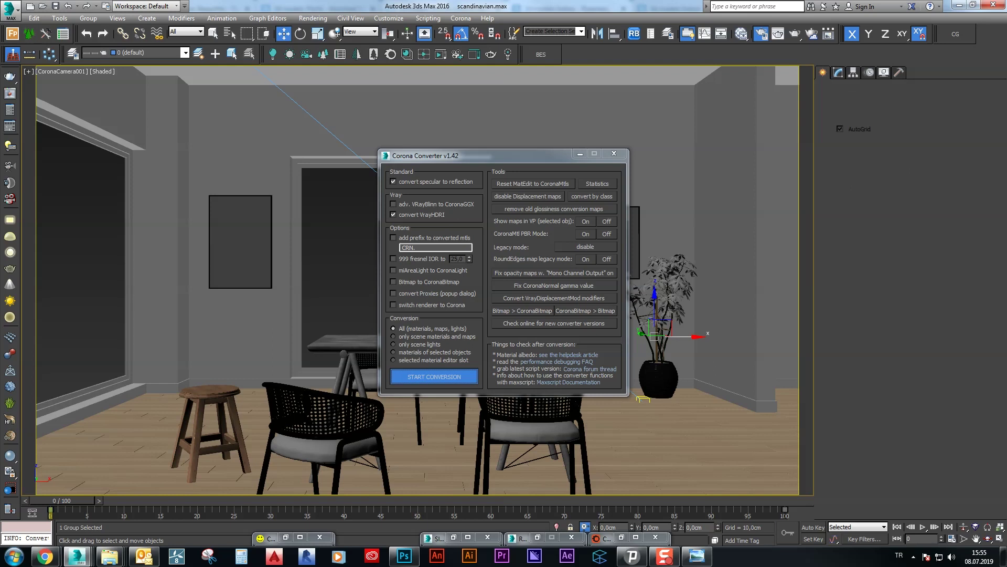
click(613, 153)
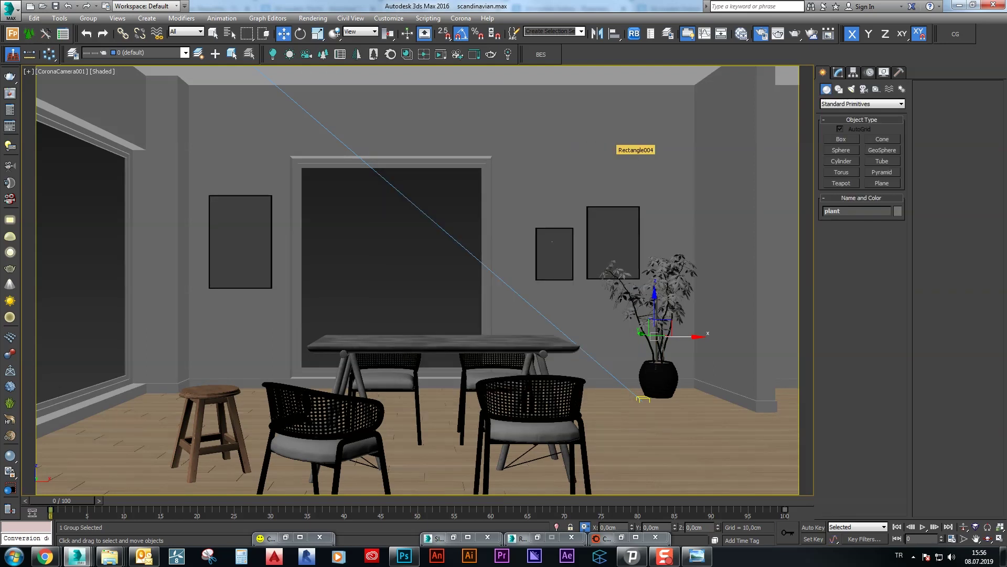
Merge all objects from rozmarin 2013.max in the plant_small folder into the scene
click(9, 9)
click(105, 66)
key(BackSpace)
key(Down)
key(Return)
key(Down)
key(Down)
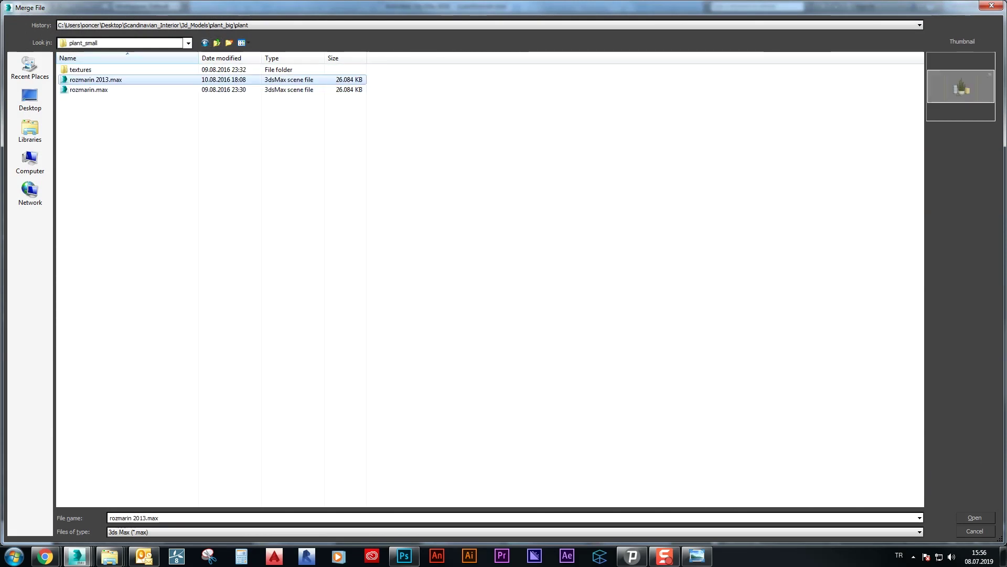
key(Return)
key(Down)
key(Return)
key(Return)
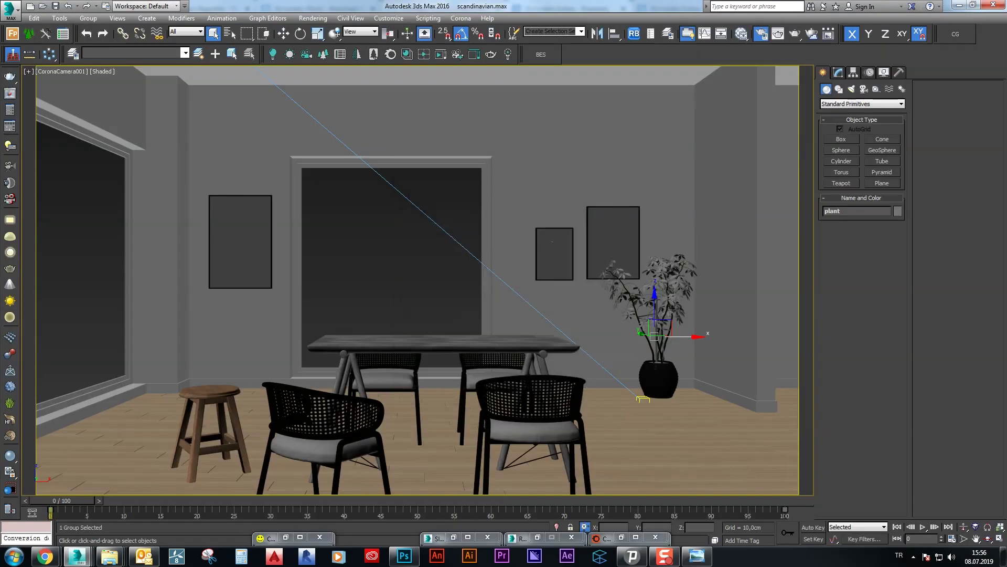
Move the rosemary pots over the table centre in the wireframe top view
key(t)
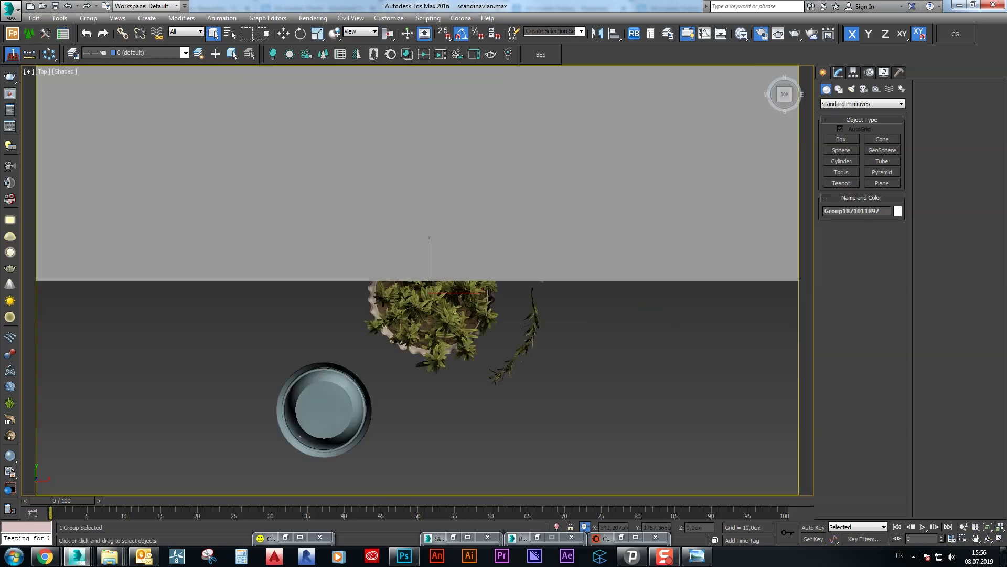
key(F3)
scroll(420, 320, down, 5)
key(w)
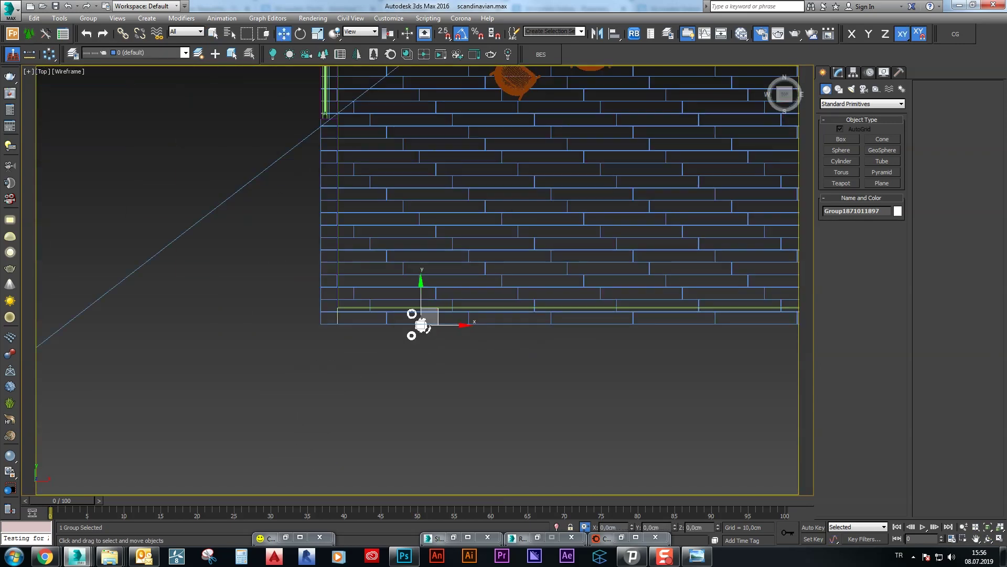
scroll(464, 283, up, 2)
drag(389, 349, 457, 228)
key(F3)
Align the group's base to the tabletop top, rotate it 30° on Z, and reopen the render
key(alt+a)
click(446, 443)
click(533, 210)
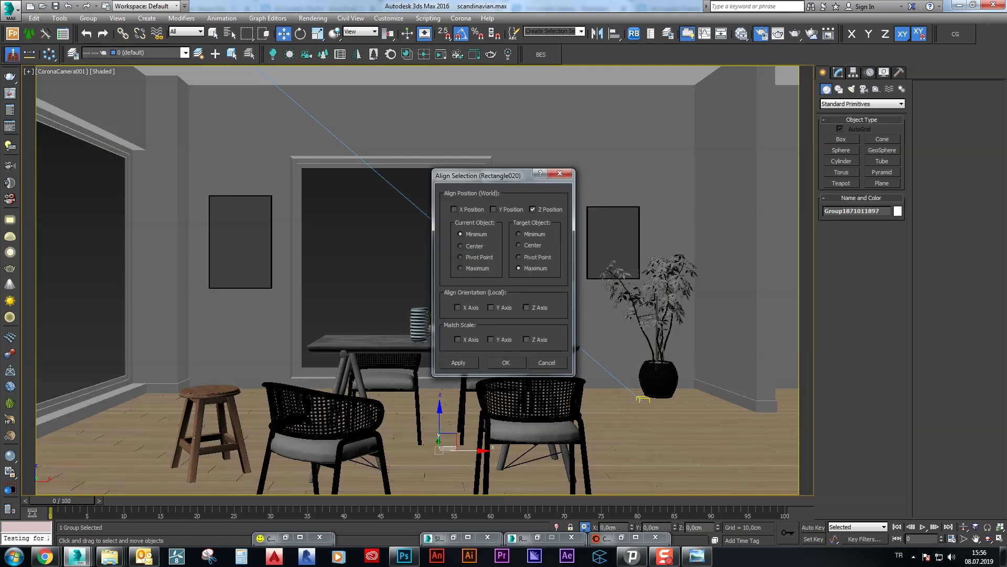
click(506, 363)
key(e)
drag(444, 317, 476, 318)
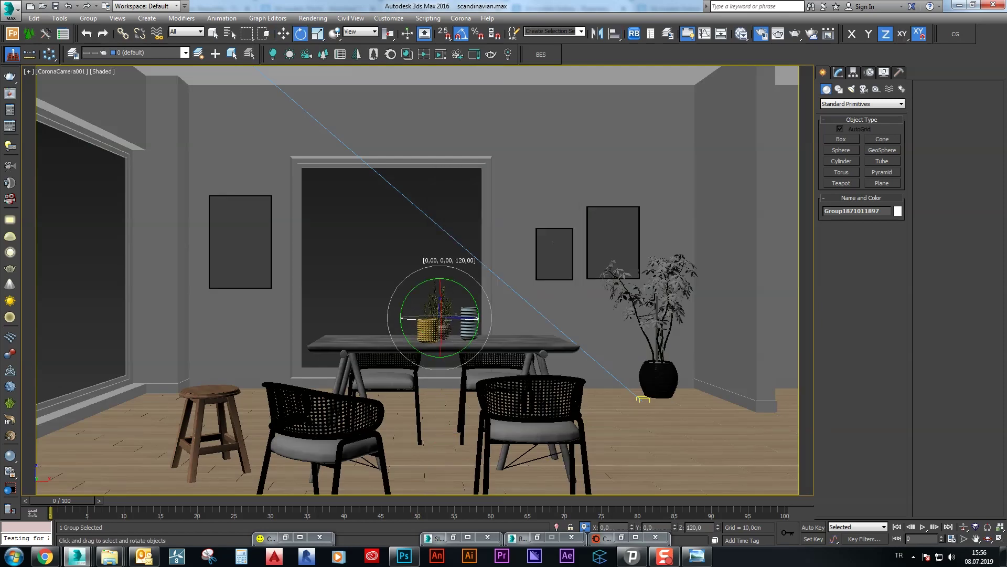
key(w)
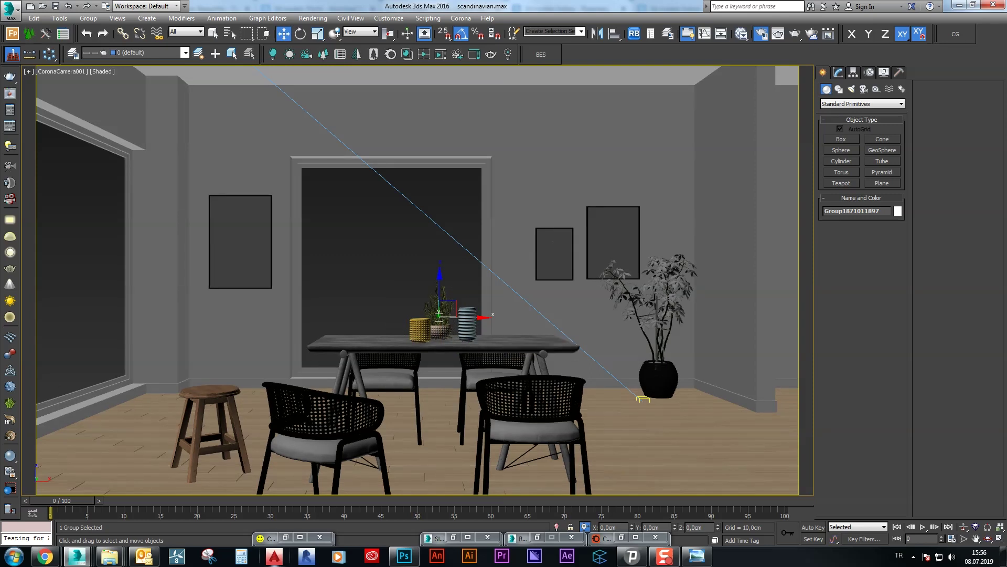
click(285, 536)
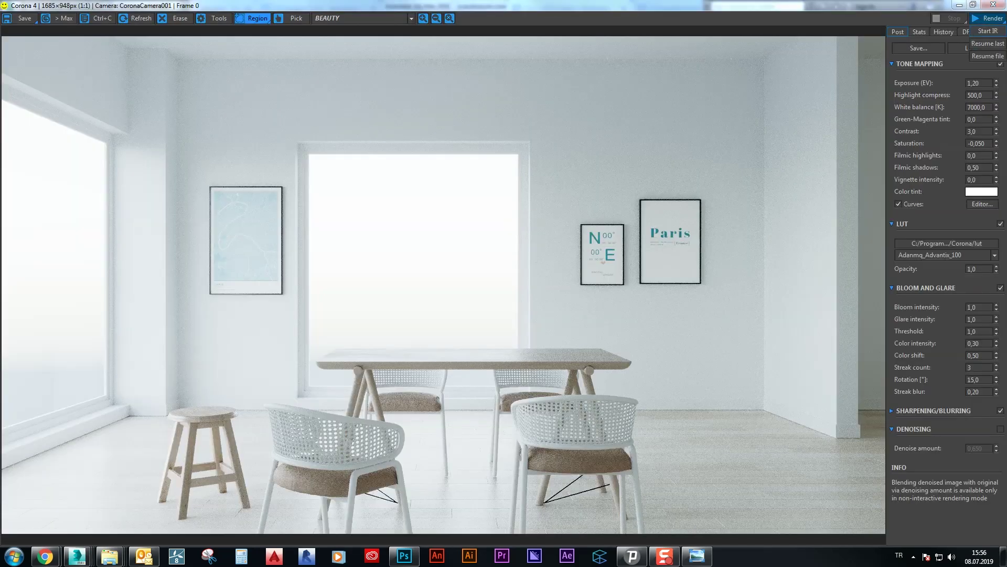
Collapse LUT and set the Corona exposure to 1,0 after trying 0,5 and 0,8
click(902, 224)
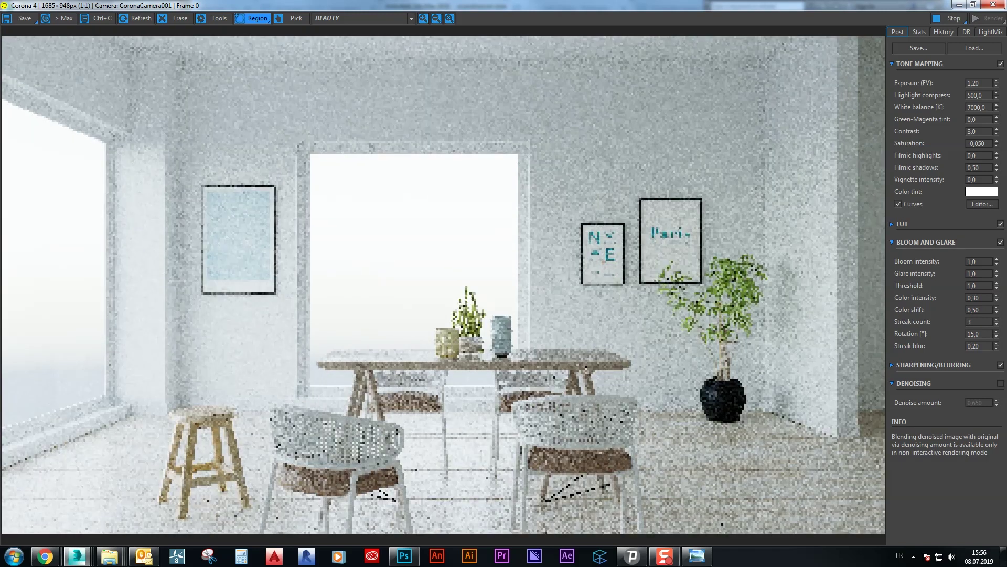
key(Delete)
key(Return)
text(0,5)
key(Return)
text(0,8)
key(Return)
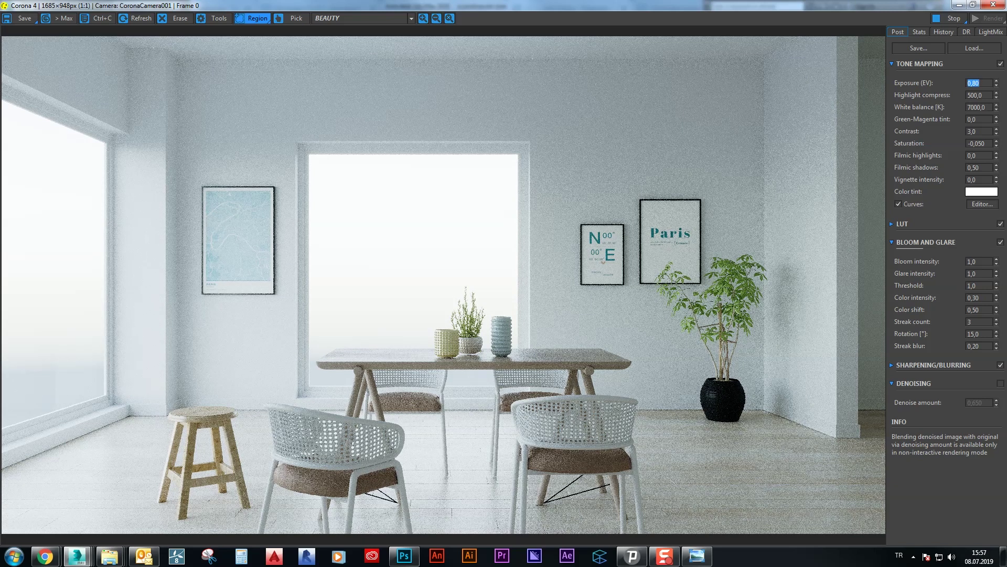
text(1)
key(Return)
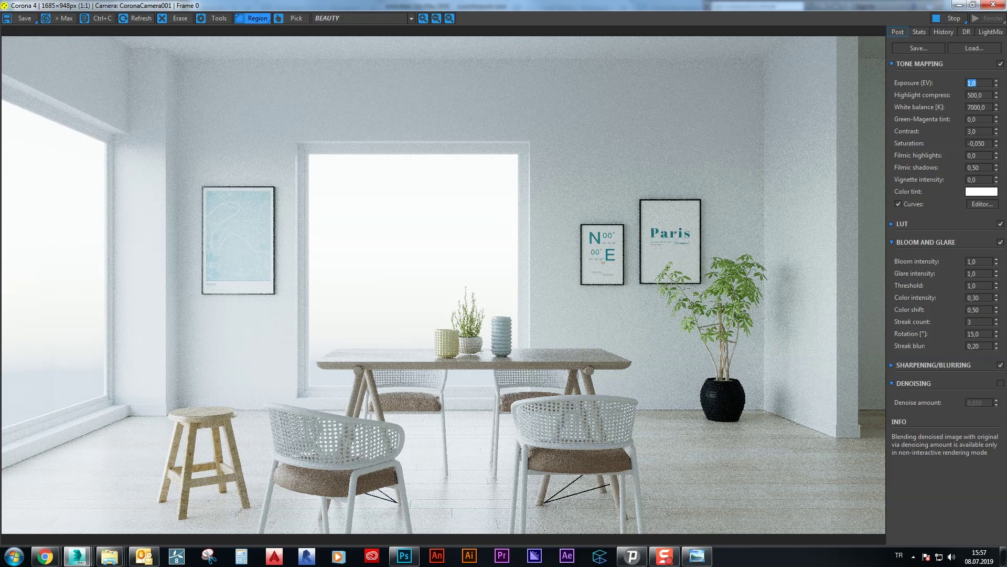
Lower the potted plant group slightly onto the table in the wireframe front view
click(959, 5)
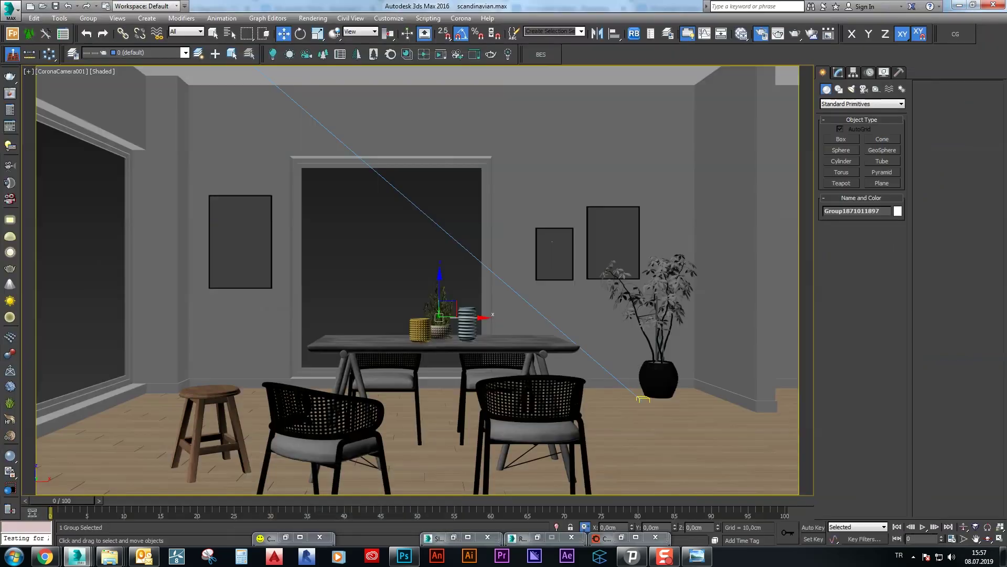
key(ctrl+z)
key(p)
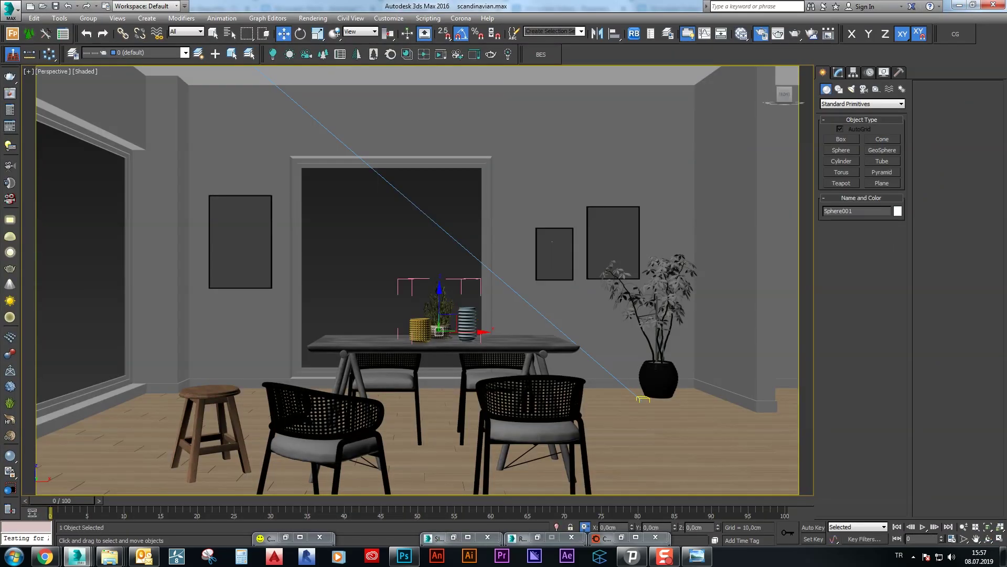
key(z)
key(f)
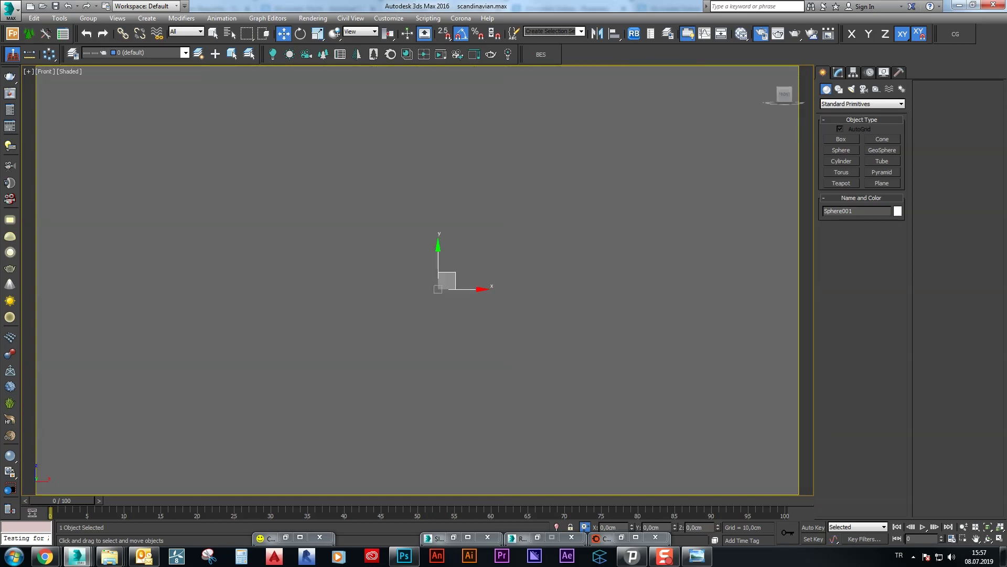
key(F3)
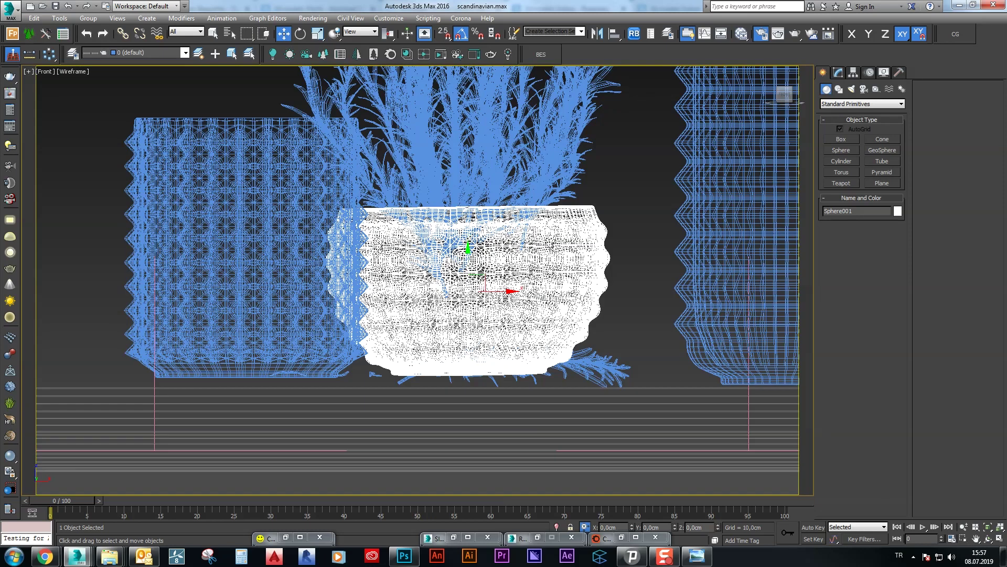
click(472, 252)
drag(470, 102, 470, 113)
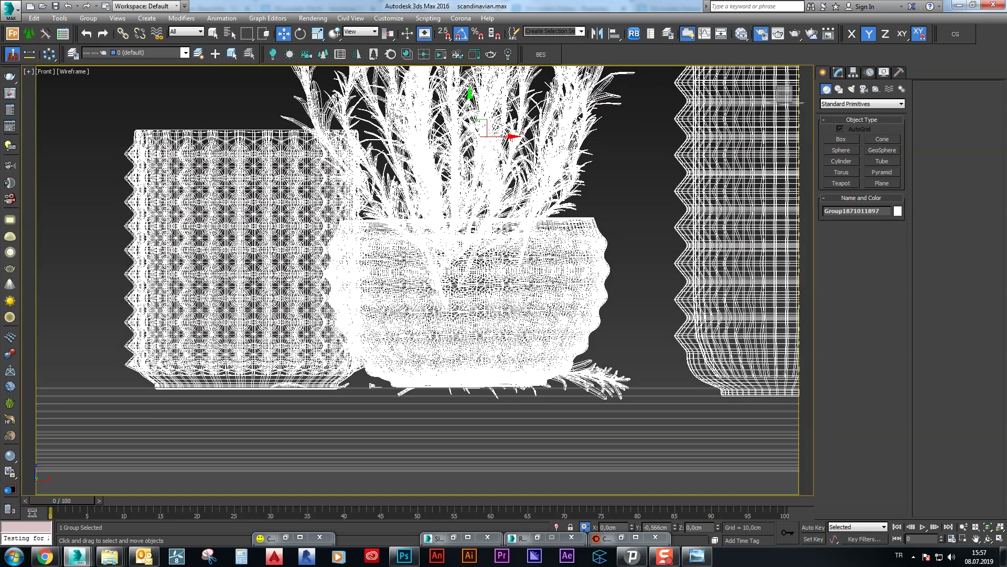
Check the right and left vases and the plant pot in the front view
middle_drag(603, 236, 472, 265)
click(651, 236)
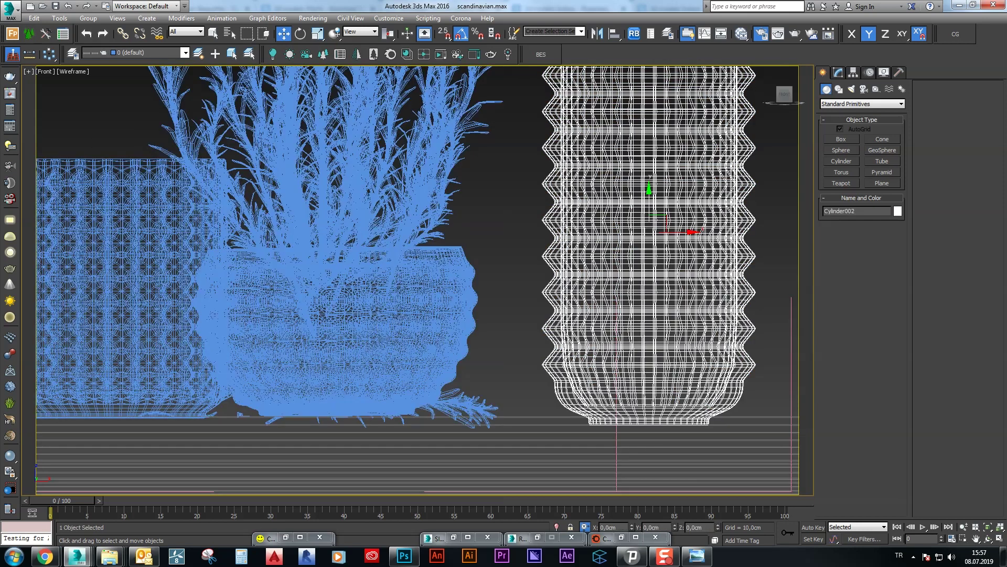
click(125, 272)
middle_drag(126, 273, 399, 246)
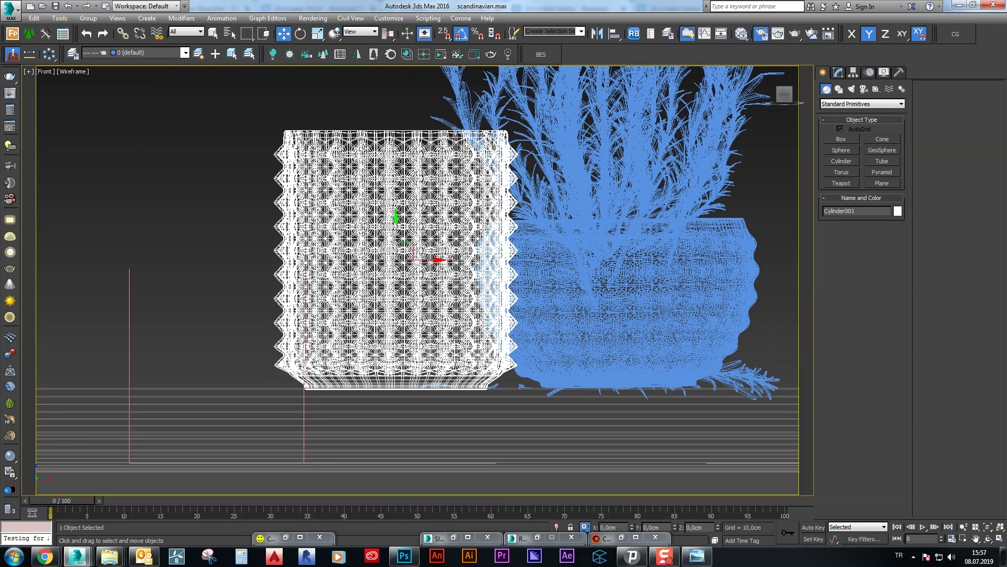
click(629, 293)
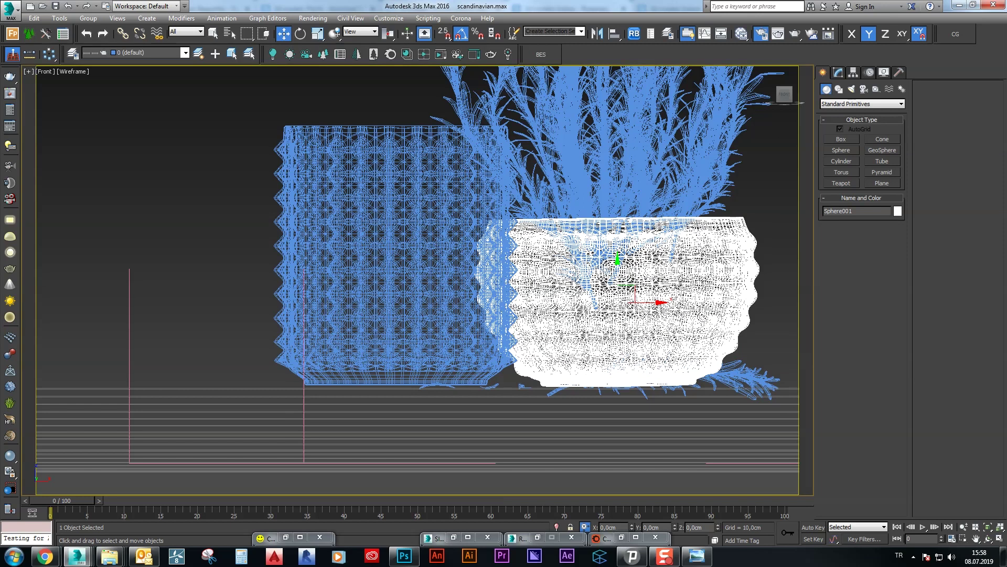
Back in the shaded camera view, render a region around the tabletop pots and vases
key(c)
key(F3)
click(300, 536)
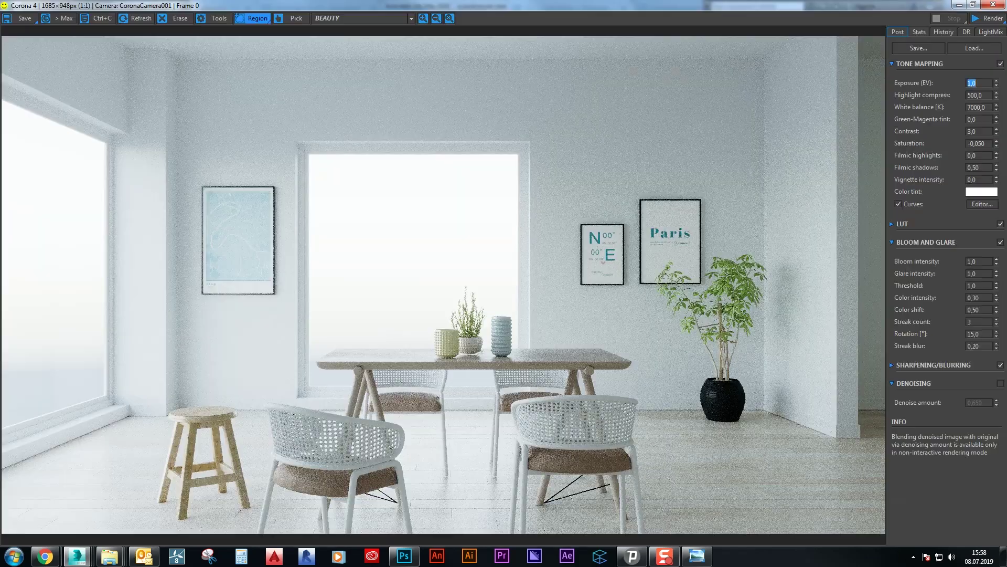
drag(391, 250, 571, 399)
click(989, 18)
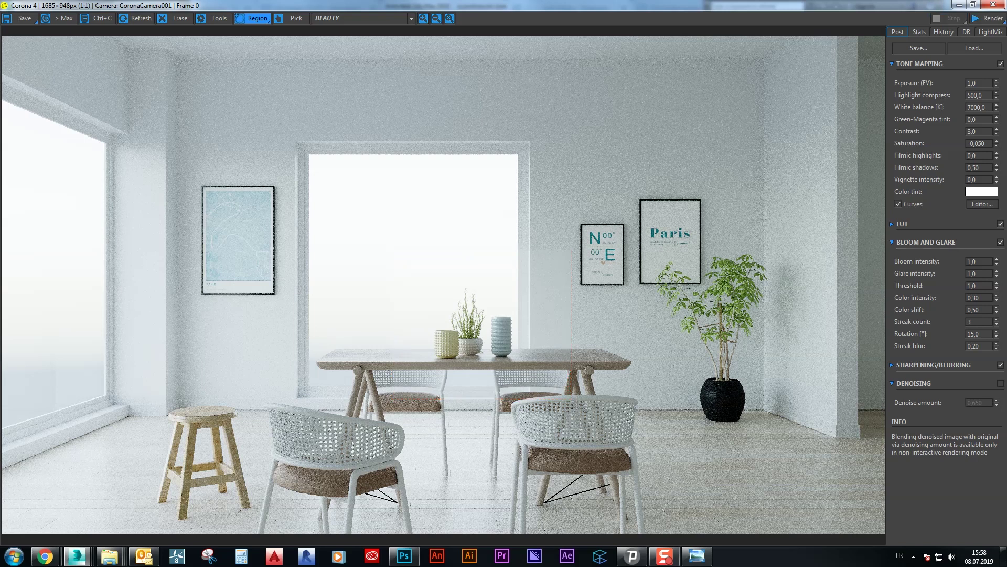
click(959, 4)
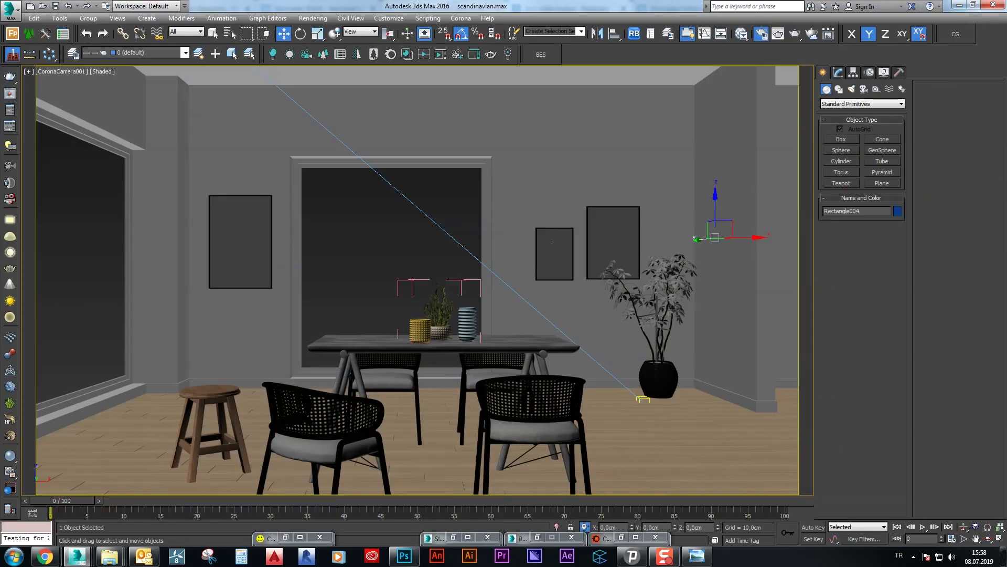
Wire a CoronaAO map into the Wall Paint diffuse colour with 1 cm max distance
click(741, 34)
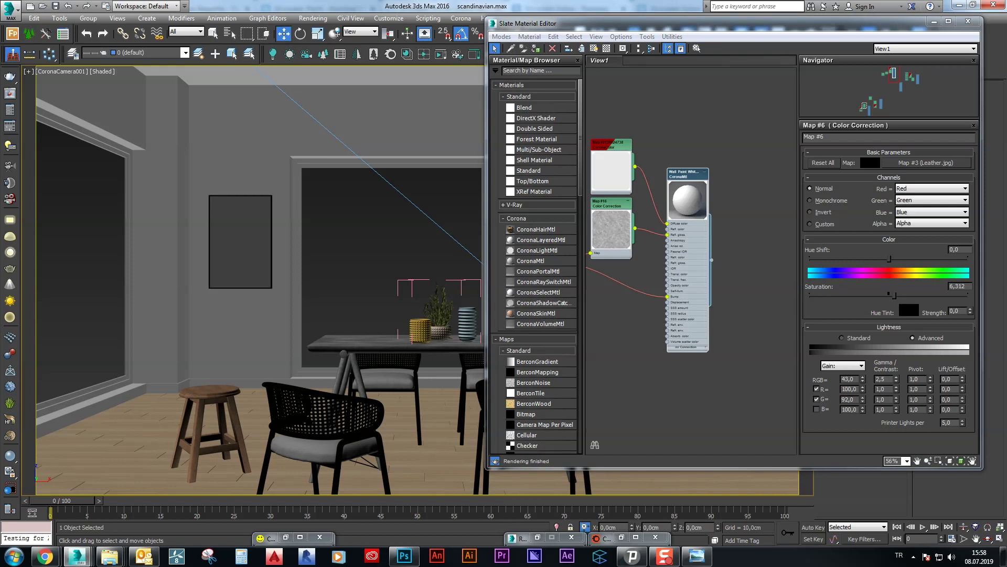
drag(659, 147, 652, 150)
double_click(652, 150)
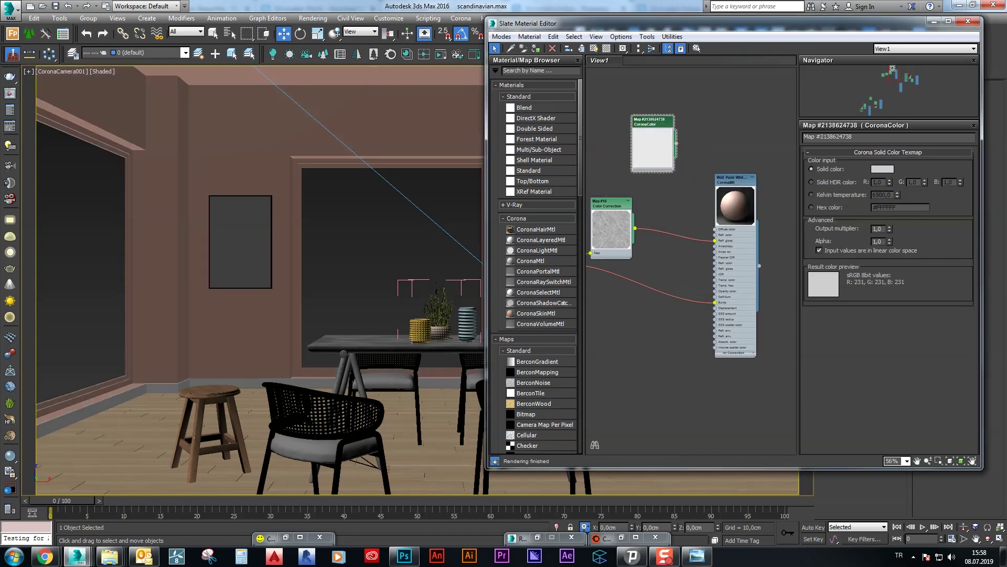
drag(715, 229, 686, 207)
click(776, 223)
double_click(671, 221)
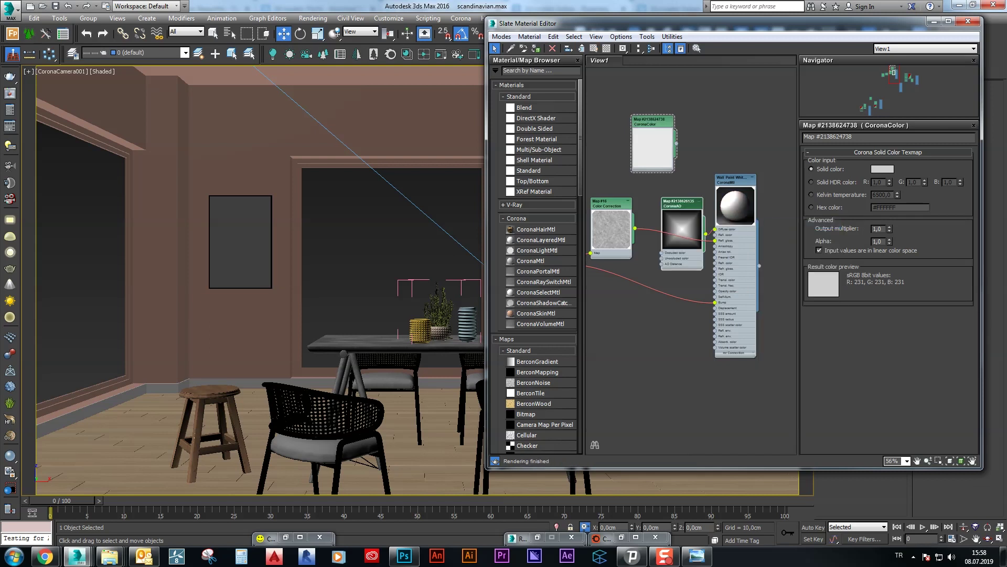
text(1)
key(Return)
key(shift+q)
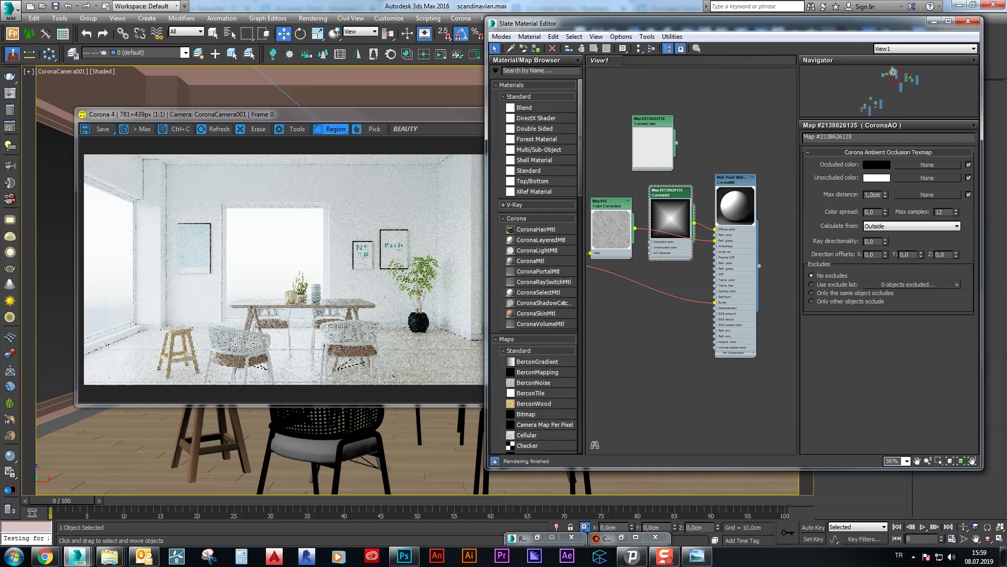
Test a ceiling region render, set AO max distance to 0,5 cm, and render full-size
drag(395, 157, 444, 191)
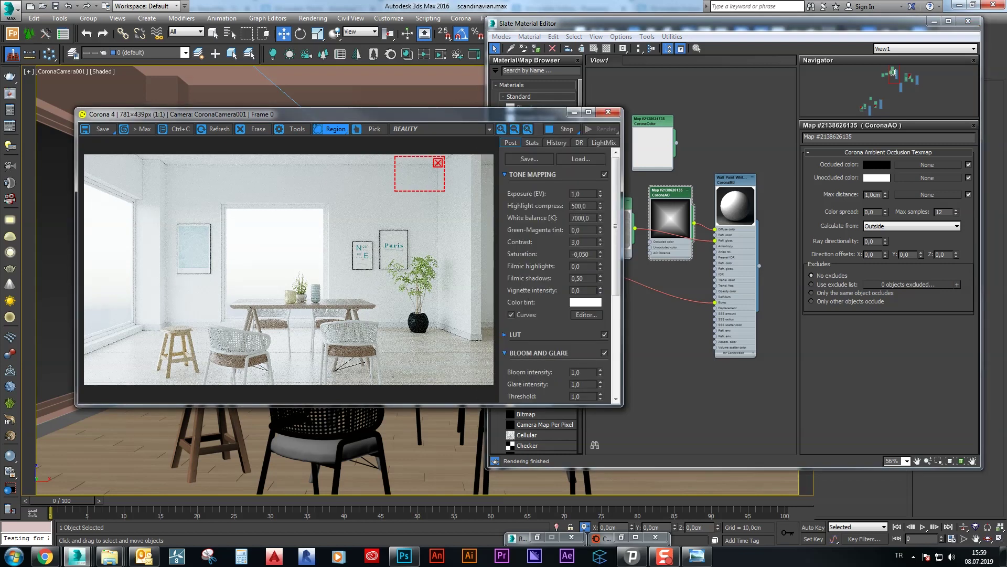
click(873, 195)
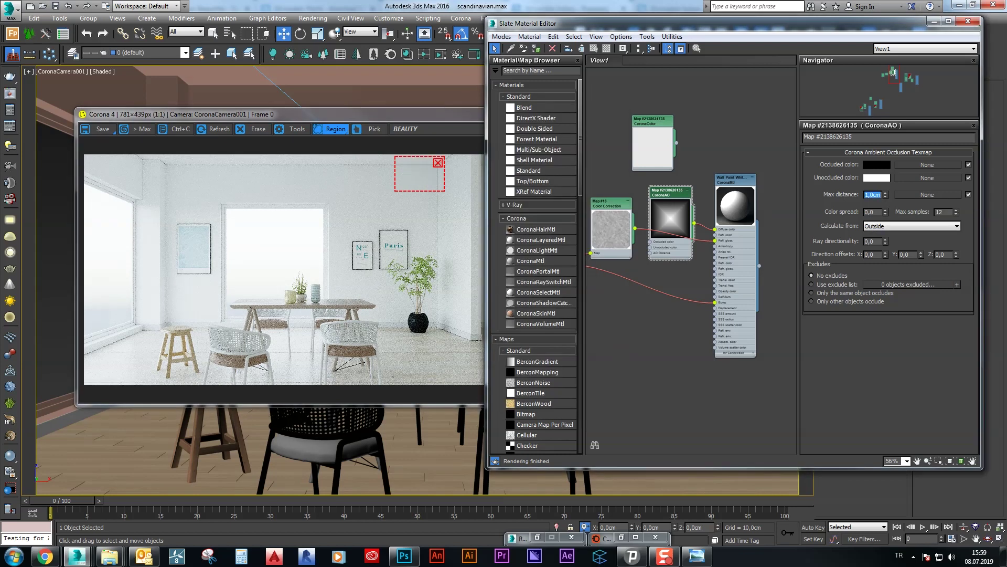
text(0,1)
key(Return)
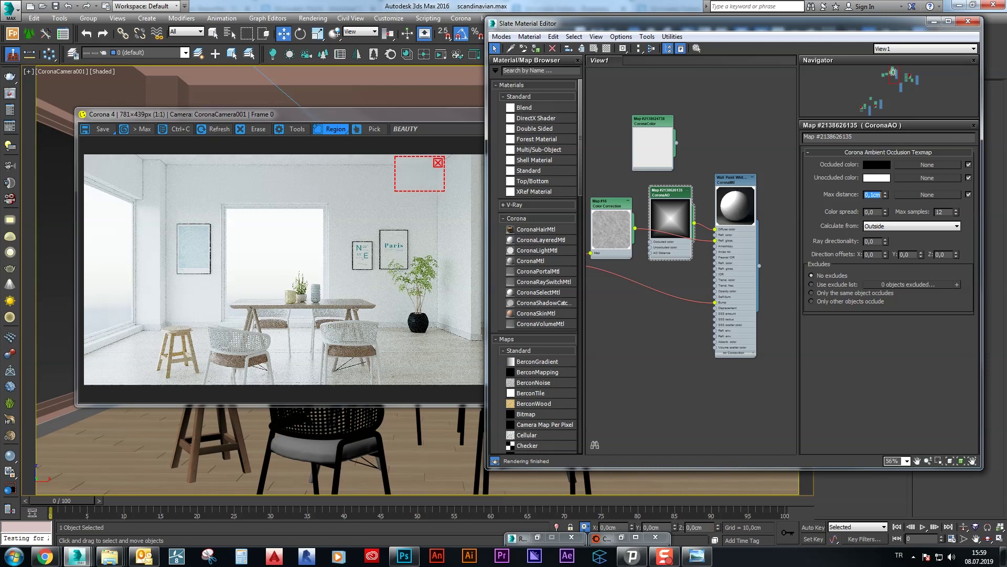
text(0,5)
key(Return)
key(super+Up)
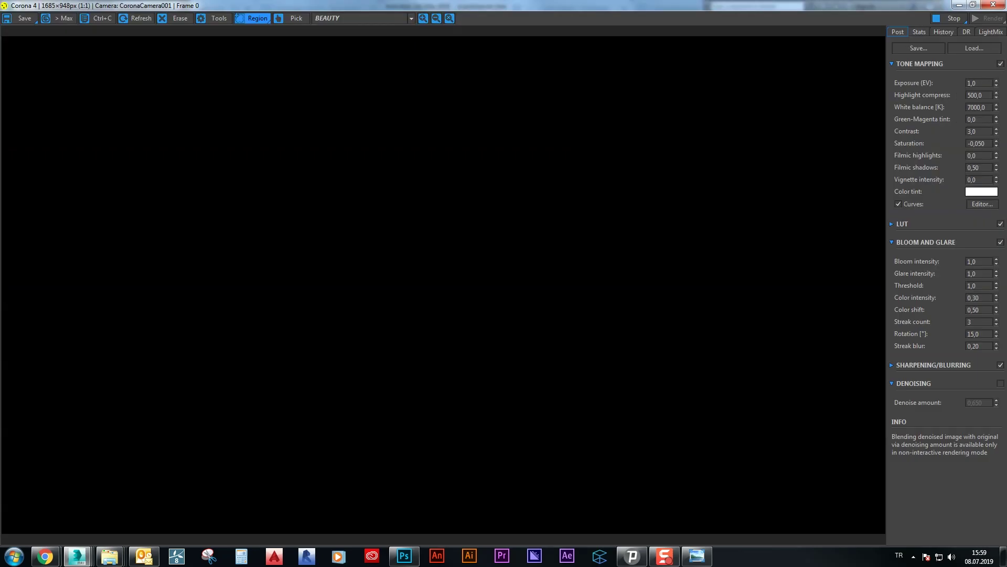
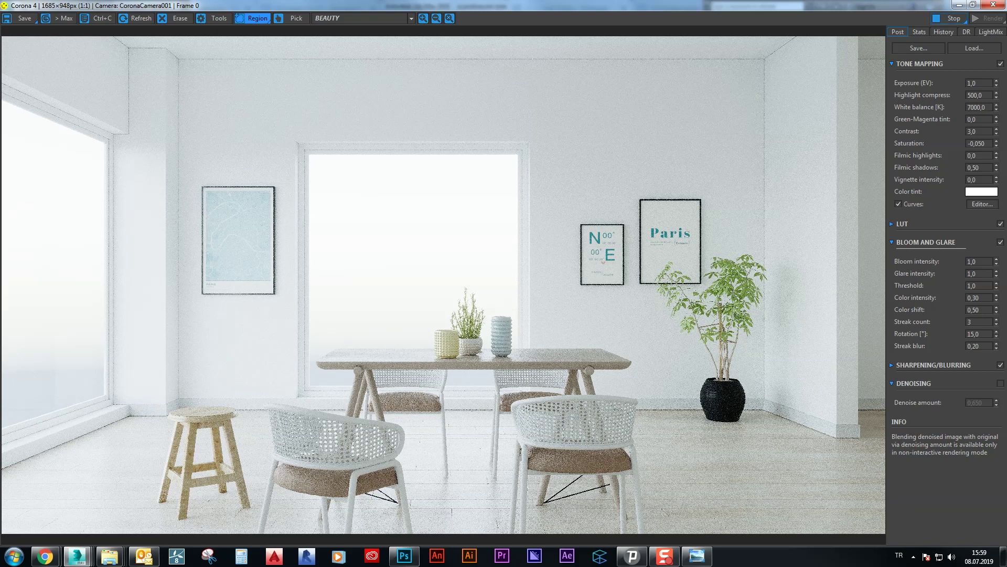
Lighten the CoronaAO occluded colour and check it with a bottom-right region test render
click(974, 4)
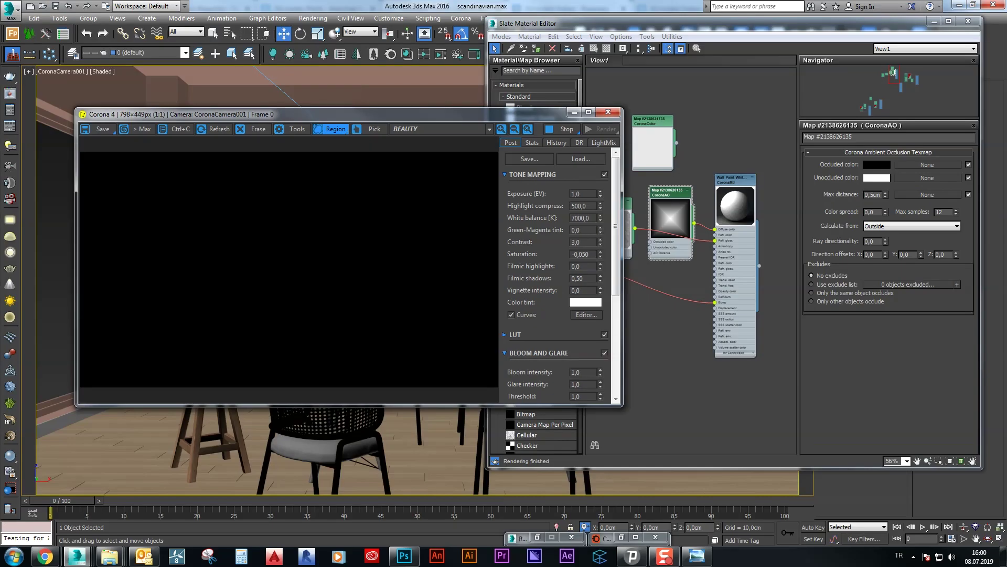
click(876, 164)
click(404, 167)
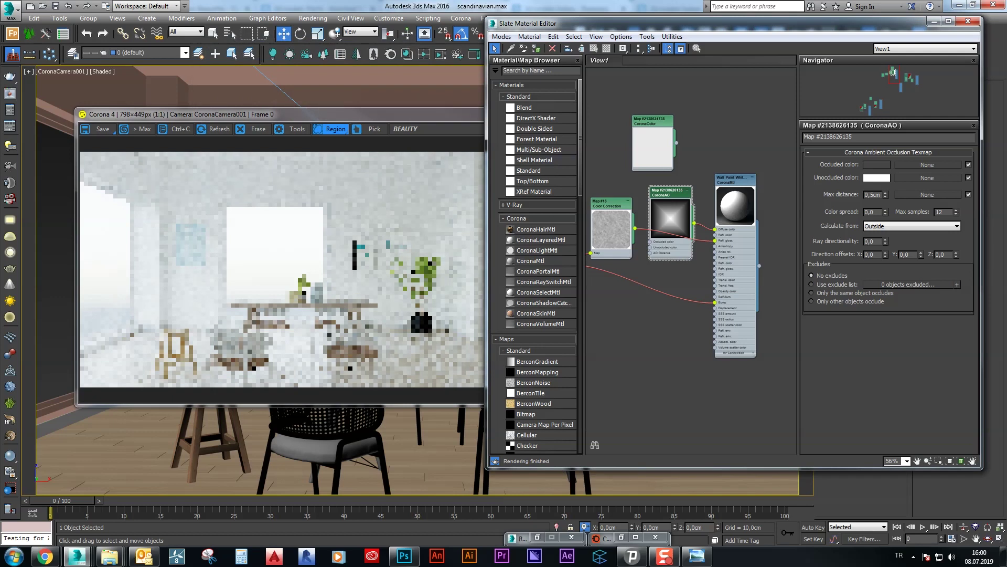
click(569, 102)
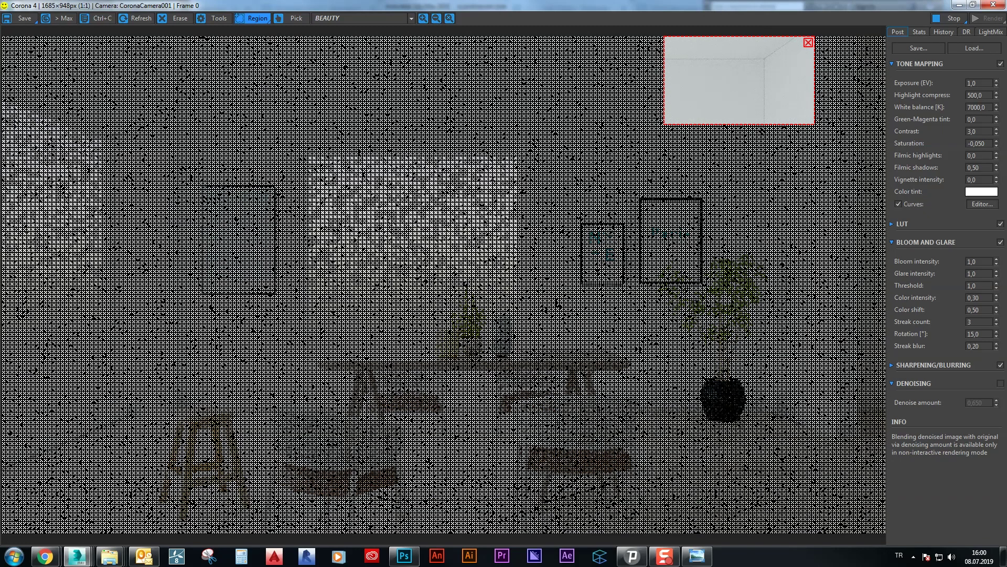
drag(739, 80, 807, 417)
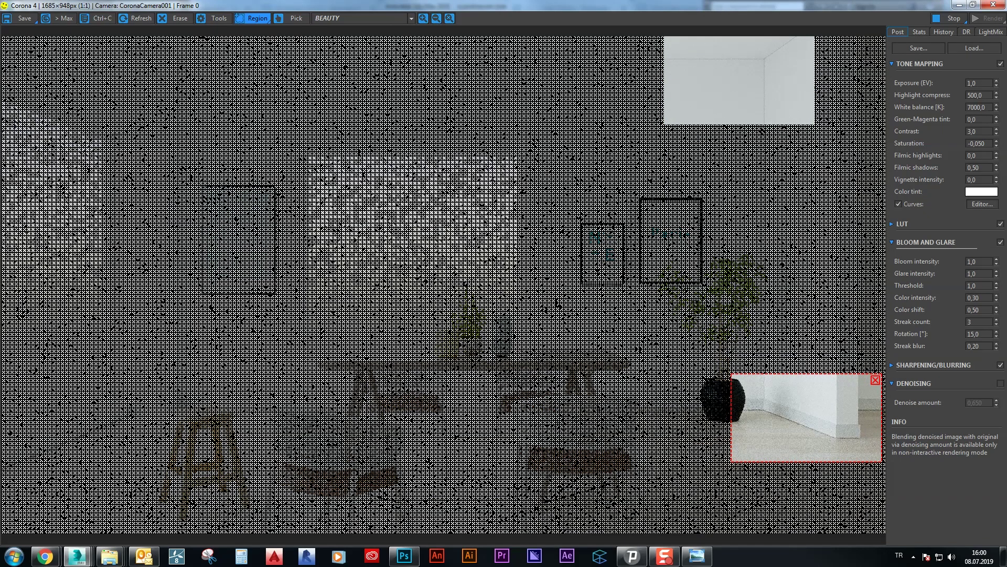
click(948, 18)
click(972, 5)
click(550, 103)
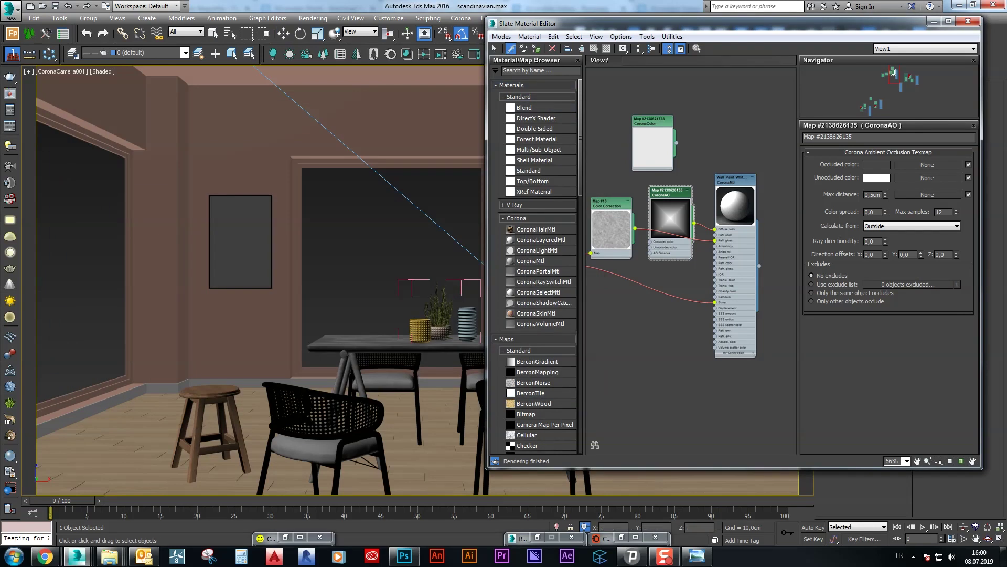
Lower the floor Material #26 diffuse level from 0,8 to 0,6
click(236, 367)
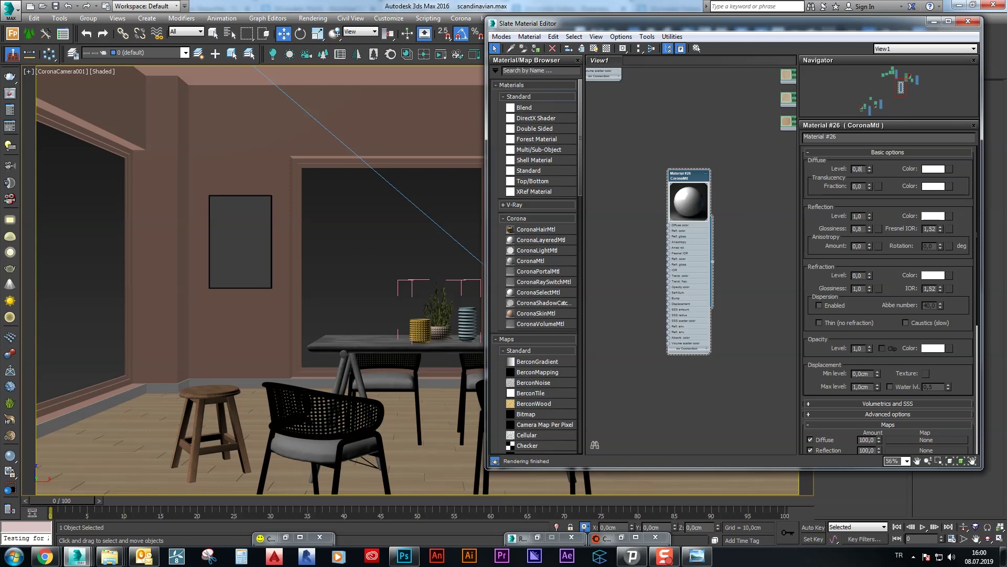
text(0,6)
key(Return)
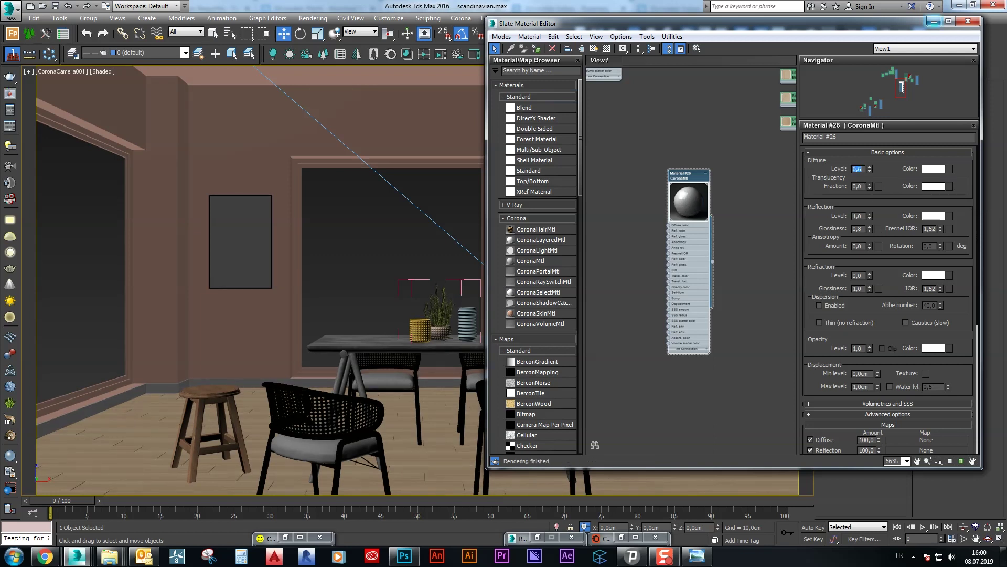
click(934, 21)
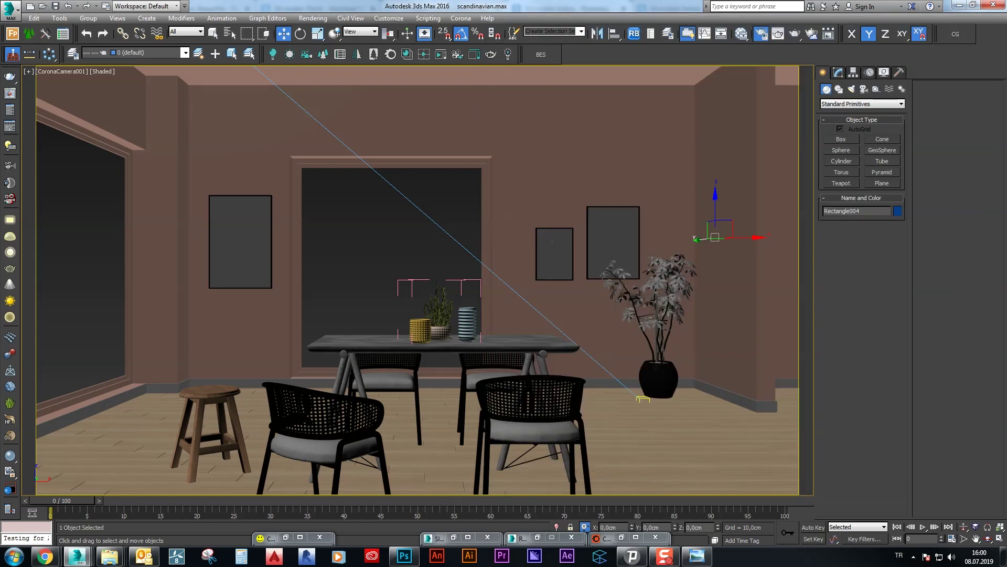
On 3dsky.org, filter Decoration › Books to free models and download 'Stand of books'
click(45, 556)
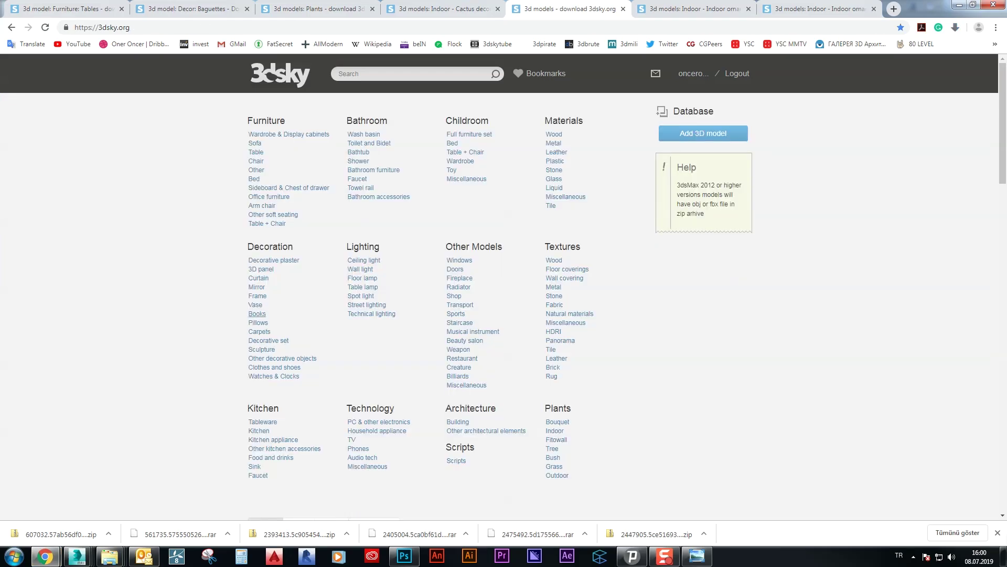
click(257, 313)
click(332, 155)
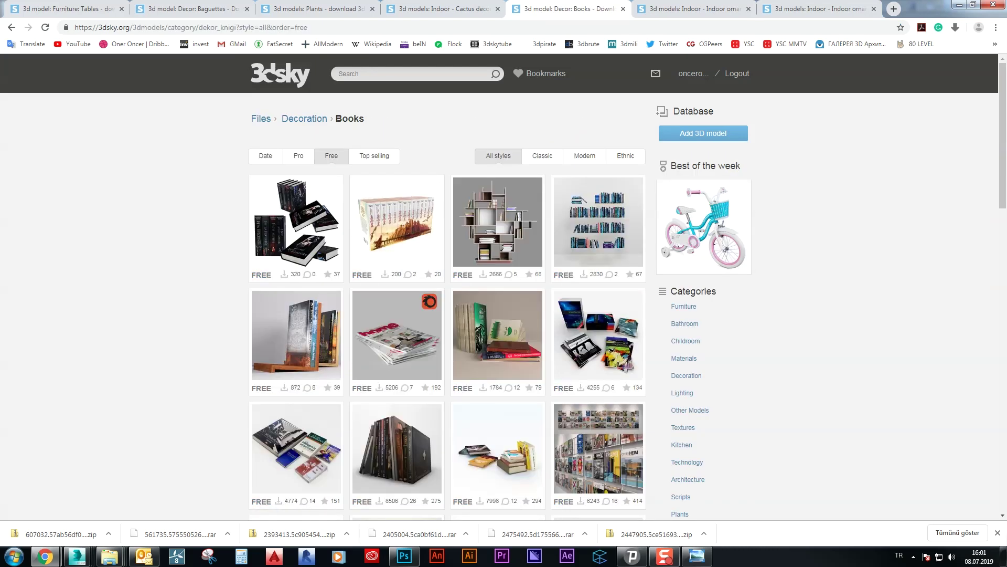
scroll(582, 262, down, 4)
scroll(582, 263, down, 4)
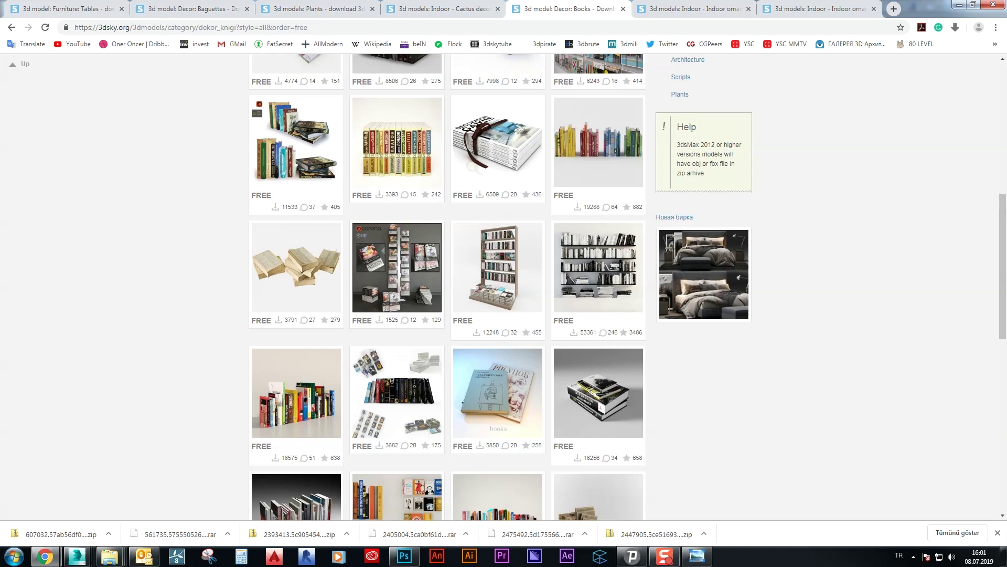
click(583, 393)
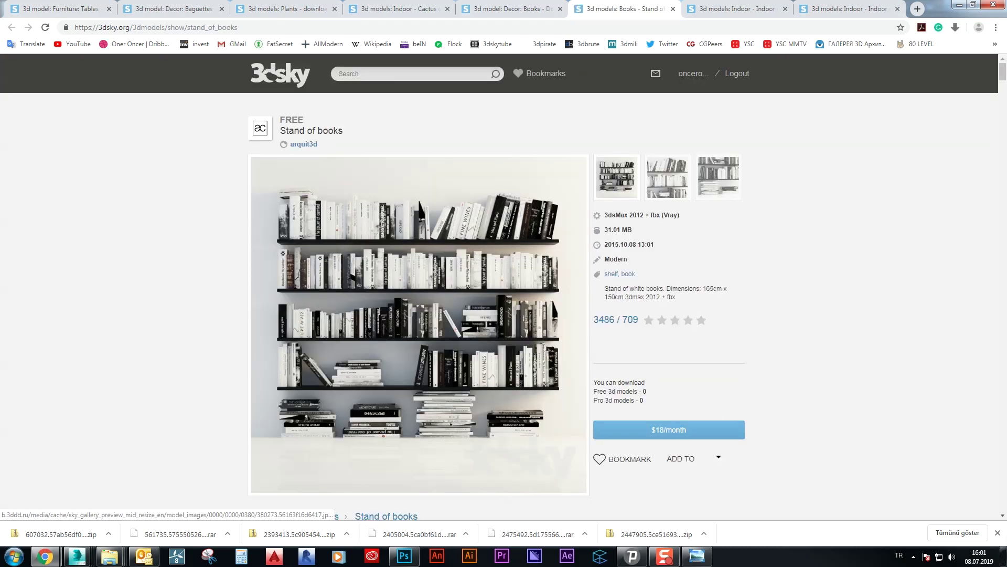
click(668, 430)
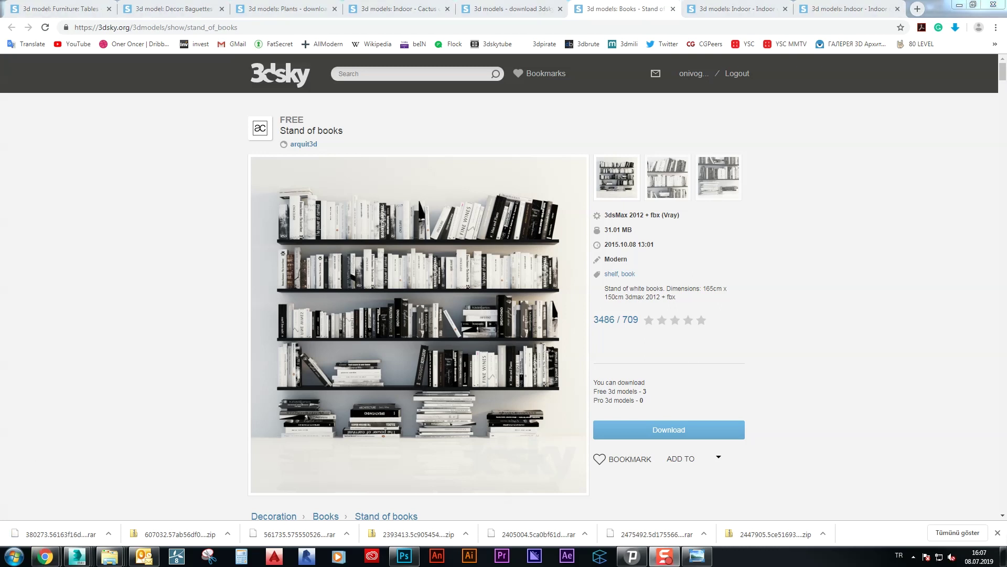
Return to 3ds Max and begin merging the downloaded scene file
click(62, 499)
click(9, 10)
click(142, 83)
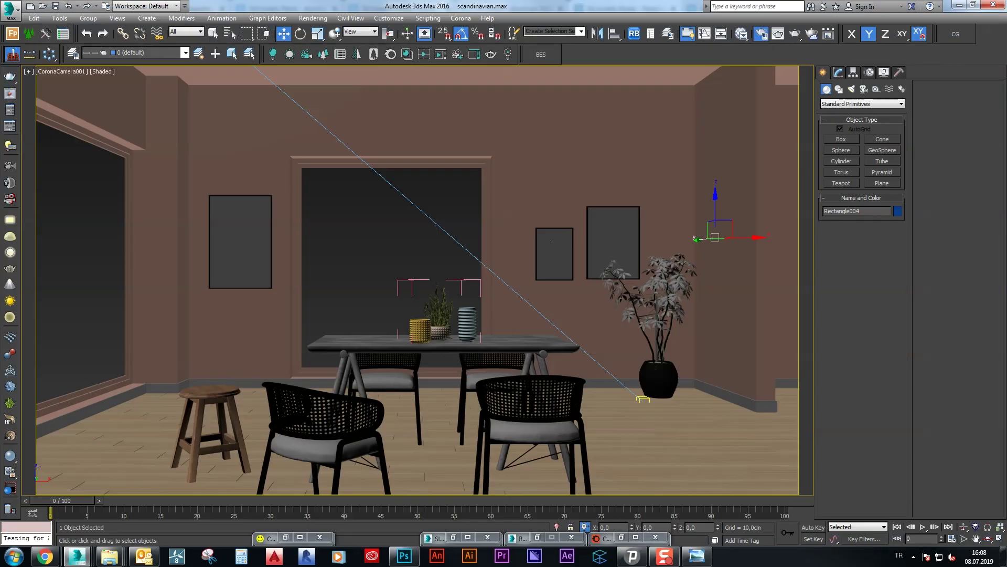
Merge the Group-Books object and slide it along X beside the shelf
click(427, 211)
click(547, 390)
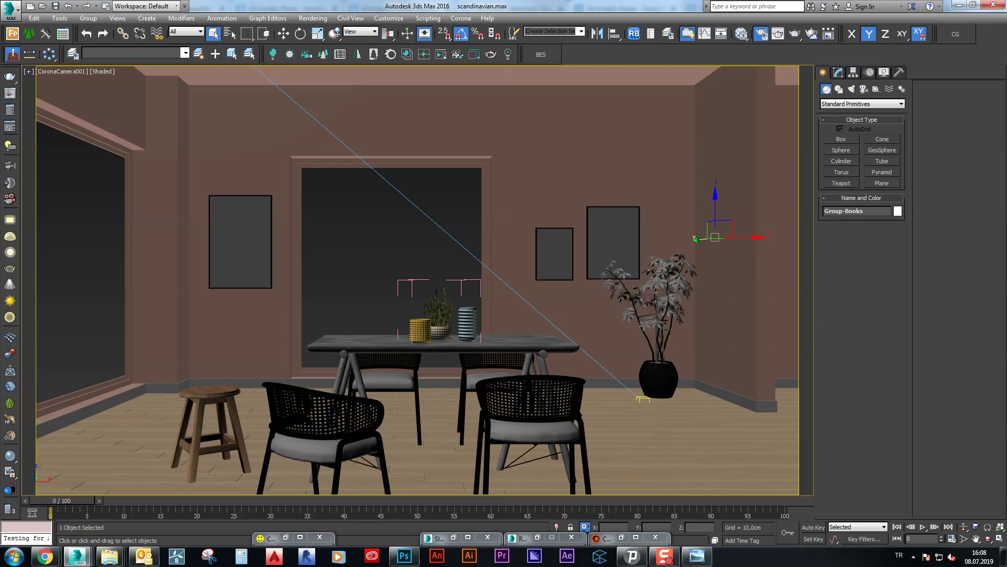
key(t)
key(w)
key(z)
key(p)
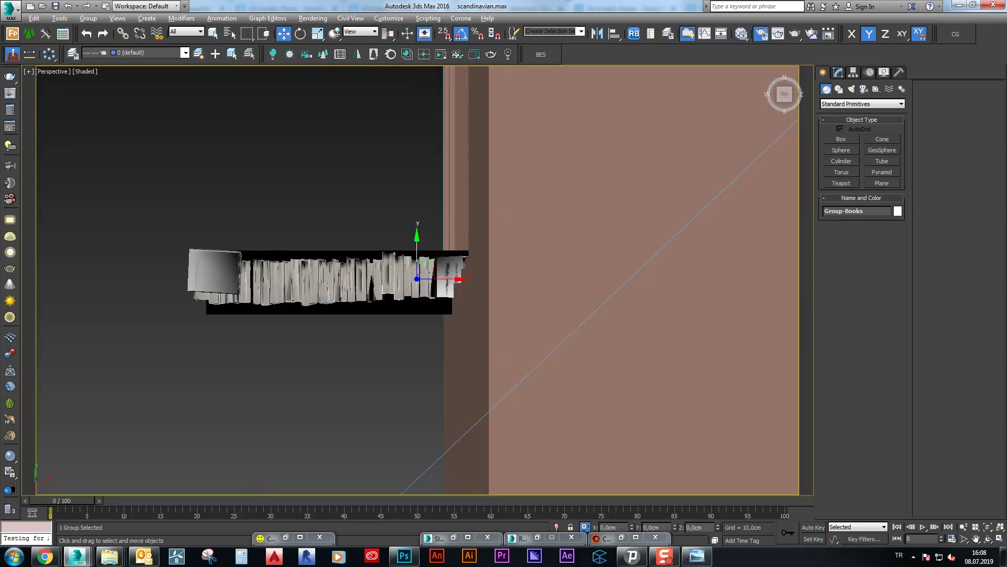
key(z)
scroll(416, 278, up, 3)
scroll(416, 278, down, 8)
mouse_move(416, 278)
alt+middle_down()
mouse_move(299, 290)
mouse_move(310, 273)
alt+middle_up()
drag(310, 273, 574, 189)
mouse_move(574, 188)
alt+middle_down()
mouse_move(503, 236)
mouse_move(462, 231)
alt+middle_up()
scroll(504, 236, up, 6)
scroll(503, 236, down, 2)
Detach the middle book stack from the Walter Finance group as Object183
key(ctrl+d)
scroll(419, 341, up, 3)
scroll(419, 341, up, 3)
scroll(420, 341, up, 2)
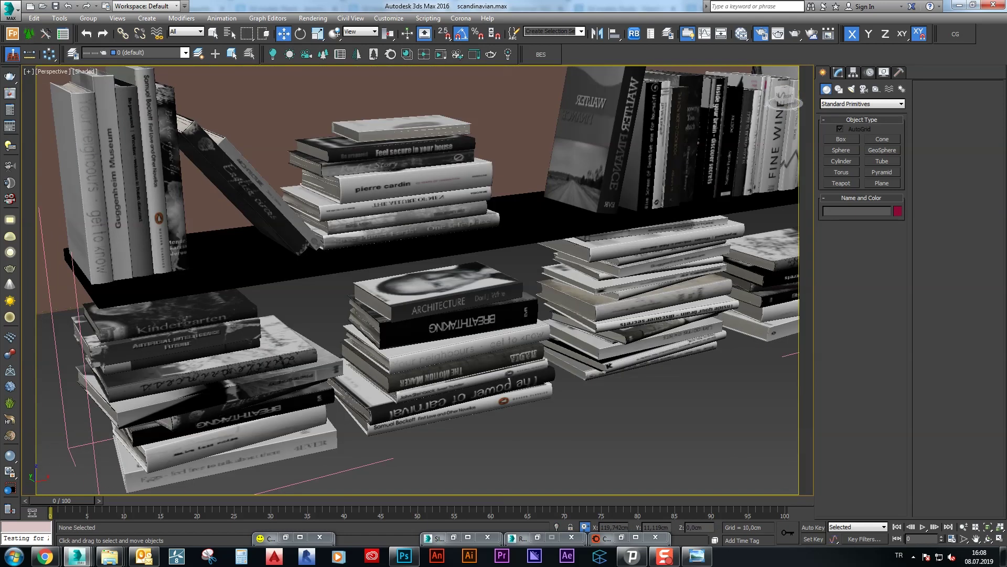
scroll(420, 314, down, 3)
click(540, 100)
scroll(541, 100, up, 3)
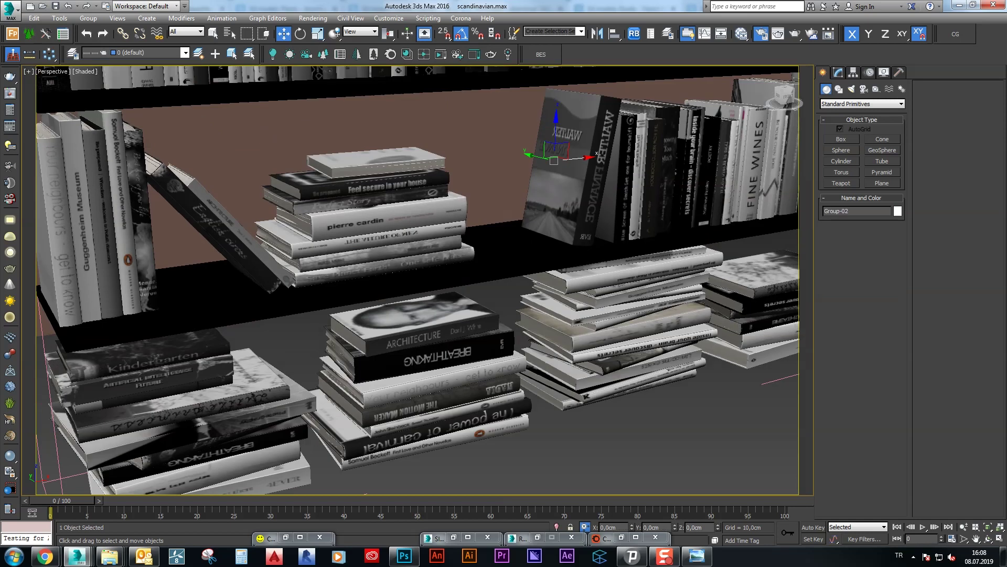
middle_drag(504, 262, 503, 312)
click(838, 73)
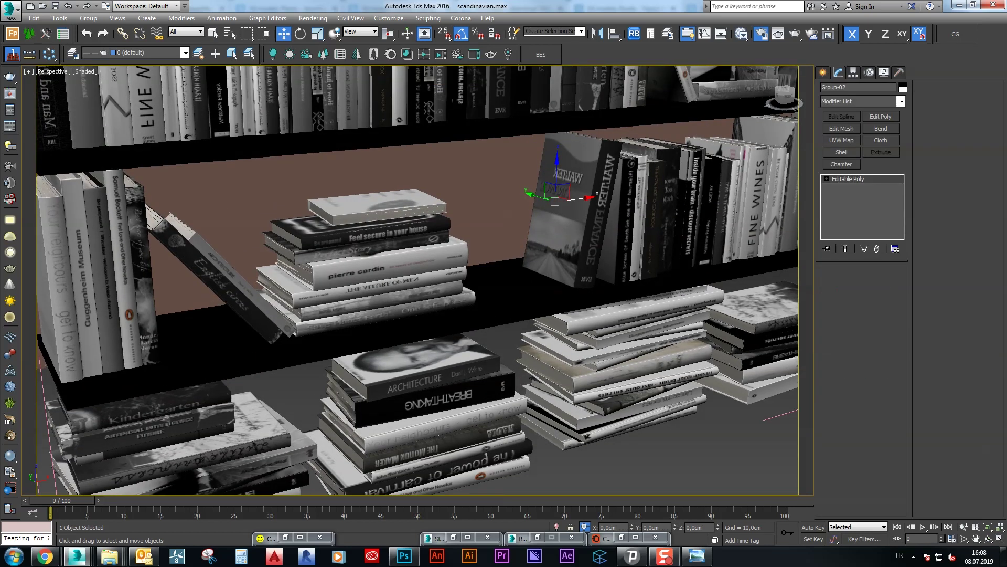
key(5)
key(F3)
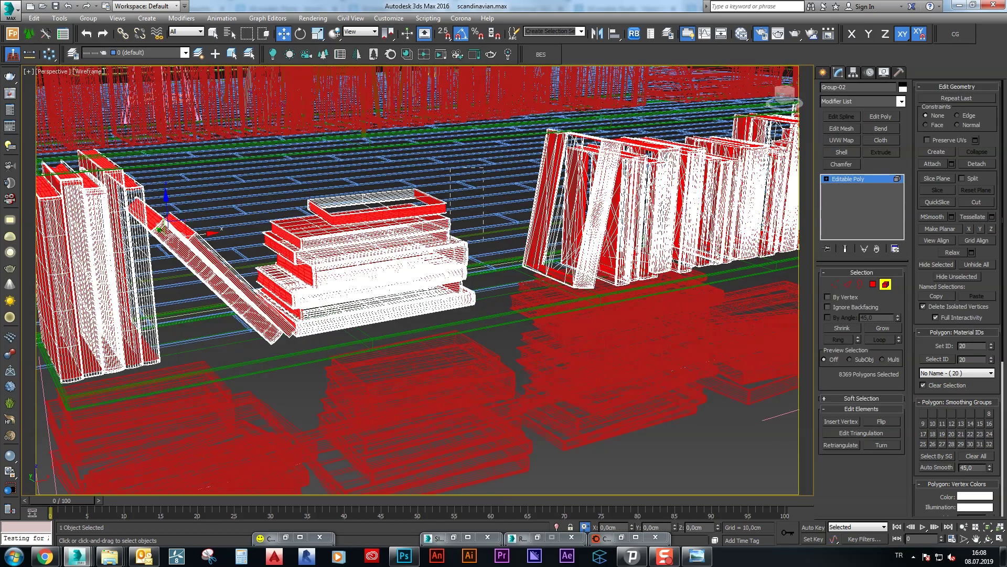
click(367, 252)
key(F3)
click(977, 164)
key(Return)
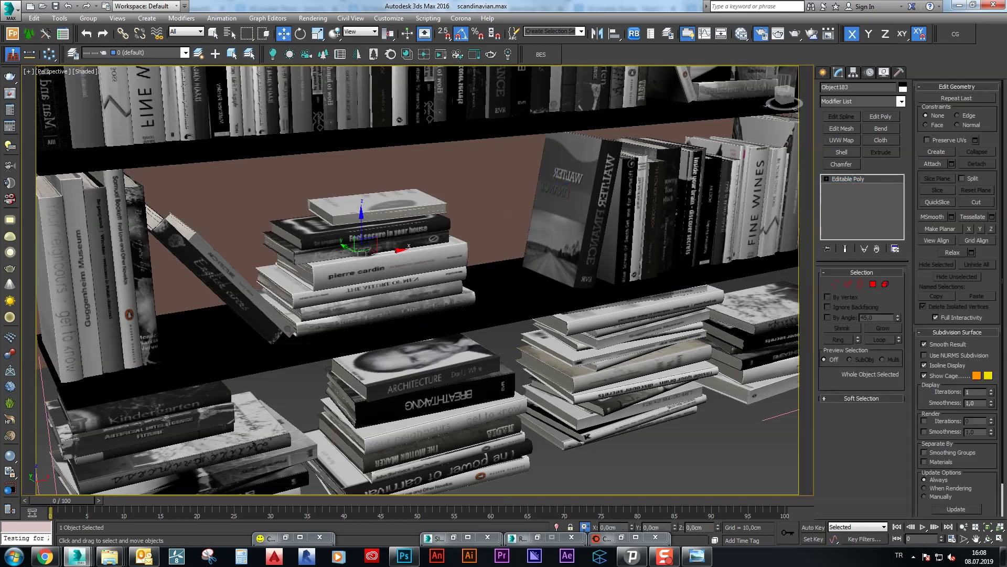
Align the book stack to the stool seat, centred in X and Y only
scroll(545, 309, down, 10)
key(z)
scroll(294, 257, down, 3)
scroll(294, 258, down, 3)
key(alt+a)
click(574, 192)
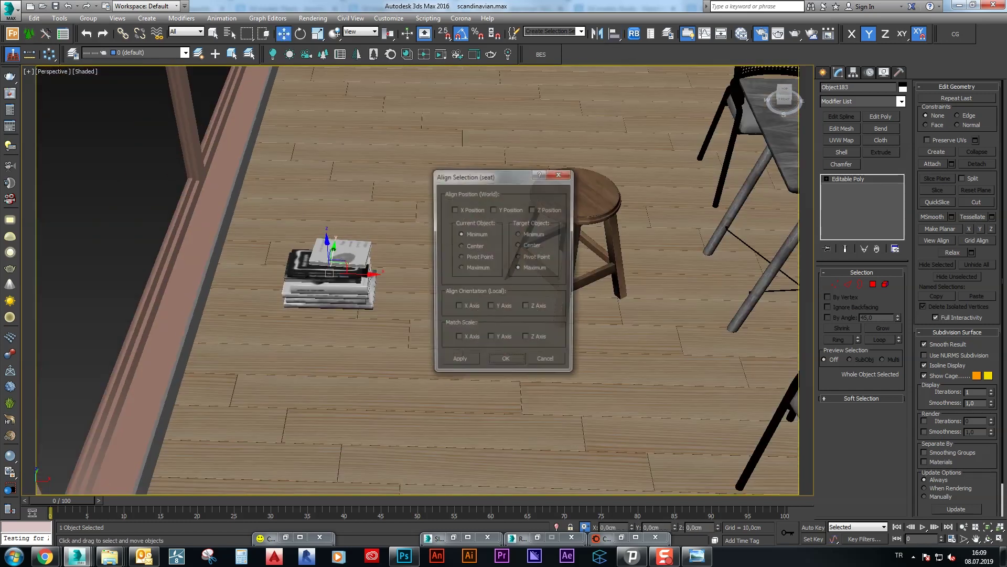
click(518, 245)
click(458, 362)
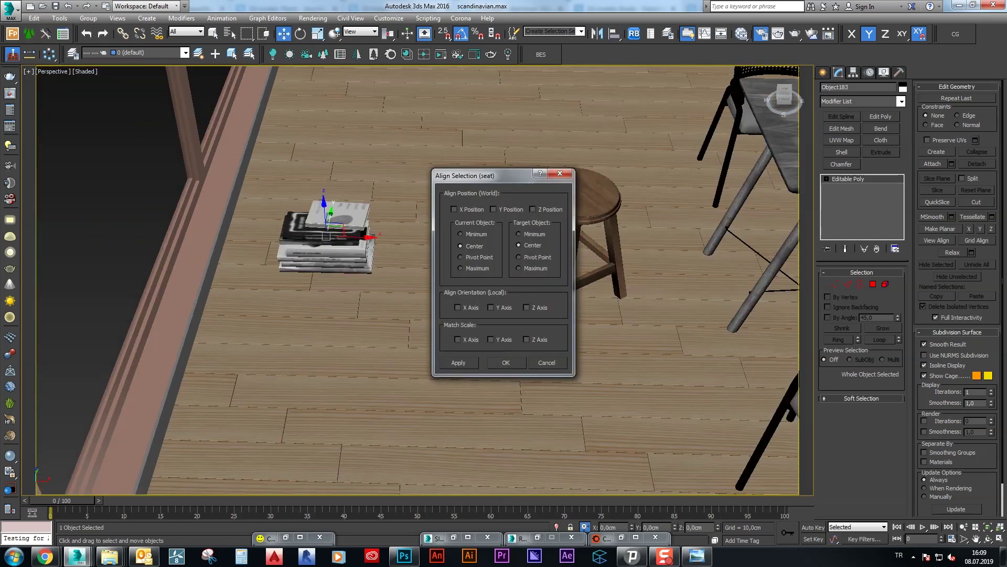
click(453, 209)
click(493, 210)
click(506, 363)
key(z)
scroll(417, 278, down, 5)
scroll(417, 279, up, 2)
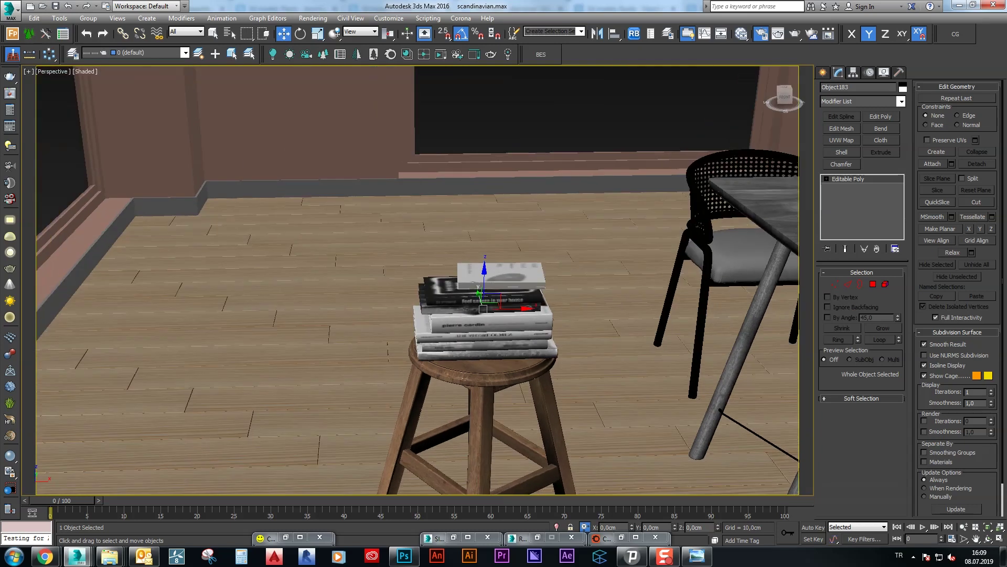
In the camera view, rotate the books slightly and shift stool and books left
key(c)
key(e)
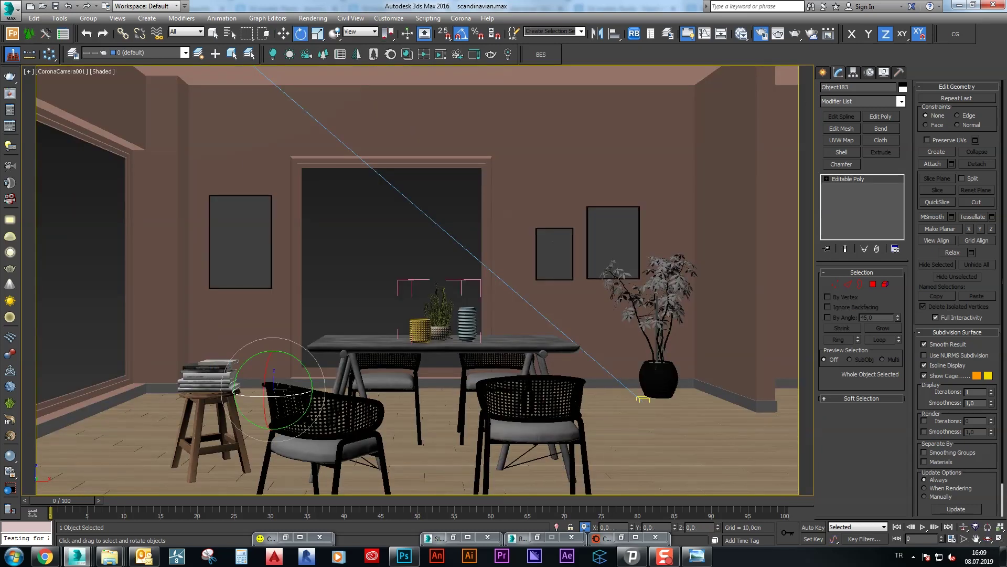
drag(242, 380, 220, 385)
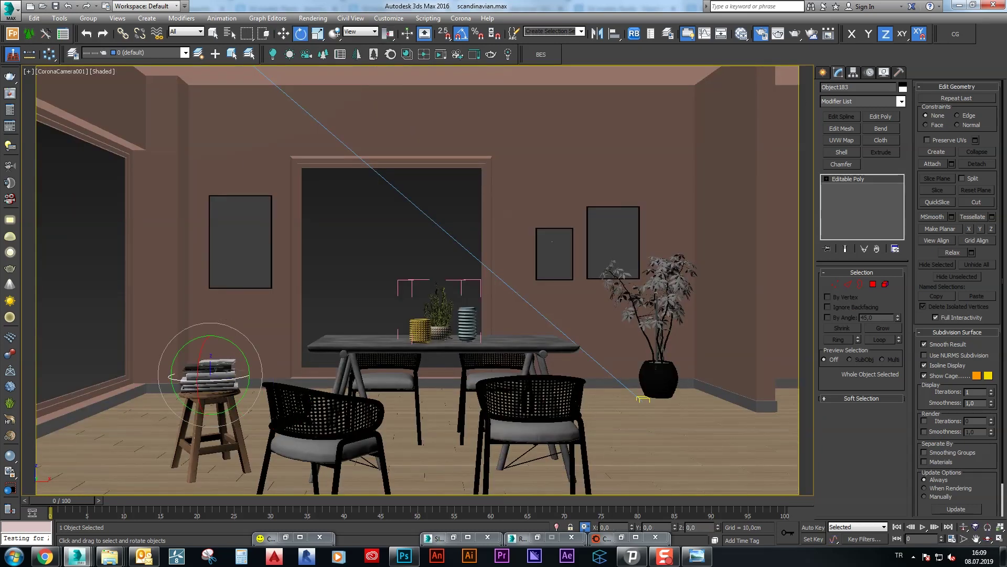
key(w)
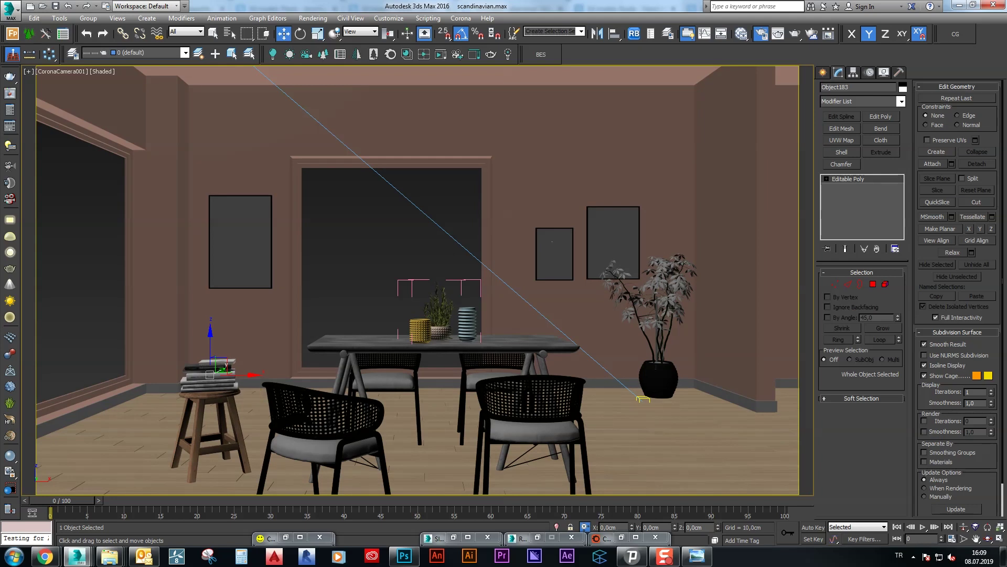
ctrl+click(209, 430)
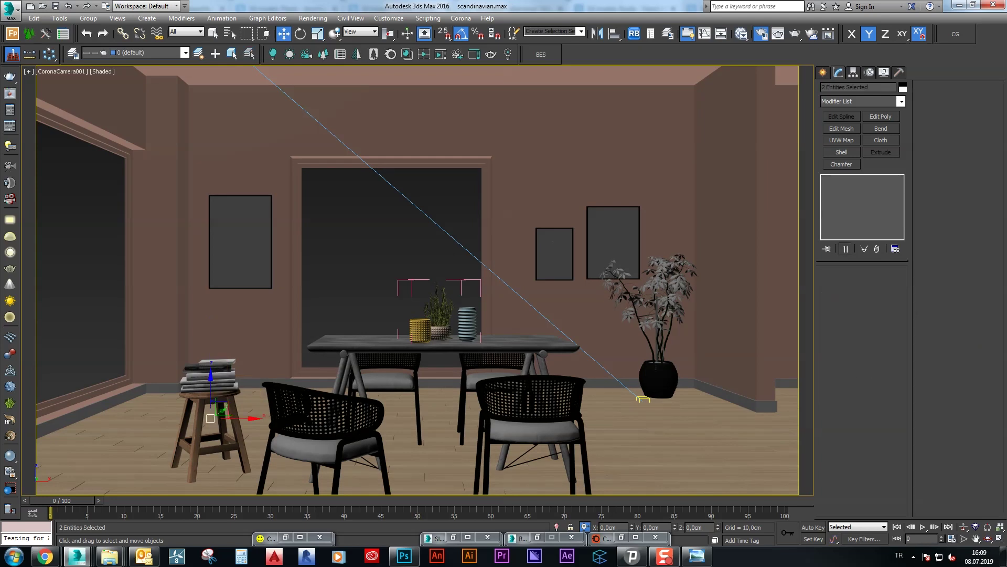
drag(244, 418, 239, 418)
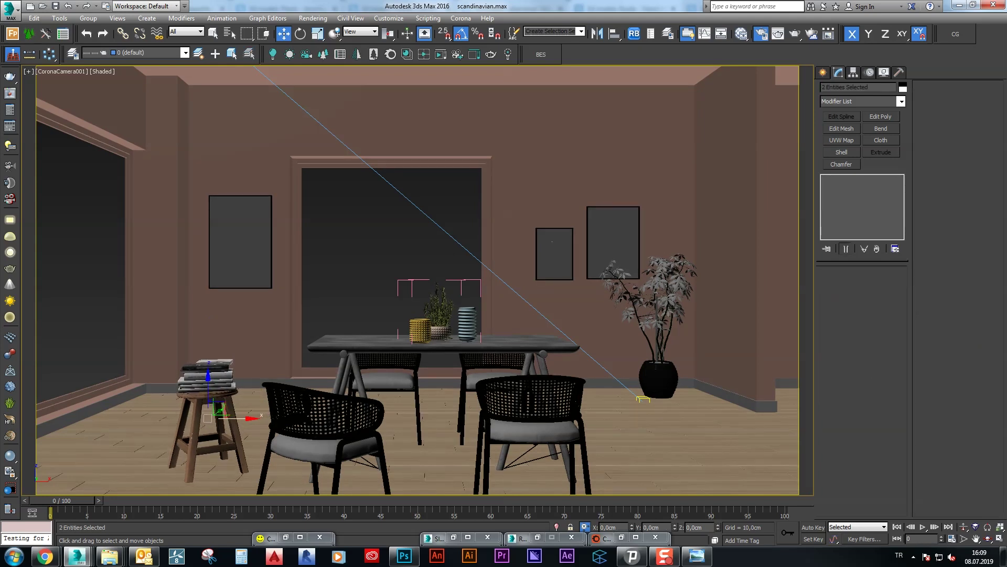
click(714, 236)
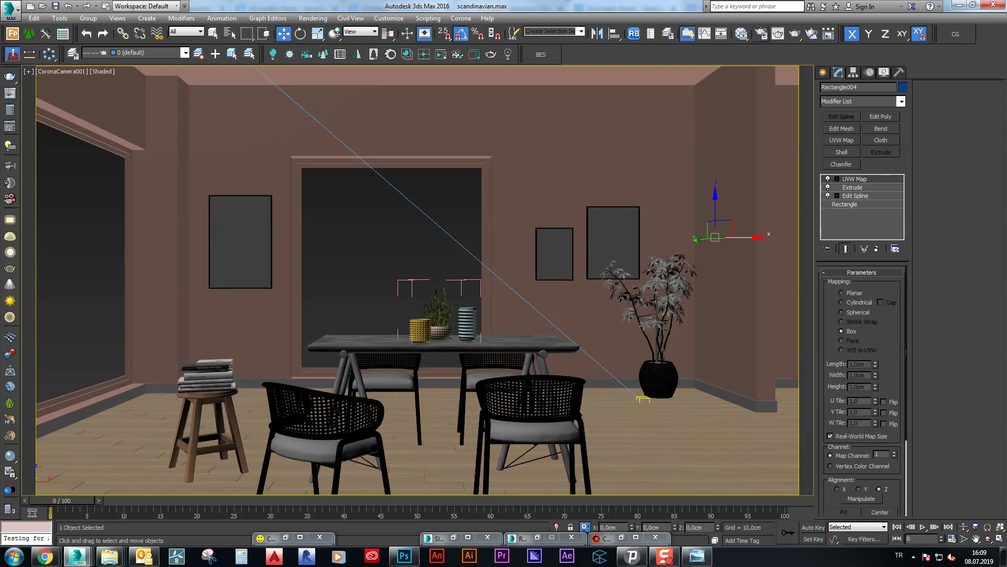
Switch the Corona denoising mode and start the final camera render
key(F10)
click(468, 326)
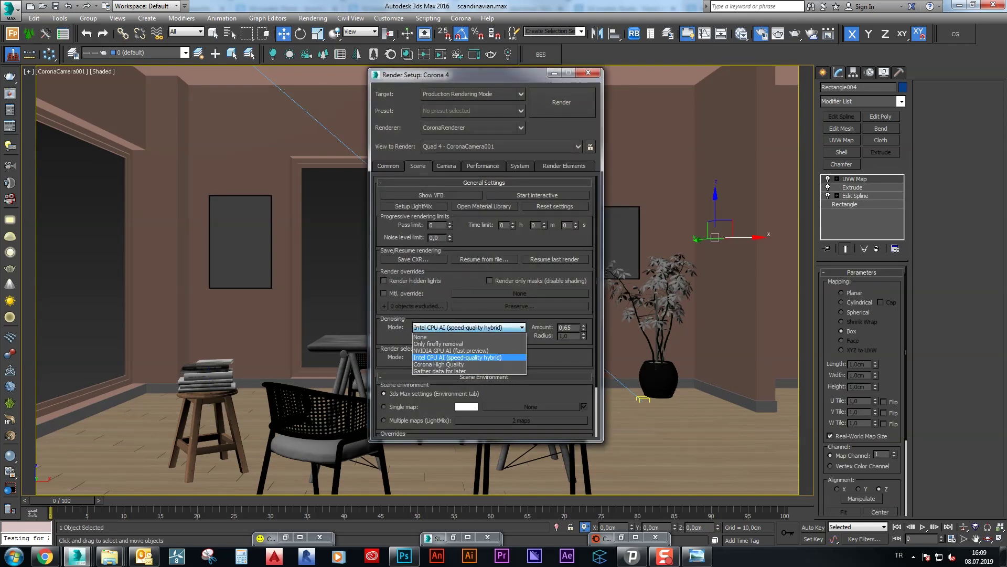
click(439, 364)
click(388, 166)
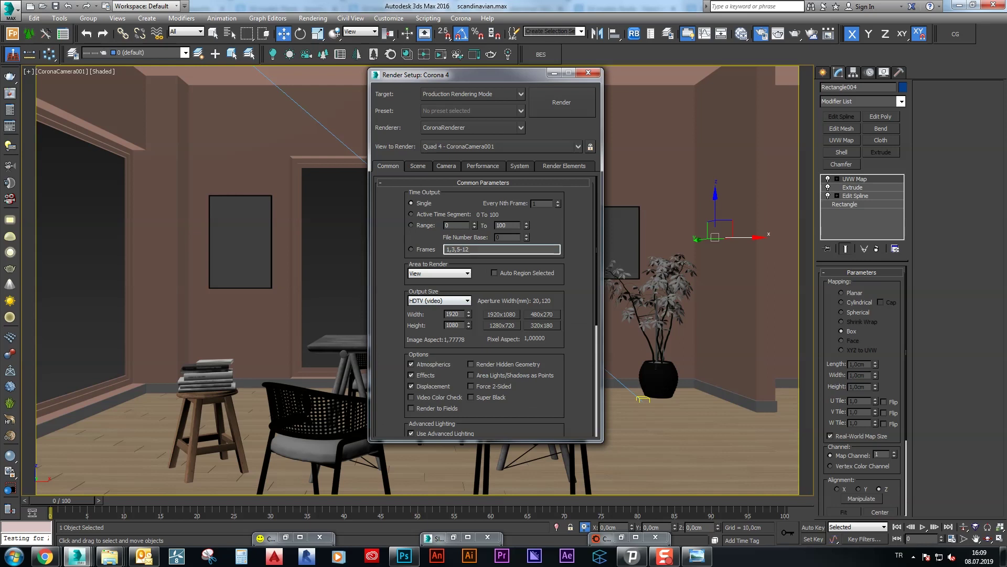
click(561, 102)
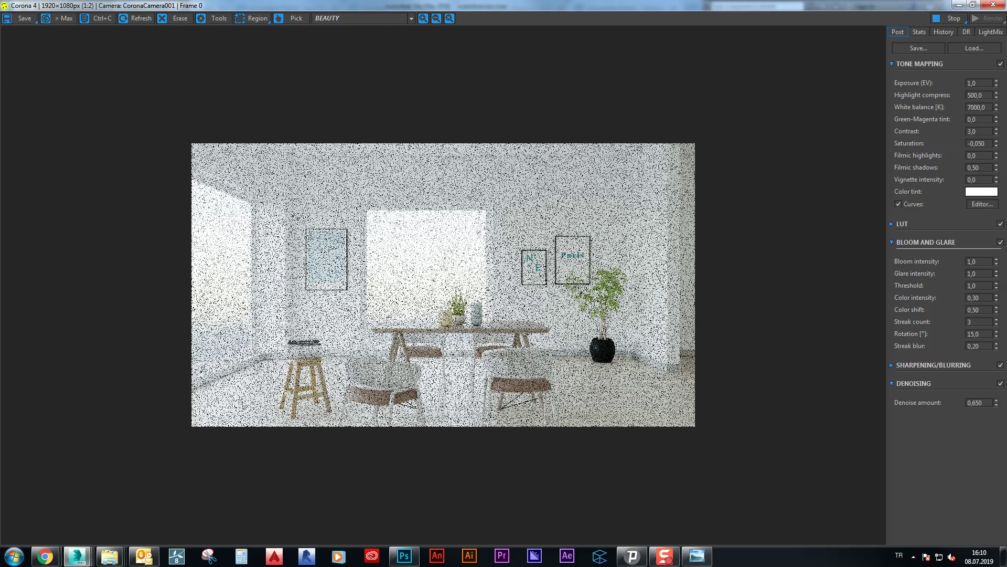
scroll(443, 285, up, 1)
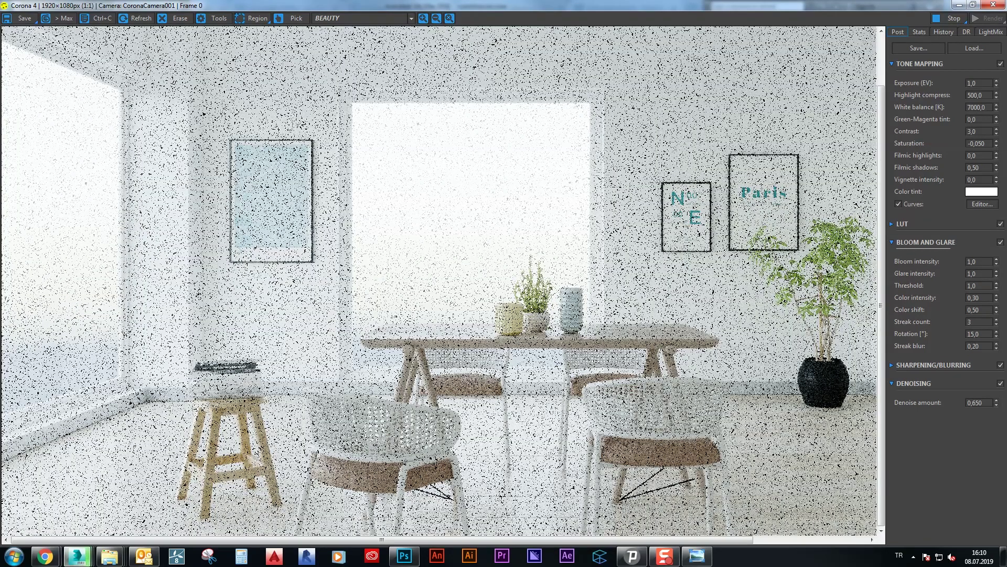
scroll(443, 284, down, 1)
scroll(443, 285, down, 1)
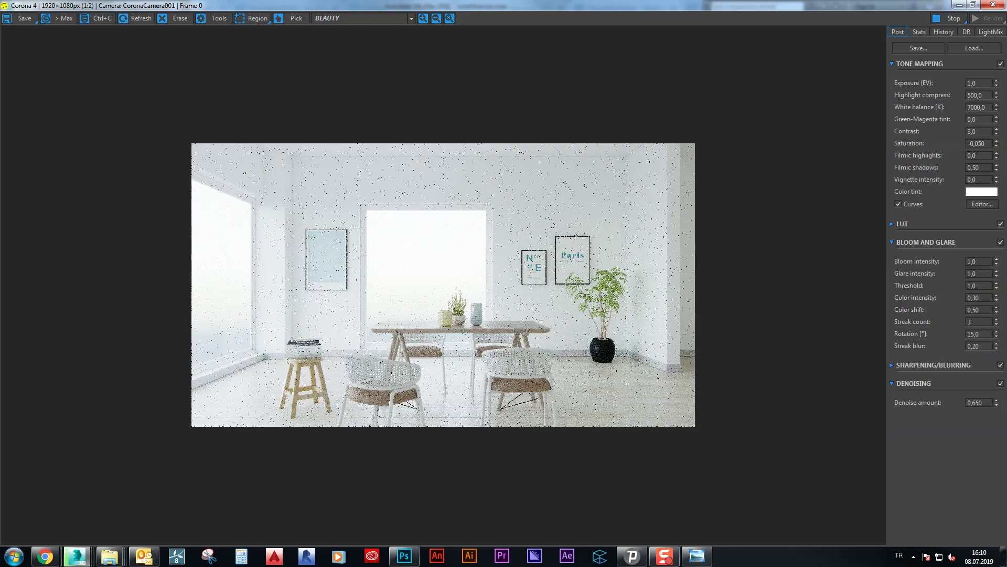
scroll(381, 318, up, 1)
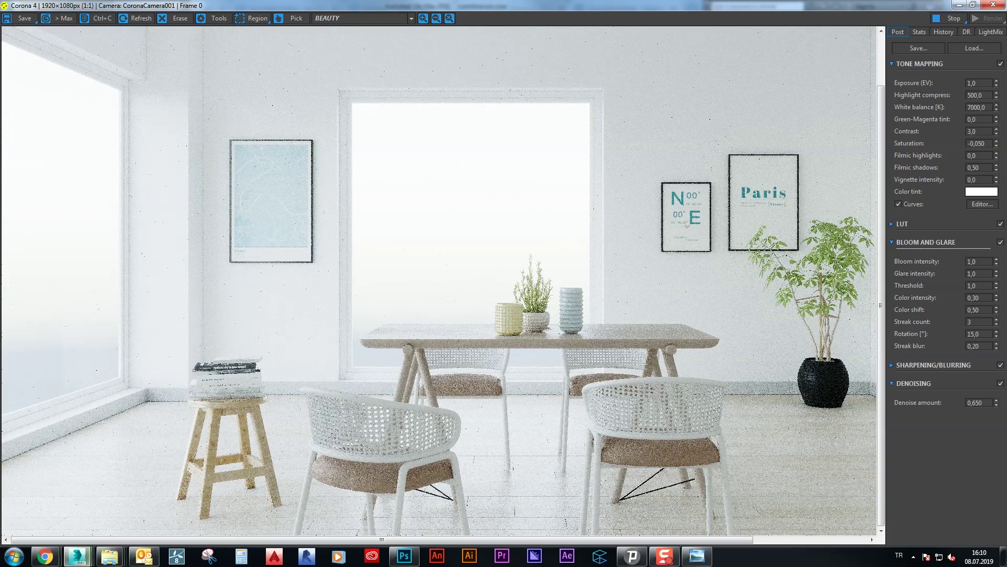
Set the render's Exposure (EV) to 0,75 in the frame buffer post settings
double_click(973, 83)
text(0,5)
key(Return)
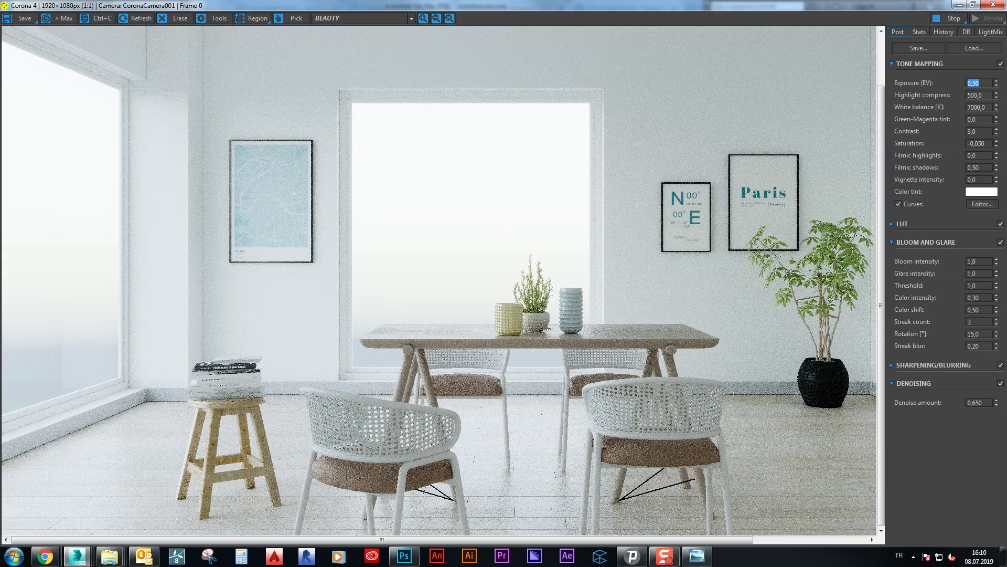
text(0,75)
key(Return)
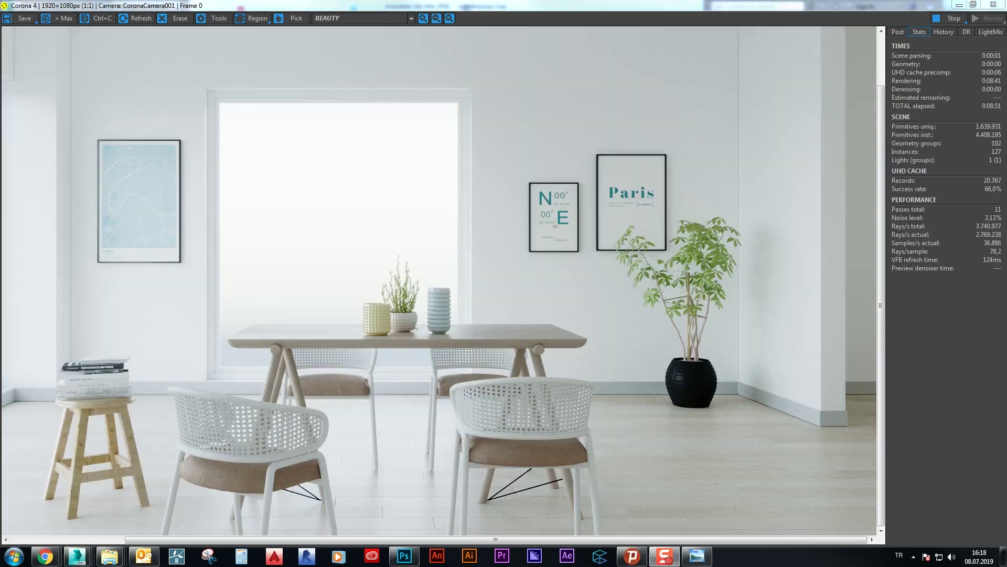
scroll(443, 284, down, 1)
scroll(424, 283, up, 1)
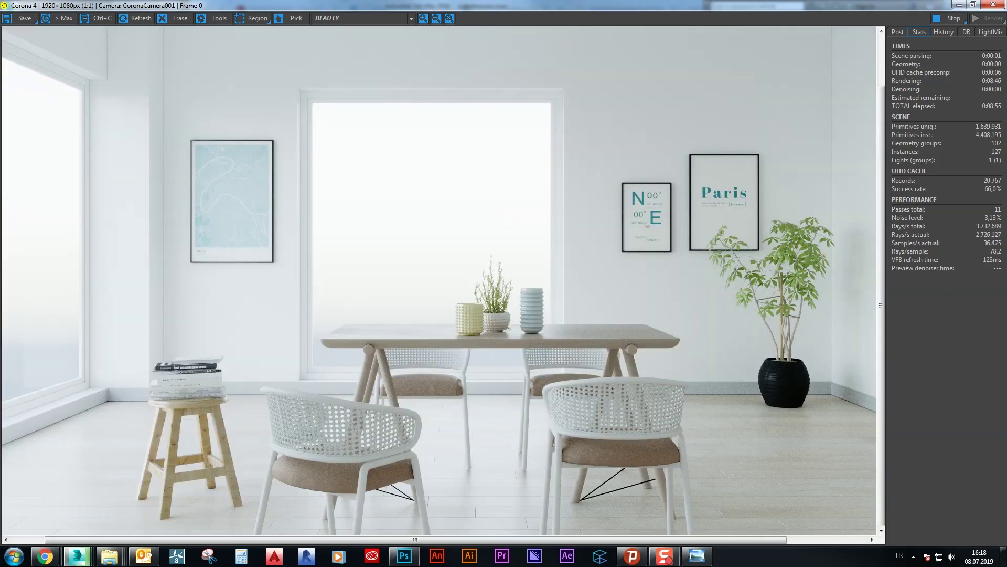
click(898, 32)
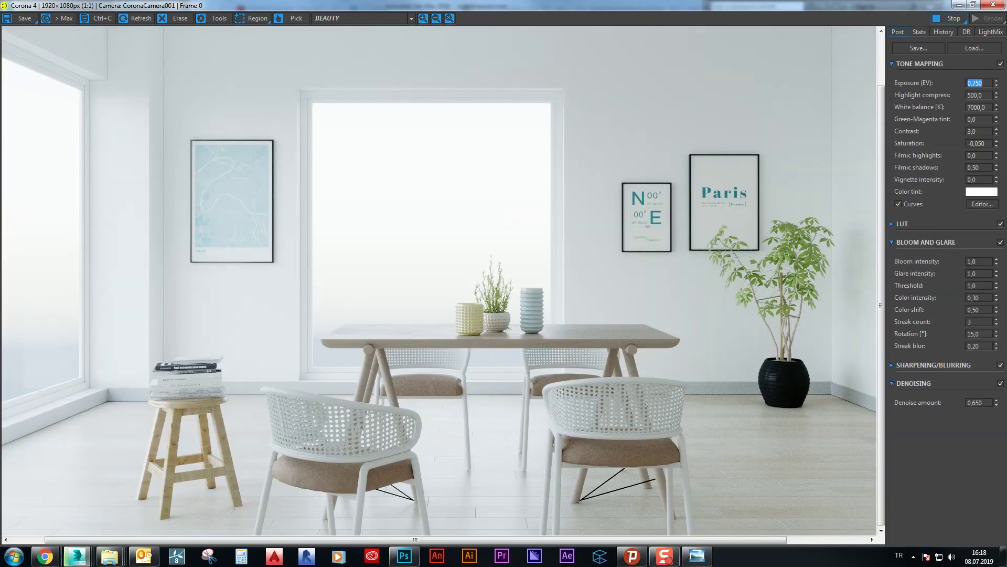
click(919, 31)
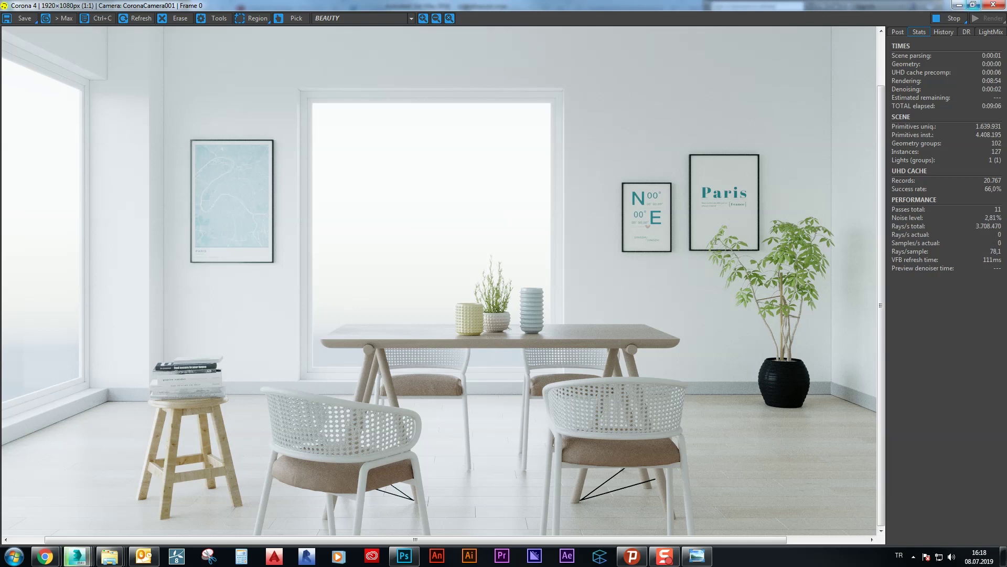
click(972, 5)
scroll(262, 257, down, 1)
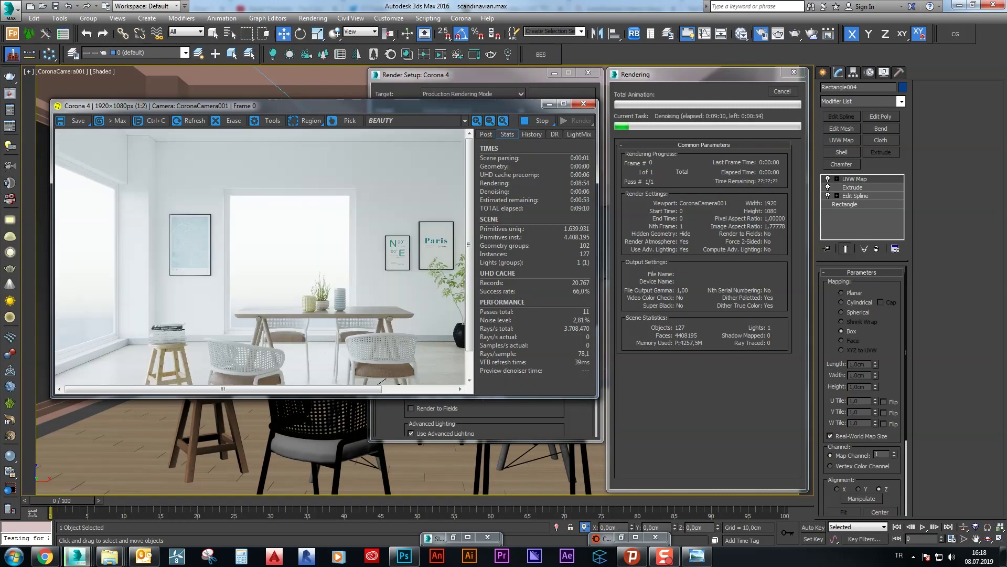
scroll(264, 260, down, 1)
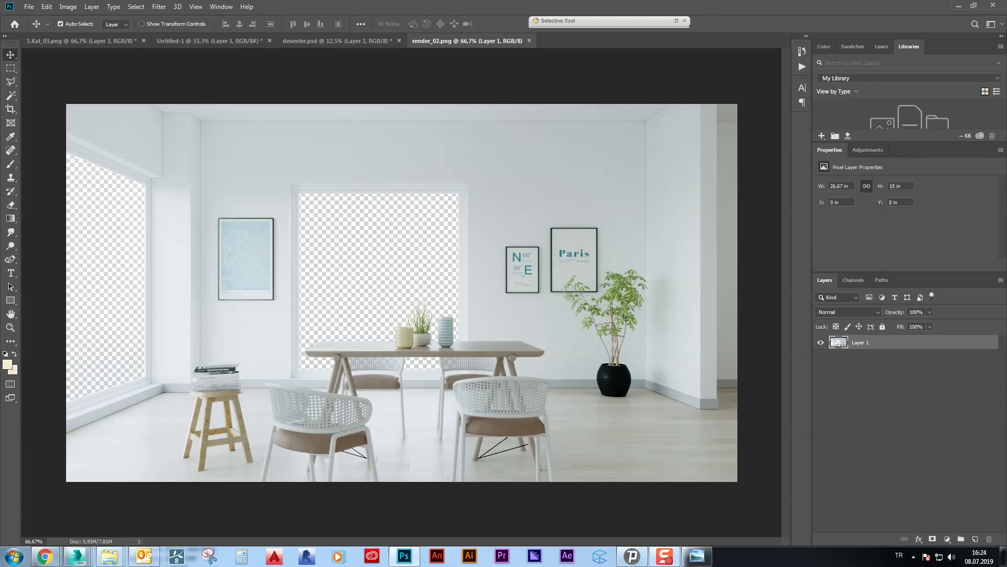
Duplicate Layer 1 and apply Camera Raw: Shadows +11, Clarity +8, Dehaze +5, Vibrance +6
key(ctrl+j)
click(159, 7)
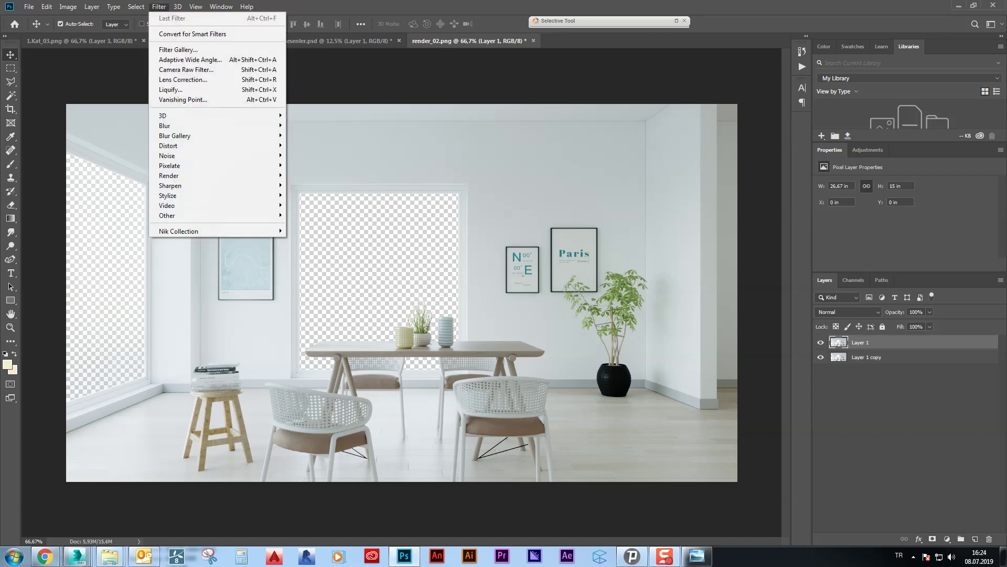
click(186, 69)
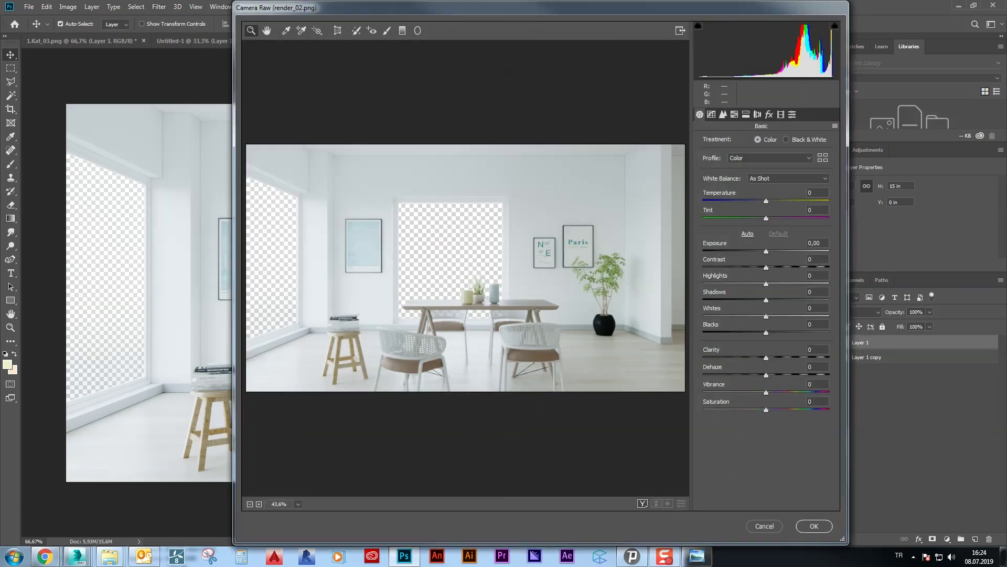
mouse_move(765, 300)
mouse_down()
mouse_move(774, 300)
mouse_move(749, 284)
mouse_move(765, 251)
mouse_move(772, 268)
mouse_up()
drag(766, 358, 769, 375)
drag(766, 393, 768, 392)
key(Tab)
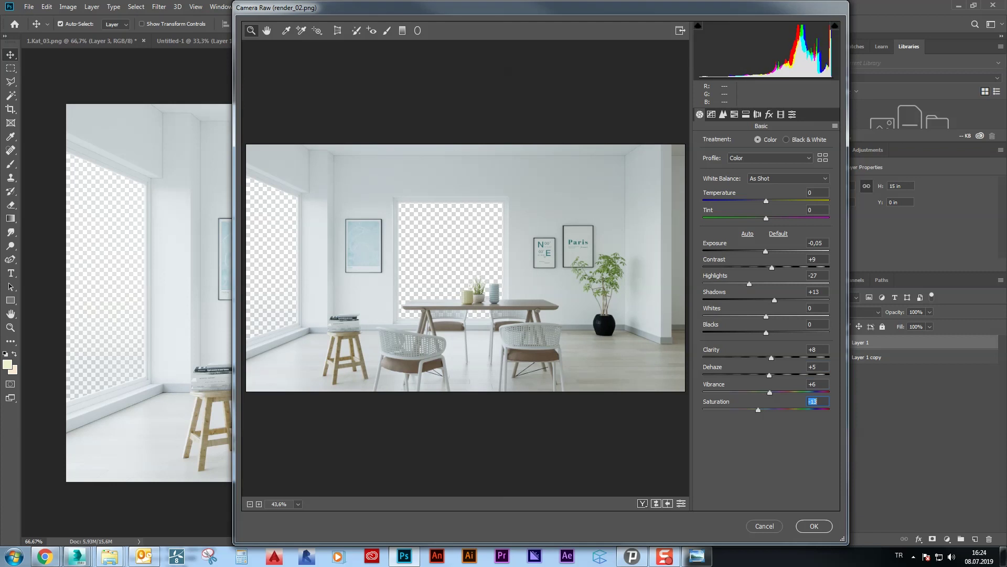
key(Return)
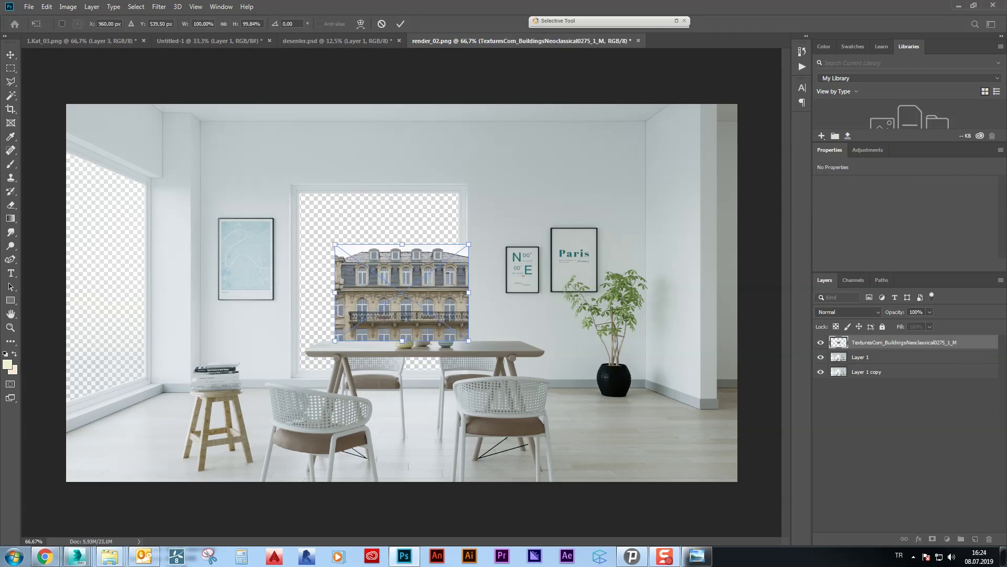
Paste the building facade into render_02 and send its layer behind the room
key(Escape)
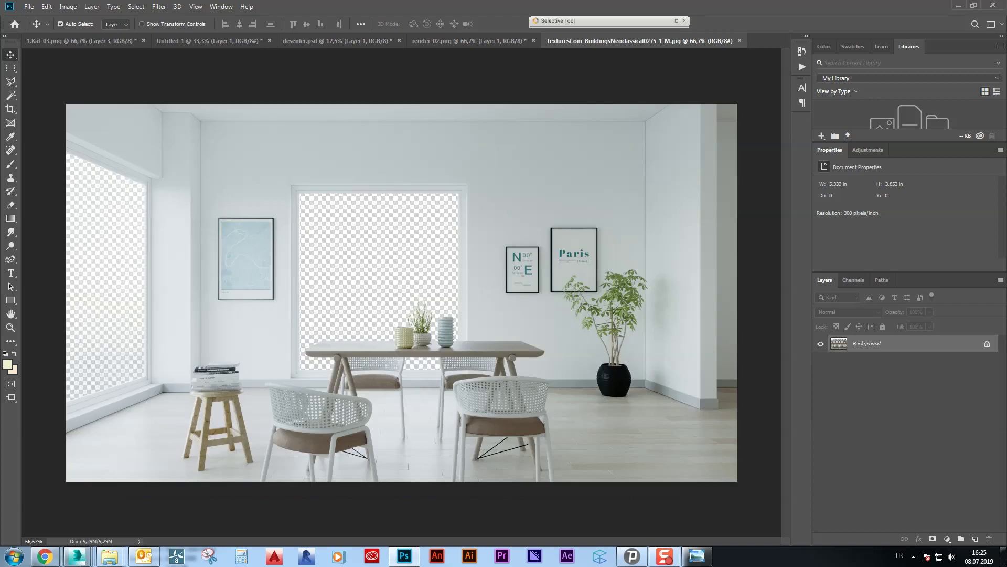
key(ctrl+v)
key(ctrl+bracketleft)
key(ctrl+bracketleft)
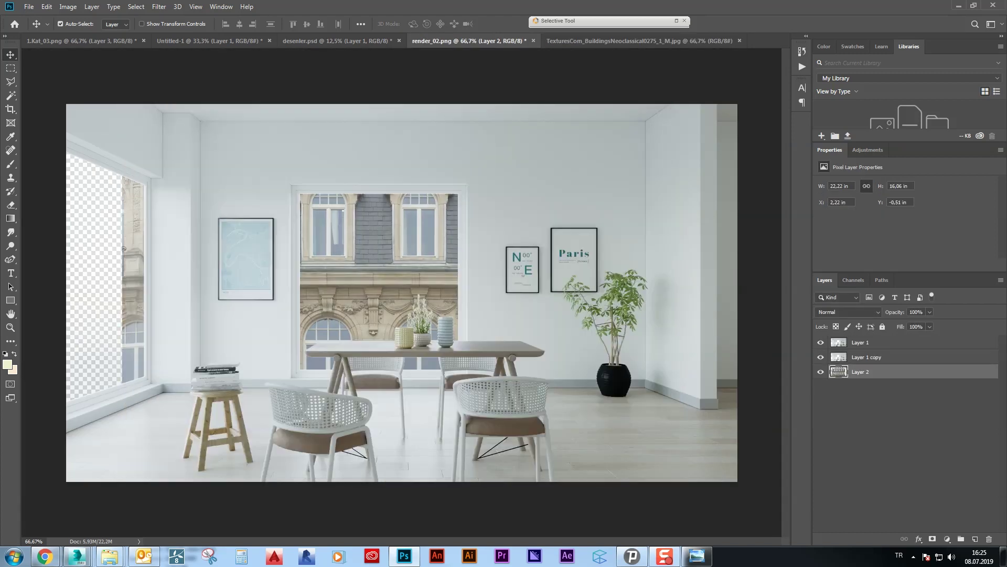
drag(396, 223, 265, 234)
key(ctrl+minus)
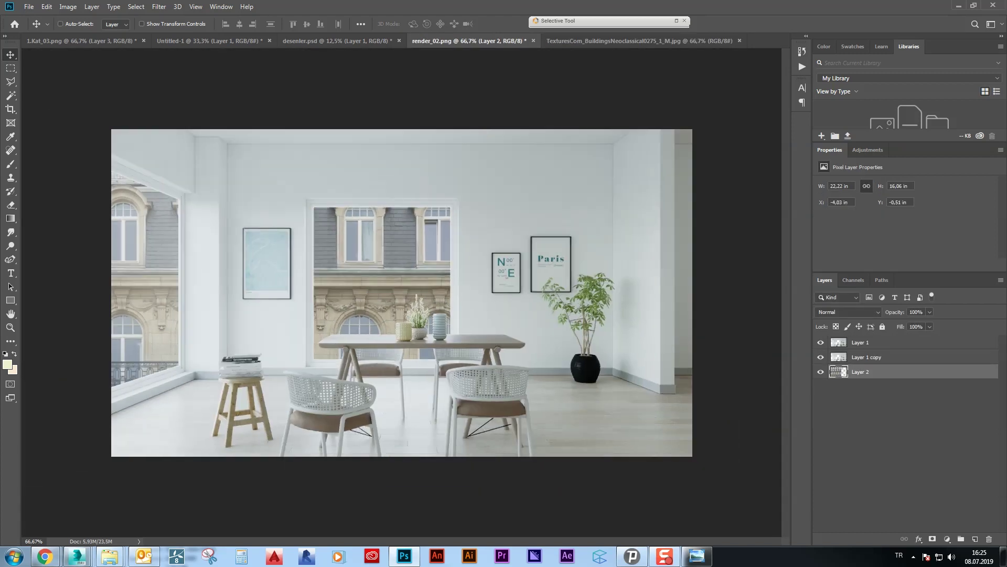
key(ctrl+minus)
Scale the facade to about 74% and position it behind the windows
key(ctrl+t)
drag(183, 393, 224, 364)
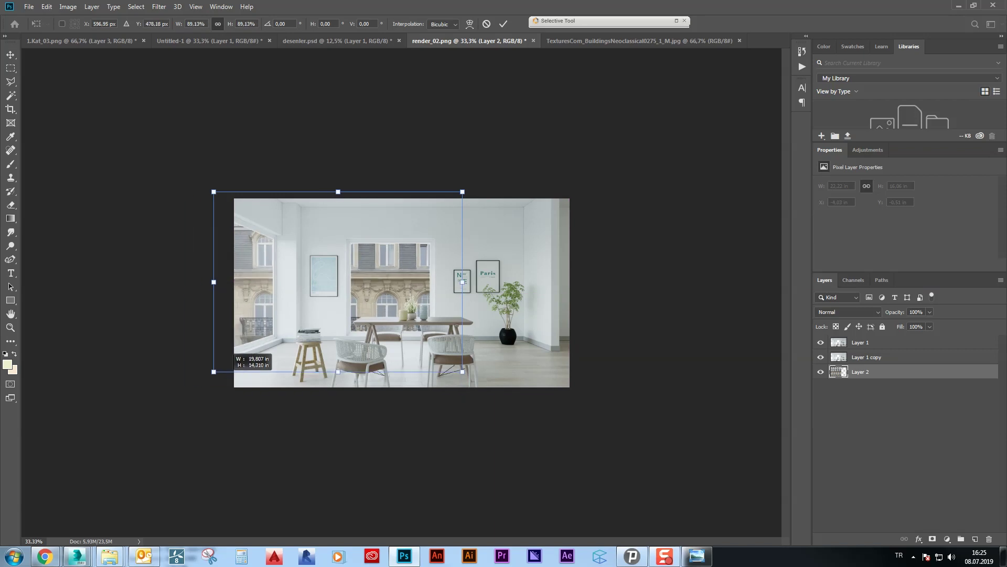
drag(462, 192, 430, 215)
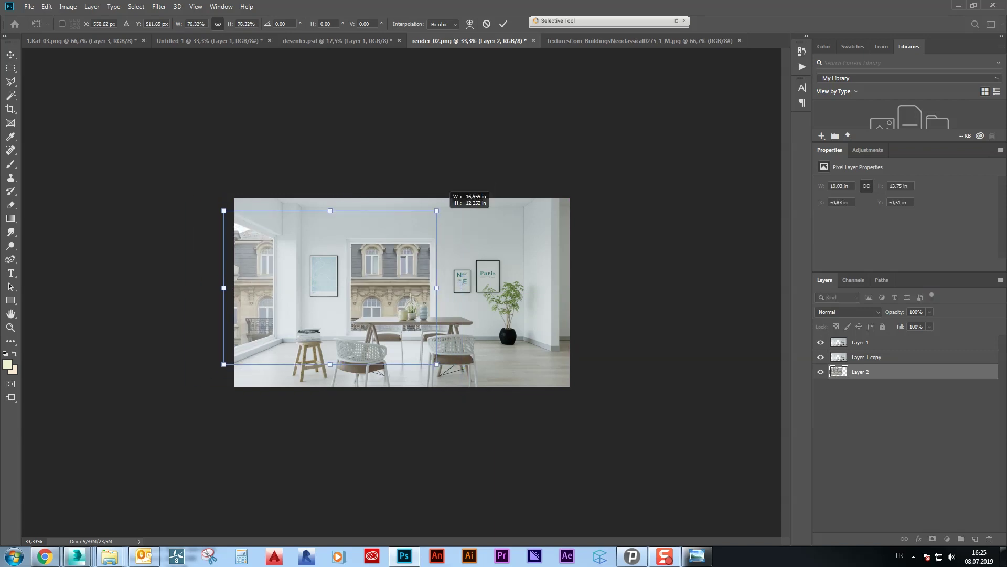
key(ctrl+plus)
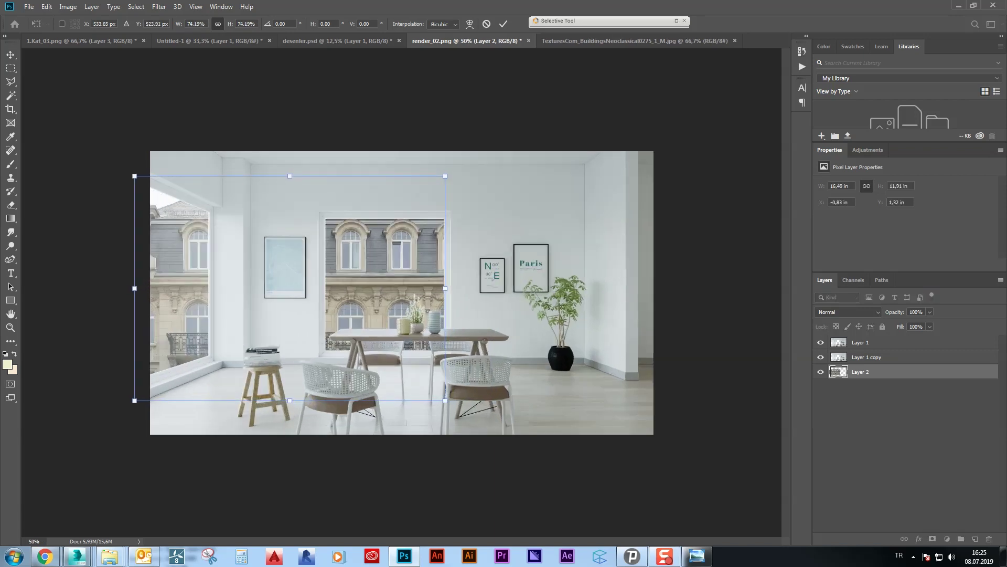
drag(412, 249, 417, 261)
key(Return)
click(67, 7)
click(199, 34)
Set the facade's Brightness/Contrast to brightness 101 and contrast -18
drag(790, 107, 823, 106)
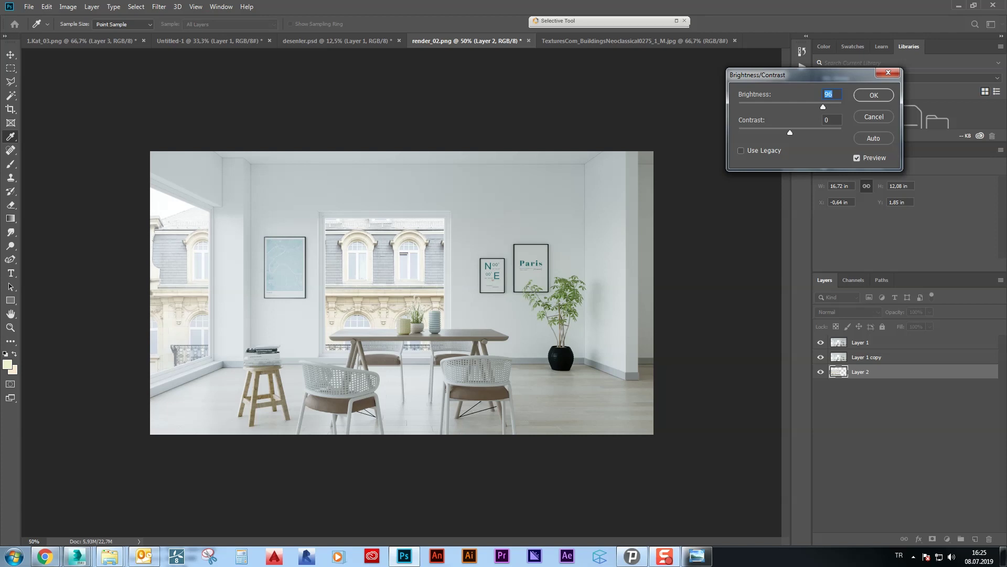
drag(823, 107, 812, 107)
text(93)
key(Tab)
text(-18)
key(shift+Tab)
key(shift+Up)
key(Up)
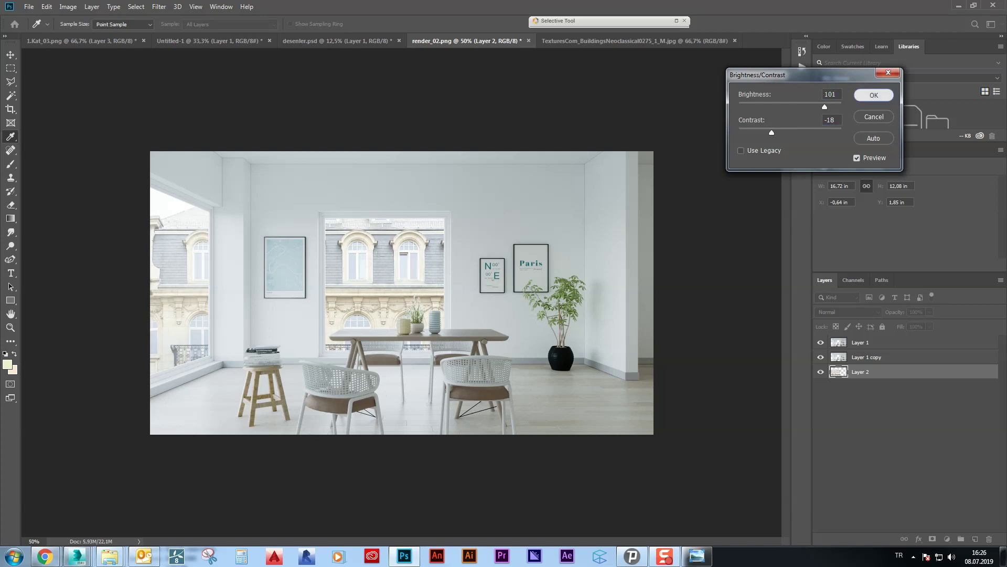
key(Return)
Adjust the facade's Hue/Saturation to saturation -43 and lightness +22
key(alt+i)
key(j)
key(h)
key(Tab)
key(shift+Down)
key(shift+Down)
key(shift+Down)
key(shift+Down)
key(Down)
key(Down)
key(Down)
key(Tab)
key(shift+Up)
key(shift+Up)
key(Down)
key(Down)
key(Down)
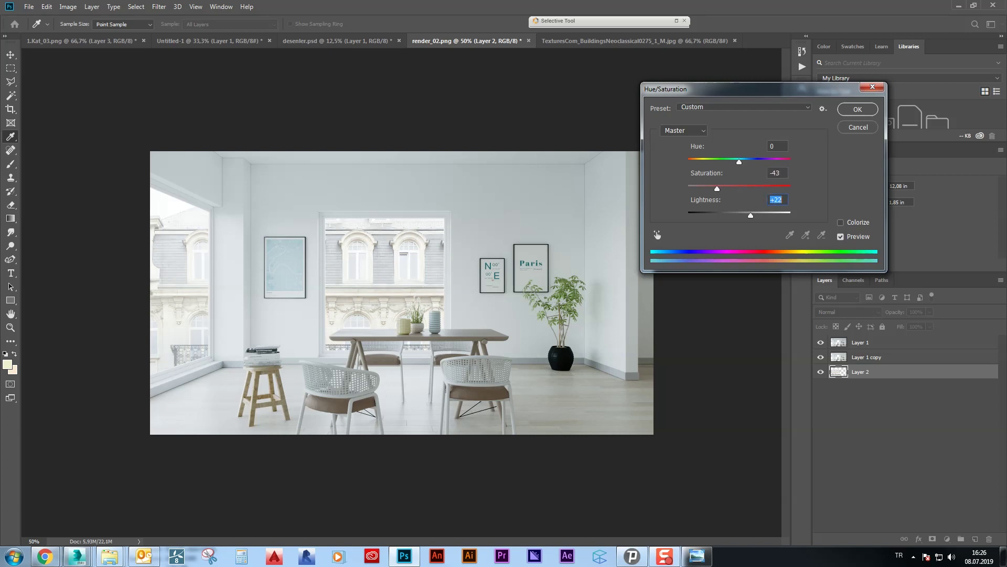
key(Return)
Soften the facade with Filter › Blur › Blur and stamp a merged copy on top
key(ctrl+plus)
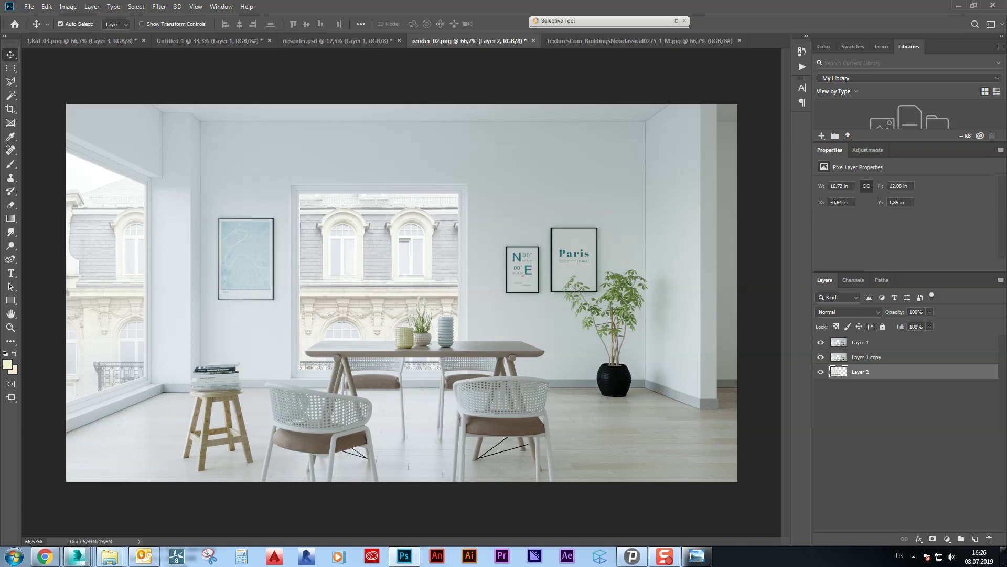
click(159, 6)
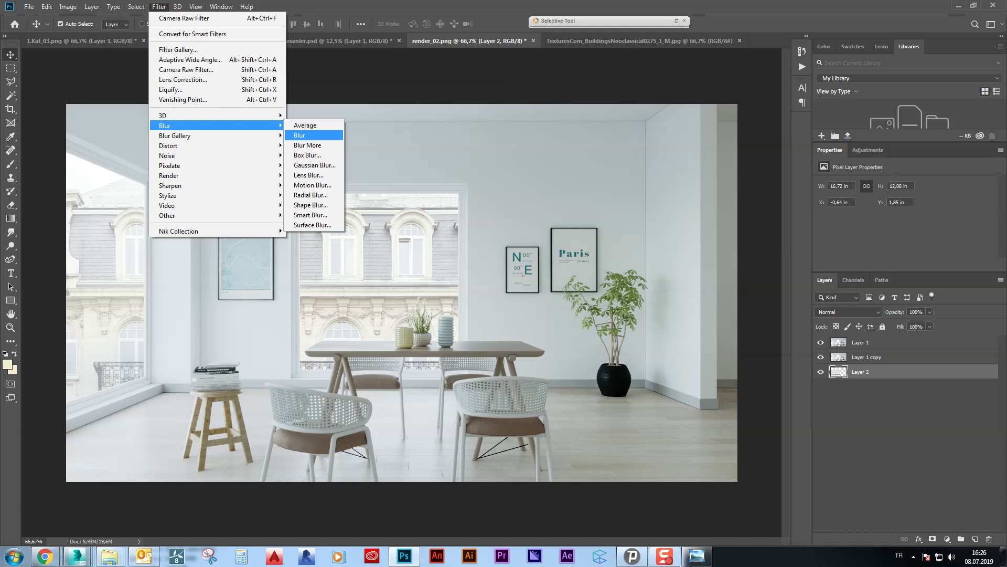
click(313, 135)
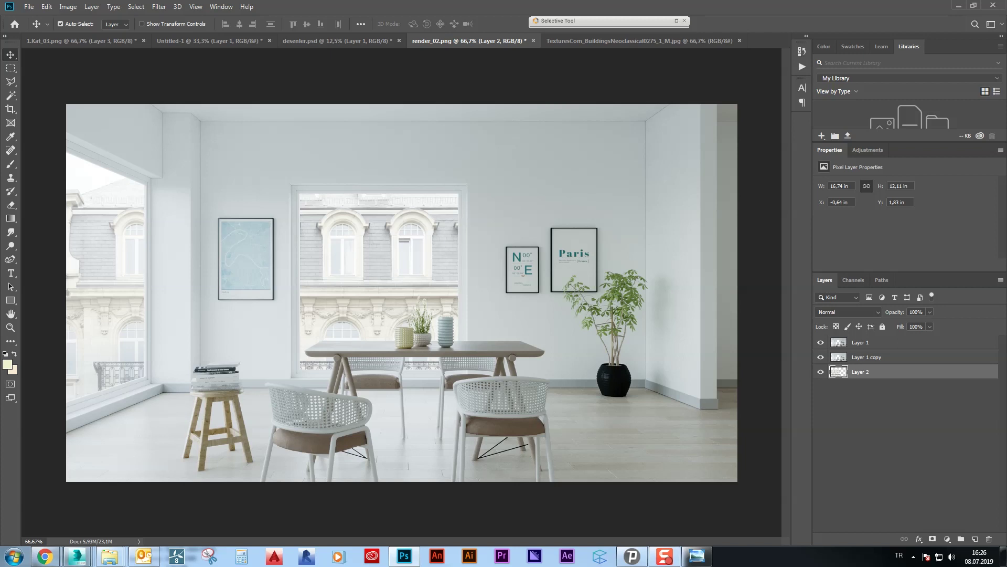
key(ctrl+shift+alt+e)
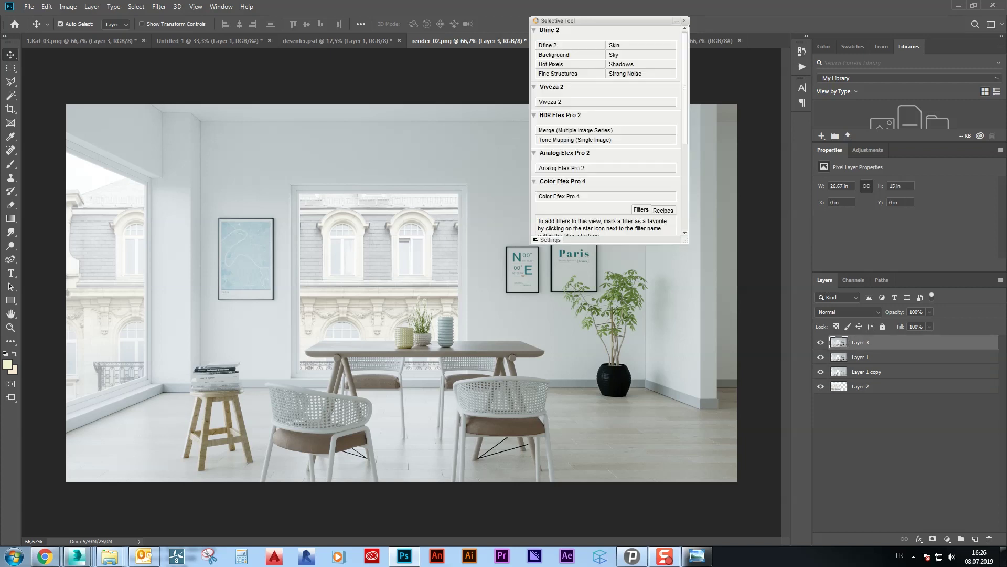
Apply Viveza 2 with Contrast 6%, Saturation -17% and Structure 14%
click(606, 102)
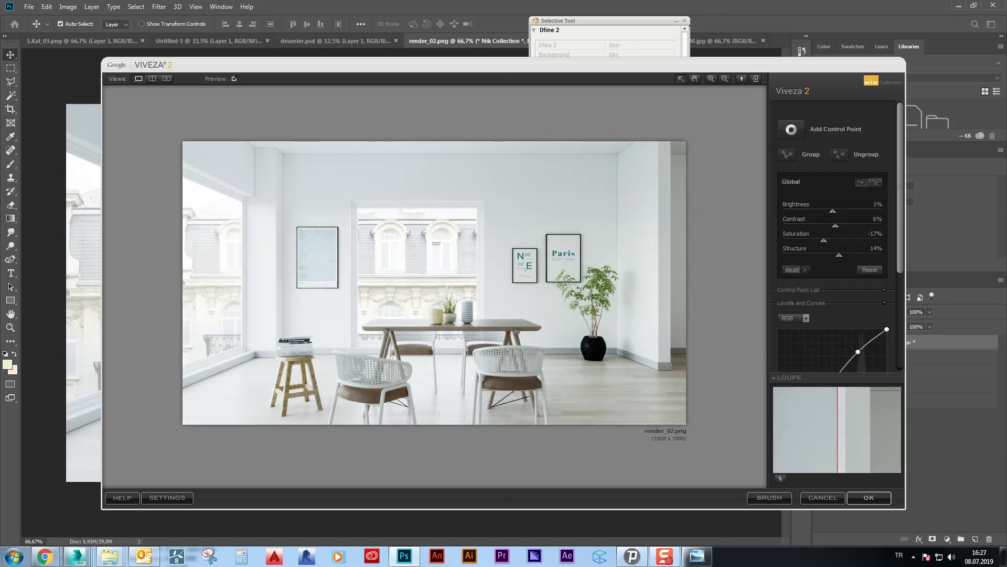
click(869, 497)
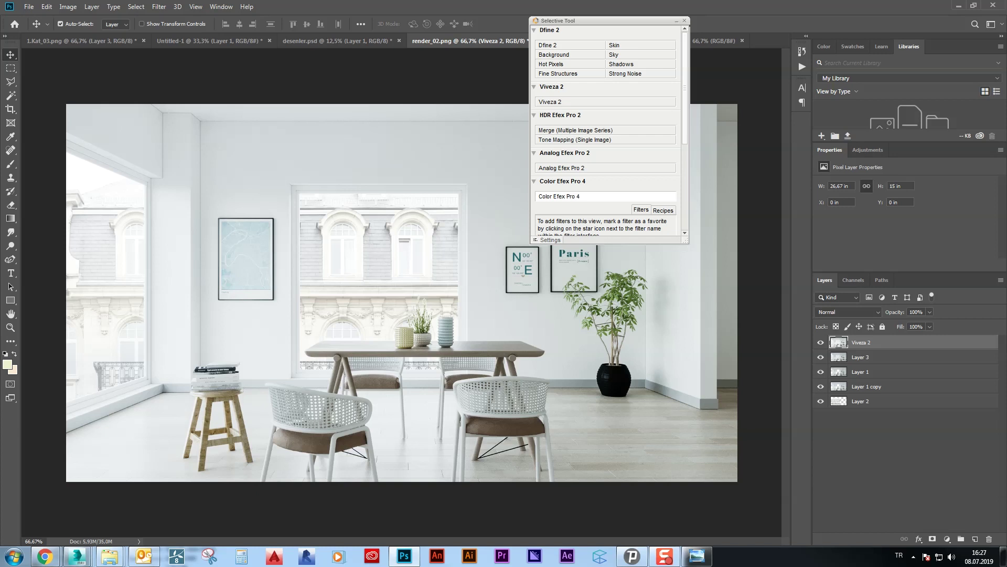
Save the render as JPEG 'render_PP.jpg' in Scandinavian_Interior, with the folder shown as large thumbnails
click(29, 7)
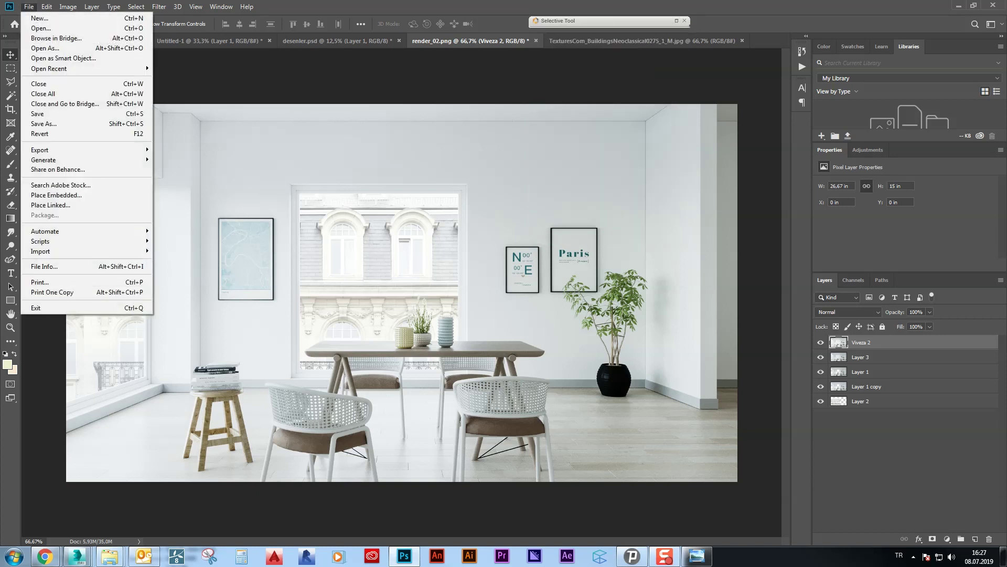
click(44, 124)
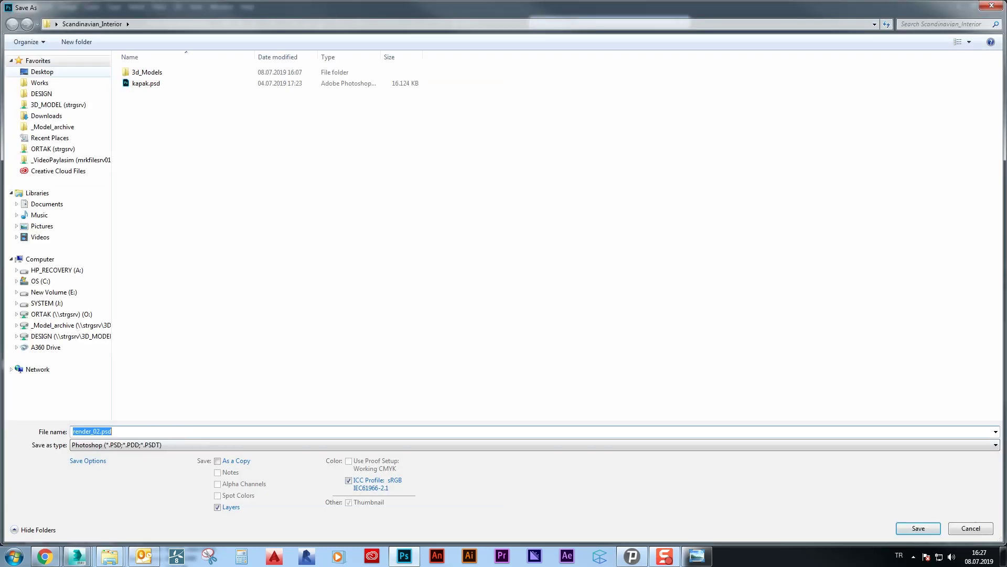
click(368, 445)
click(367, 341)
right_click(183, 184)
click(320, 189)
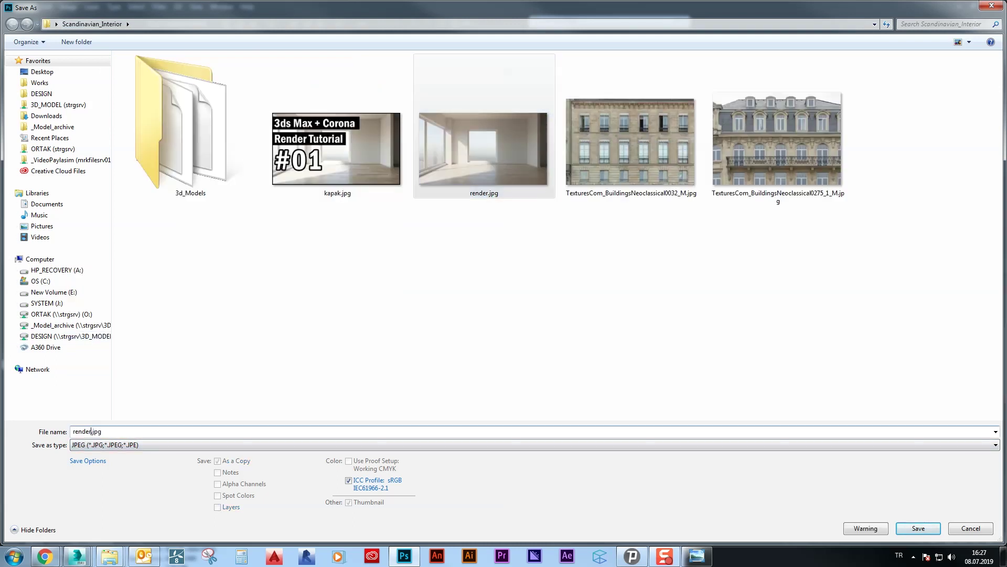
text(PP)
key(Return)
key(Return)
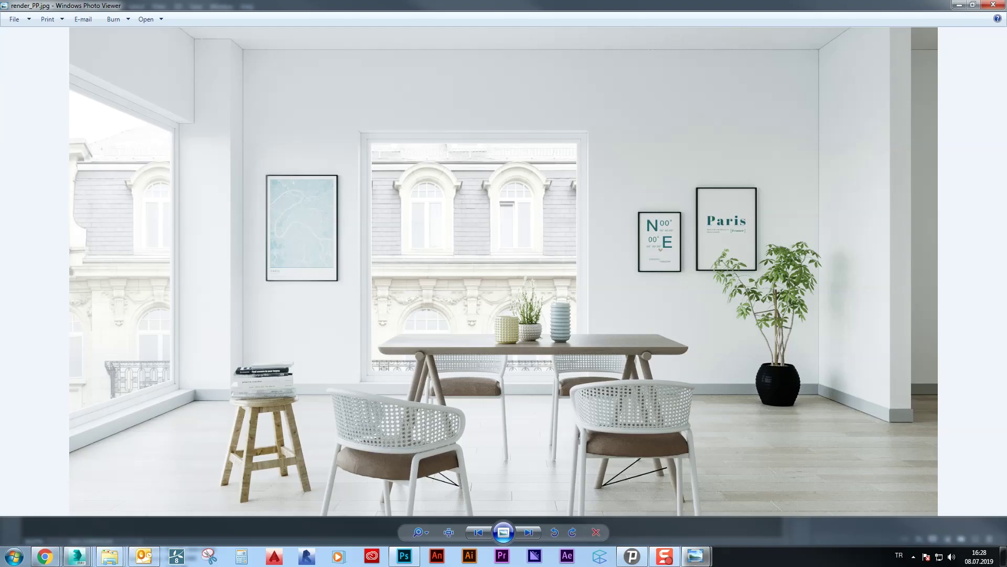
Zoom render_PP.jpg to actual size to check detail, then fit it back to the window
click(449, 532)
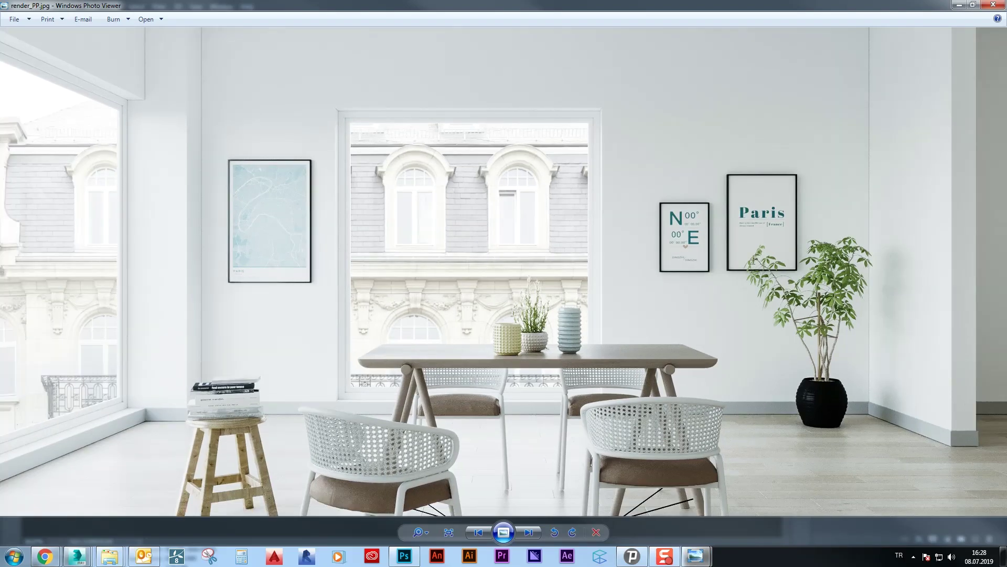
click(449, 532)
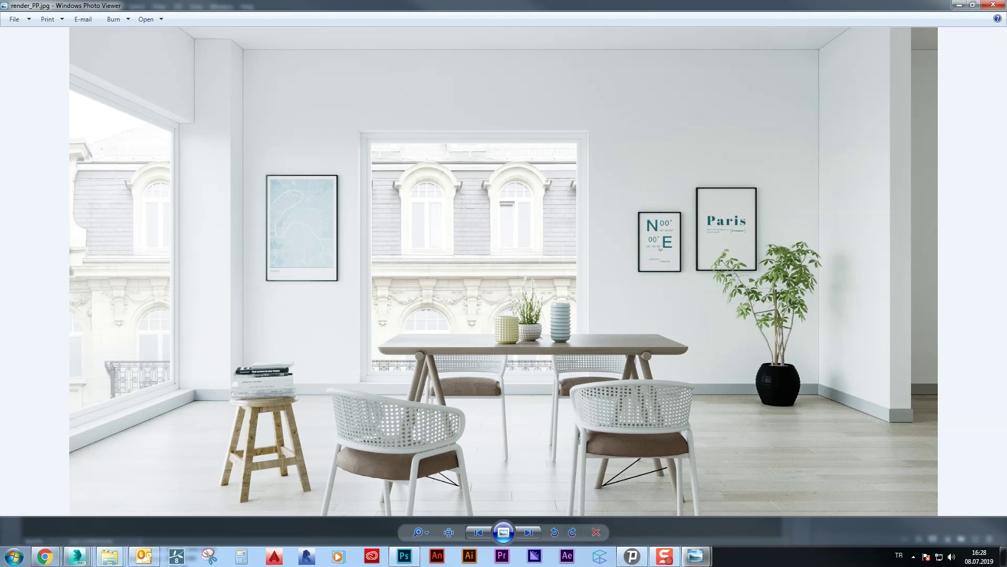